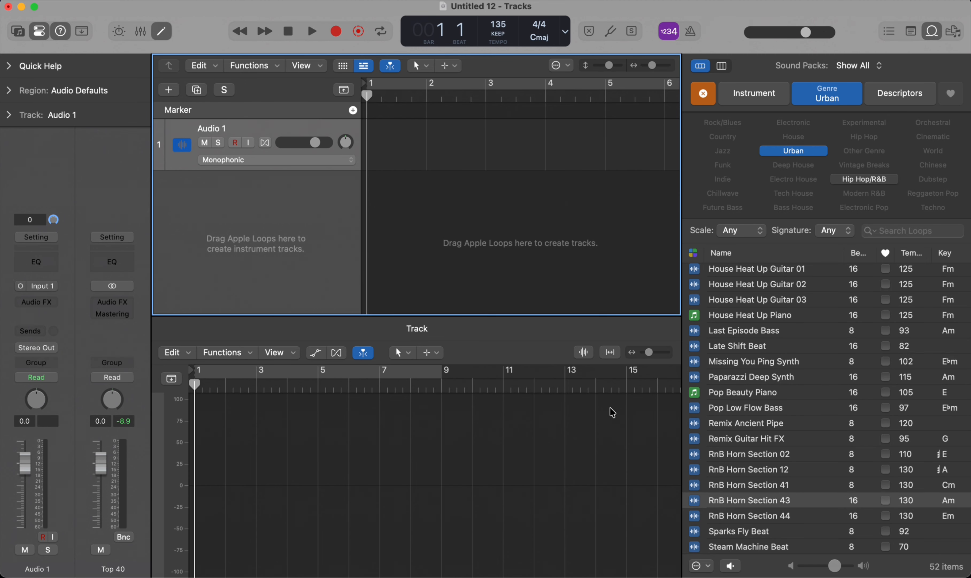
Step: Audition the Remix Ancient Pipe and RnB Horn Section loops, and place RnB Horn Section 43 on a new track at bar 1
click(769, 421)
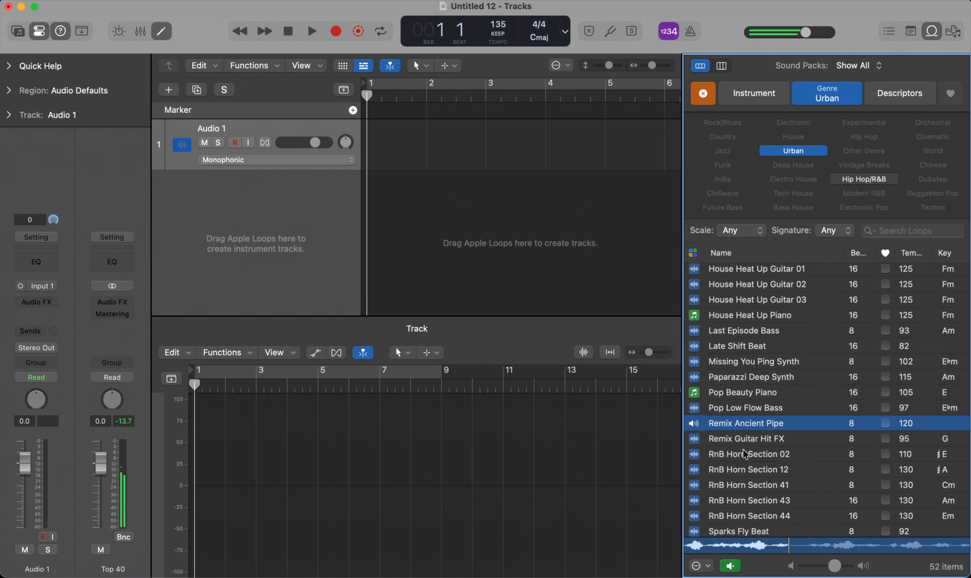
click(742, 451)
click(728, 472)
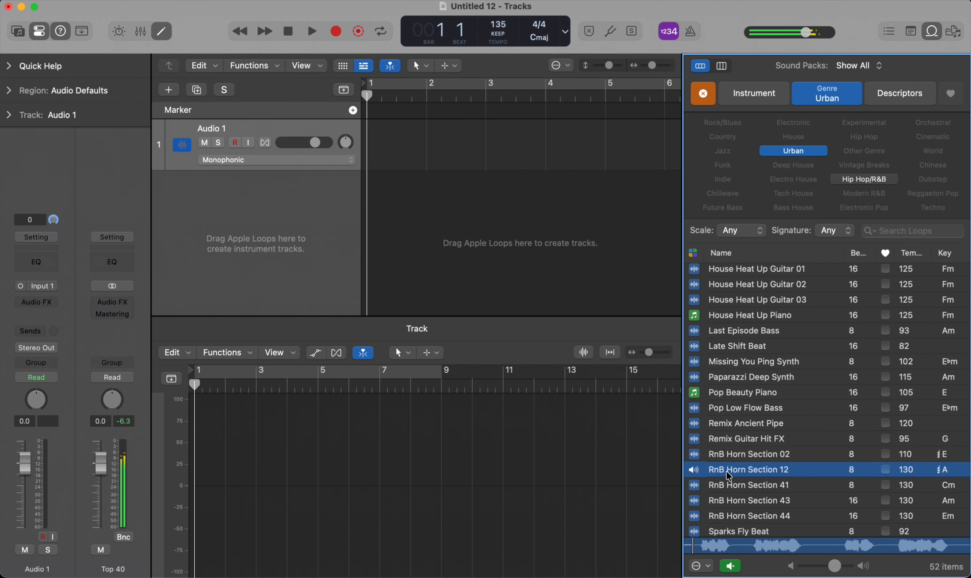
click(732, 485)
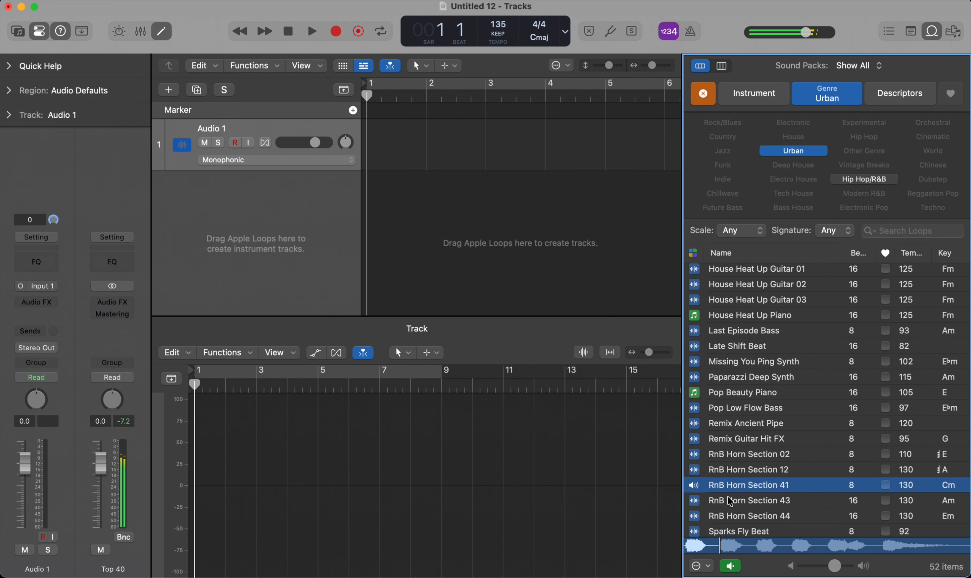
click(727, 497)
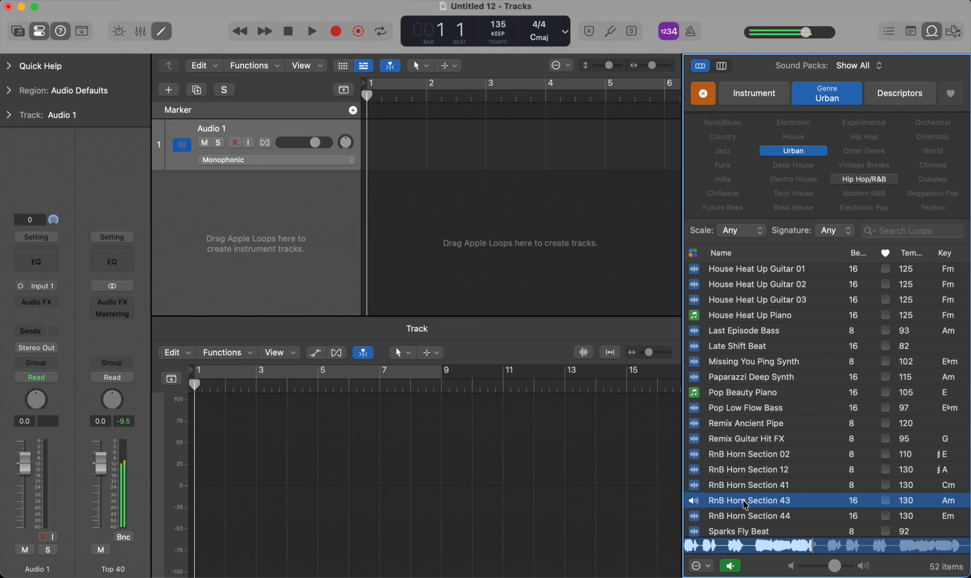
drag(744, 500, 375, 232)
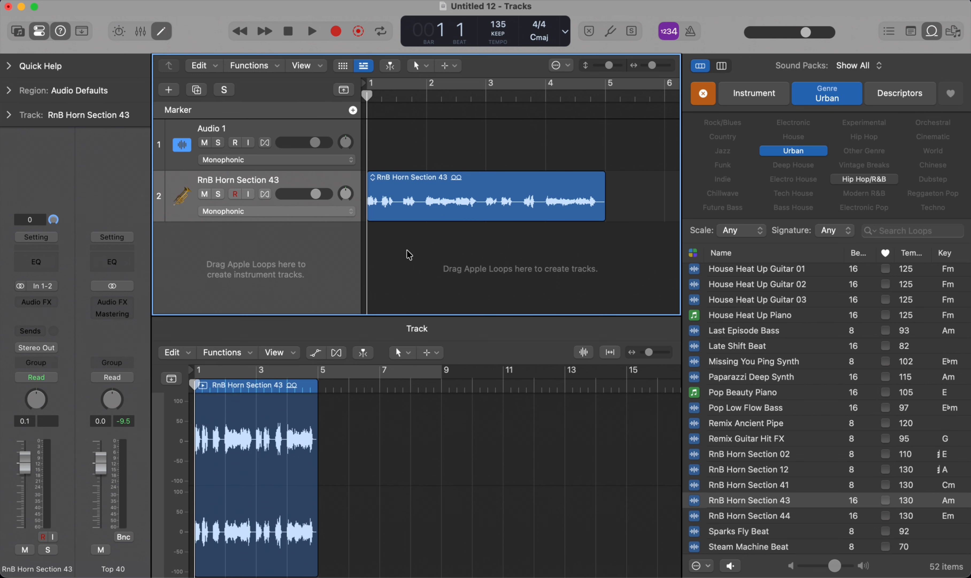
scroll(409, 216, up, 5)
scroll(409, 216, down, 4)
scroll(409, 216, left, 1)
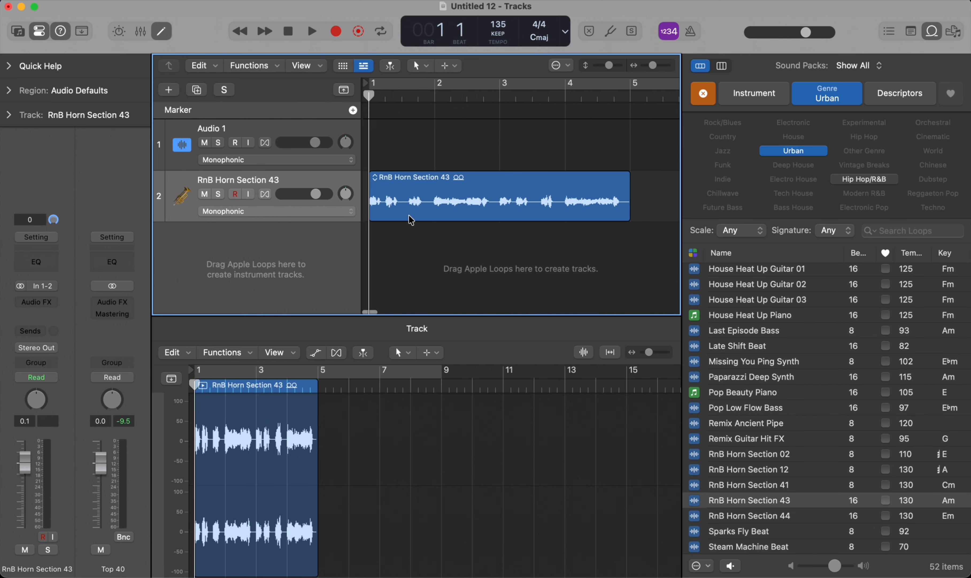
scroll(565, 162, up, 3)
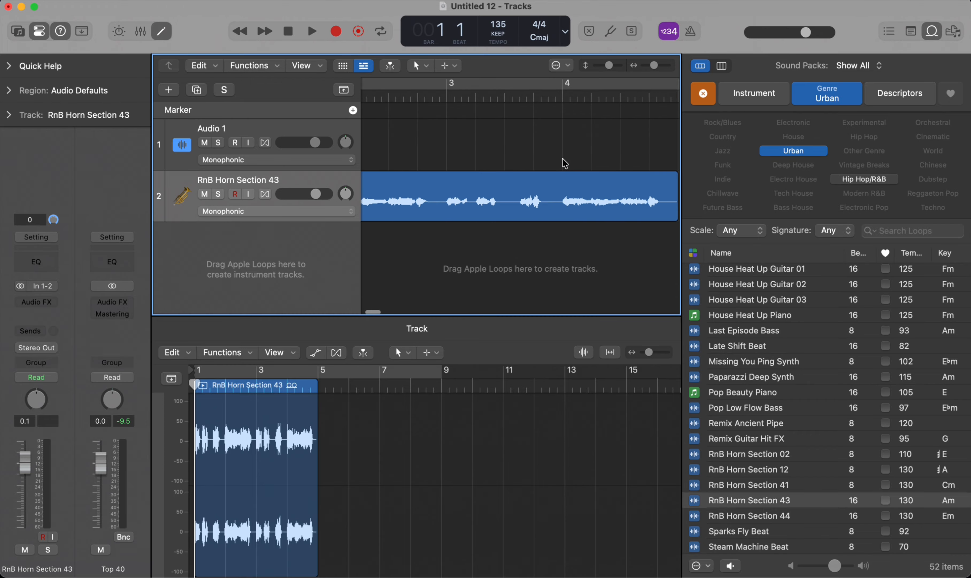
scroll(591, 163, down, 5)
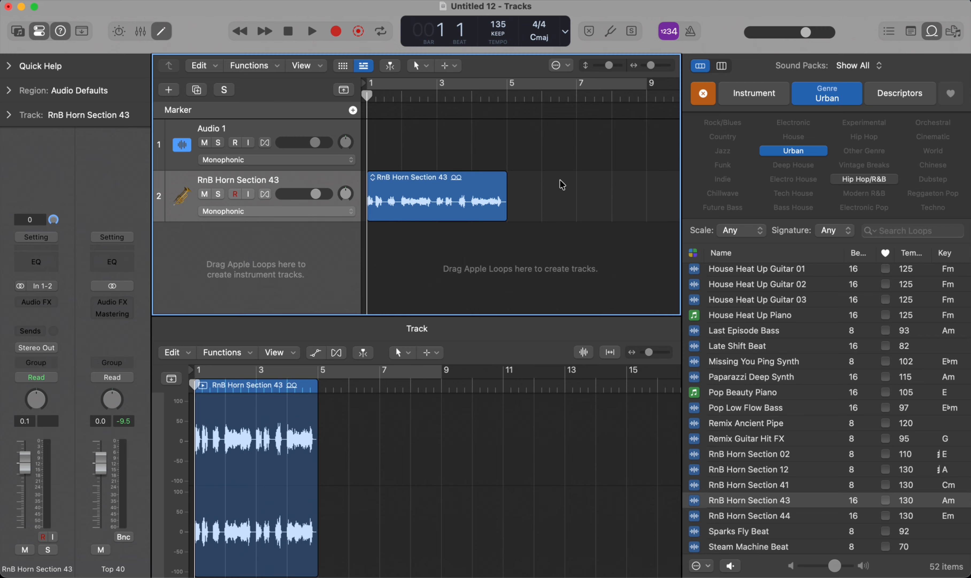
scroll(444, 181, up, 2)
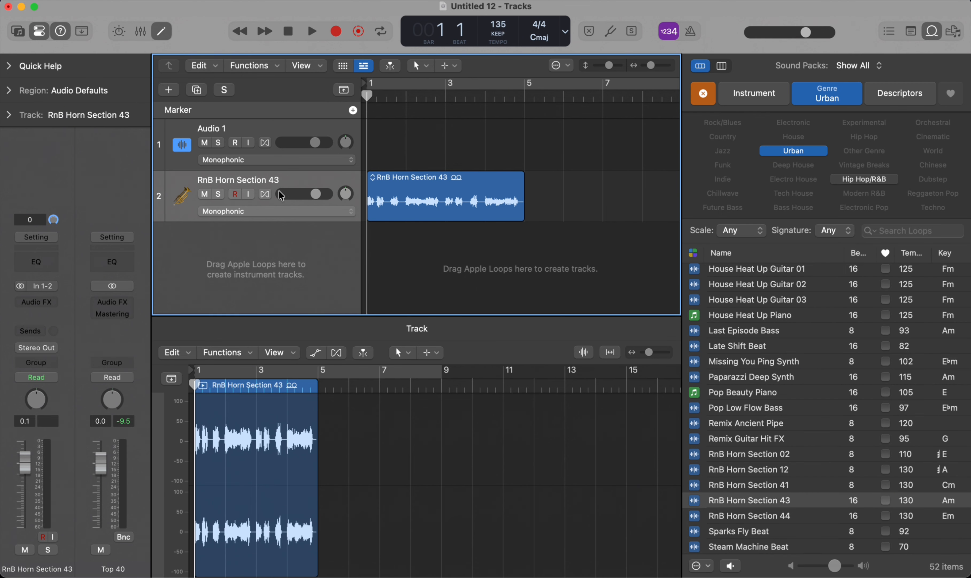
Step: Turn on Flex for the RnB Horn Section 43 track
click(280, 211)
click(269, 234)
scroll(425, 201, up, 2)
scroll(425, 200, down, 2)
scroll(424, 200, left, 2)
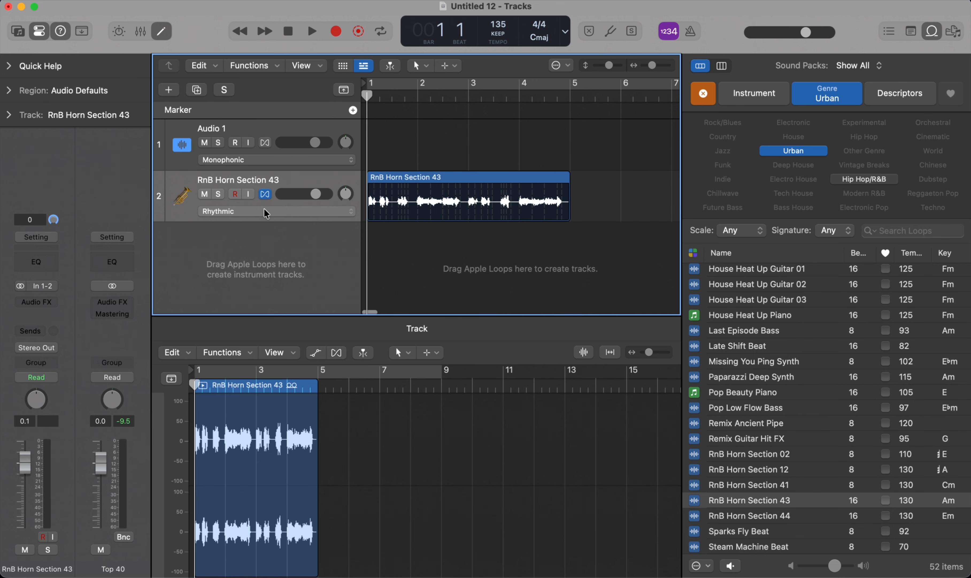
Step: Review the Flex Time algorithms for the RnB Horn Section 43 track and set its Flex mode to Polyphonic
click(281, 210)
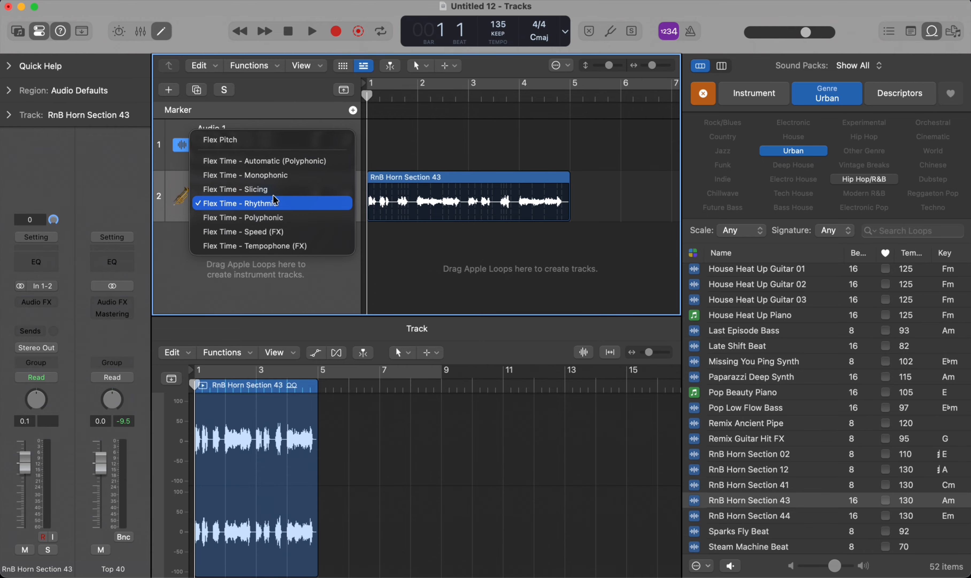
click(299, 199)
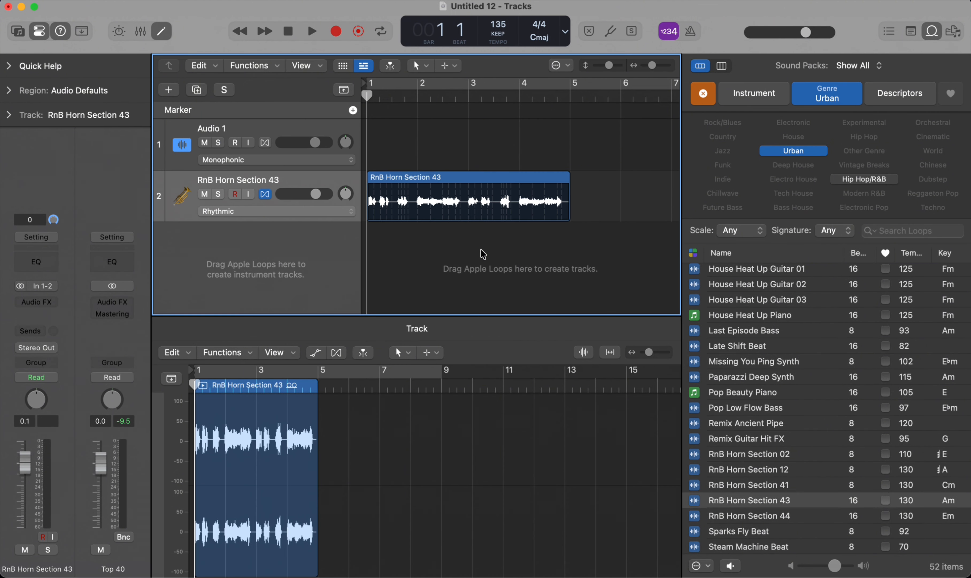
click(291, 212)
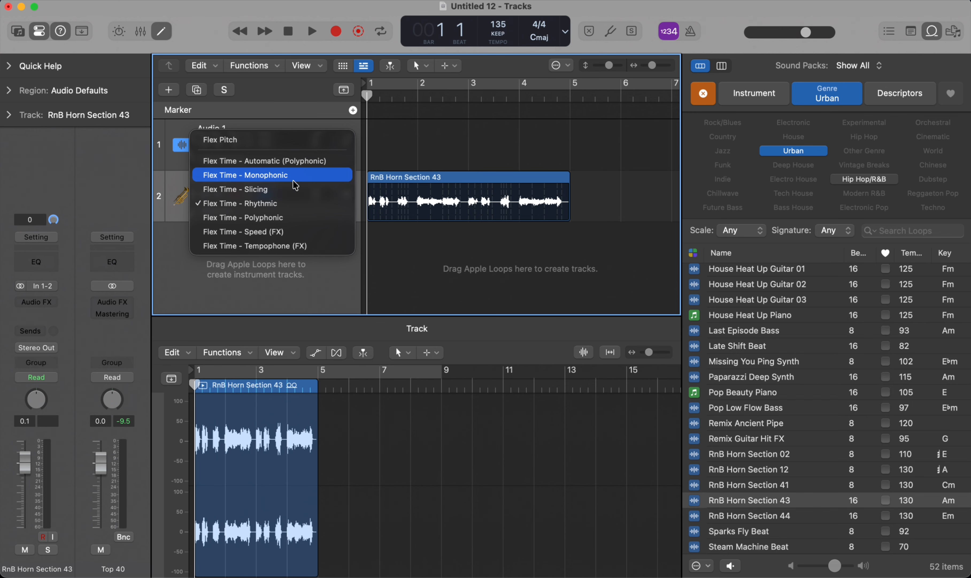
click(289, 215)
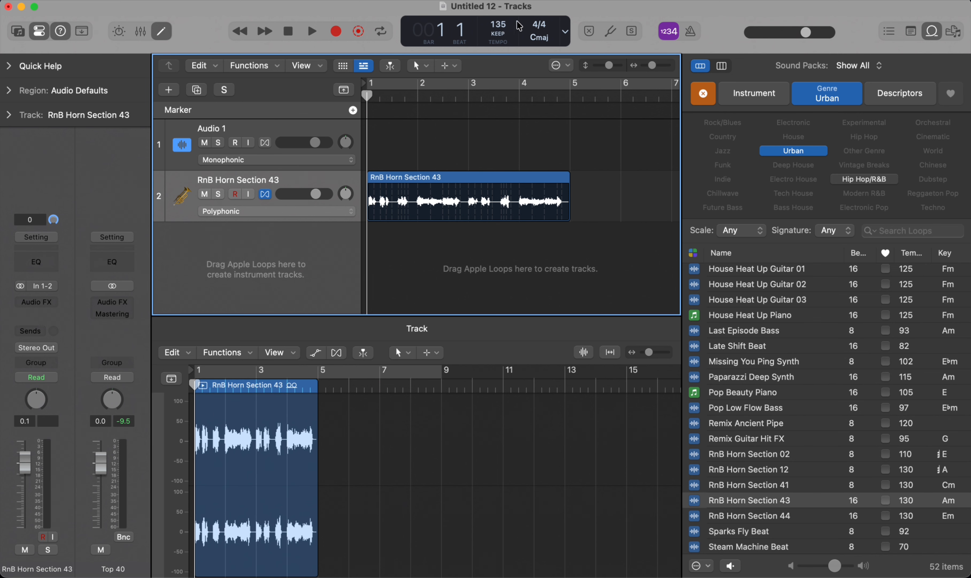
Step: Lower the project tempo to 118 and play a short part of the horn loop
drag(495, 24, 496, 29)
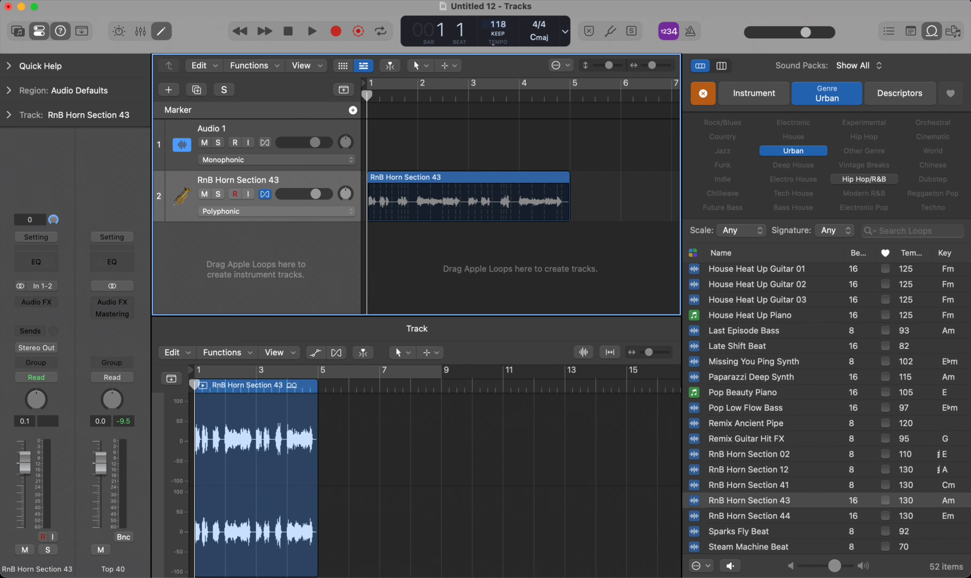
key(space)
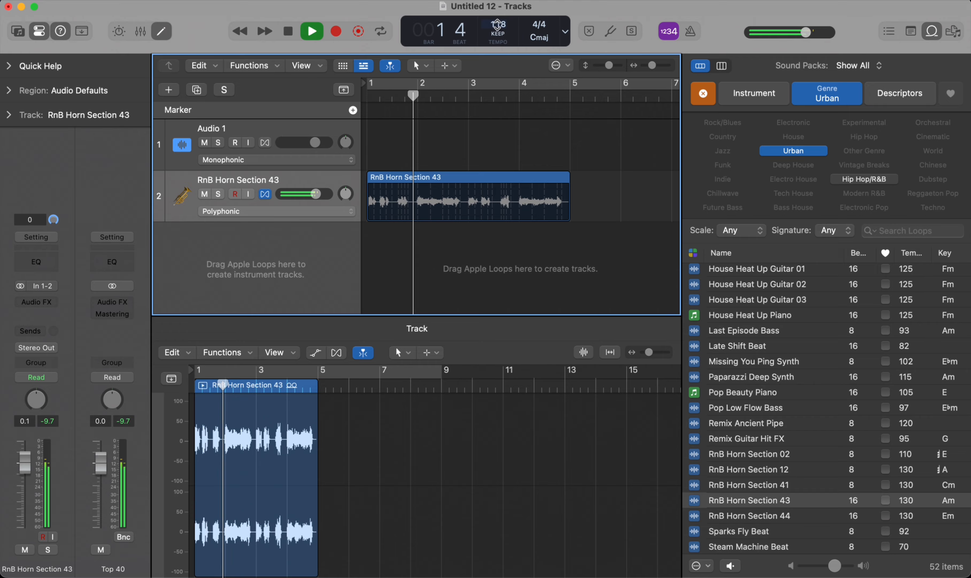
key(space)
Step: Raise the project tempo to 141, play the horn loop briefly, and return the playhead to the start
drag(498, 25, 498, 0)
key(space)
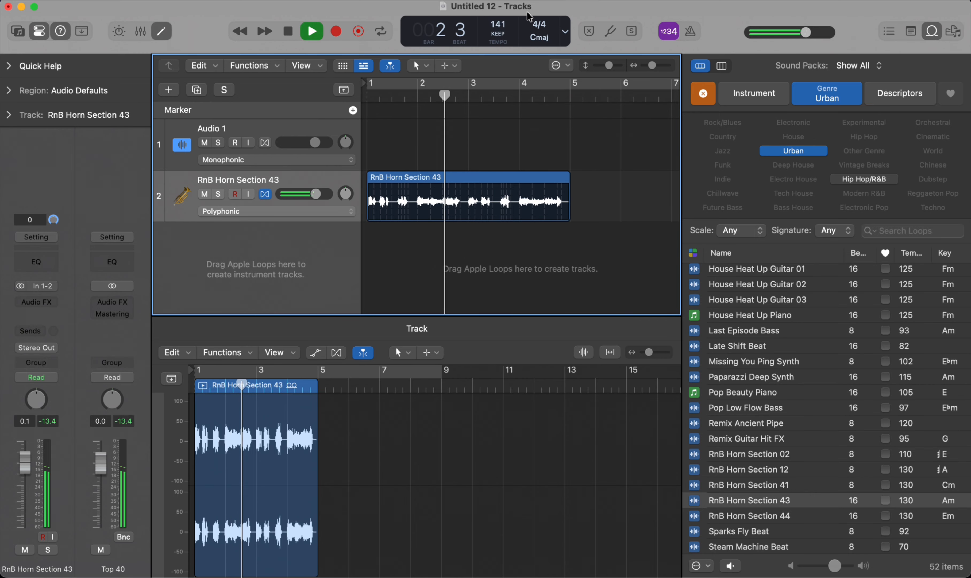
key(space)
key(Return)
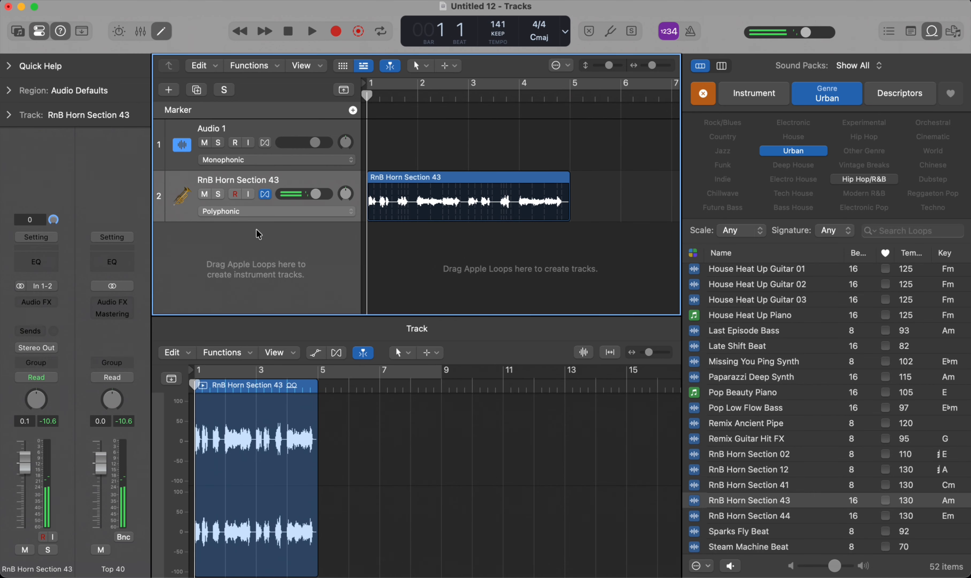
Step: Try the Speed (FX) Flex mode on the horn track and play the loop while lowering the project tempo to 92
click(252, 214)
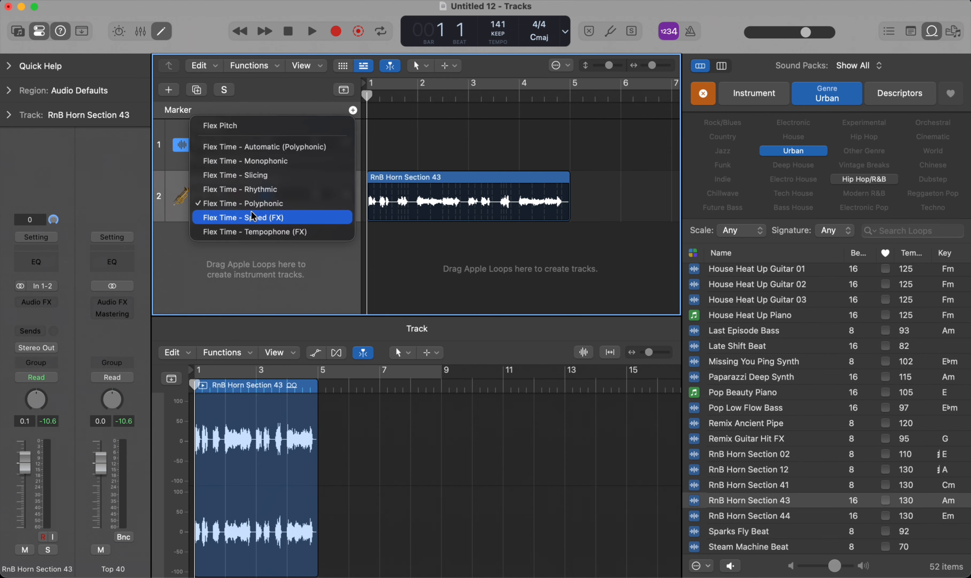
click(273, 219)
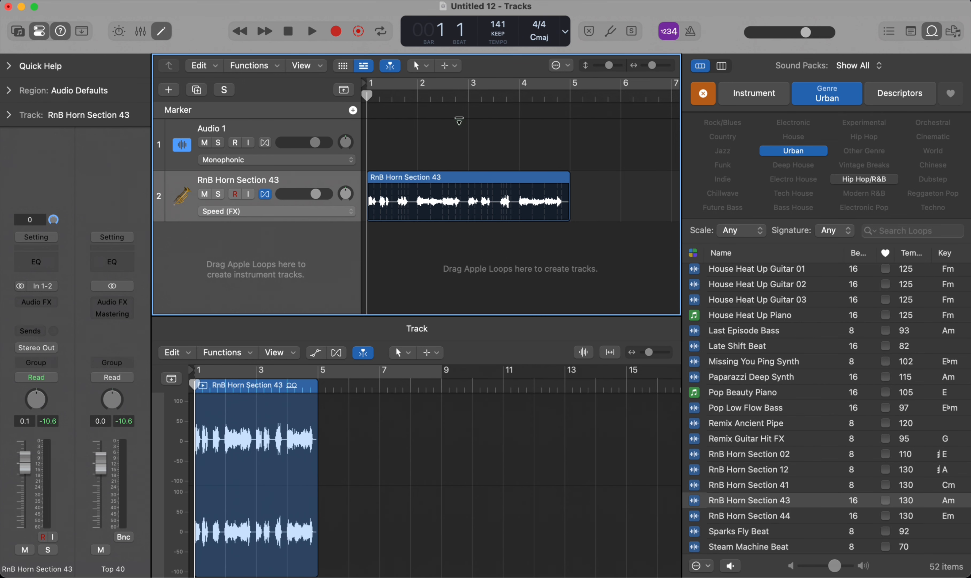
key(space)
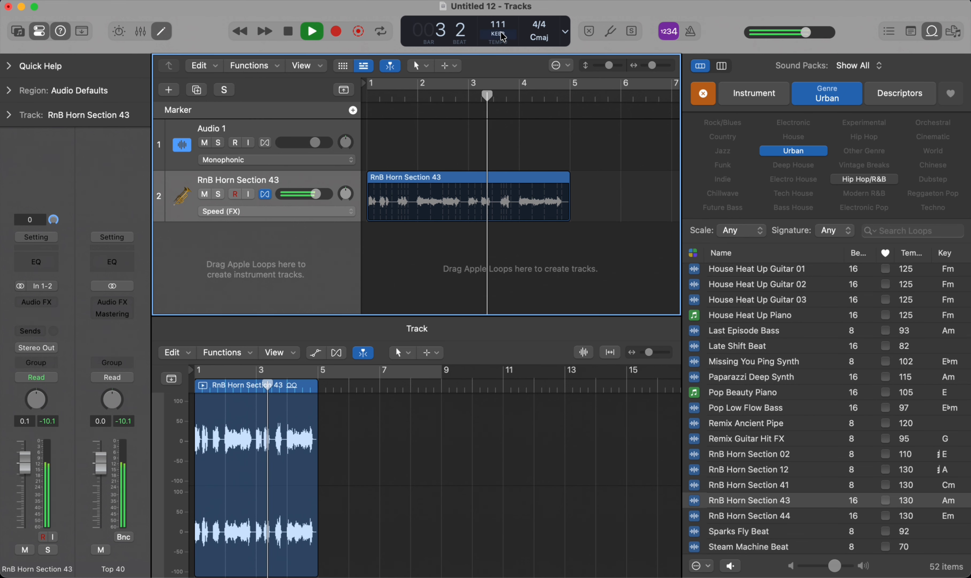
drag(502, 37, 506, 63)
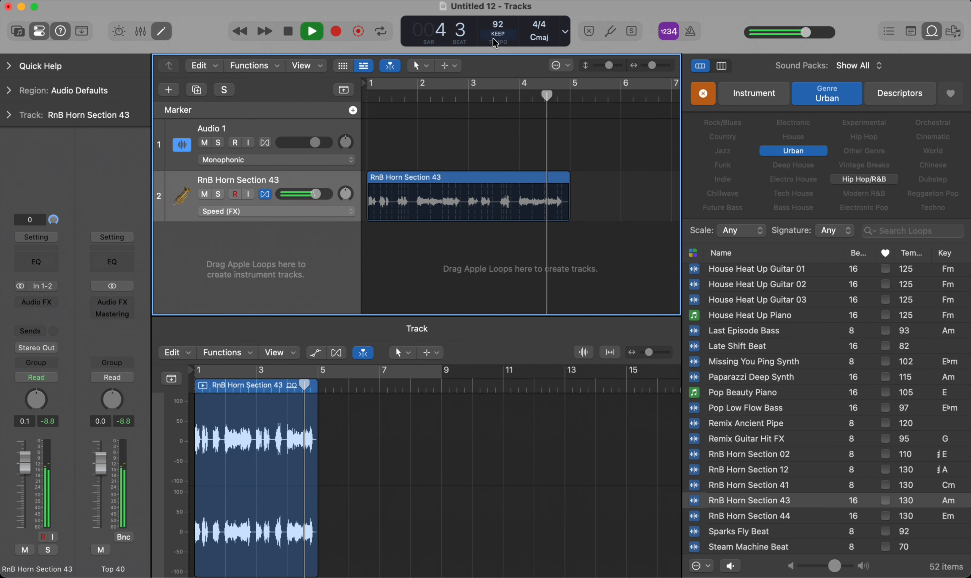
key(space)
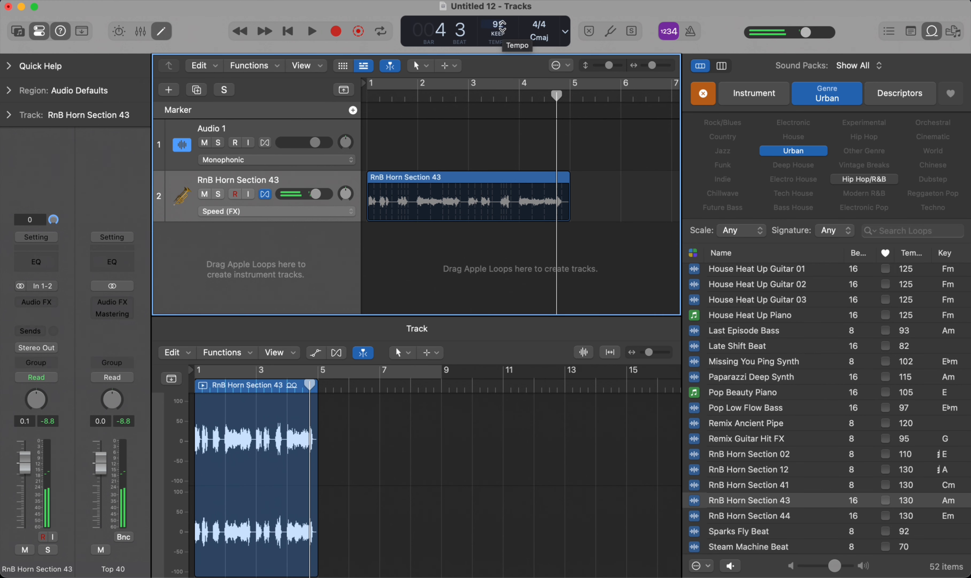
Step: Undo the tempo change and the switch to Speed (FX), and return the playhead to the start
key(super+z)
key(super+z)
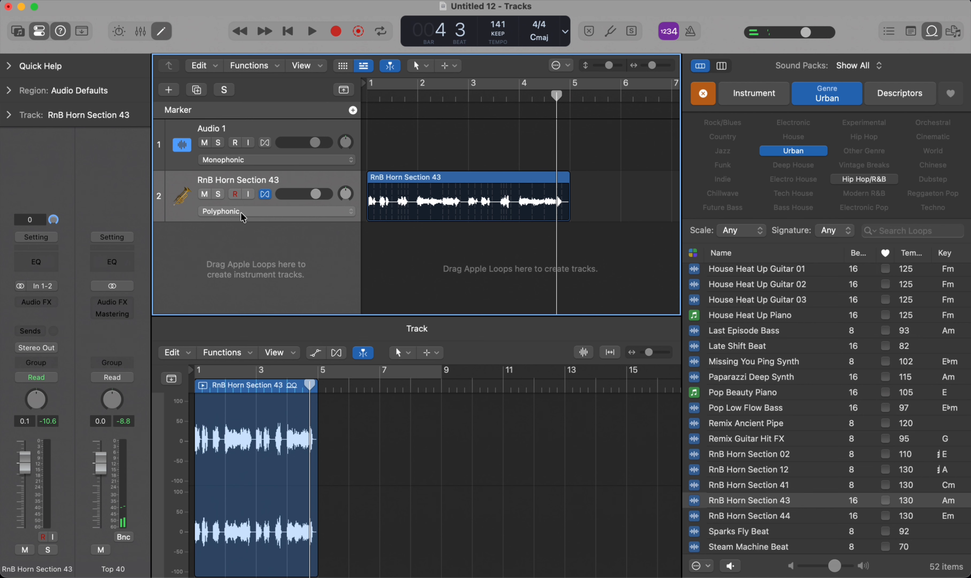
key(Return)
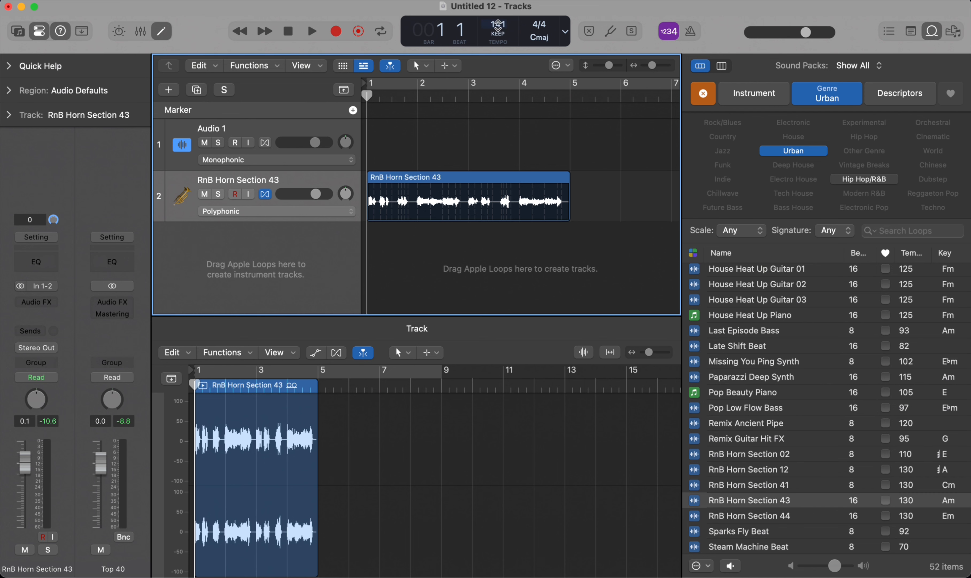
Step: Play the horn loop from the start with the metronome on to check its timing
key(space)
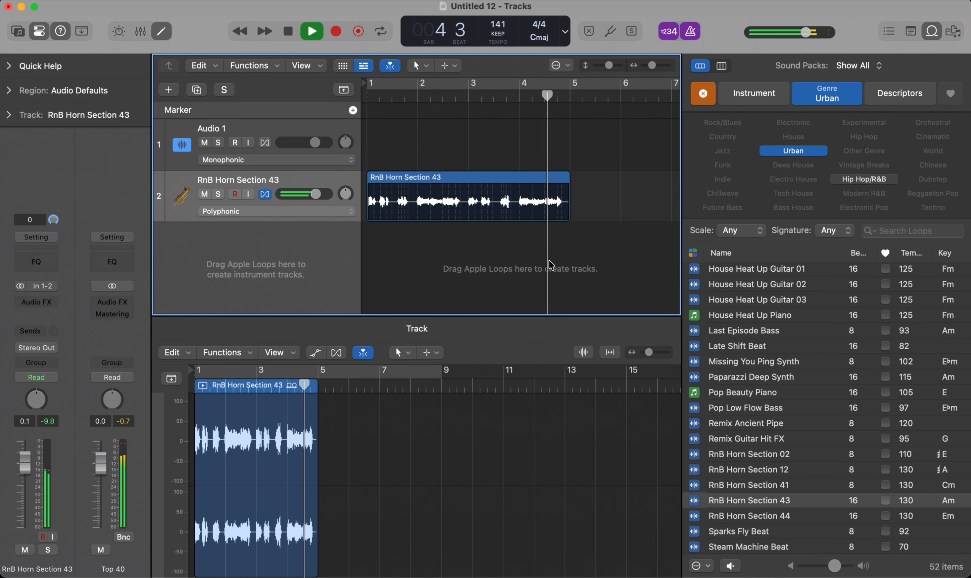
key(space)
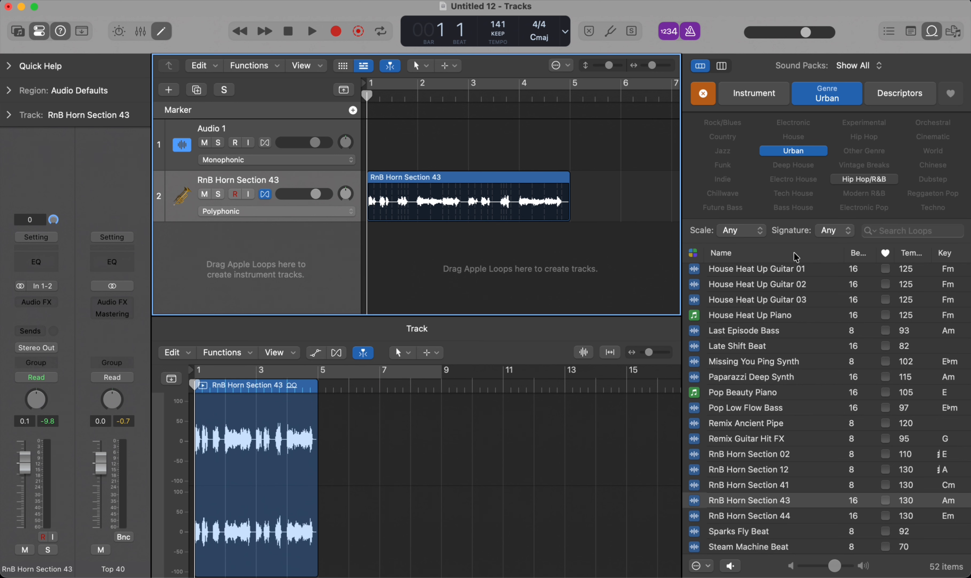
key(space)
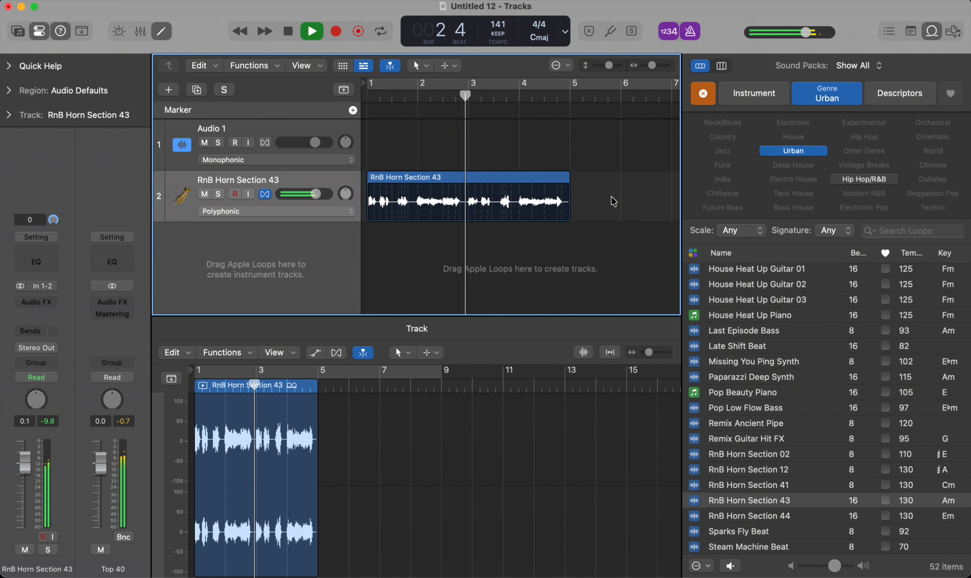
key(space)
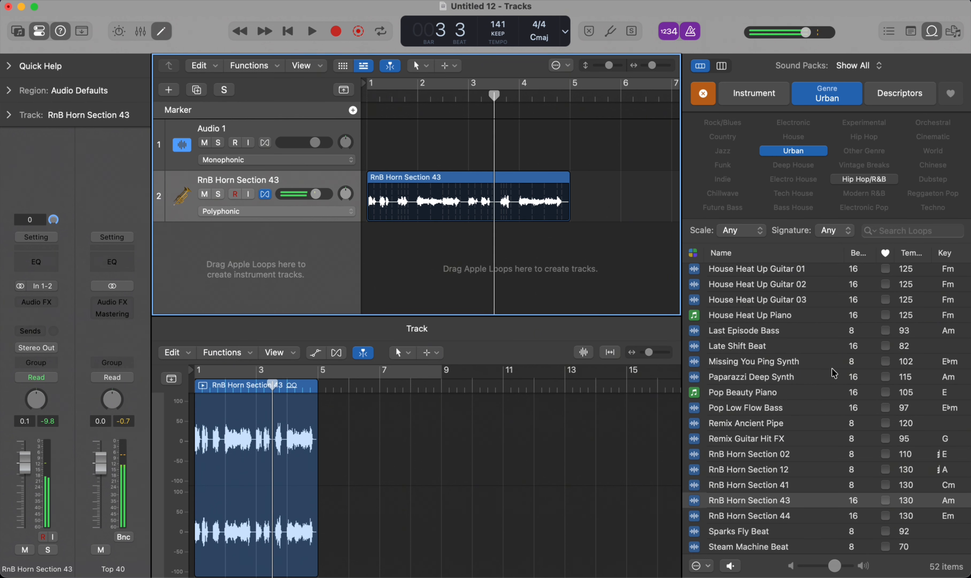
Step: Audition the Sparks Fly Beat loop, add it to a new track below the horns, and close the Loop Browser
click(741, 531)
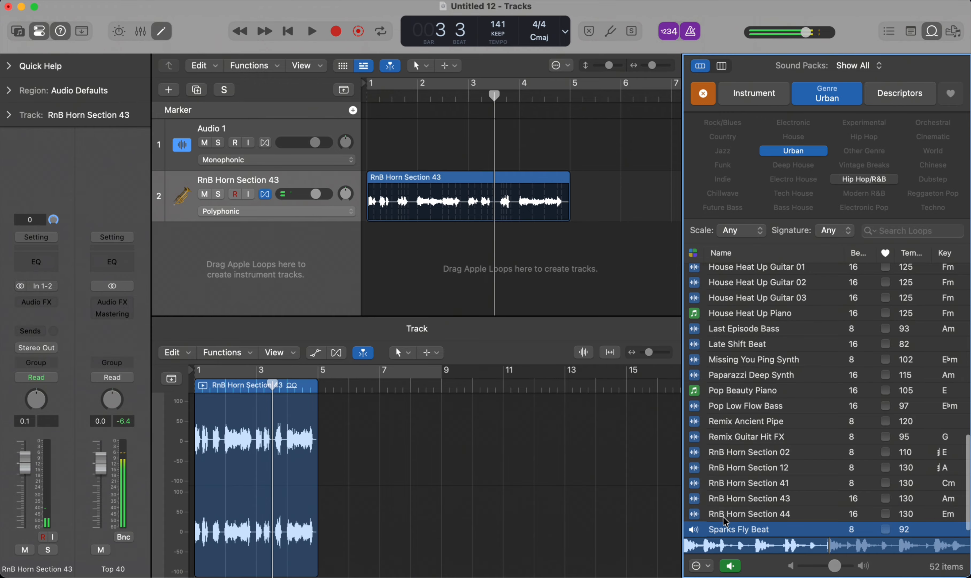
drag(442, 301, 444, 303)
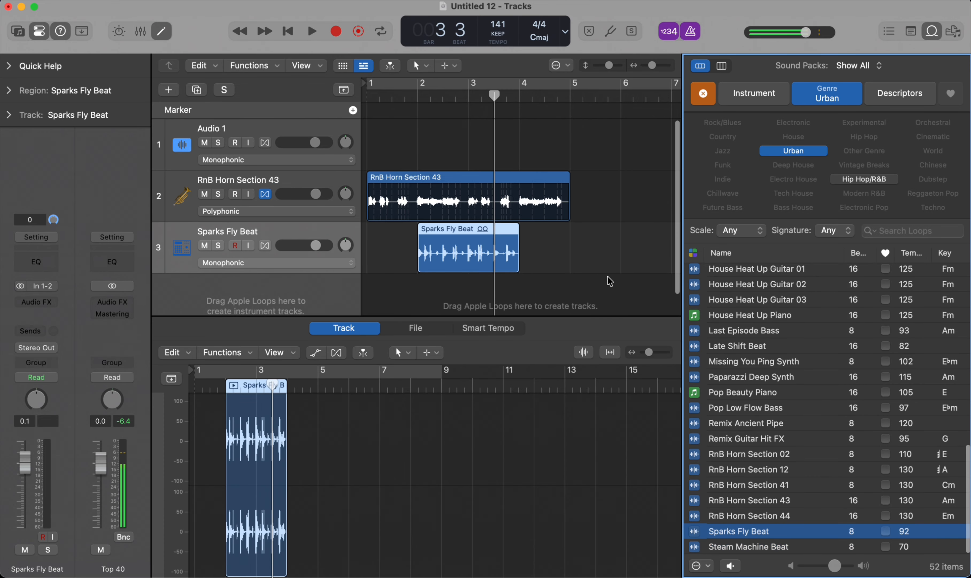
key(o)
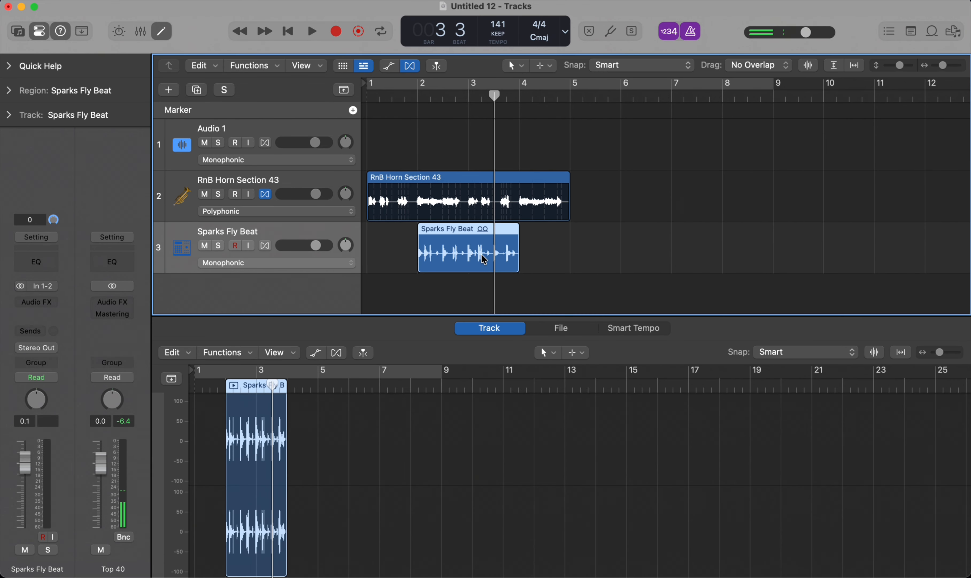
Step: Move the Sparks Fly Beat region to bar 1 and turn on Flex for its track
drag(460, 254, 408, 254)
key(Return)
click(265, 246)
drag(497, 274, 350, 258)
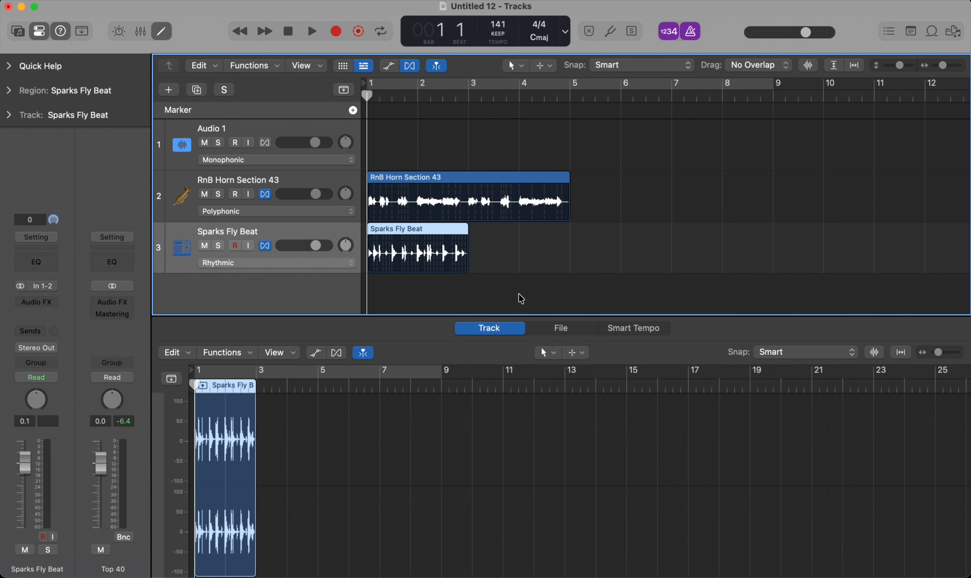
Step: Repeat the Sparks Fly Beat region once so it spans the horn loop's length, and play both tracks together
key(super+r)
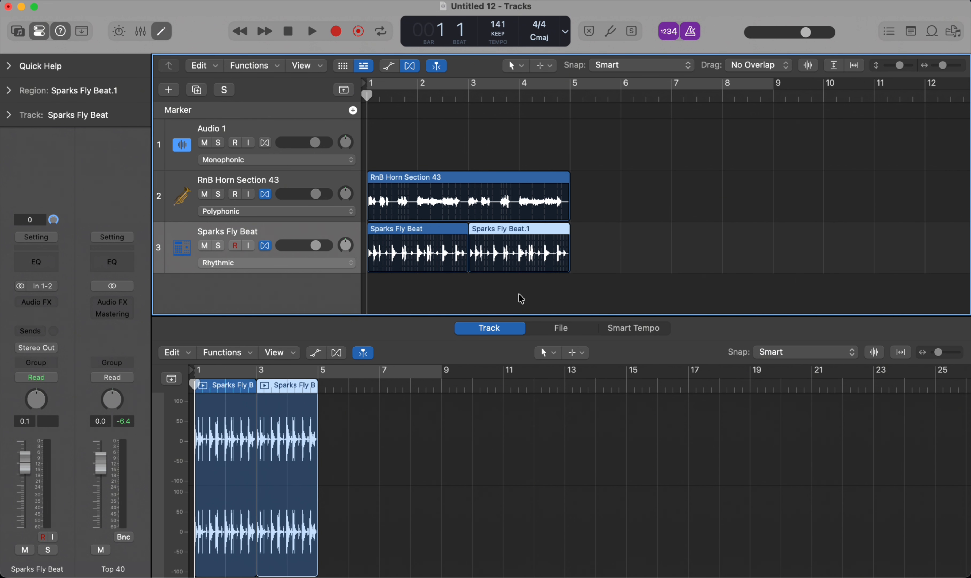
key(space)
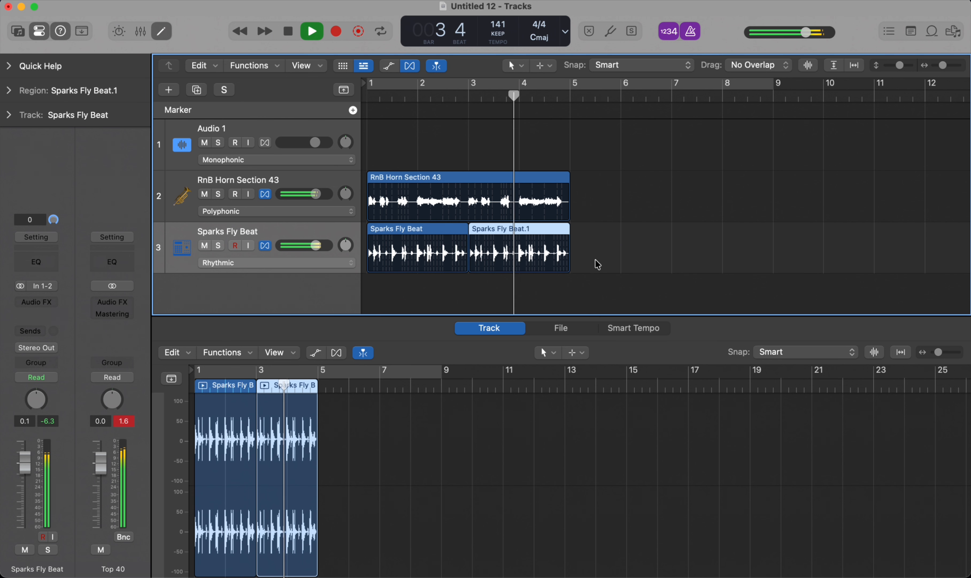
Step: Stop playback, copy both Sparks Fly Beat regions to bar 17 on the same track, and delete the repeated region at bar 3
key(space)
click(609, 242)
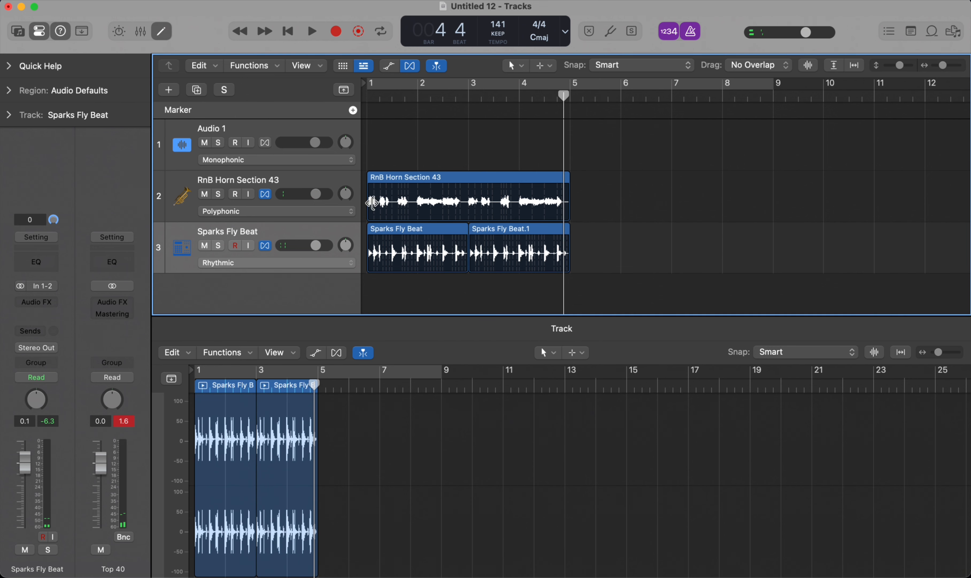
scroll(409, 206, up, 5)
scroll(276, 258, down, 5)
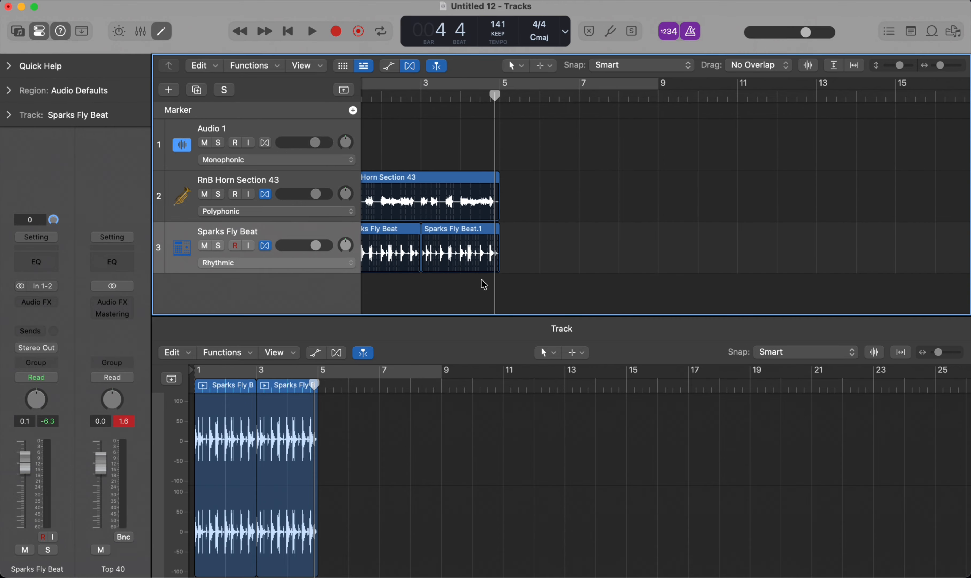
drag(538, 265, 326, 265)
scroll(325, 265, down, 5)
scroll(442, 241, up, 5)
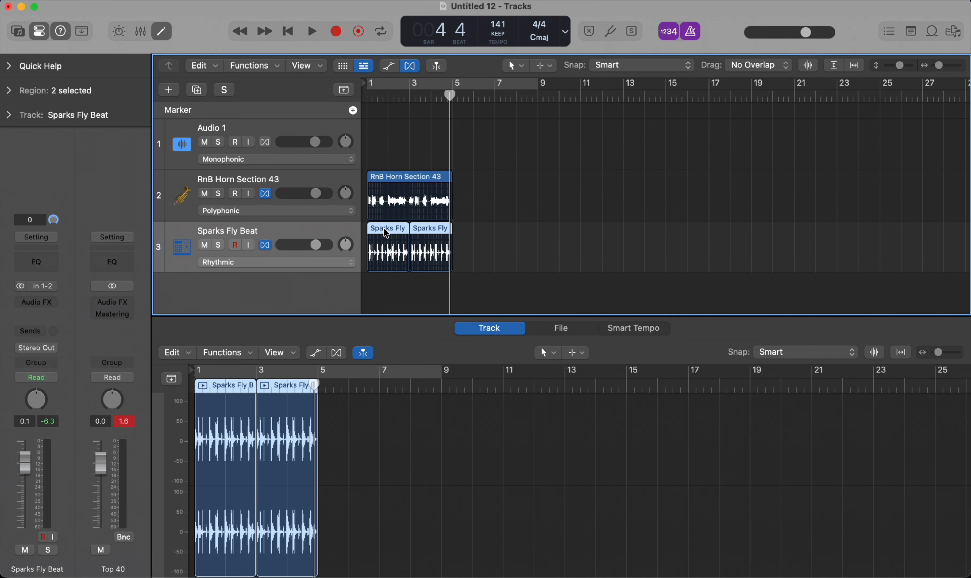
drag(385, 232, 728, 236)
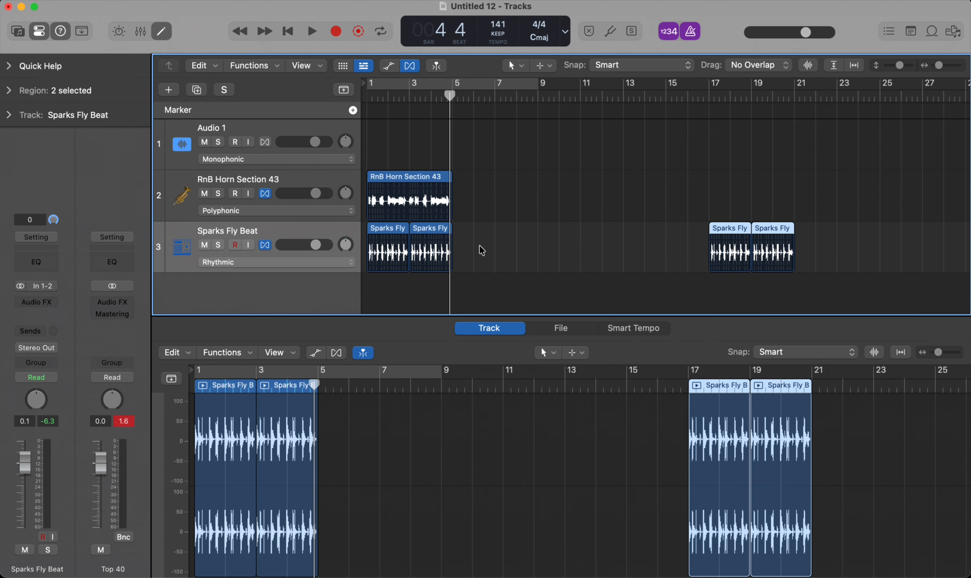
drag(482, 250, 427, 261)
key(Delete)
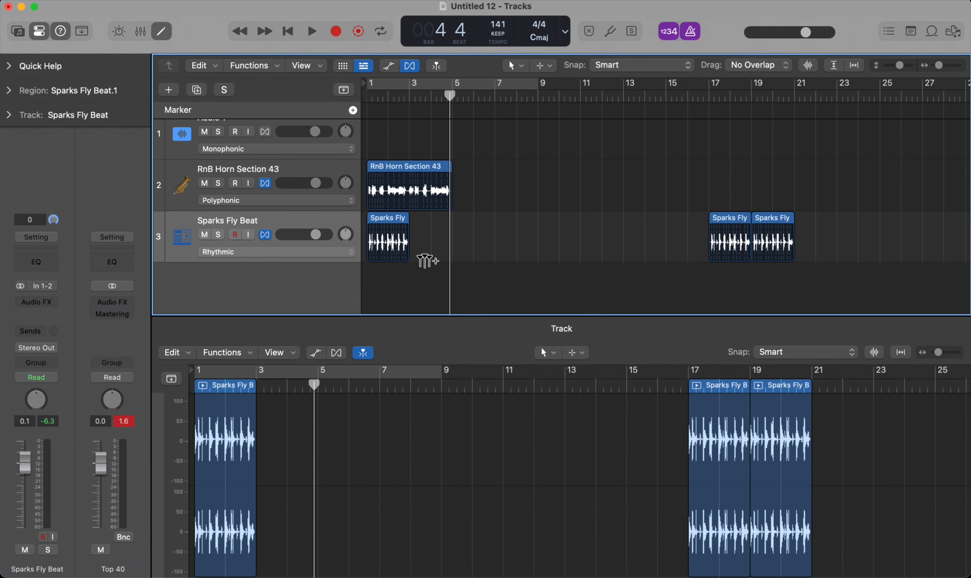
Step: Solo the Sparks Fly Beat track and play its remaining region from bar 1
click(370, 96)
scroll(369, 96, up, 10)
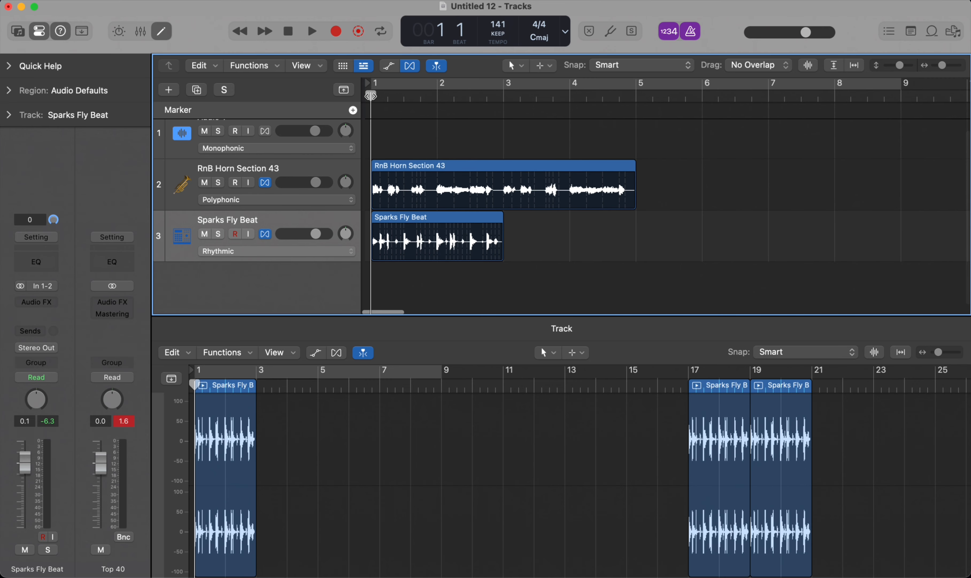
click(404, 96)
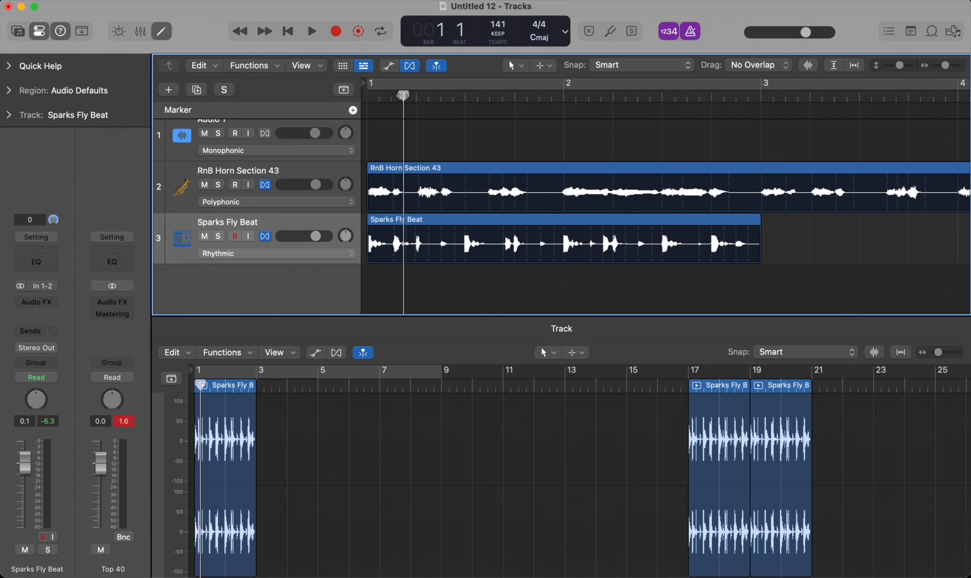
drag(401, 95, 395, 97)
click(218, 235)
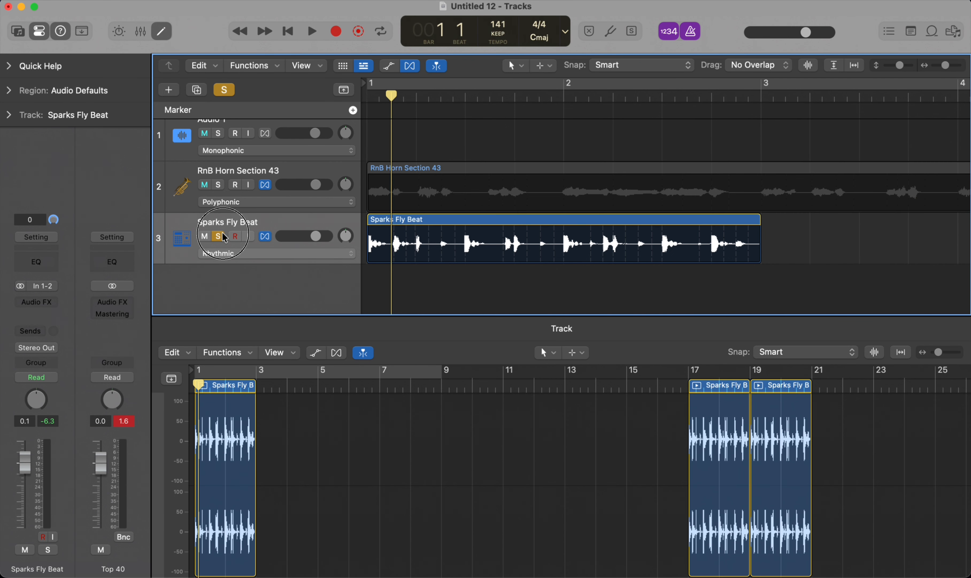
key(space)
key(space)
key(Return)
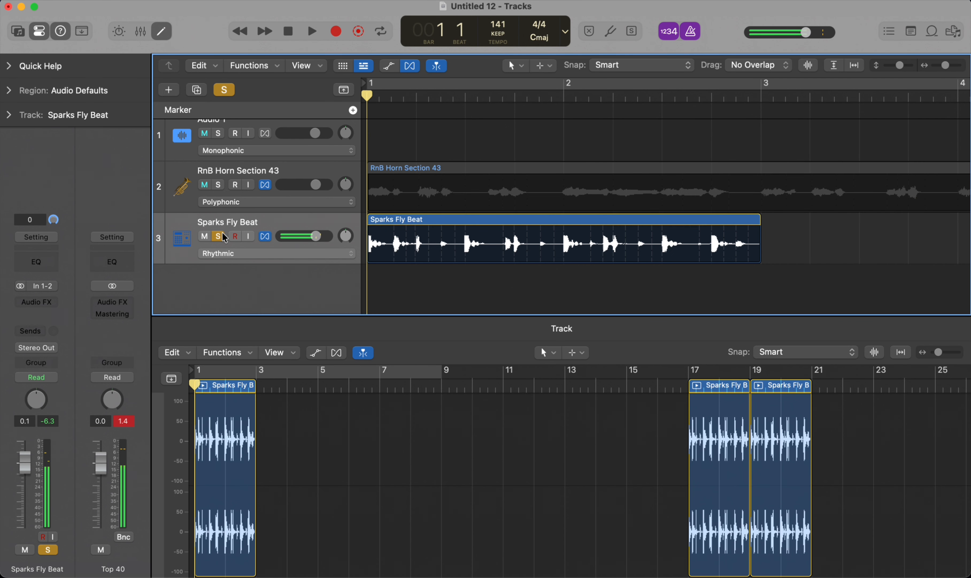
key(space)
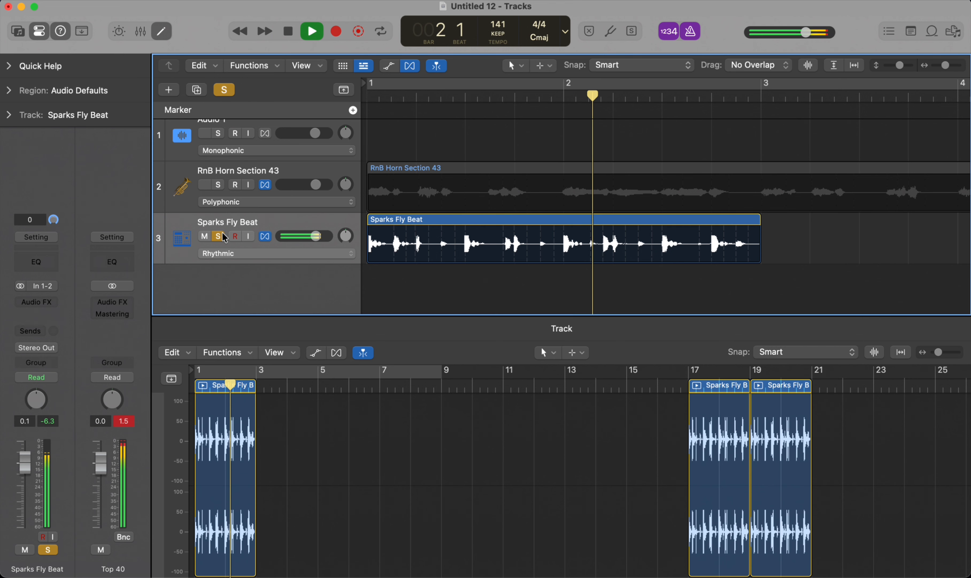
key(space)
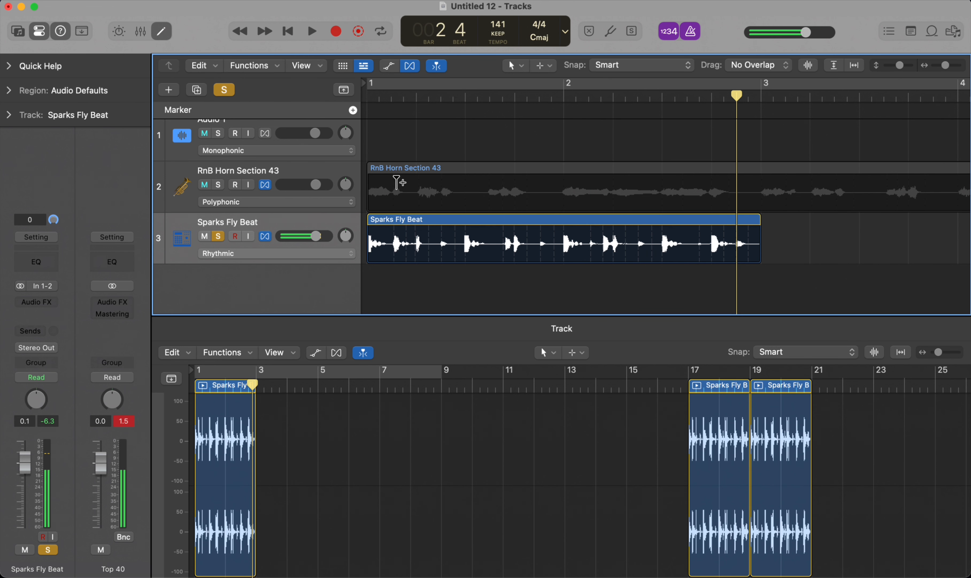
Step: Split the Sparks Fly Beat region at bar 1 beat 2 and one sixteenth after it, and move that slice to a new track below
click(416, 103)
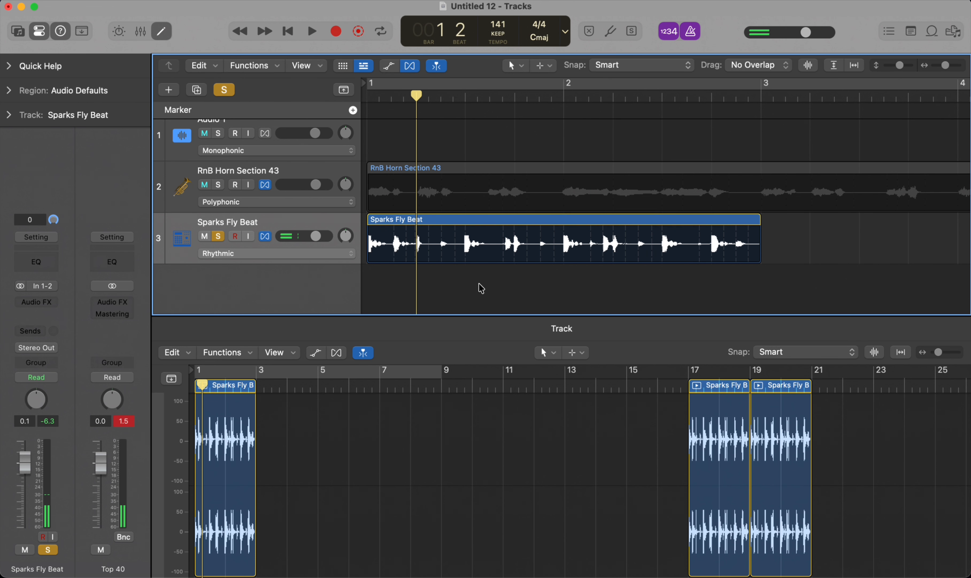
click(468, 247)
key(super+t)
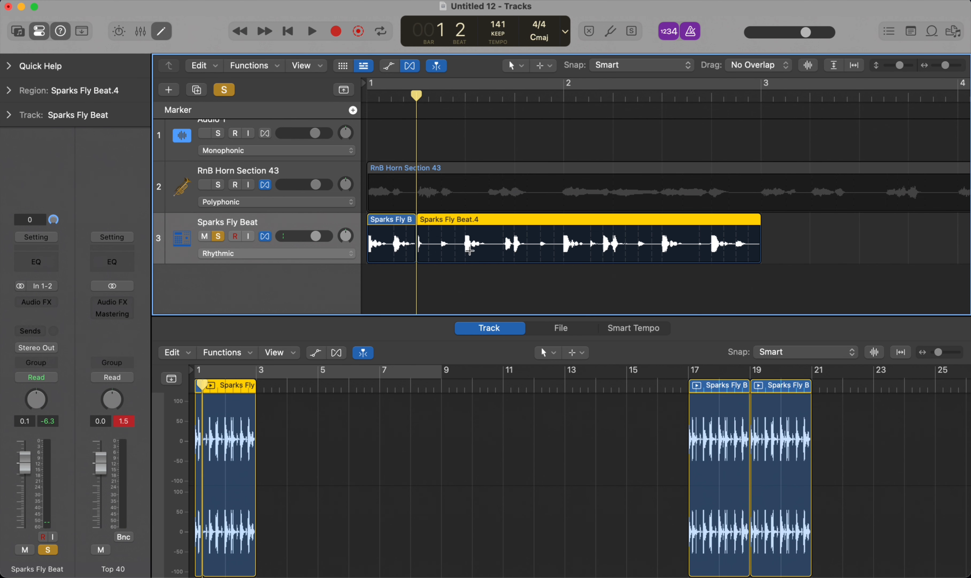
click(429, 96)
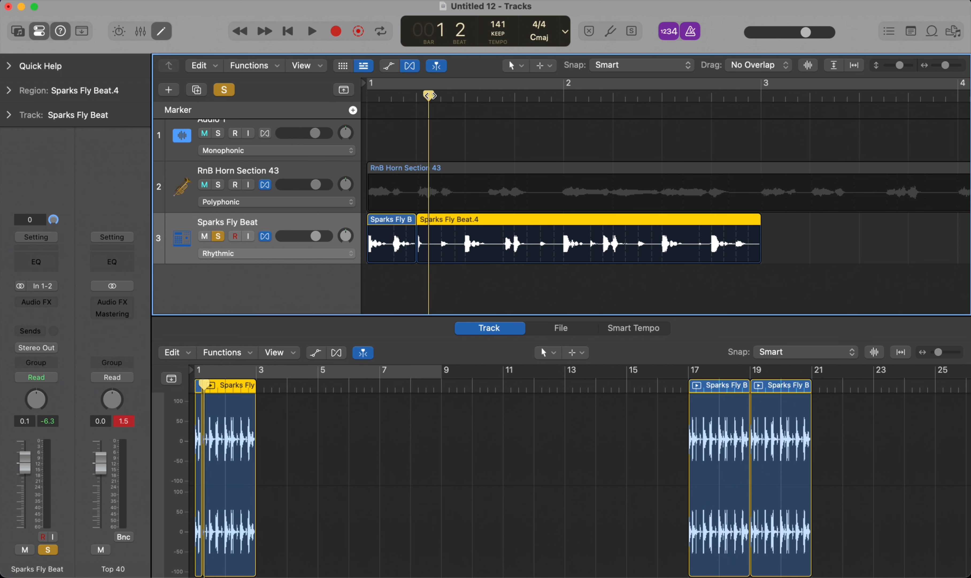
key(super+t)
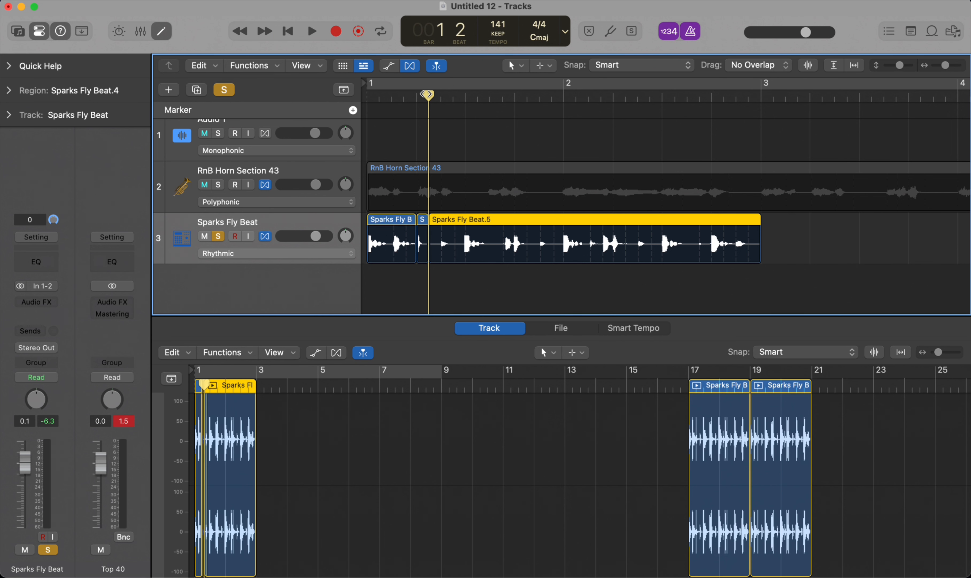
drag(423, 224, 421, 275)
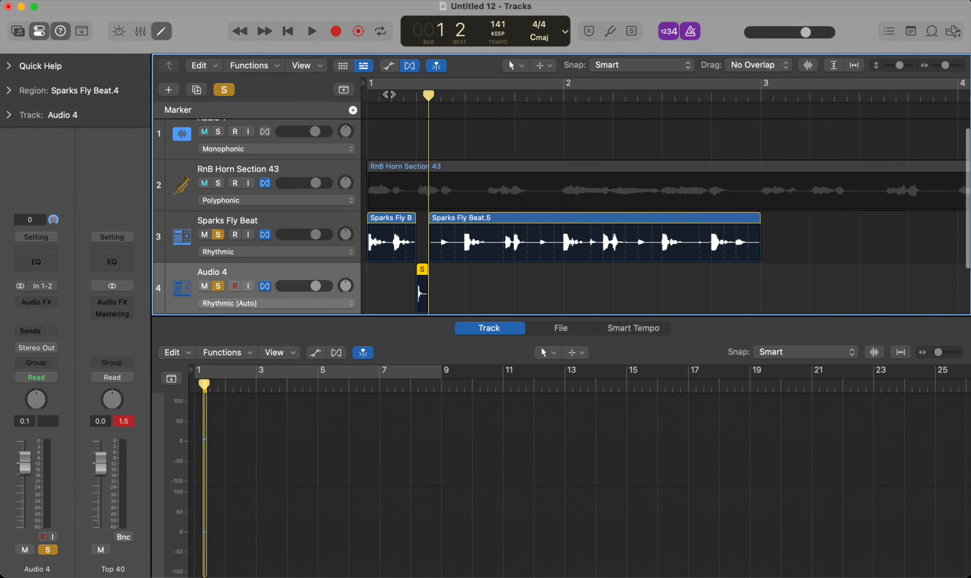
Step: Split off the first eighth note of the Sparks Fly Beat region and move it to a new track directly below the original
click(391, 96)
click(389, 237)
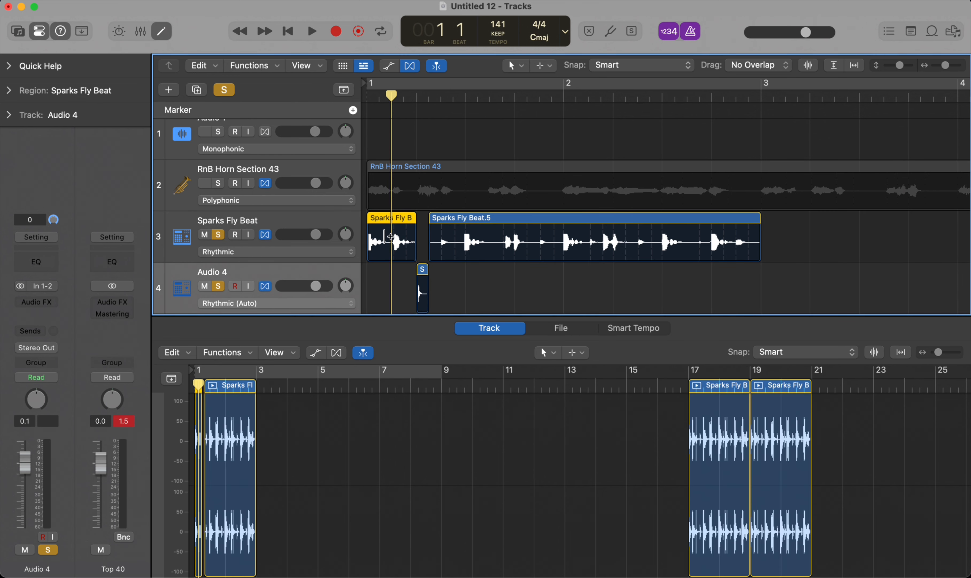
key(super+t)
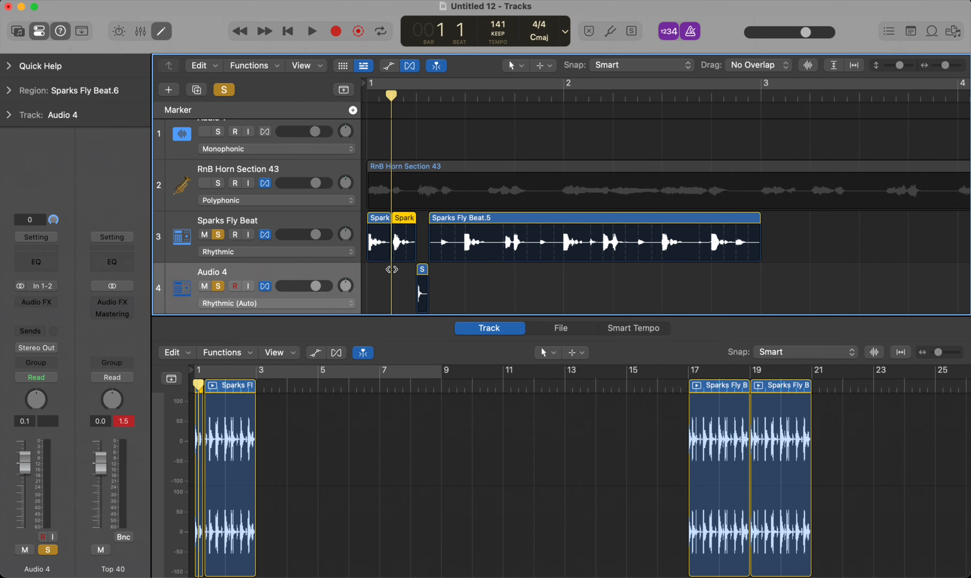
scroll(421, 232, down, 3)
click(307, 181)
key(alt+super+a)
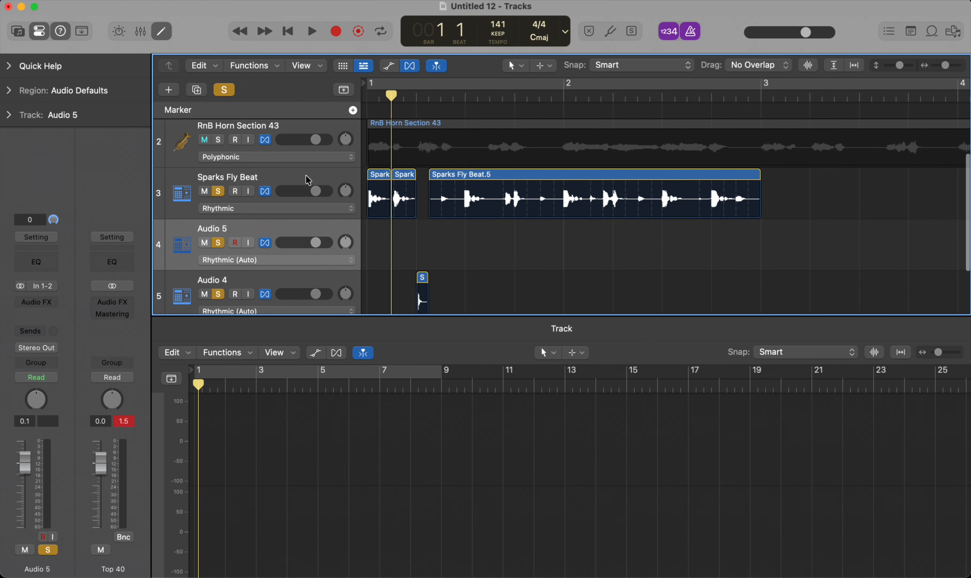
click(385, 181)
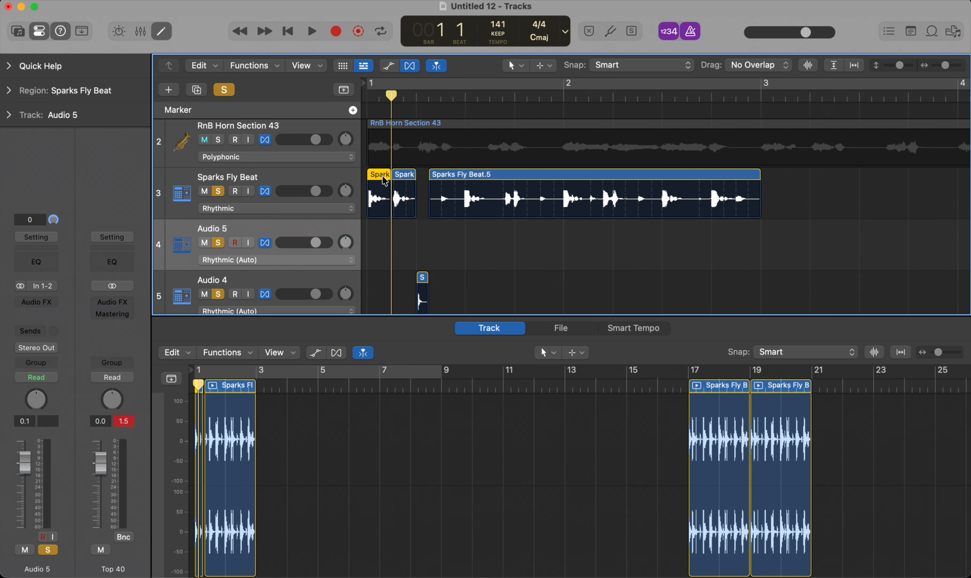
drag(386, 180, 385, 233)
Step: Take the Sparks Fly Beat track off solo and play the two isolated slices
scroll(421, 233, down, 3)
click(217, 150)
click(307, 136)
key(space)
key(space)
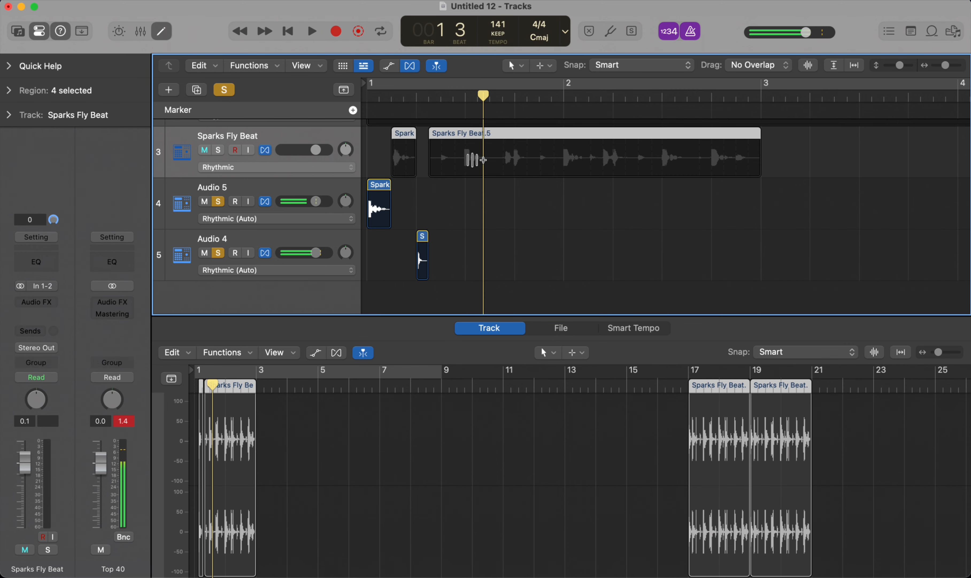
Step: Move the short Audio 4 slice to an eighth note after beat 2 of bar 1
click(443, 101)
drag(474, 249, 374, 250)
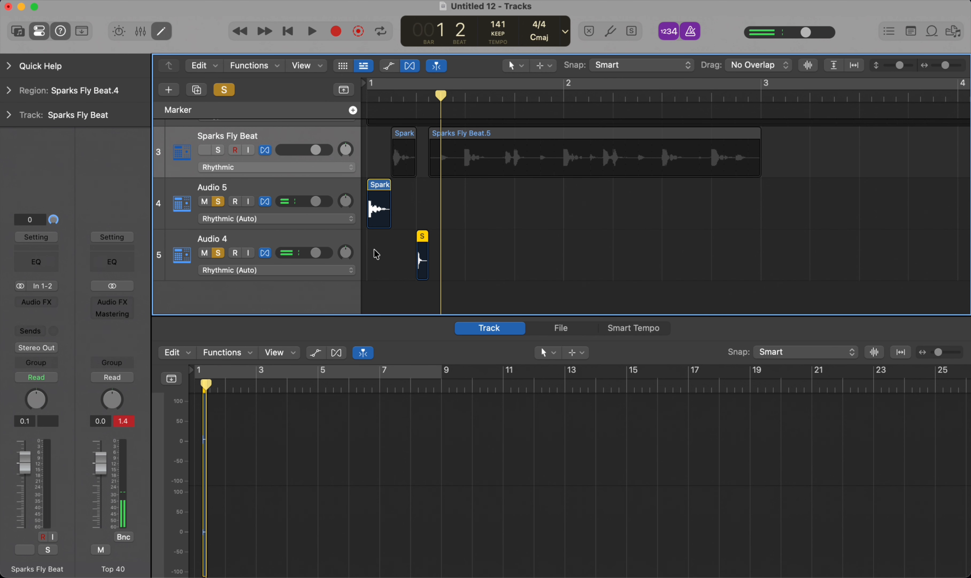
key(;)
Step: Paste a copy of both slices at bar 1 beat 3 and move the copied Audio 4 slice to beat 4
drag(493, 273, 311, 203)
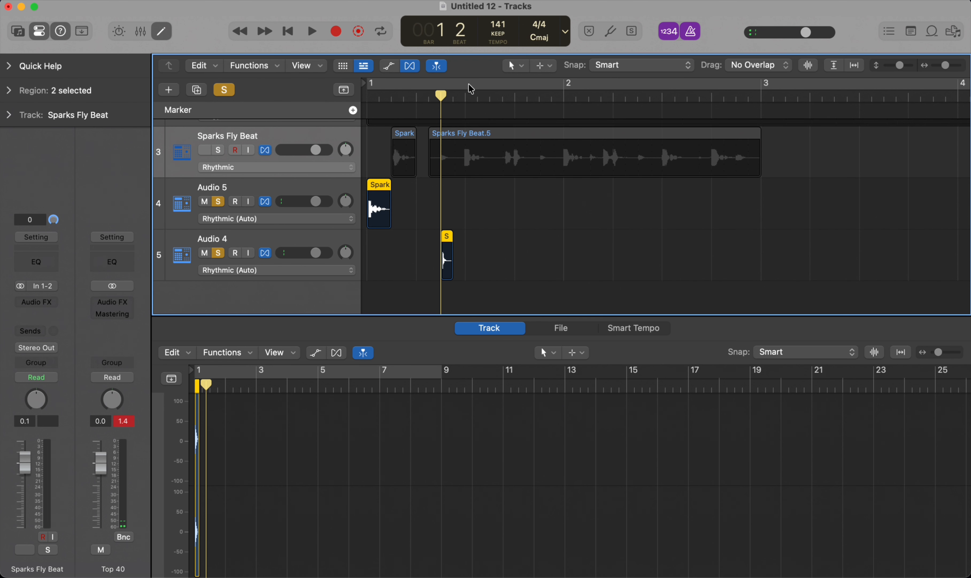
click(465, 98)
key(super+v)
drag(464, 98, 514, 249)
click(513, 97)
click(553, 250)
key(semicolon)
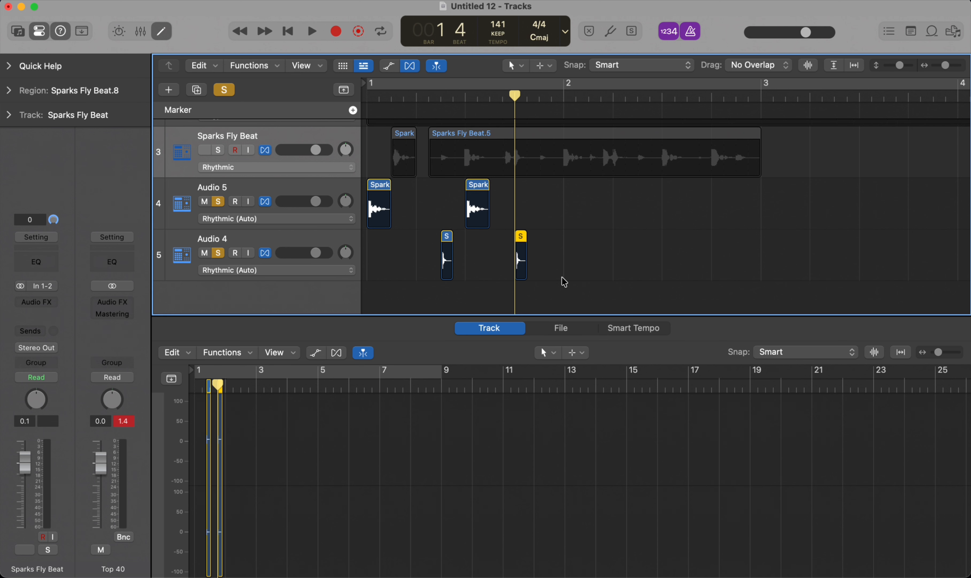
Step: Copy all four slices on Audio 5 and Audio 4 to bar 2
drag(576, 276, 362, 195)
click(564, 98)
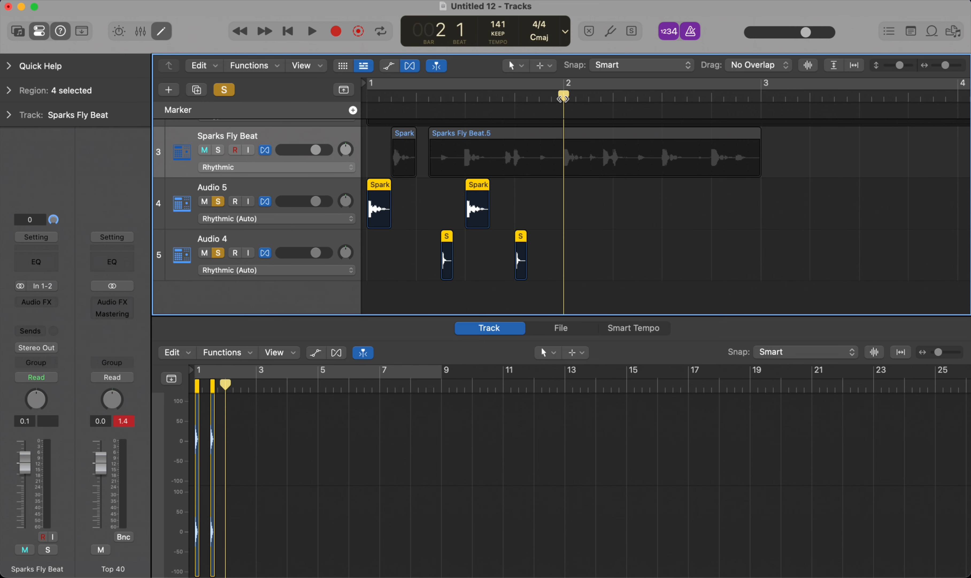
key(super+v)
Step: Paste a copy of the first Audio 5 slice one sixteenth before beat 2 of bar 1
drag(416, 202, 361, 197)
click(416, 96)
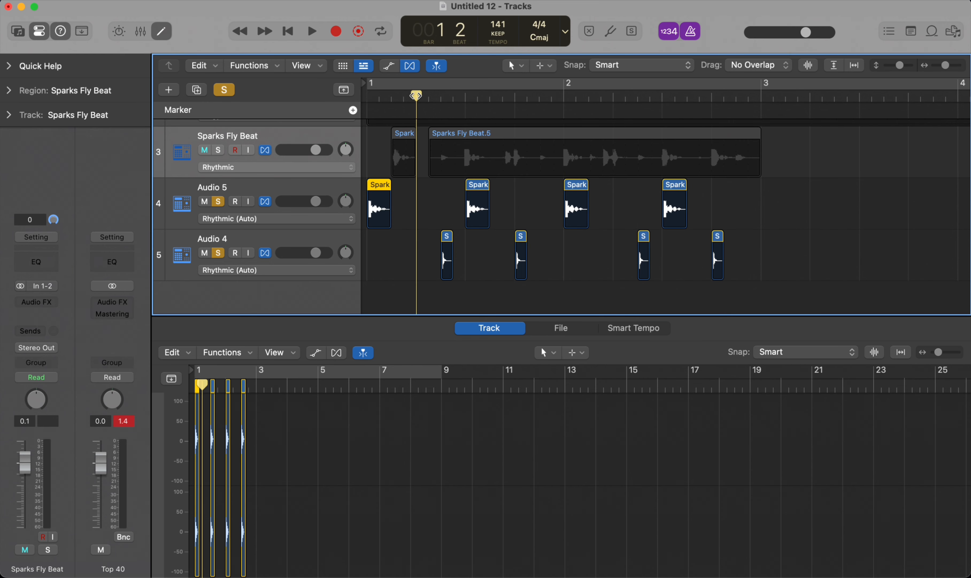
click(392, 94)
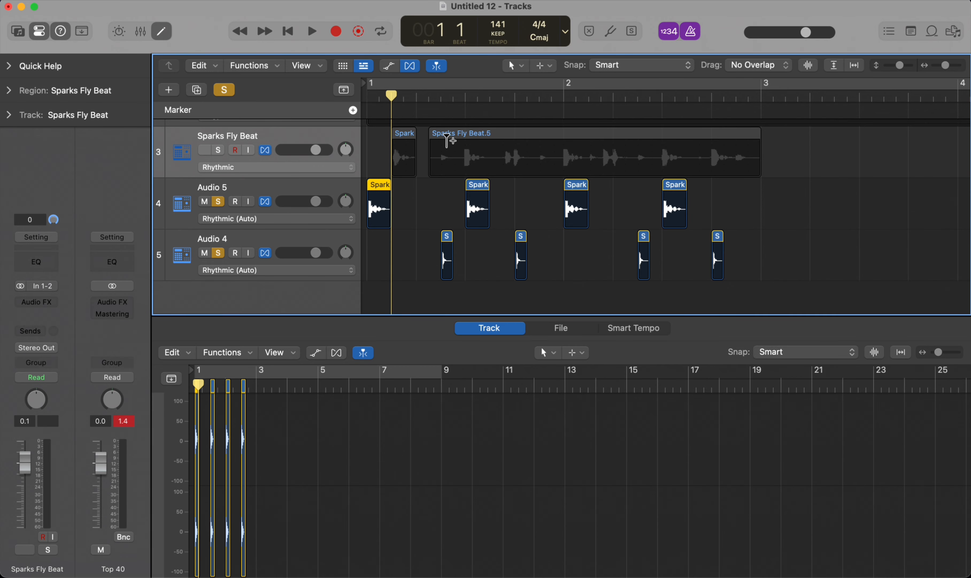
scroll(479, 173, up, 5)
key(super+Left)
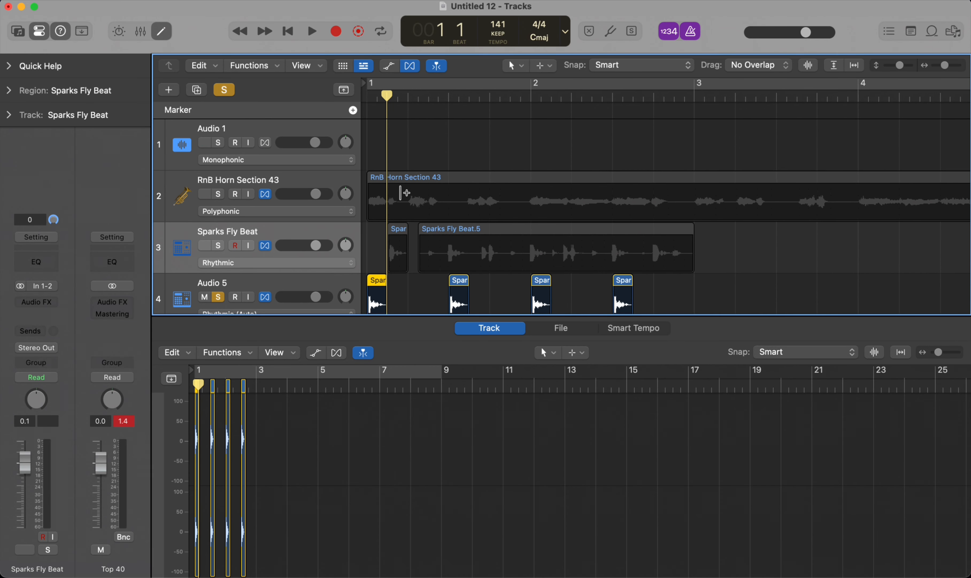
key(super+Left)
key(super+Left)
scroll(431, 206, down, 5)
scroll(424, 208, up, 2)
scroll(416, 218, up, 2)
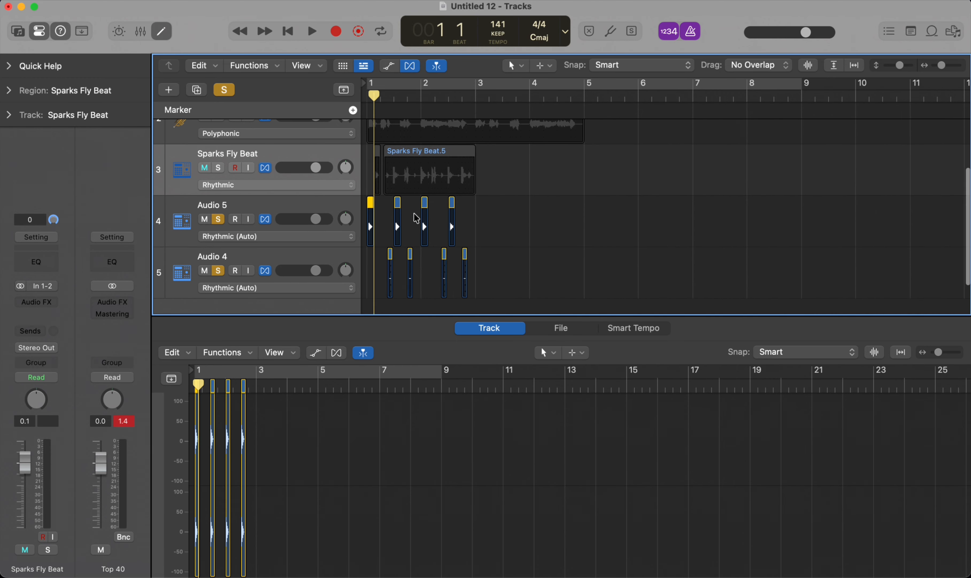
key(super+Right)
key(super+Right)
scroll(416, 218, down, 3)
scroll(416, 218, right, 1)
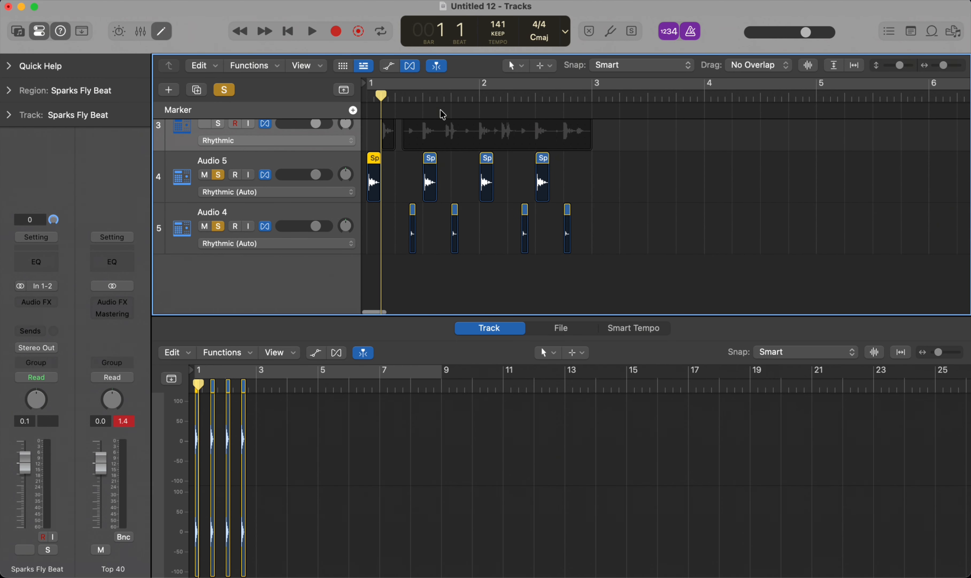
key(ctrl+m)
key(super+Right)
key(super+Right)
scroll(402, 179, left, 2)
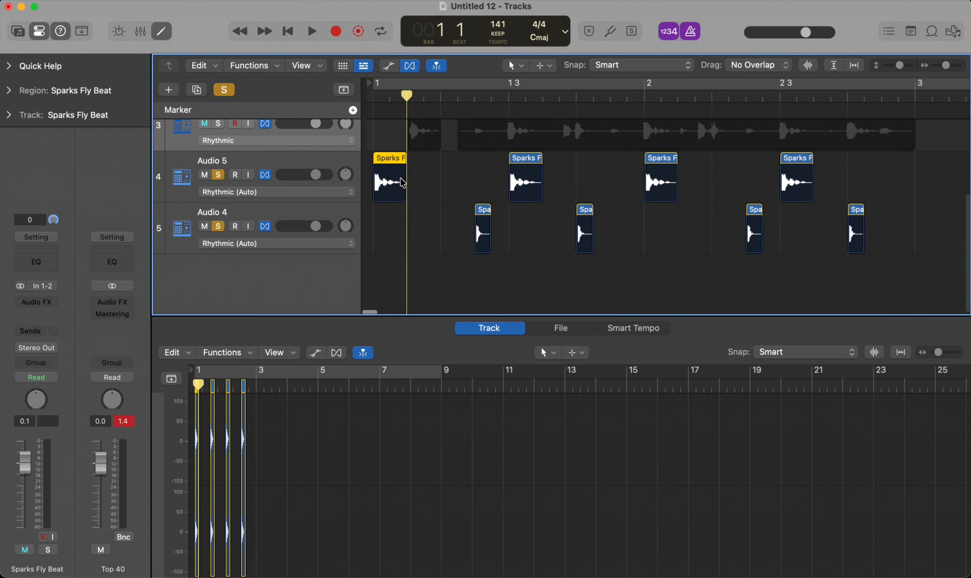
drag(441, 182, 331, 179)
click(417, 97)
key(ctrl+m)
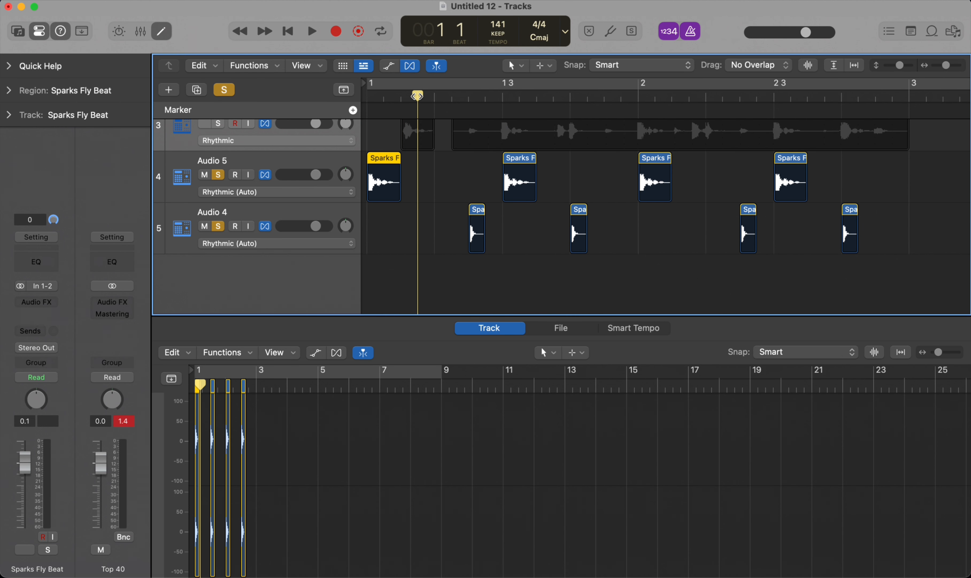
key(super+v)
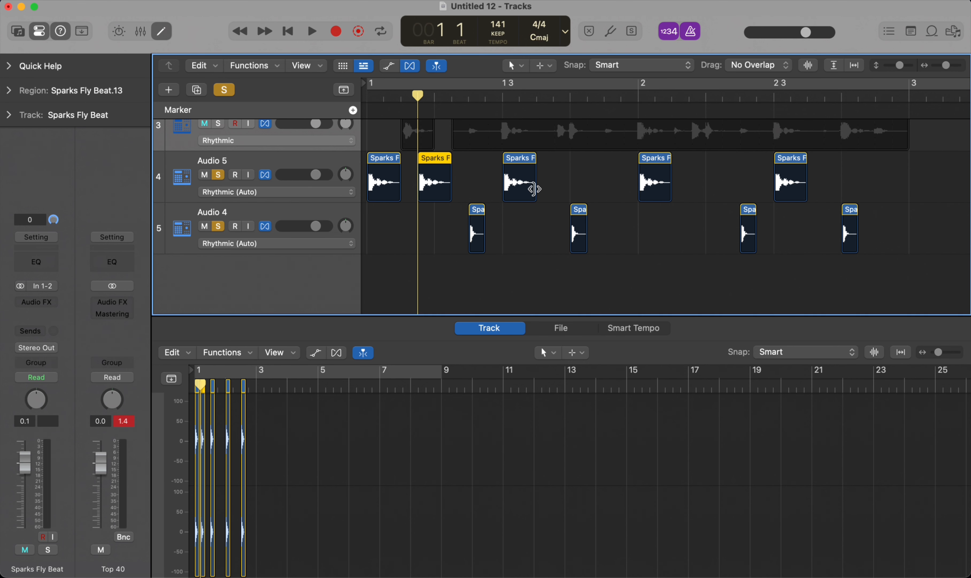
Step: Paste a copy of the Audio 5 slice one sixteenth before beat 2 of bar 2, and return the playhead to the start
key(ctrl+m)
click(658, 165)
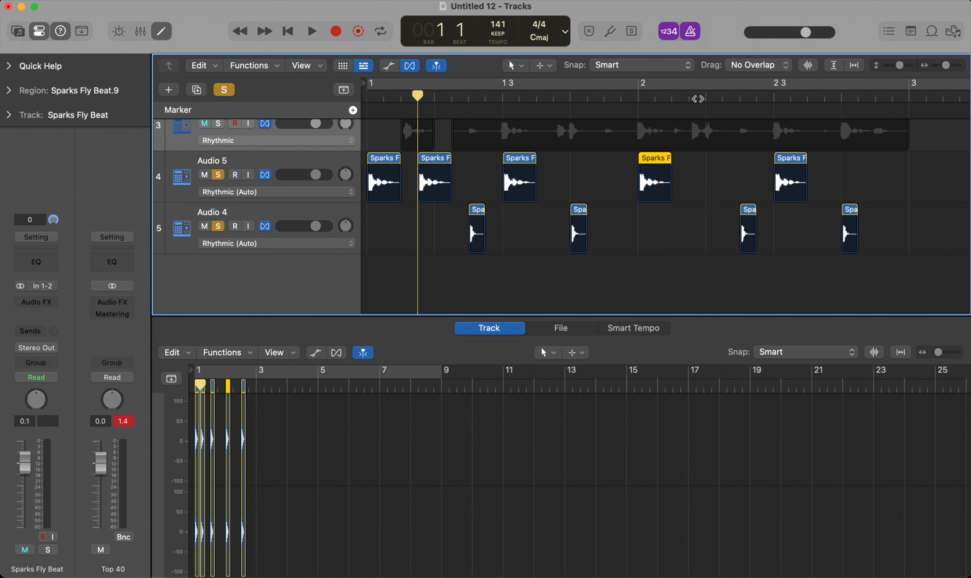
key(ctrl+m)
click(689, 96)
key(super+v)
key(Return)
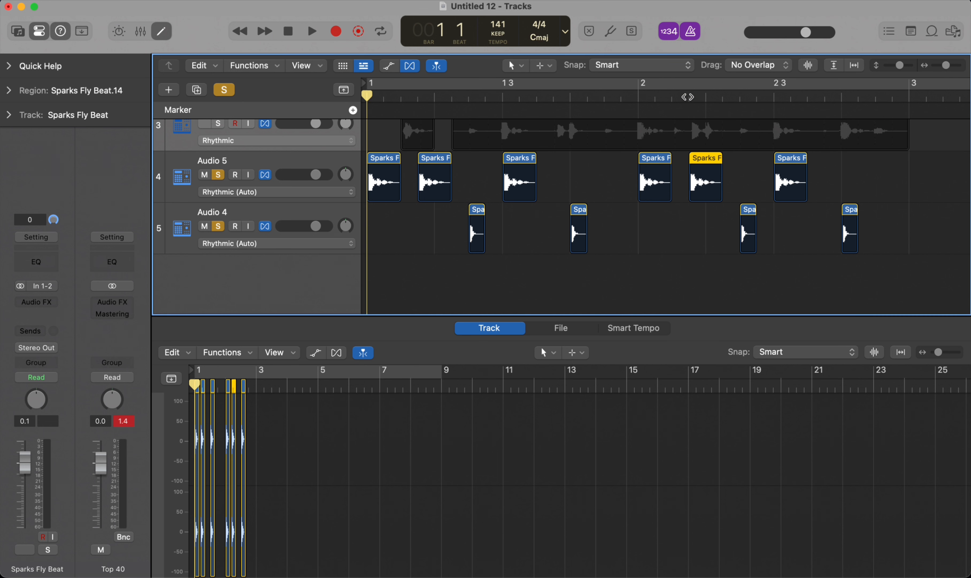
Step: Play the two-bar slice pattern from the start, and replay its first bar
key(space)
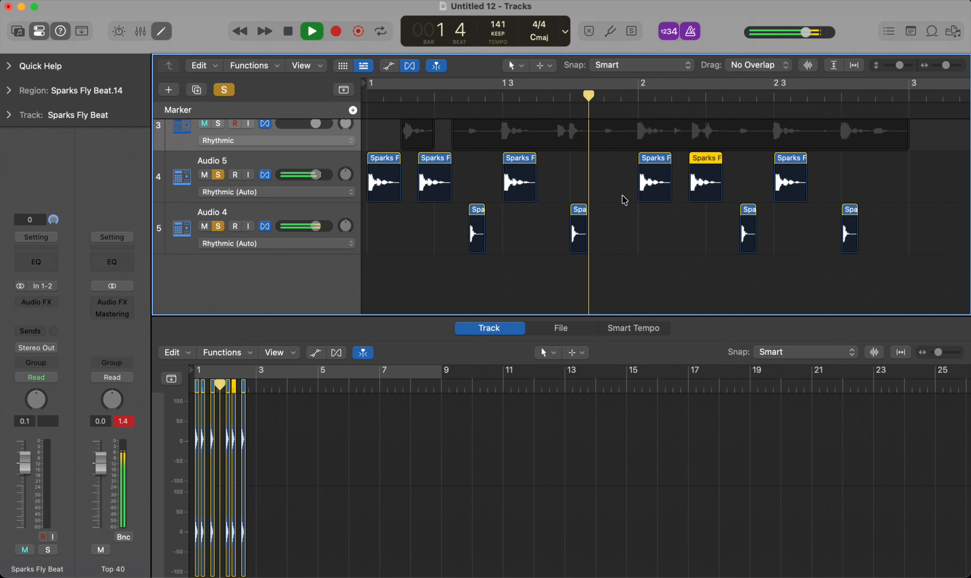
key(space)
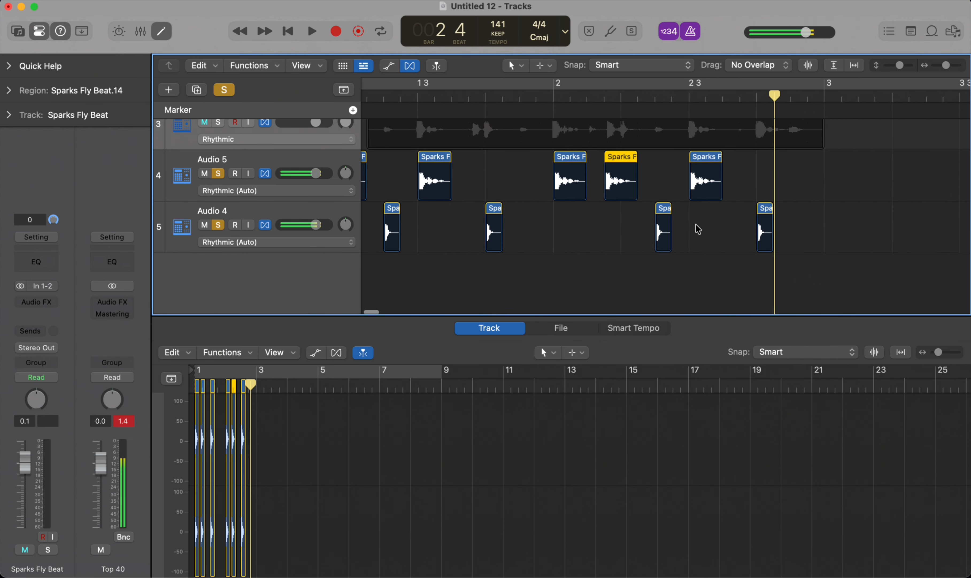
key(Return)
key(space)
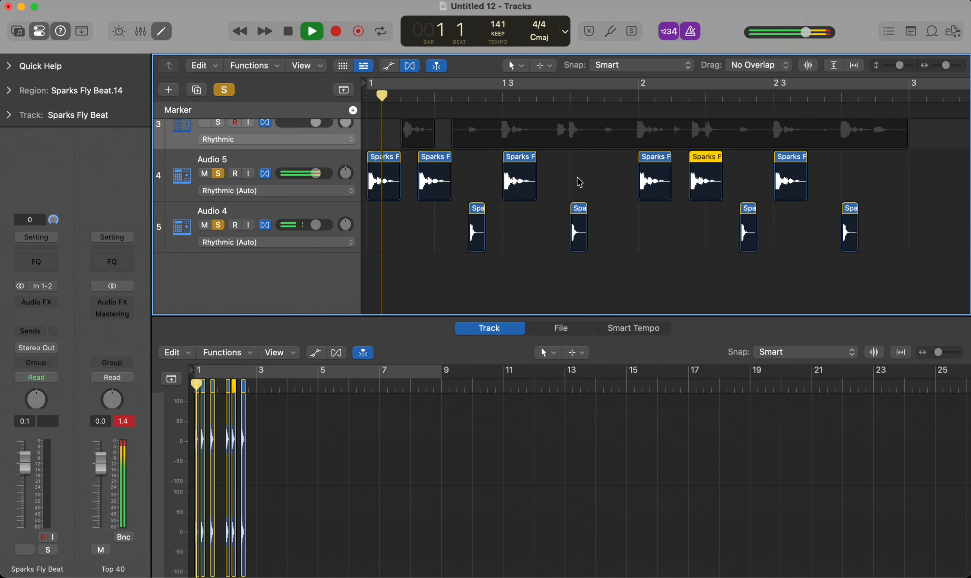
key(space)
Step: Repeat the Audio 5 slice at bar 1 beat 3 directly after itself, and play bar 1 from the start
click(526, 174)
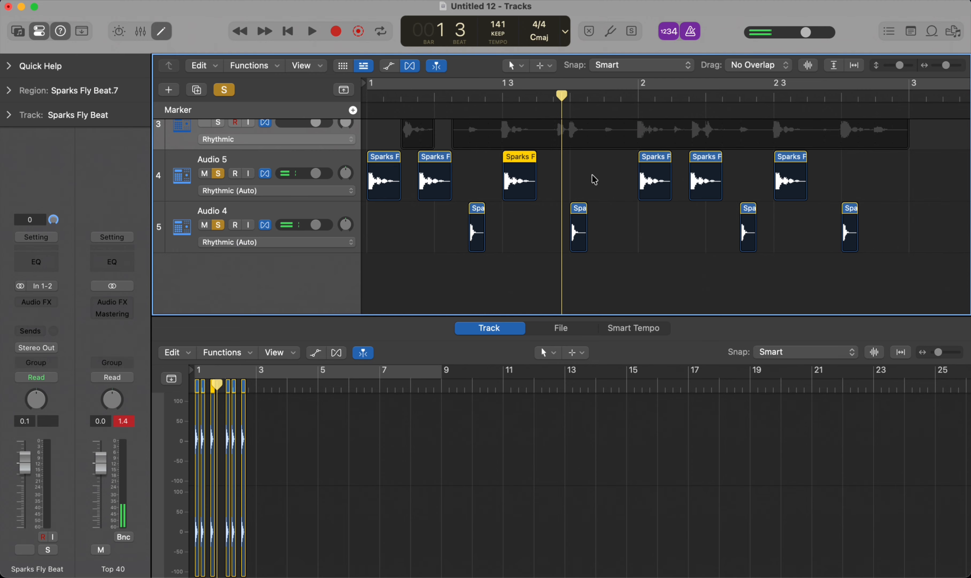
key(super+r)
key(Return)
key(space)
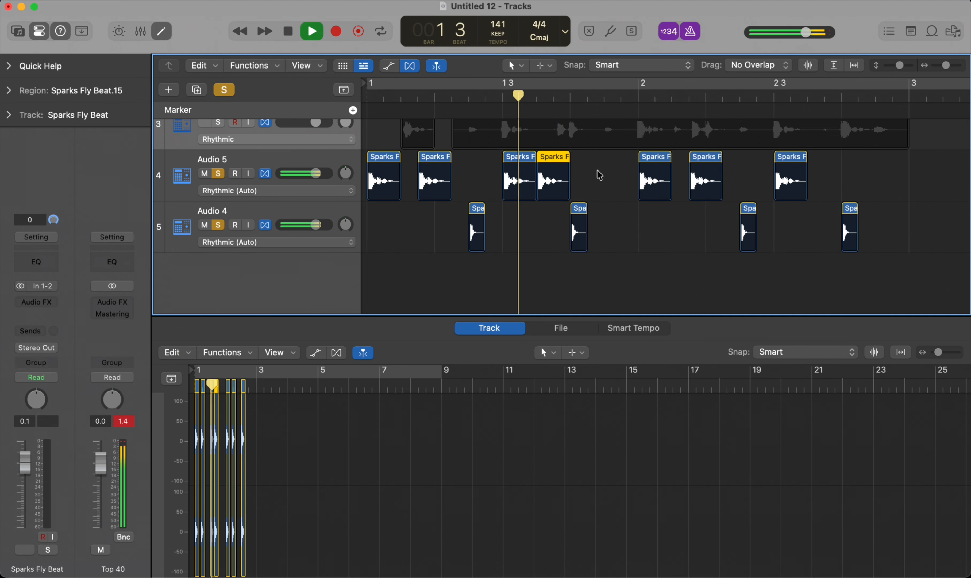
key(space)
Step: Copy the Audio 5 slice at bar 2 beat 3 to directly after itself
scroll(635, 201, right, 3)
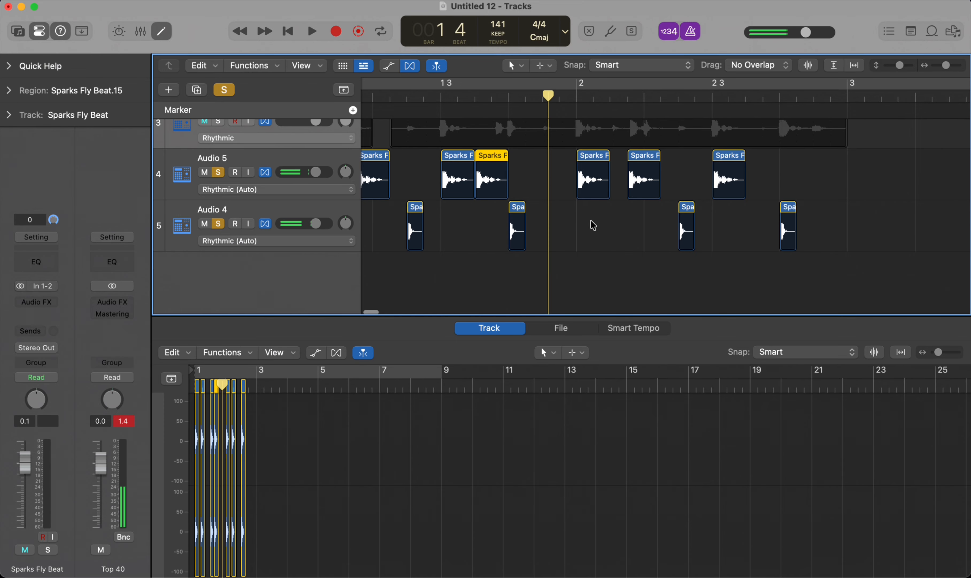
click(614, 219)
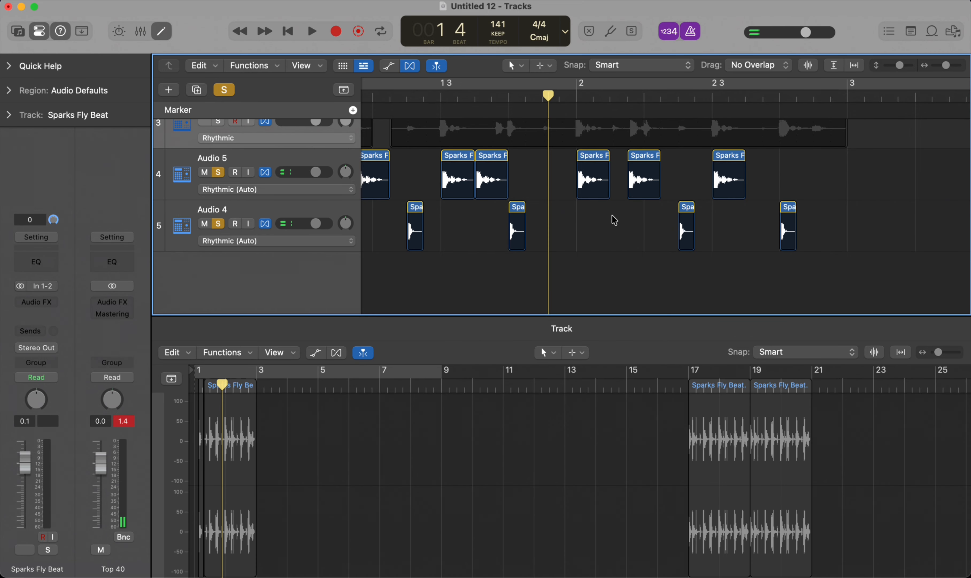
drag(737, 174, 770, 167)
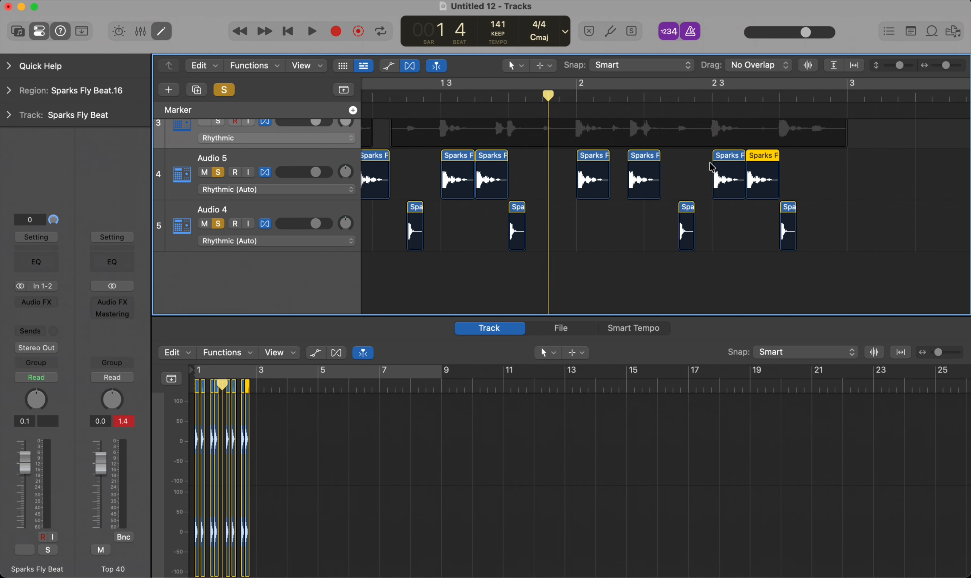
Step: Repeat the Audio 4 slice at bar 2 beat 4 and move the copy to one sixteenth before bar 3
click(791, 230)
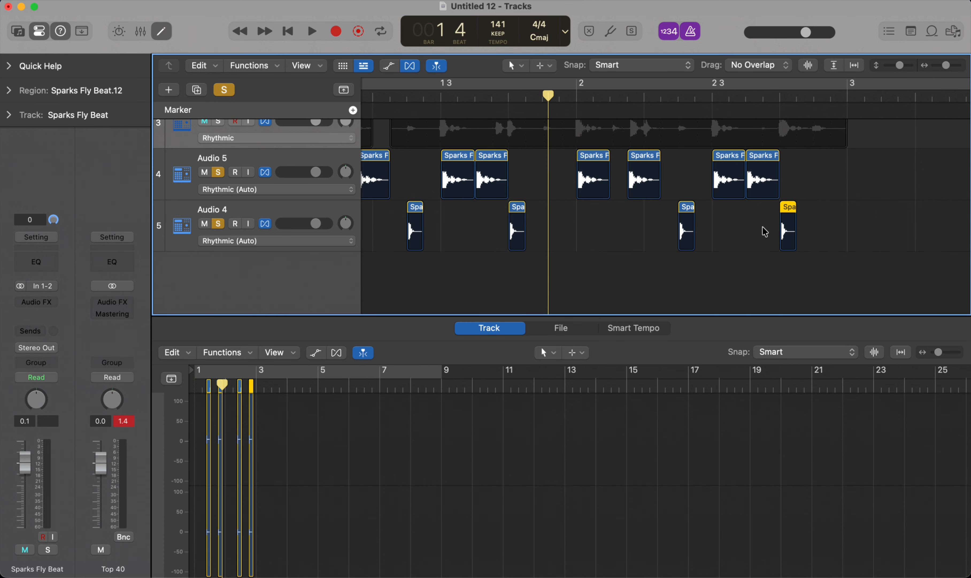
click(831, 93)
key(super+r)
key(ctrl+m)
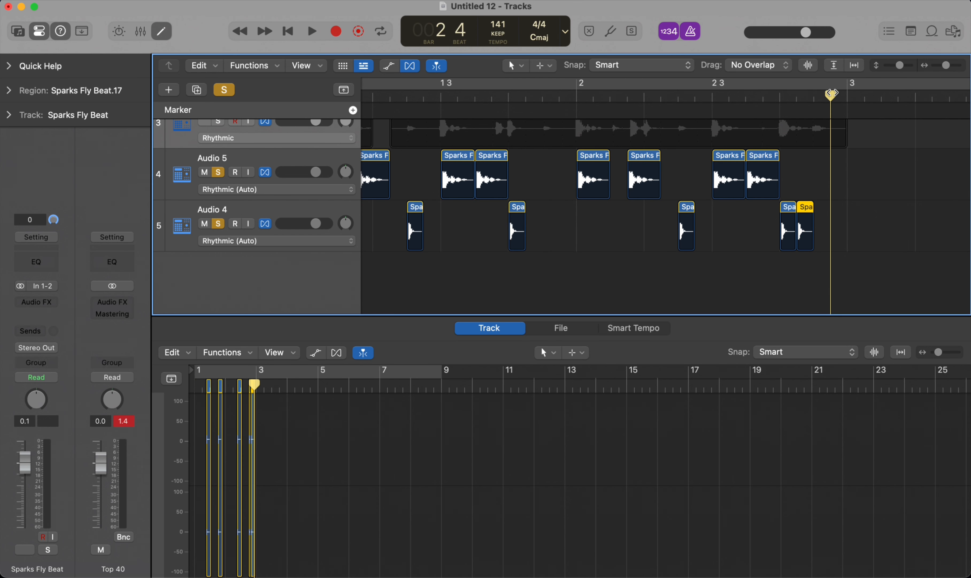
key(semicolon)
scroll(789, 109, down, 5)
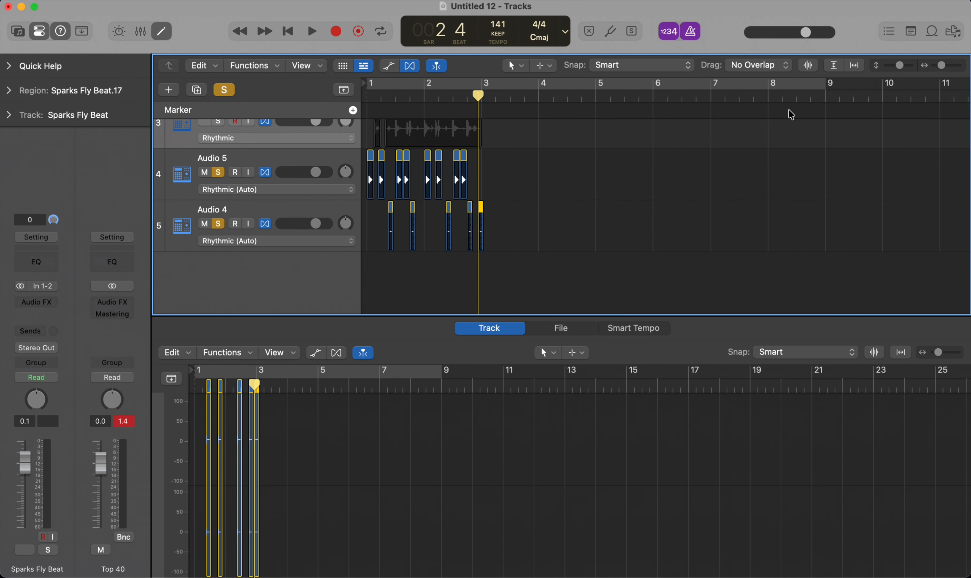
Step: Select all 13 slices on Audio 5 and Audio 4, set the cycle range to bars 1 and 2, and play it
scroll(616, 225, up, 5)
drag(689, 254, 298, 174)
key(u)
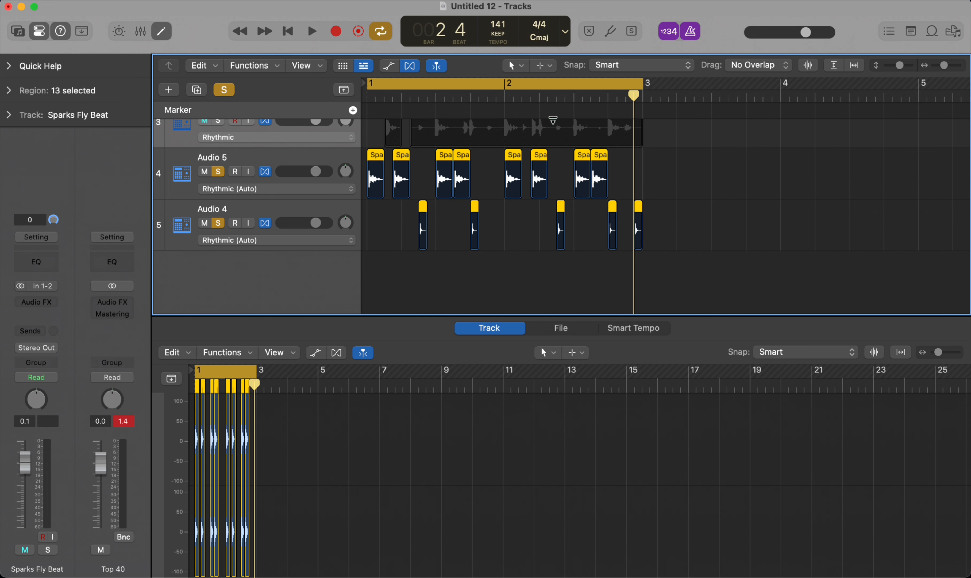
key(space)
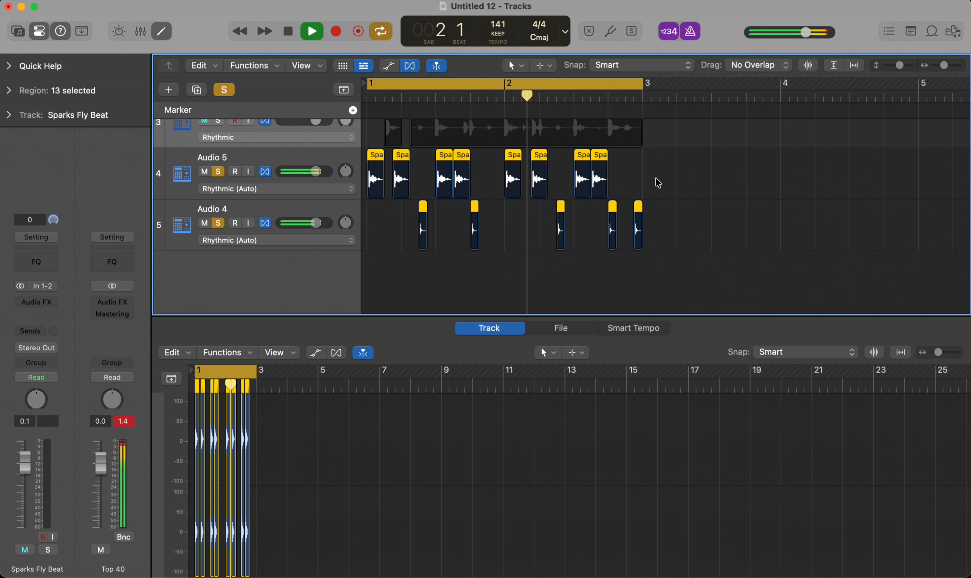
key(space)
Step: Repeat all 13 slices on Audio 5 and Audio 4 into bars 3 and 4
drag(672, 249, 328, 162)
key(super+r)
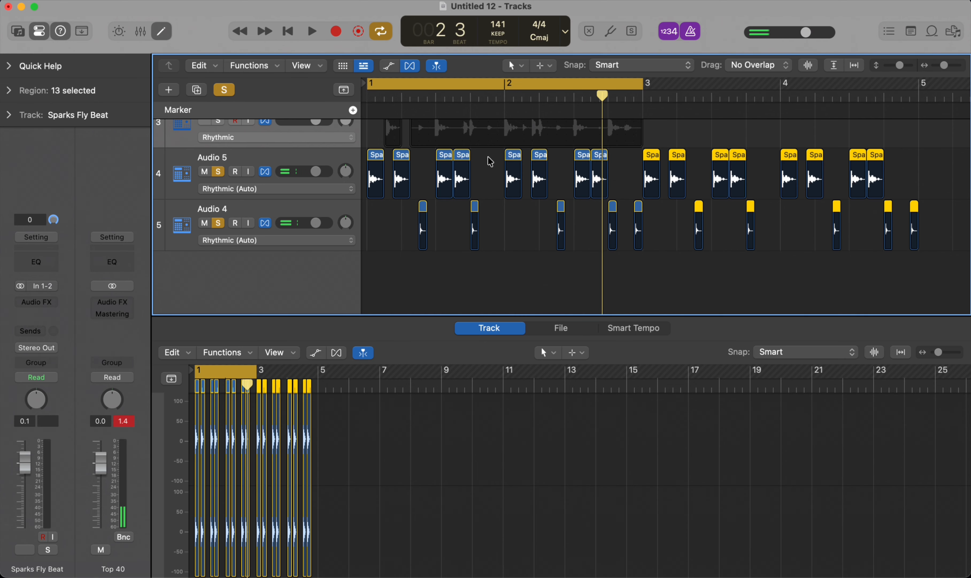
key(super+Left)
key(super+Left)
key(super+Right)
scroll(531, 173, left, 2)
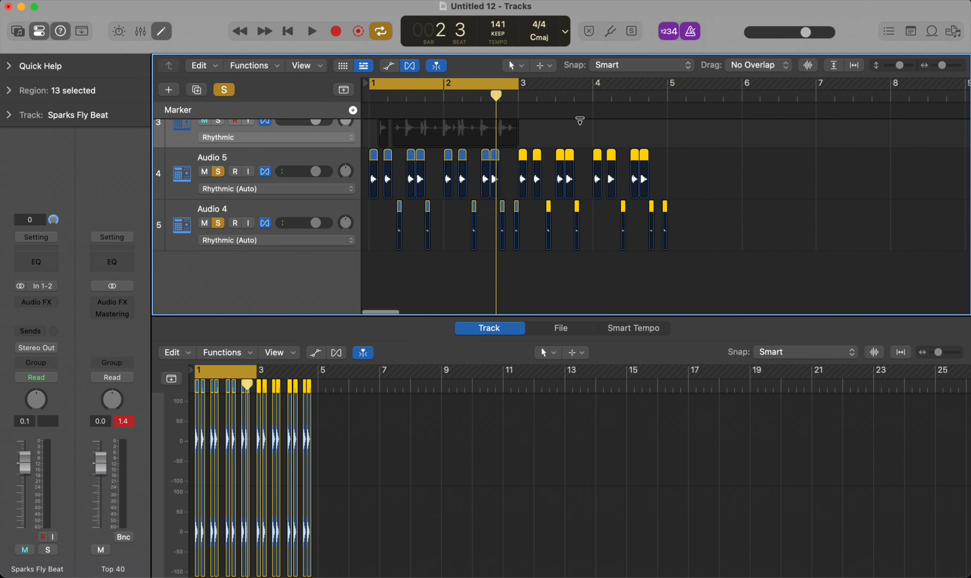
Step: Extend the cycle range to the start of bar 5 and play the four-bar pattern
drag(518, 84, 668, 86)
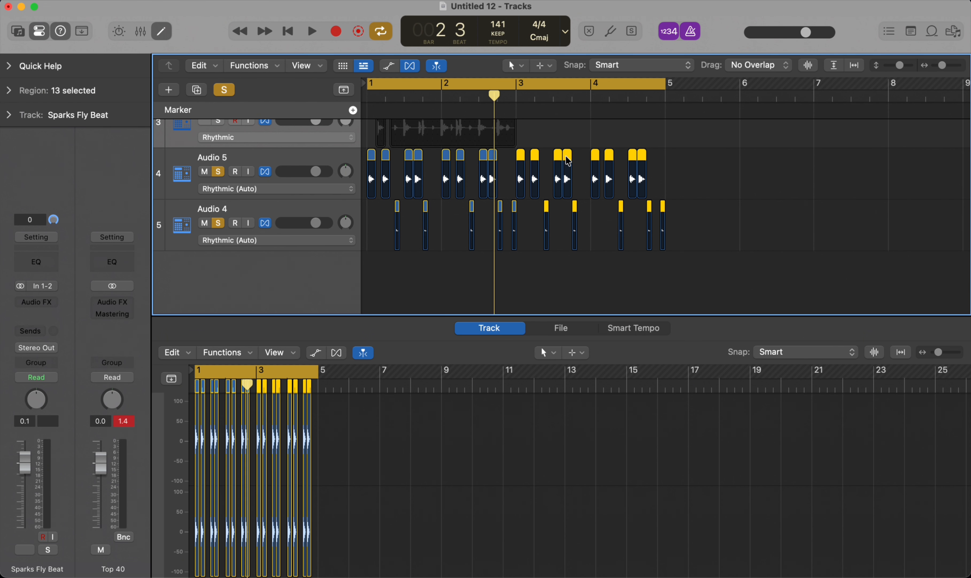
scroll(566, 153, up, 2)
key(space)
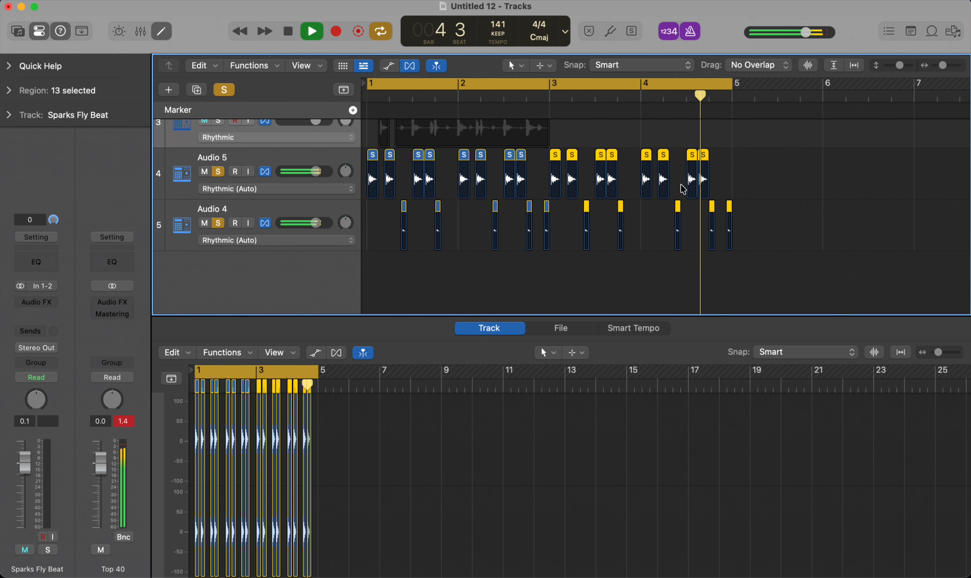
key(space)
Step: Replay the cycled pattern through the slices around bar 2 beat 3
scroll(516, 155, up, 3)
scroll(516, 155, down, 4)
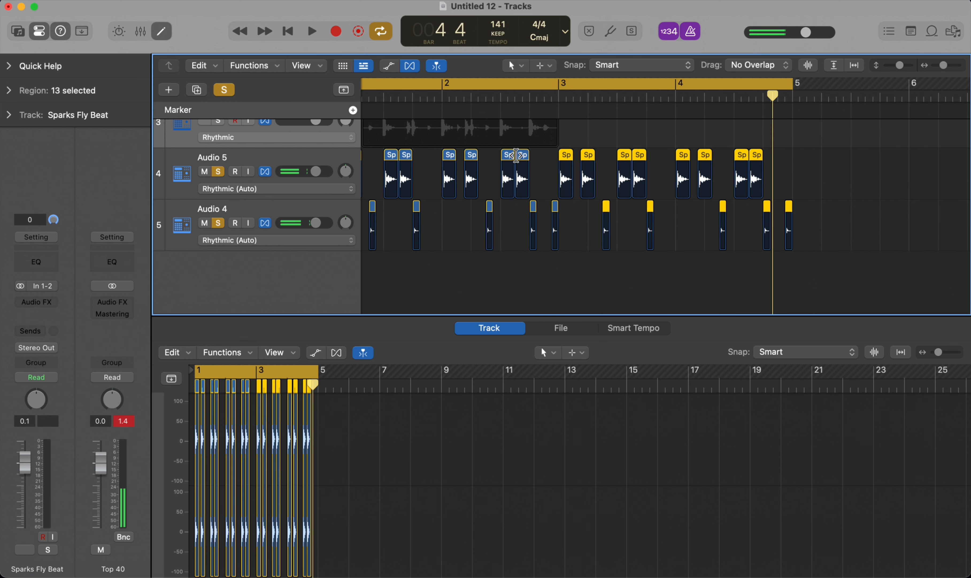
key(ctrl+m)
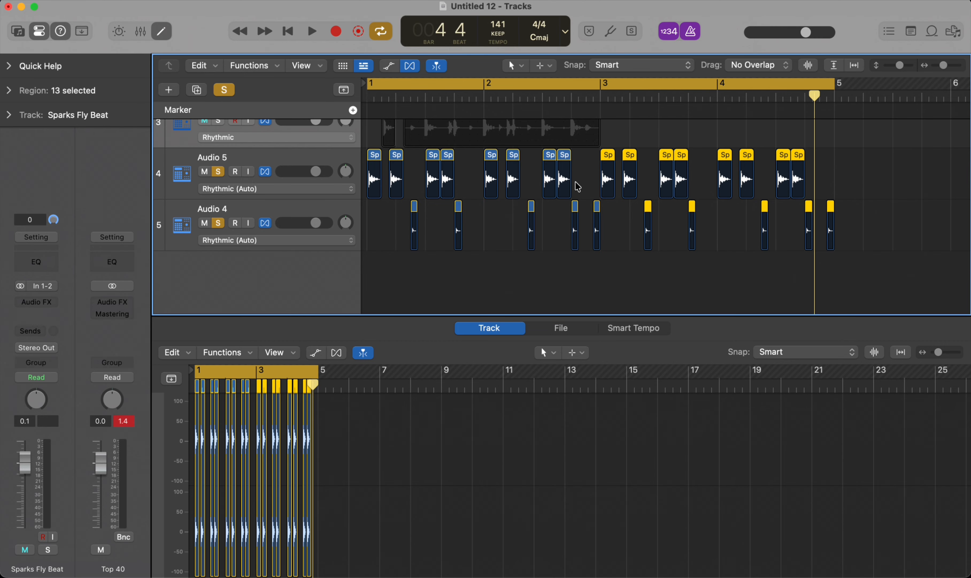
key(ctrl+m)
key(space)
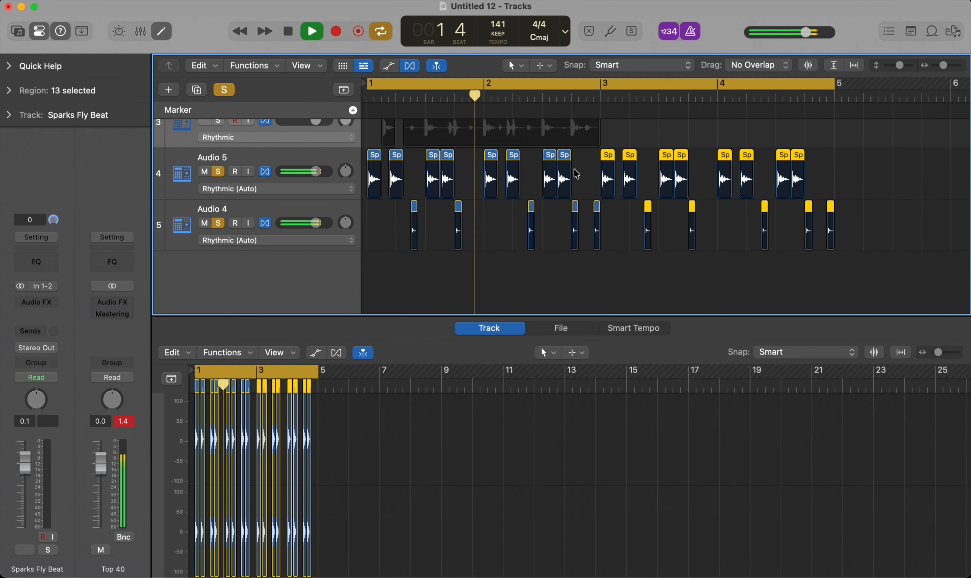
key(space)
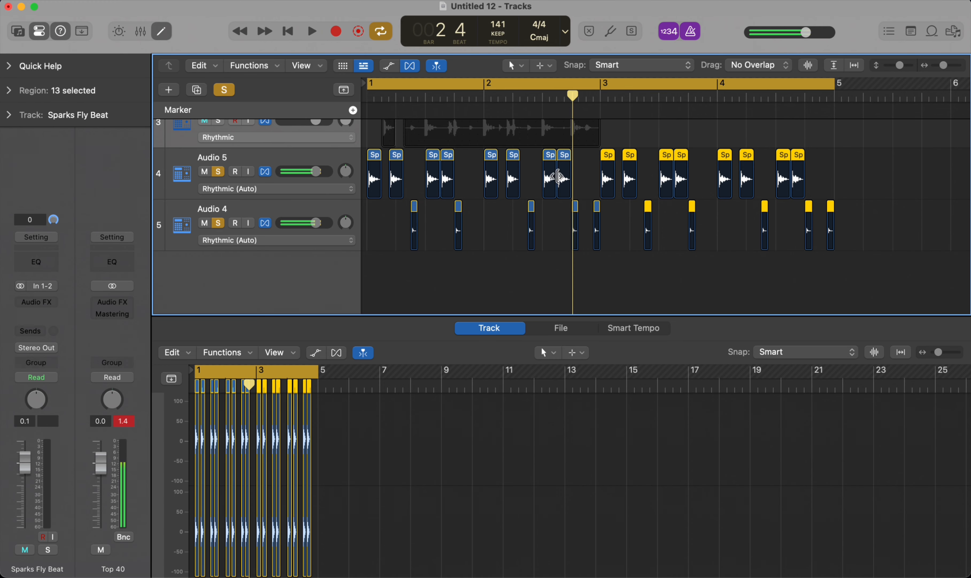
Step: Mute the Audio 5 slice at bar 2 beat 3
click(548, 177)
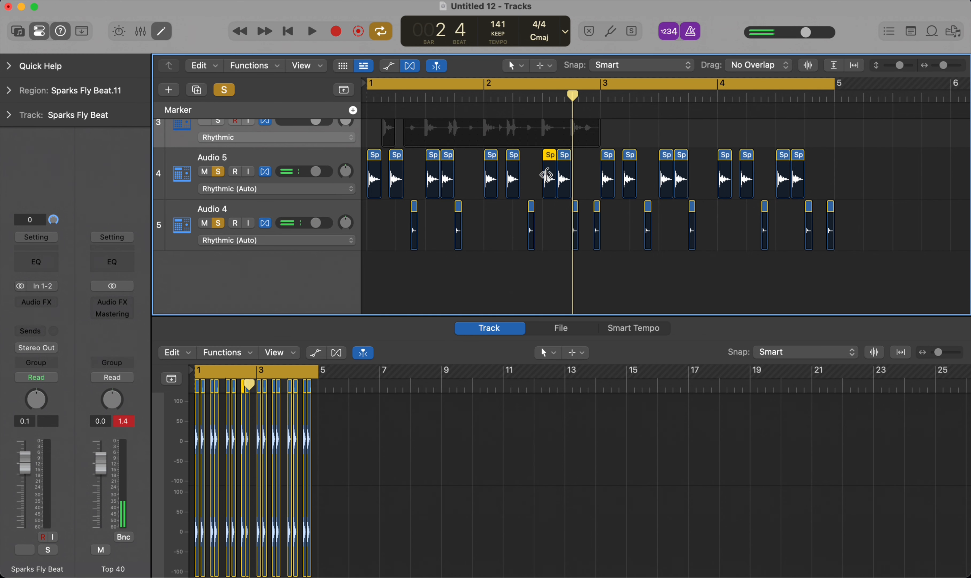
key(ctrl+m)
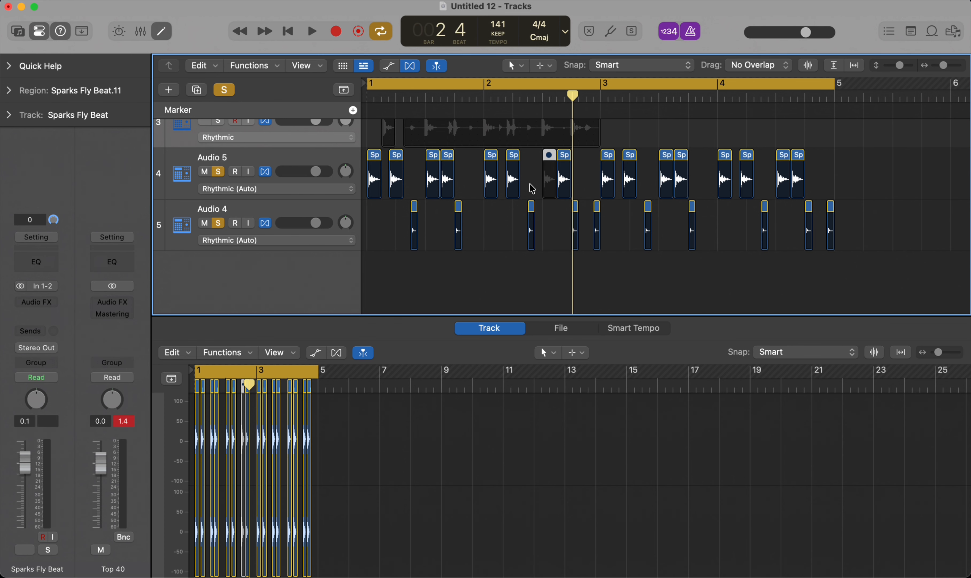
click(535, 169)
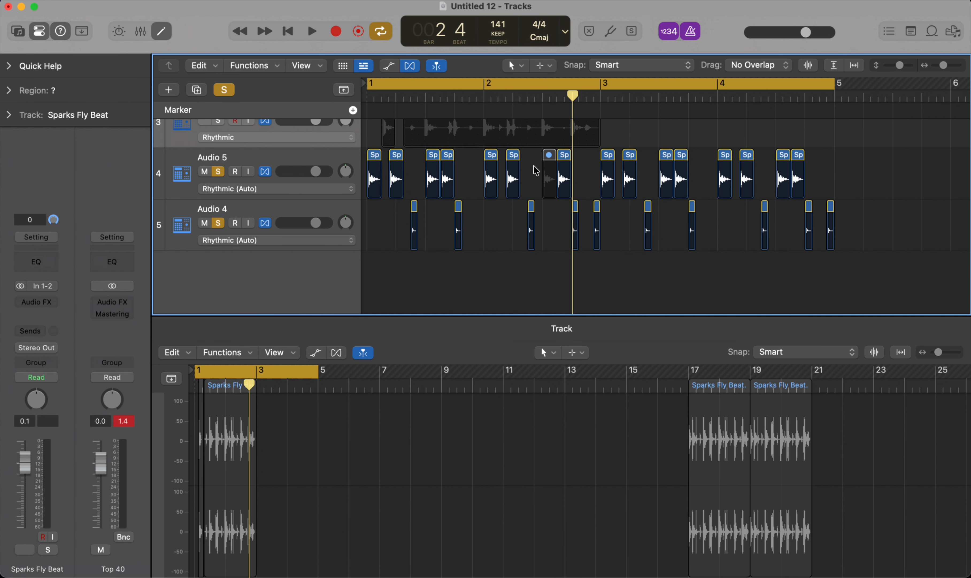
click(551, 160)
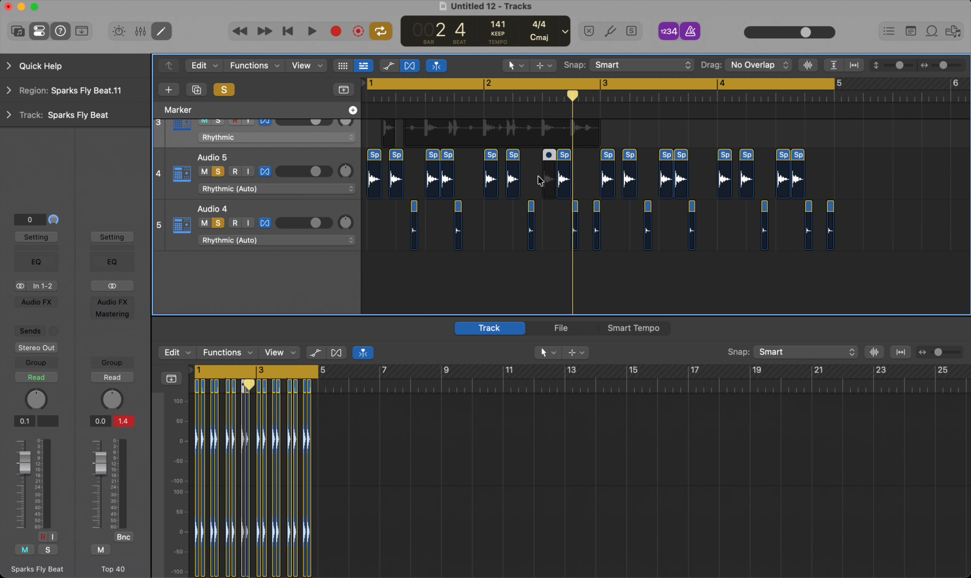
key(m)
key(m)
Step: Play the four-bar pattern from the start with the muted slice
key(Return)
key(space)
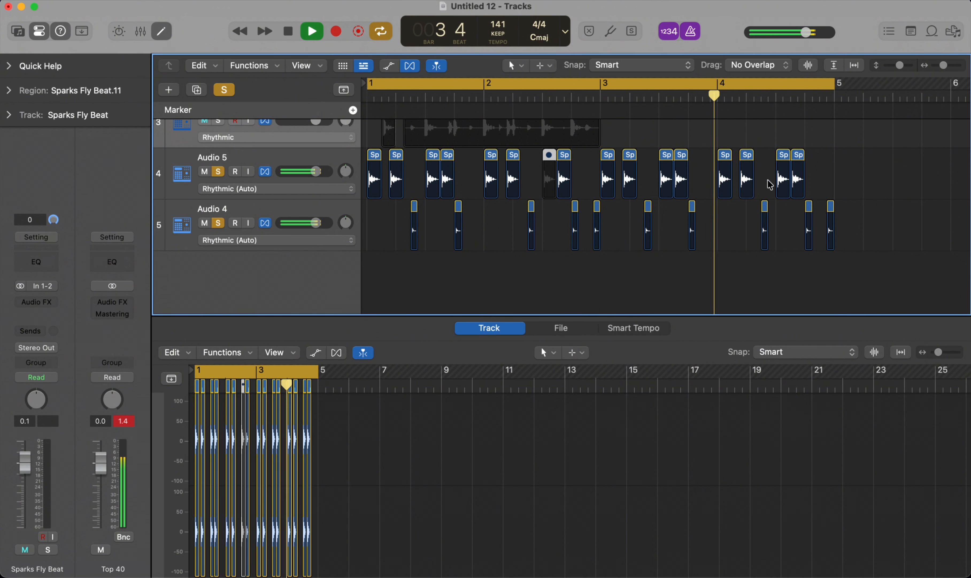
key(space)
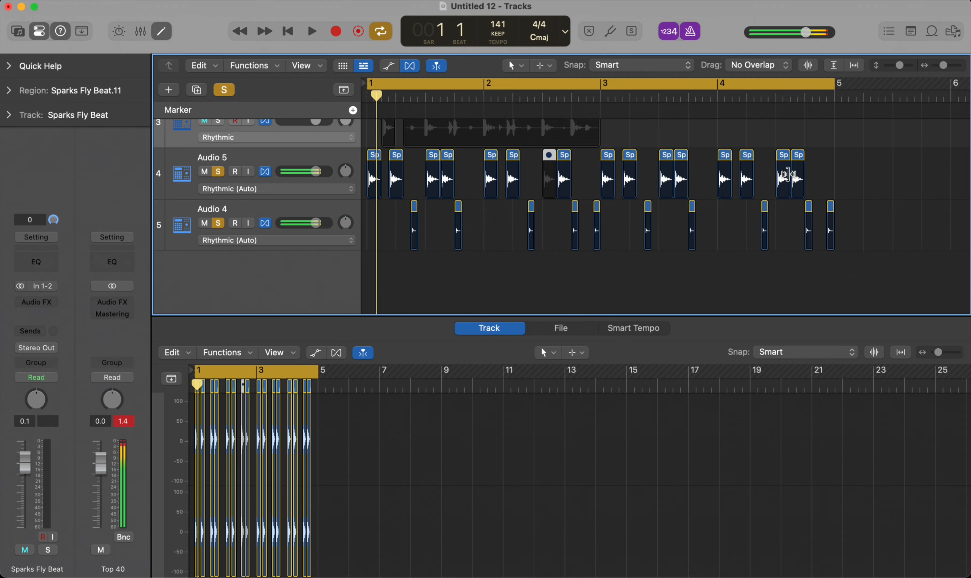
Step: Move the Sparks Fly Beat track above the RnB Horn Section 43 track
key(super+Left)
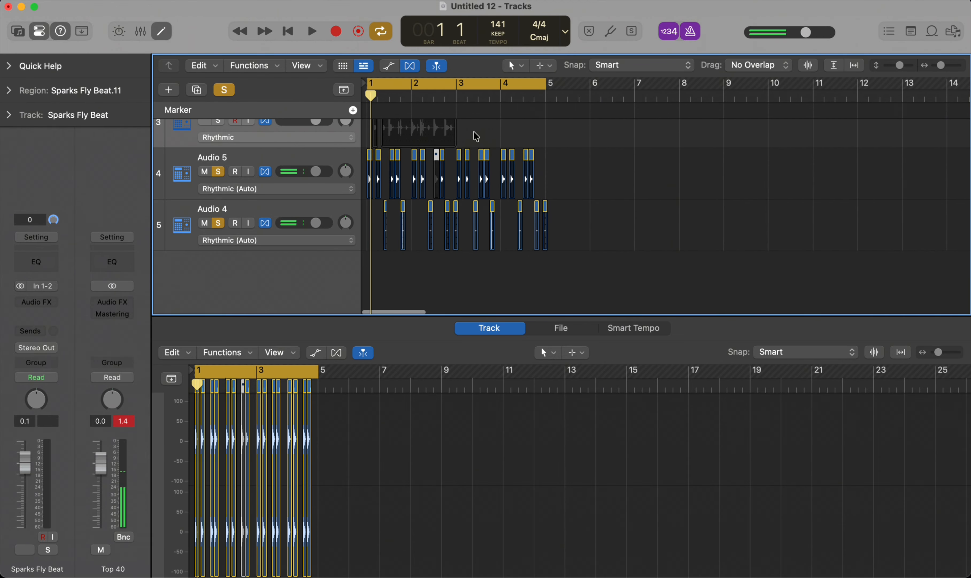
scroll(473, 131, up, 5)
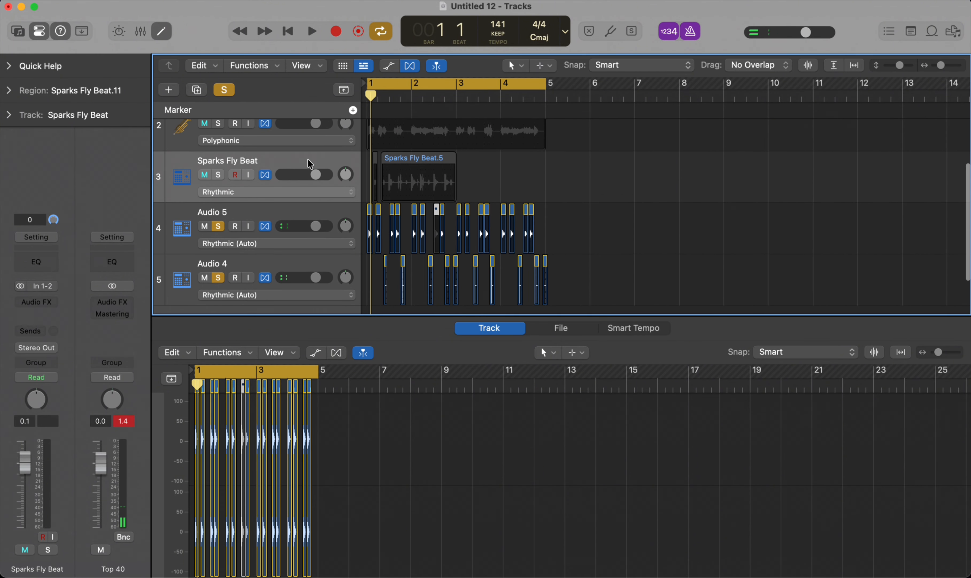
drag(284, 188, 283, 136)
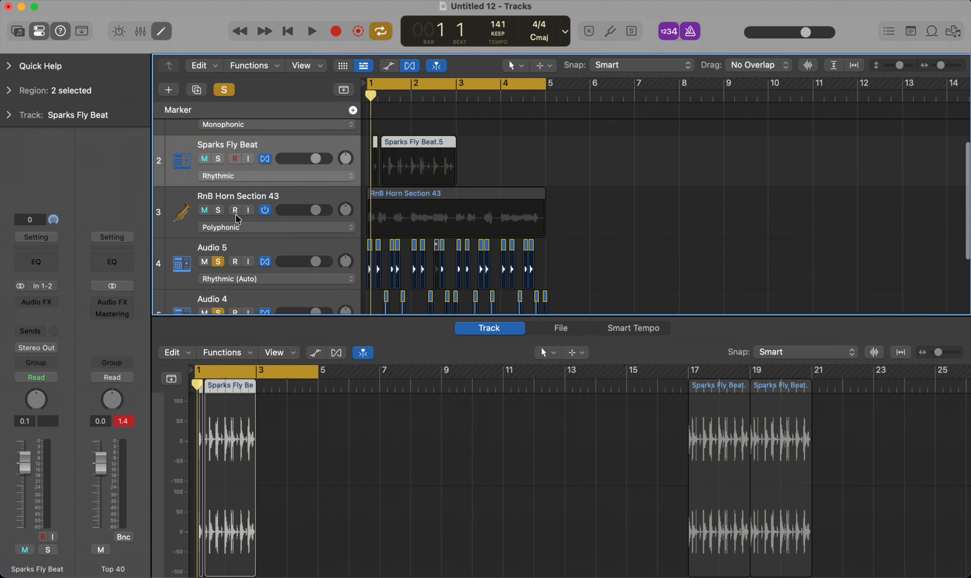
Step: Solo the RnB Horn Section 43 track and play it together with the sliced drum pattern
click(219, 211)
key(space)
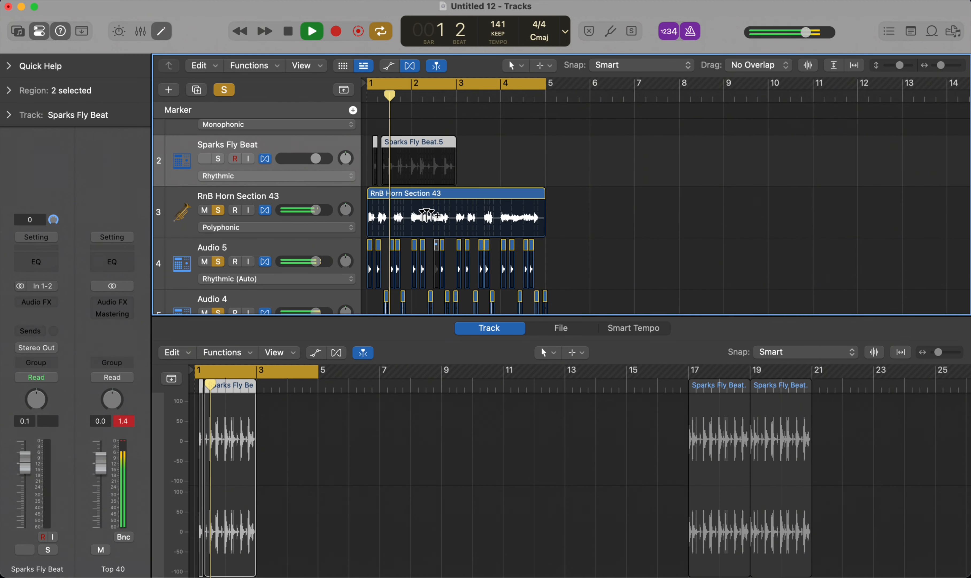
scroll(430, 213, down, 2)
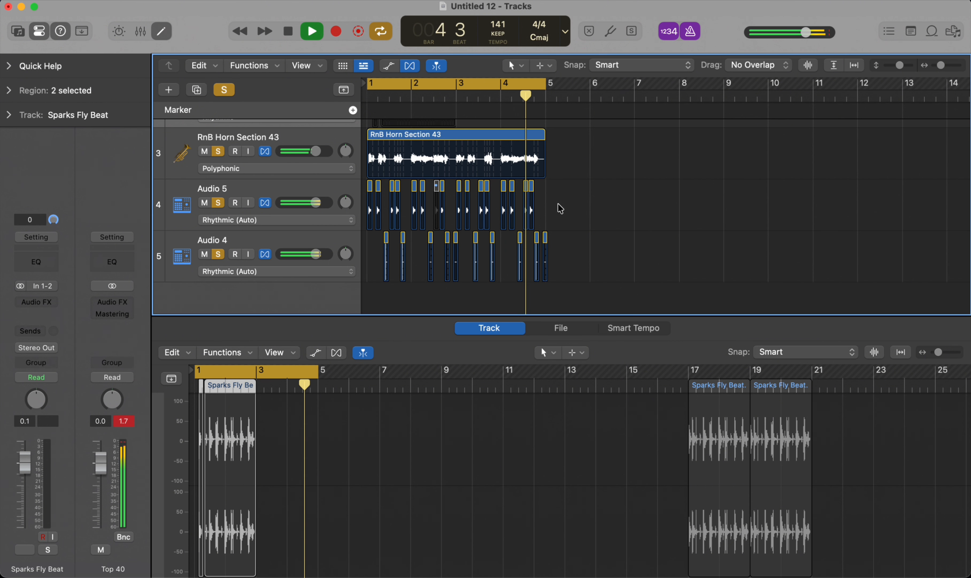
key(space)
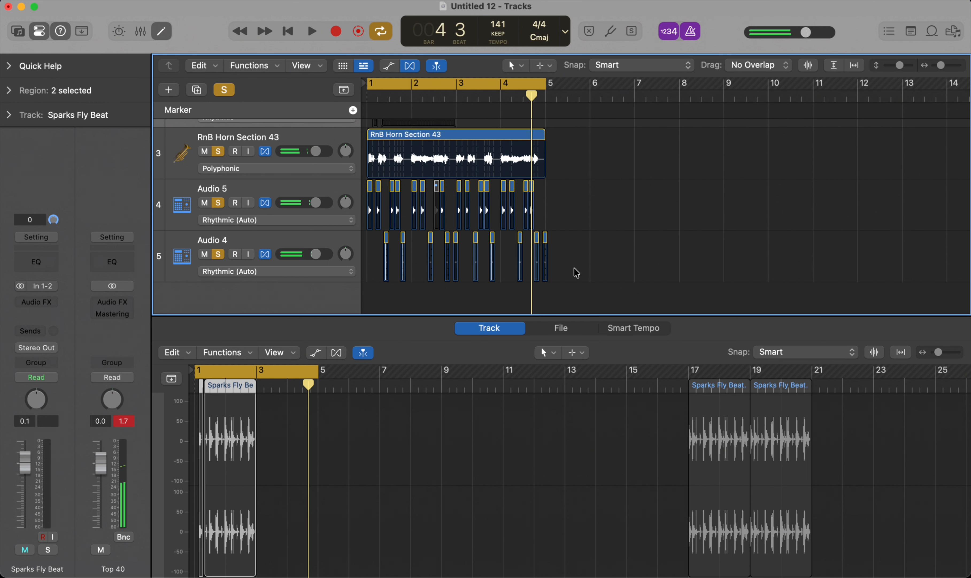
Step: Move the RnB Horn Section 43 region and all Audio 5 and Audio 4 slices together to start at bar 5
drag(579, 281, 349, 141)
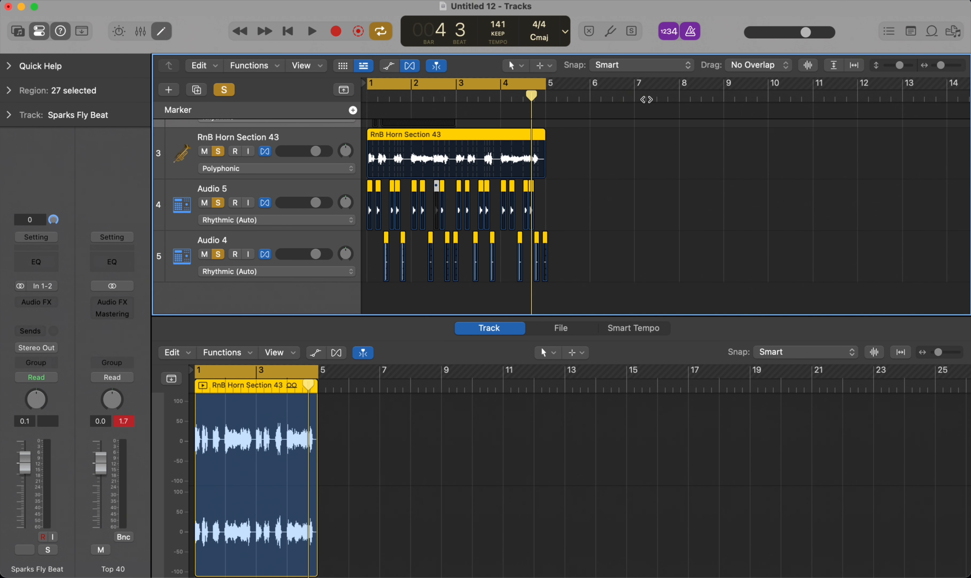
click(545, 97)
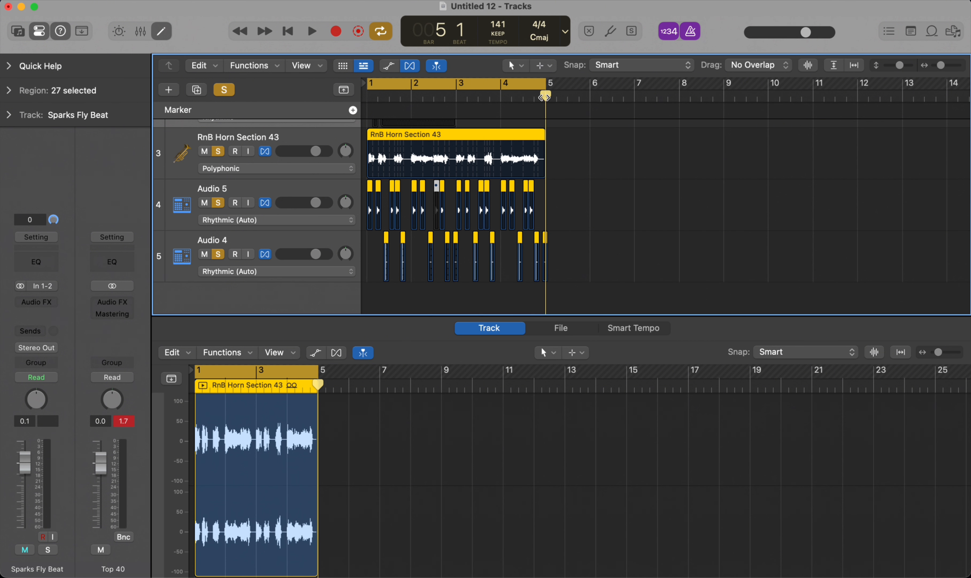
key(semicolon)
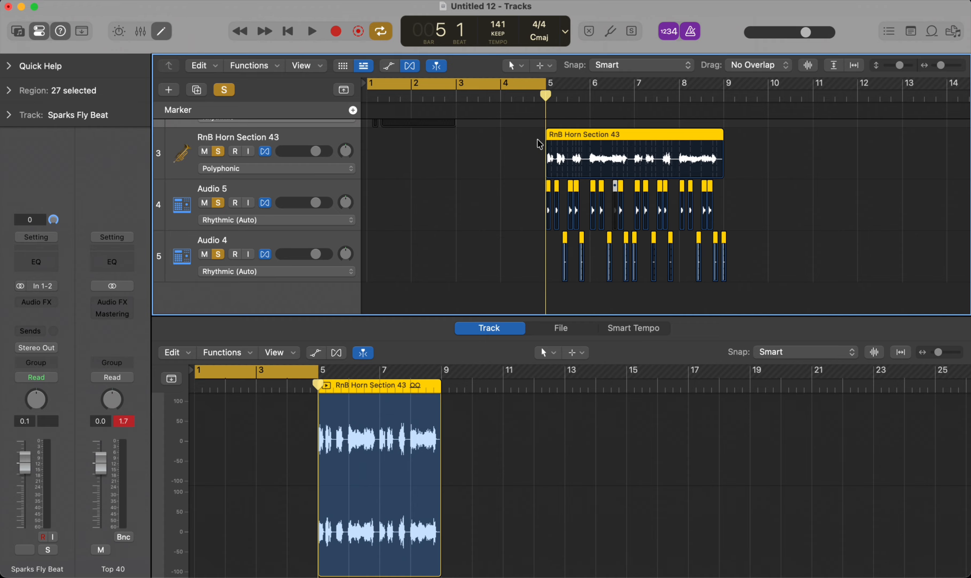
click(767, 153)
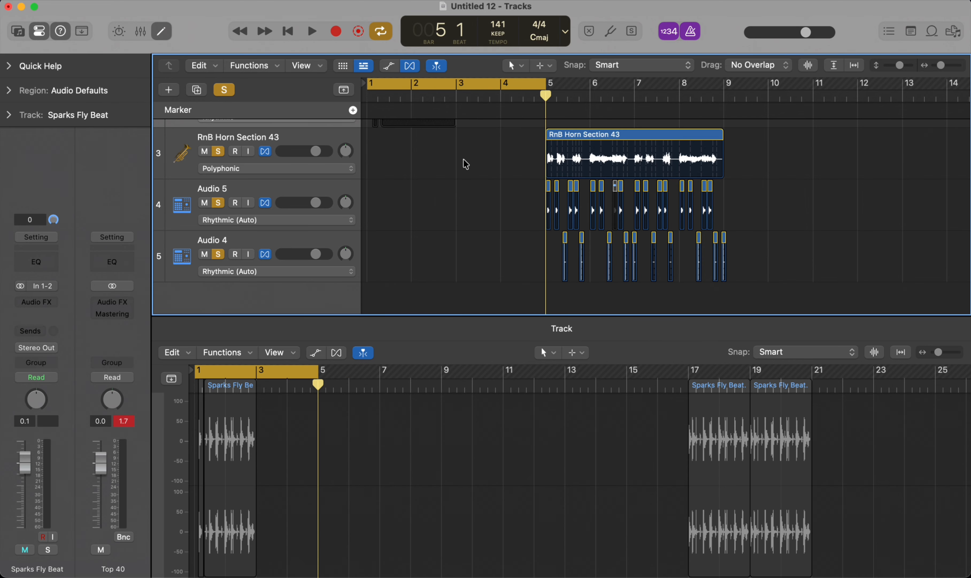
Step: Repeat the RnB Horn Section 43 region once and move the copy to bar 1
click(646, 164)
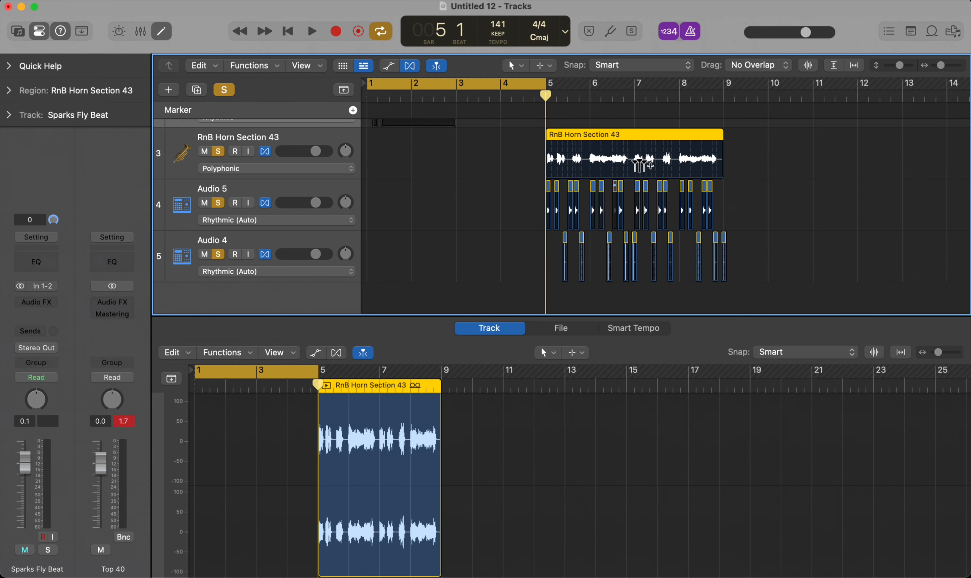
key(super+r)
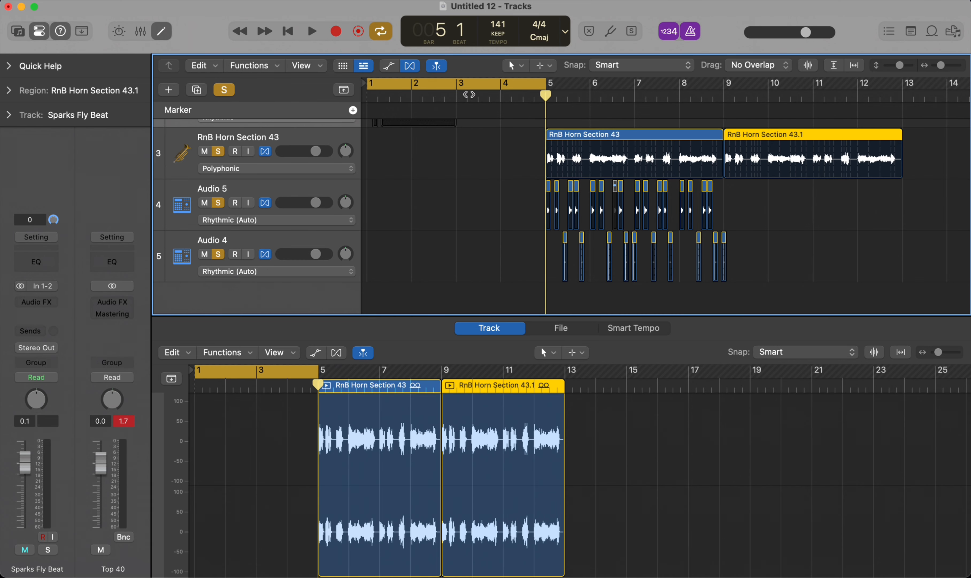
key(space)
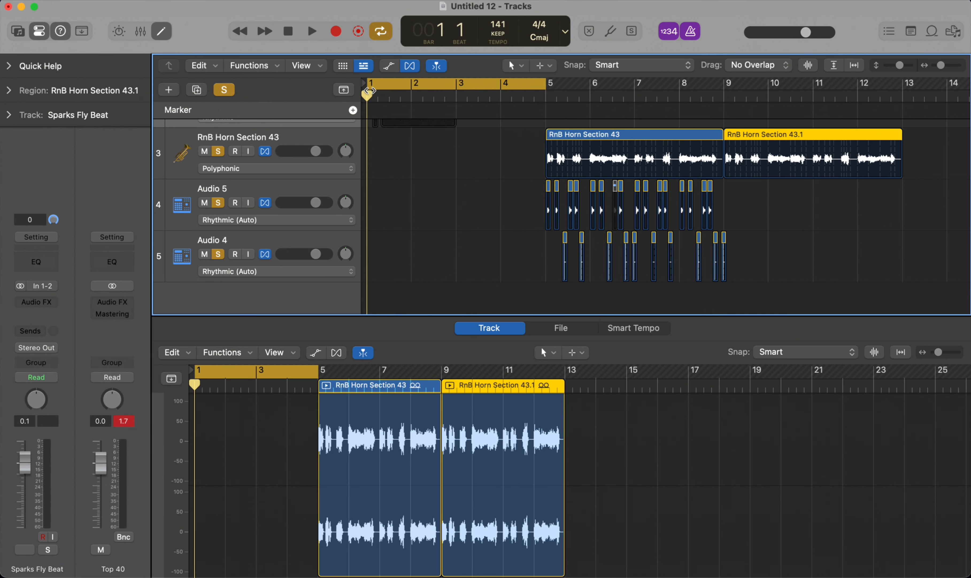
drag(368, 97, 207, 122)
key(semicolon)
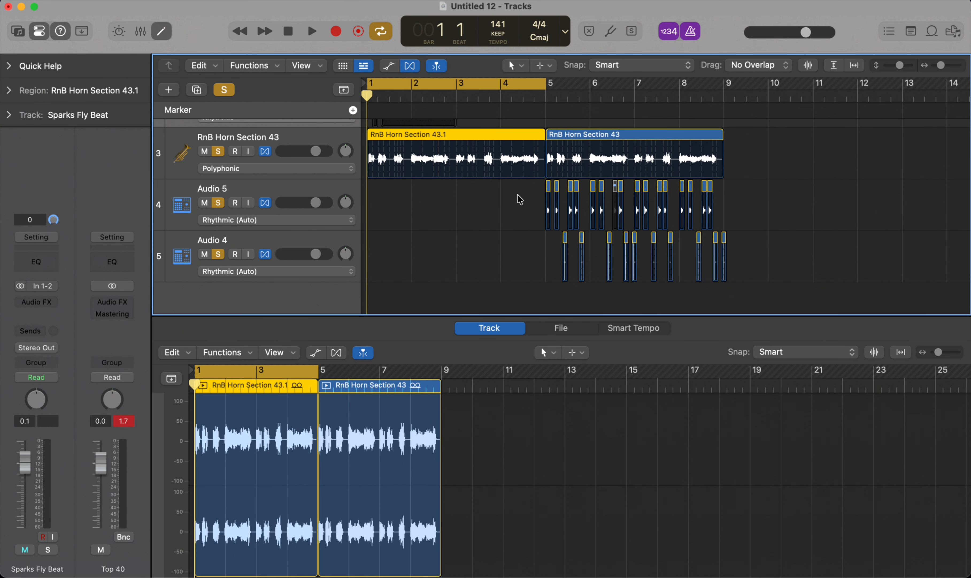
Step: Turn off cycle mode and play the horn intro and the following drum section from bar 1
scroll(520, 199, down, 1)
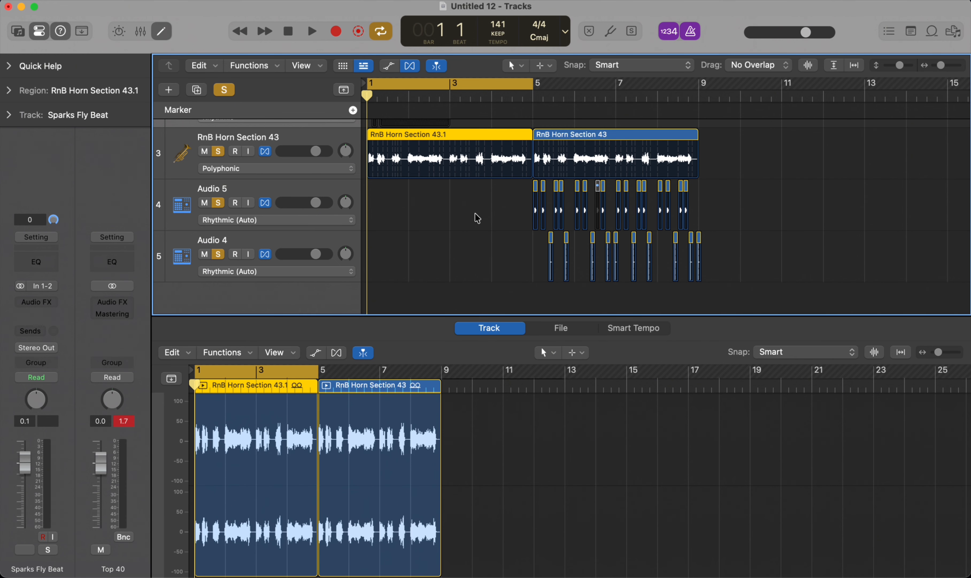
scroll(608, 238, down, 4)
key(c)
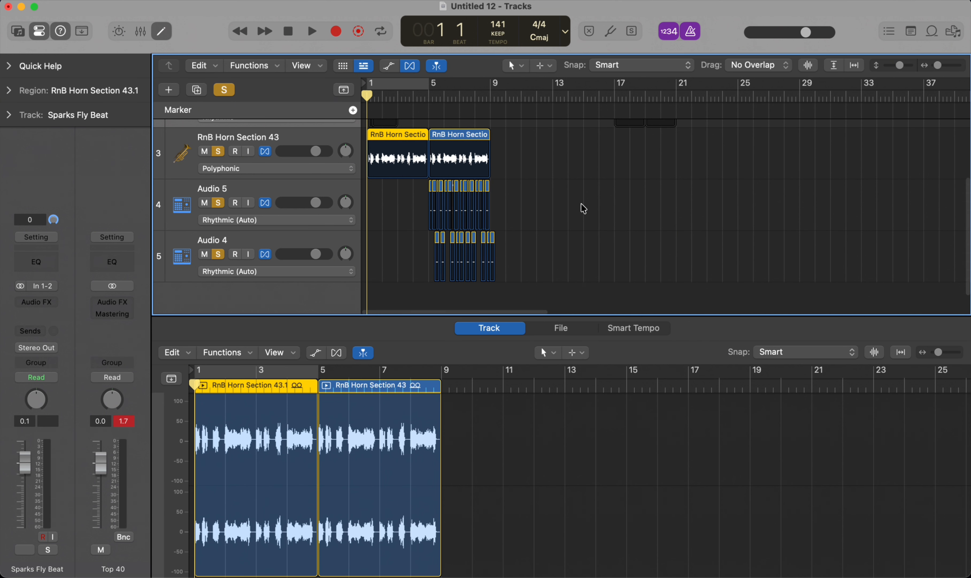
key(space)
scroll(419, 174, up, 4)
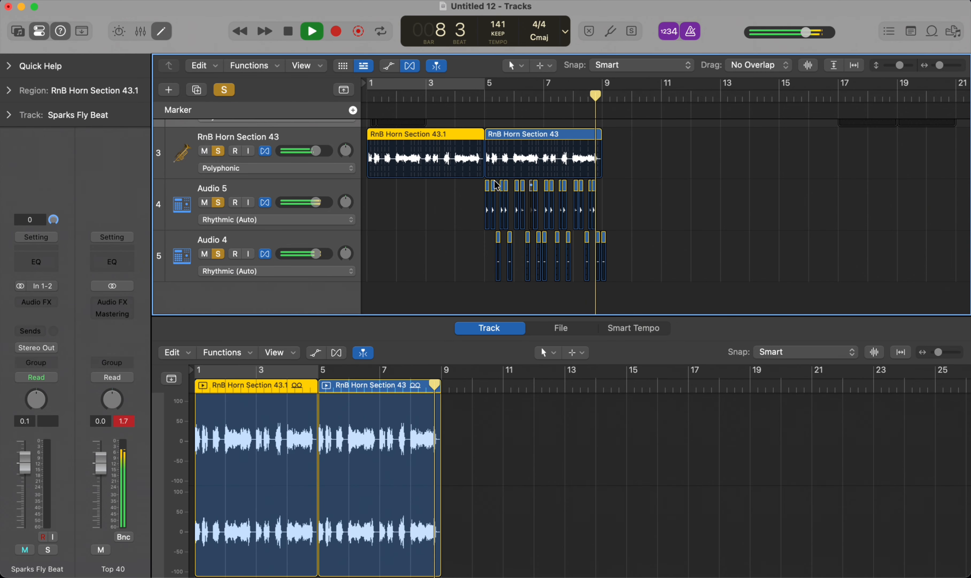
key(space)
Step: Move the second horn region with its drum slices to bar 9, and repeat the opening horn region into bar 5
drag(661, 167, 486, 274)
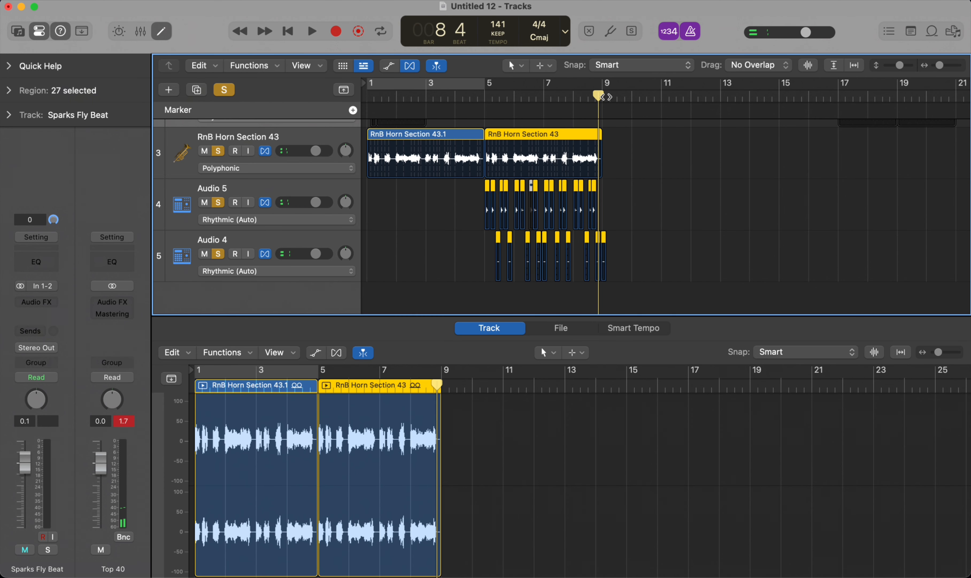
click(602, 97)
key(semicolon)
click(403, 158)
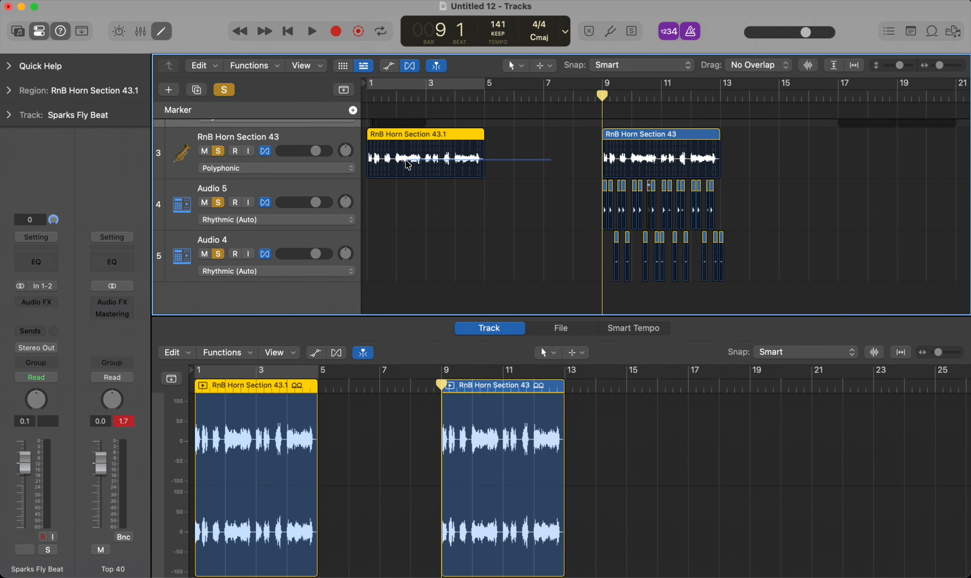
key(super+r)
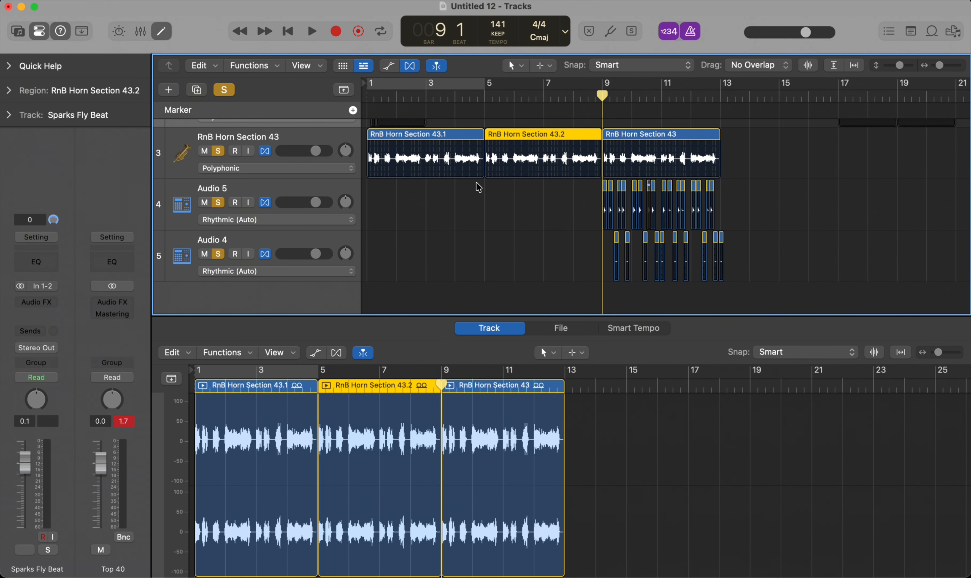
Step: Copy the ten Audio 4 slices from the bar 9 section back to the bar 5 section on the same track
drag(730, 258, 617, 238)
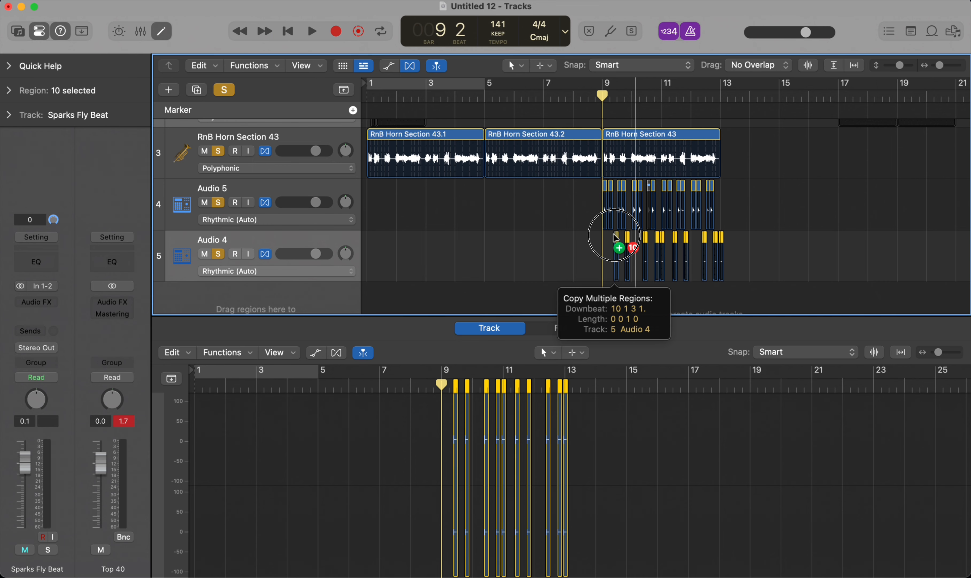
drag(616, 238, 496, 243)
scroll(496, 212, up, 5)
click(492, 93)
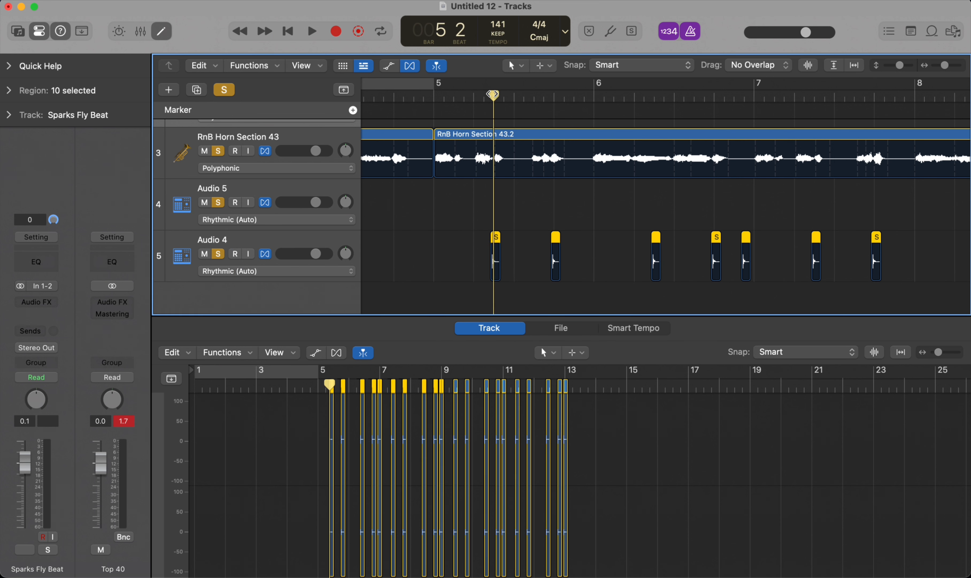
scroll(500, 199, down, 10)
scroll(473, 206, up, 4)
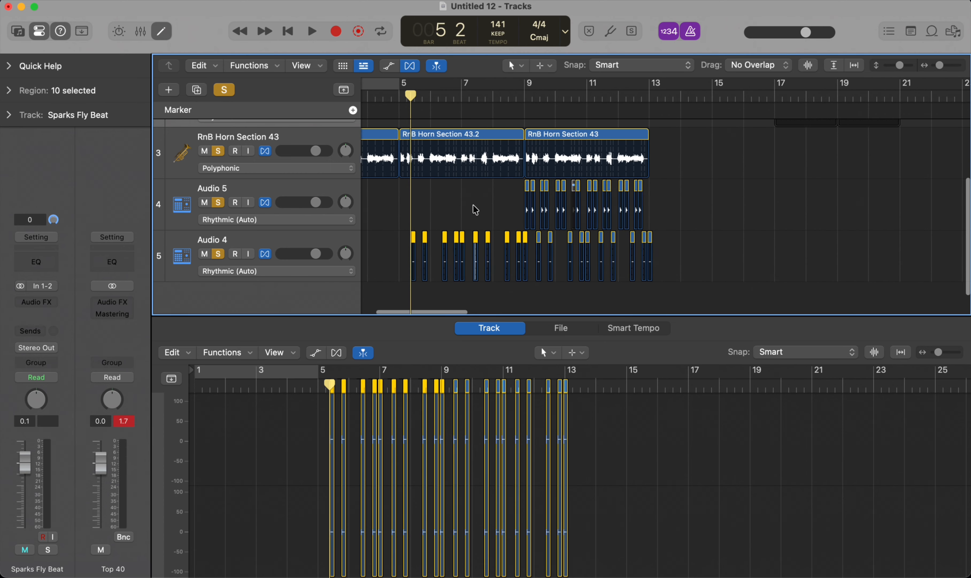
scroll(473, 206, down, 3)
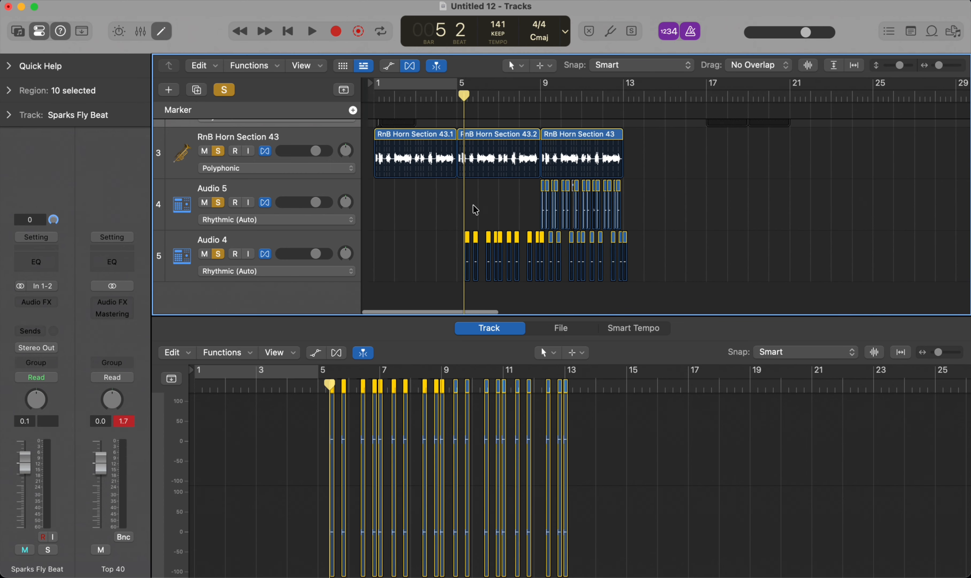
Step: Automate the RnB Horn Section 43 volume to rise from -22.6 dB at bar 1 to +0.1 dB at bar 9
click(300, 136)
key(a)
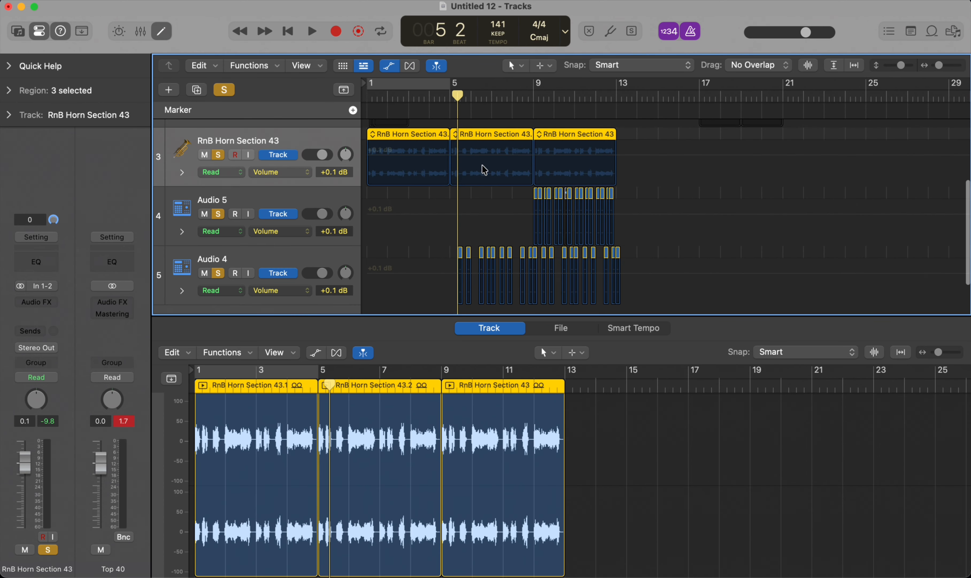
click(530, 158)
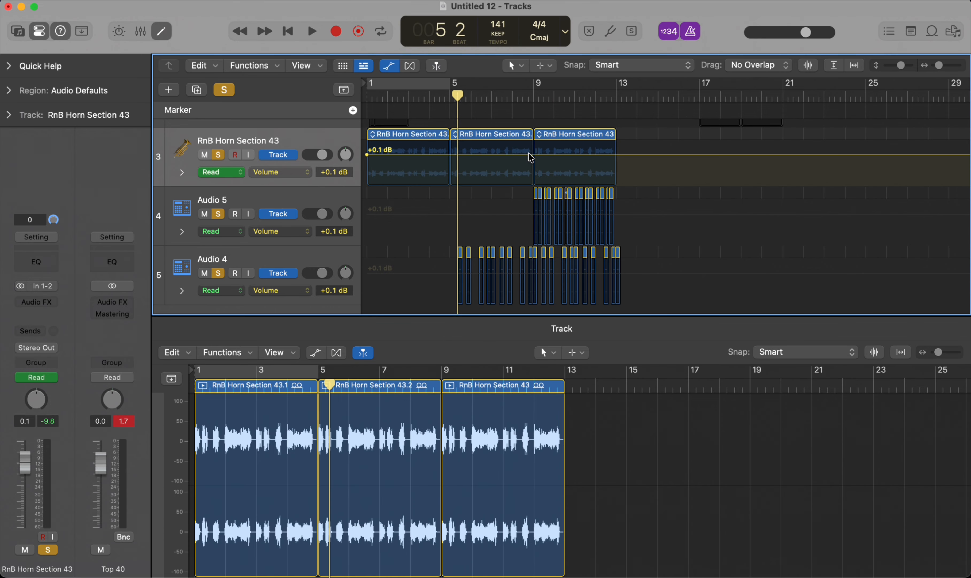
click(532, 155)
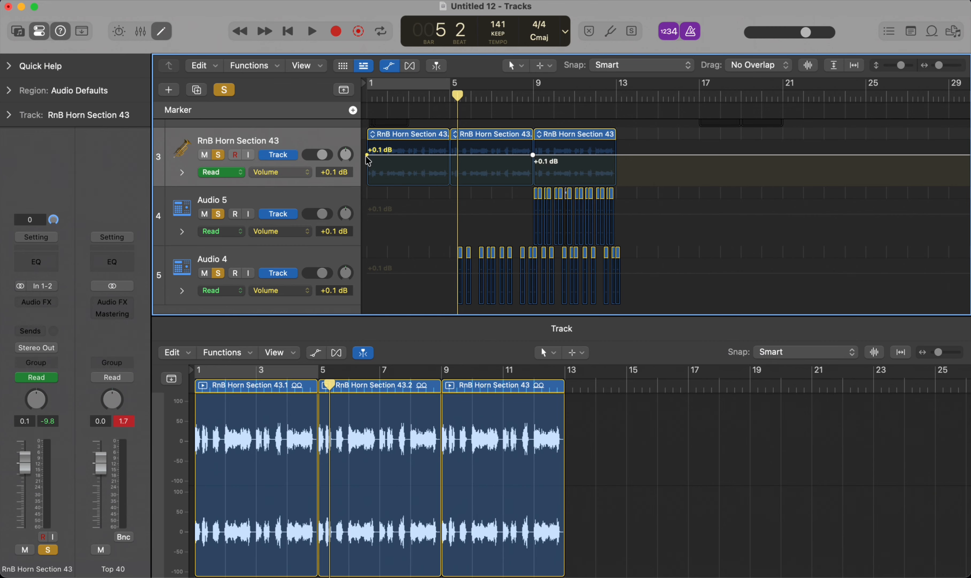
drag(367, 156, 382, 179)
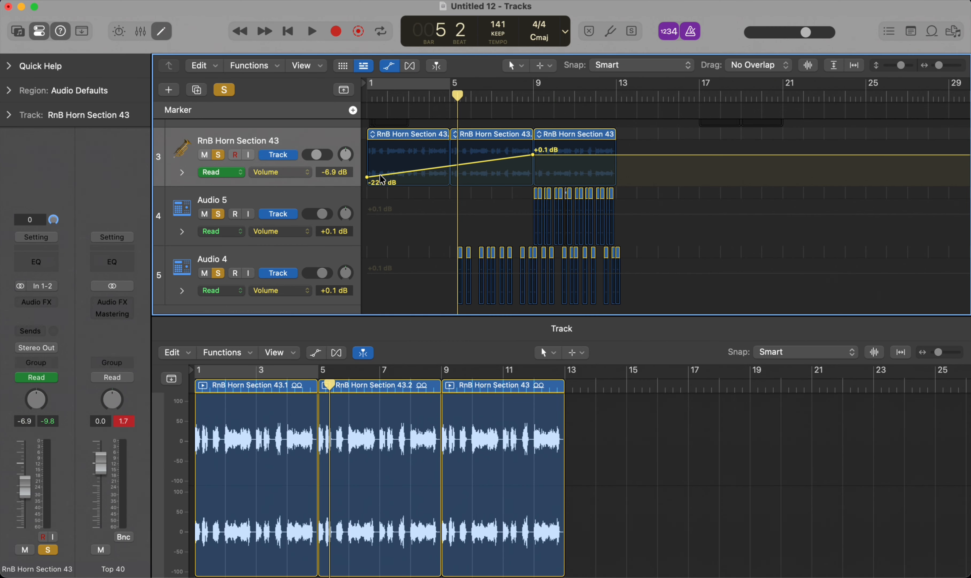
Step: Return the tracks to the Flex view and play the arrangement from bar 1 with the metronome off
click(367, 97)
key(super+f)
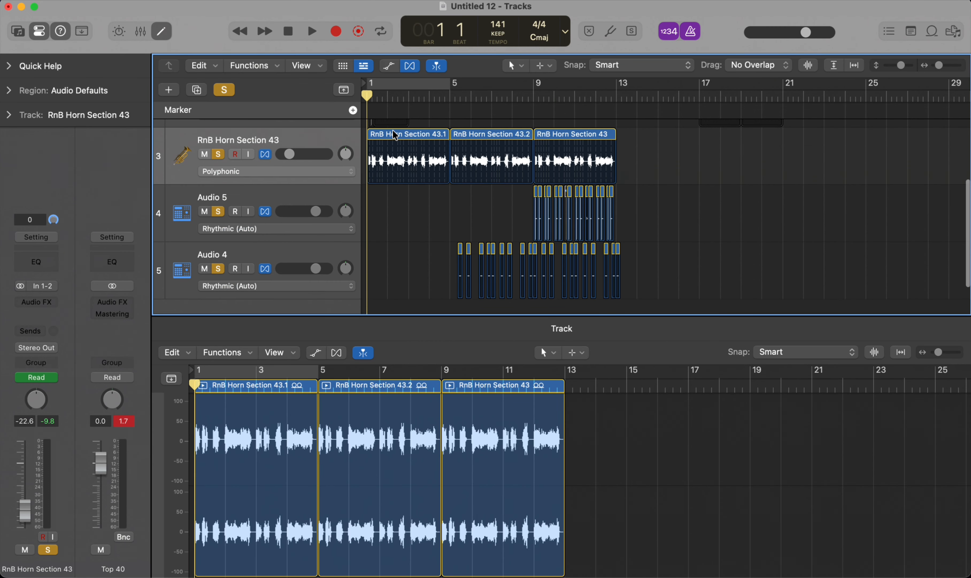
key(space)
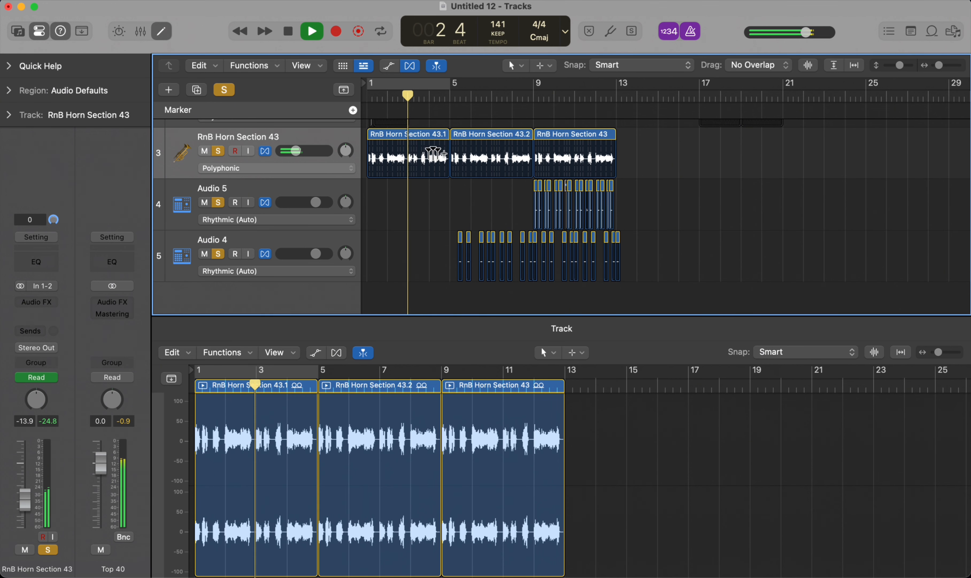
key(space)
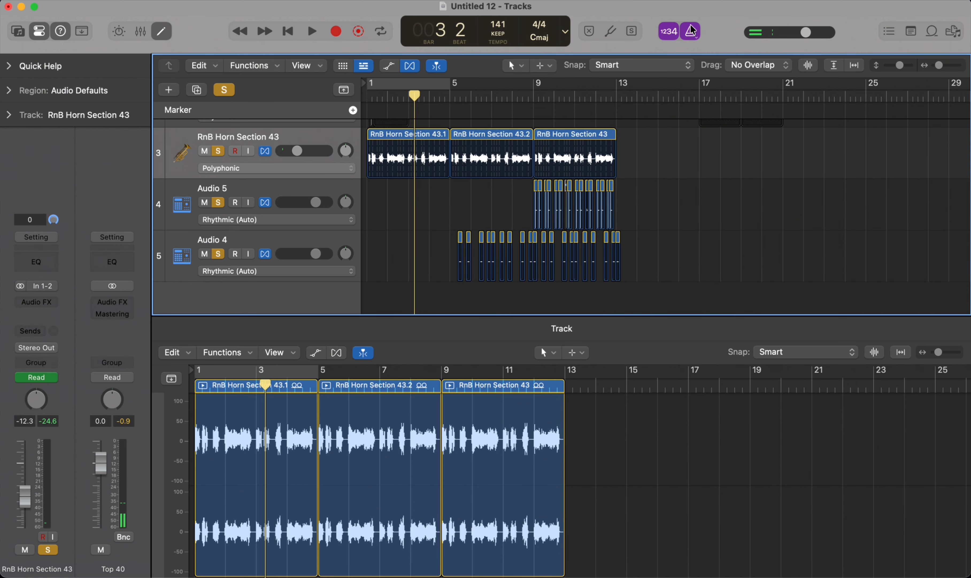
key(Return)
key(space)
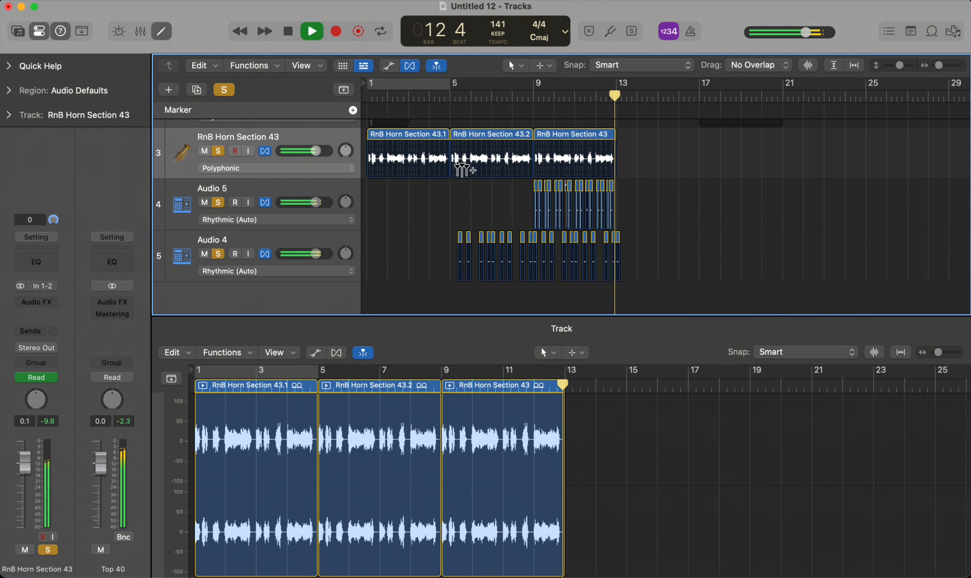
Step: Repeat the bar 9 horn region together with its Audio 5 and Audio 4 slices once
drag(651, 148, 535, 273)
key(super+r)
scroll(620, 131, up, 10)
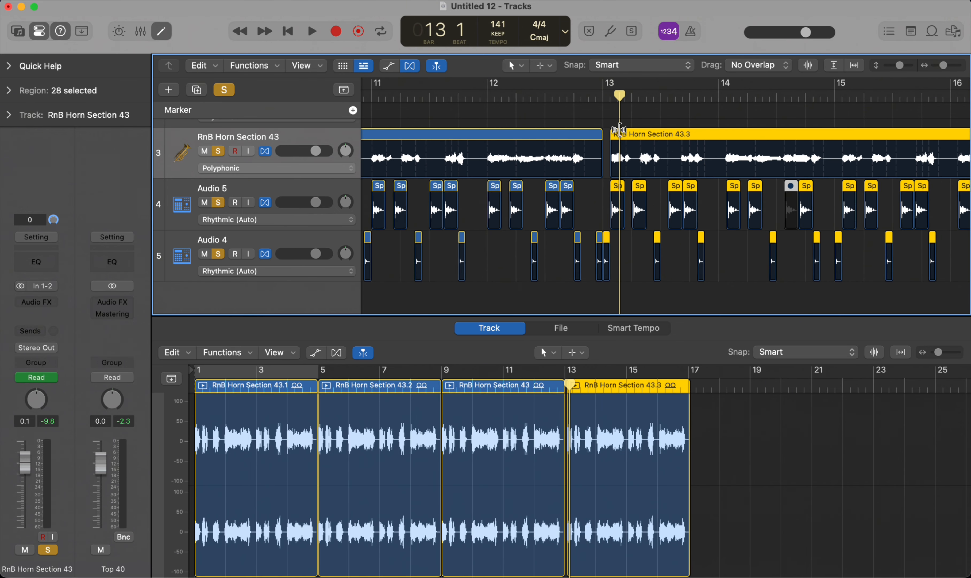
scroll(600, 222, up, 8)
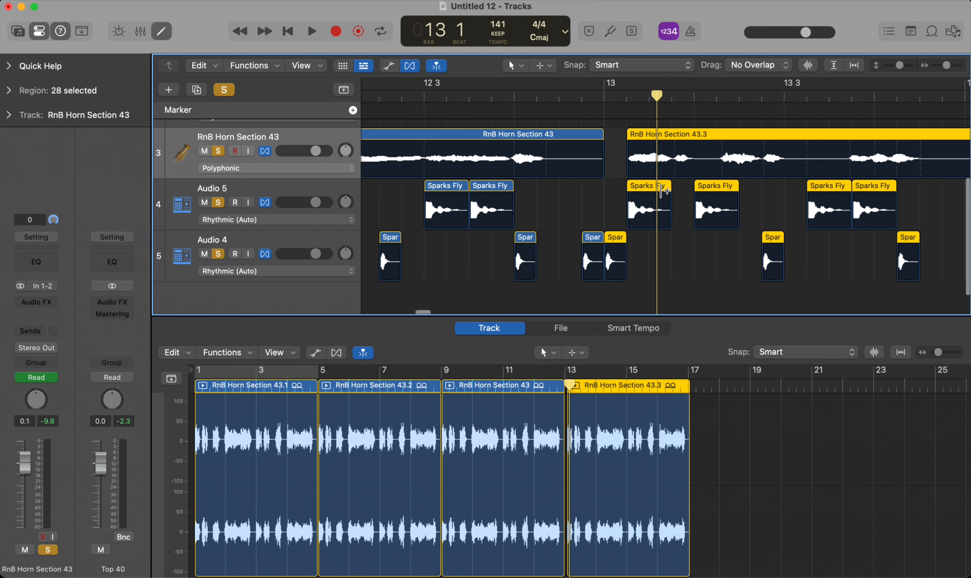
Step: Shift the repeated horn and drum regions earlier so the horn copy starts exactly at bar 13
drag(618, 234, 616, 242)
drag(595, 237, 595, 237)
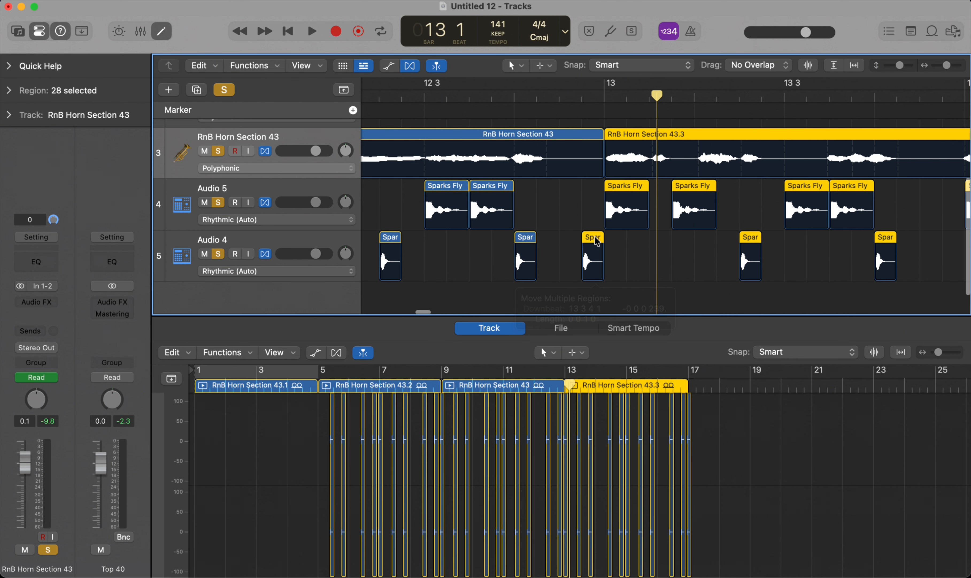
scroll(536, 214, down, 3)
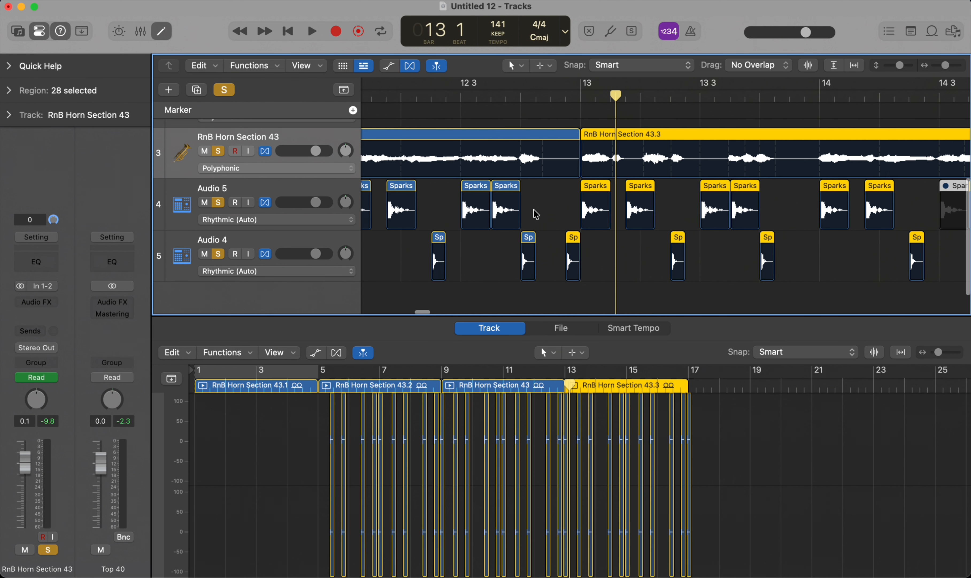
scroll(569, 146, down, 5)
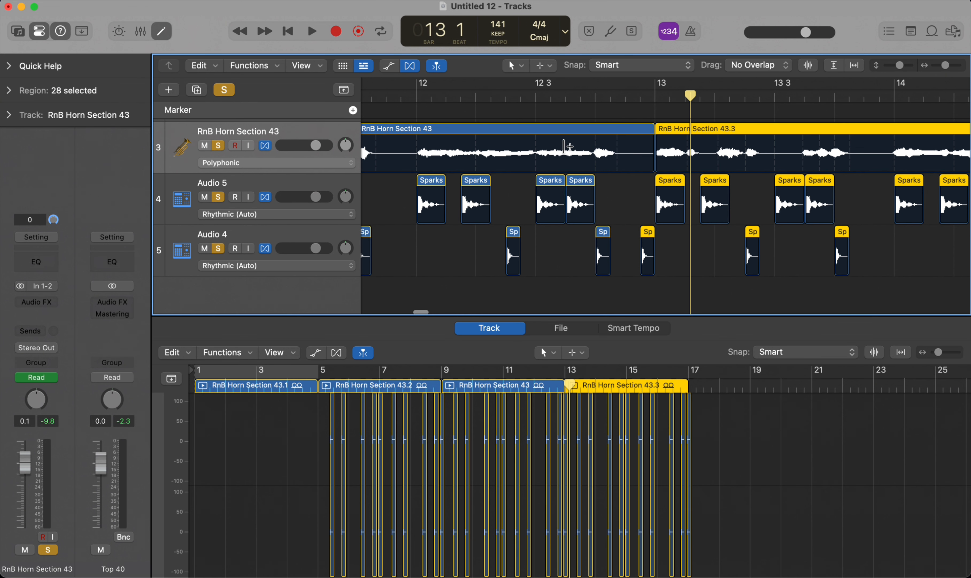
scroll(557, 197, down, 3)
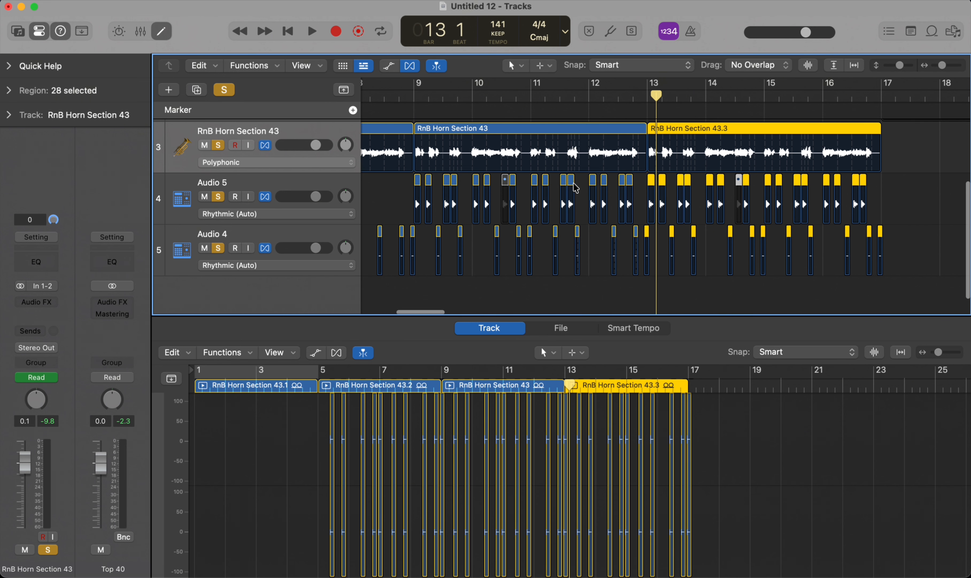
Step: Play the extended arrangement of horns and drum slices from bar 1
key(Return)
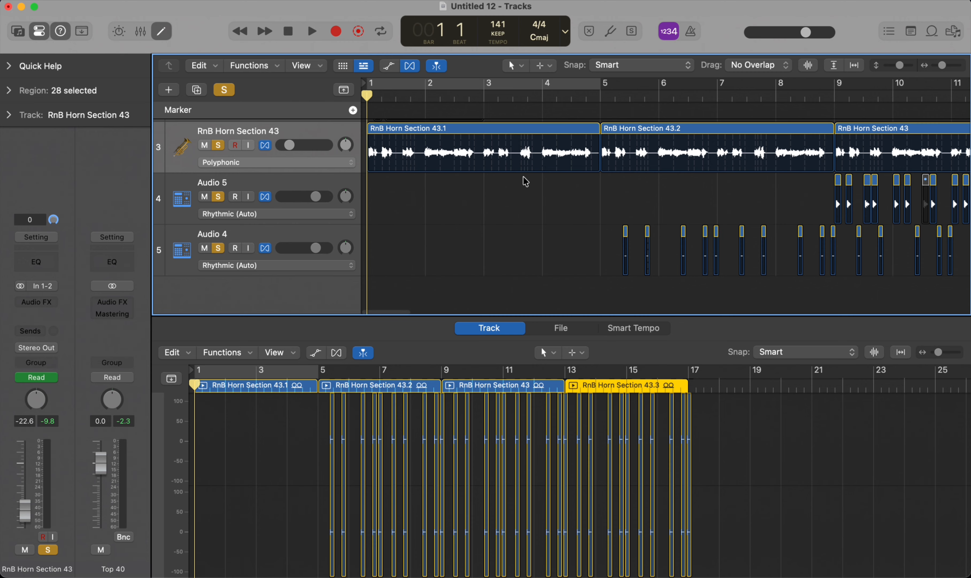
key(space)
scroll(512, 199, down, 6)
scroll(512, 209, down, 2)
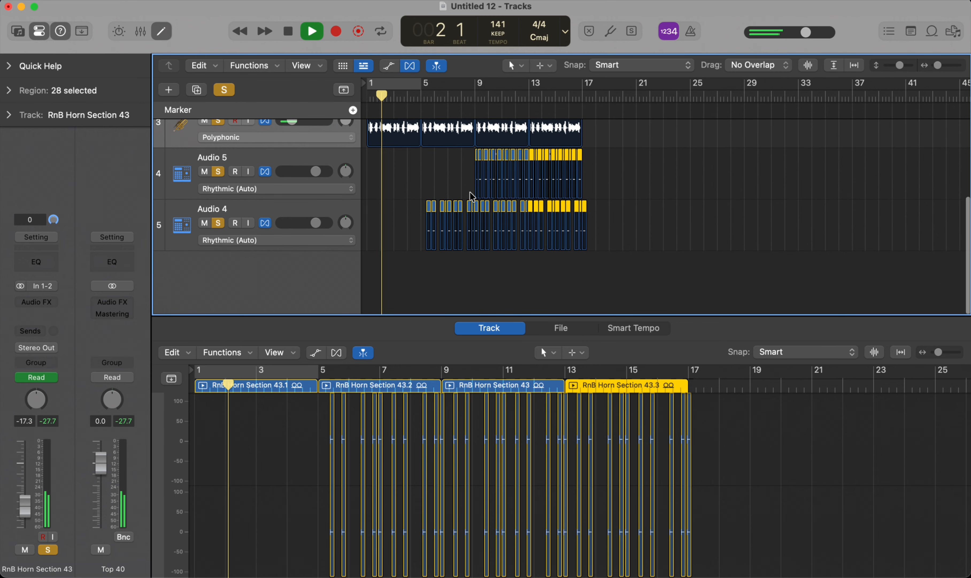
scroll(461, 212, up, 3)
scroll(460, 212, up, 4)
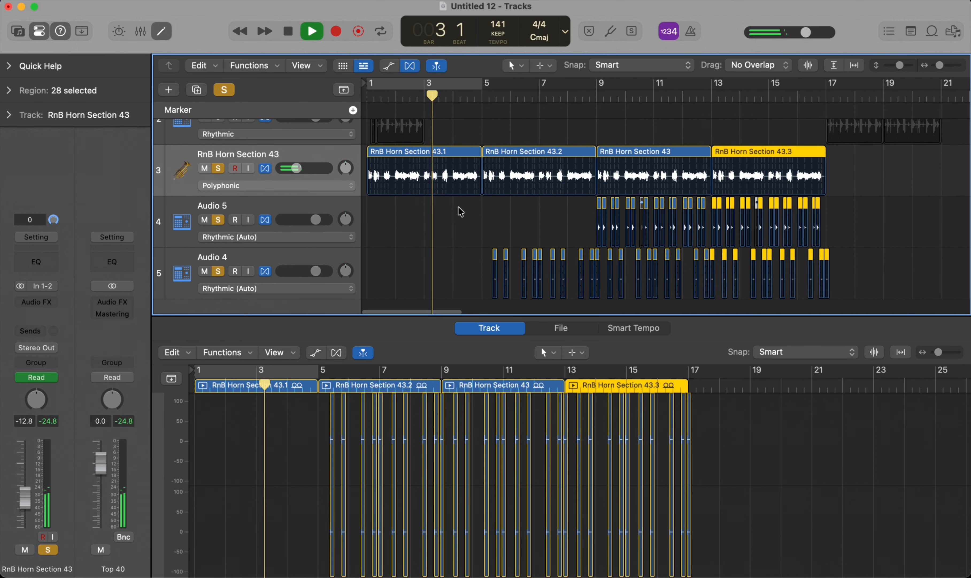
Step: Stop playback and rename the Audio 4 track as Claps
scroll(470, 181, down, 4)
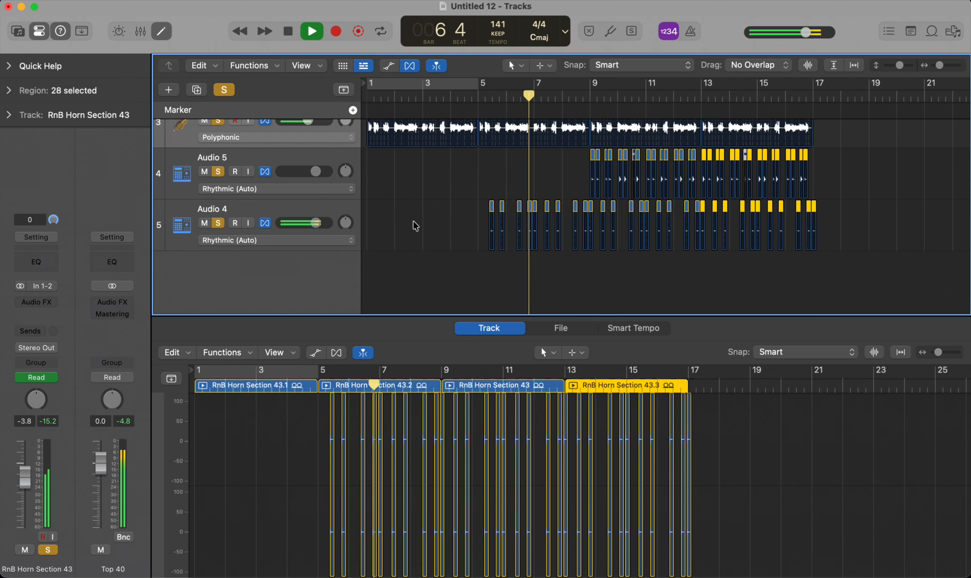
key(space)
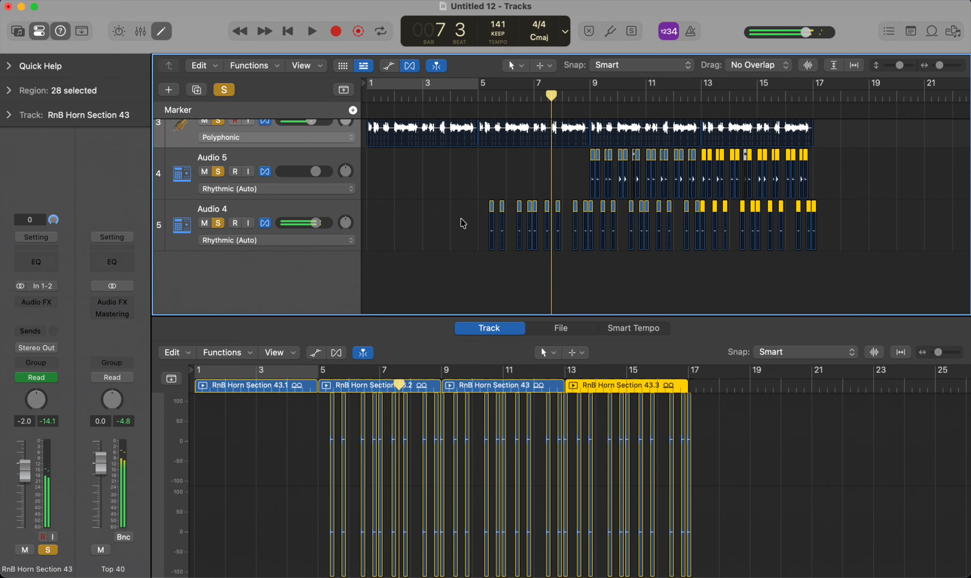
click(255, 207)
double_click(215, 209)
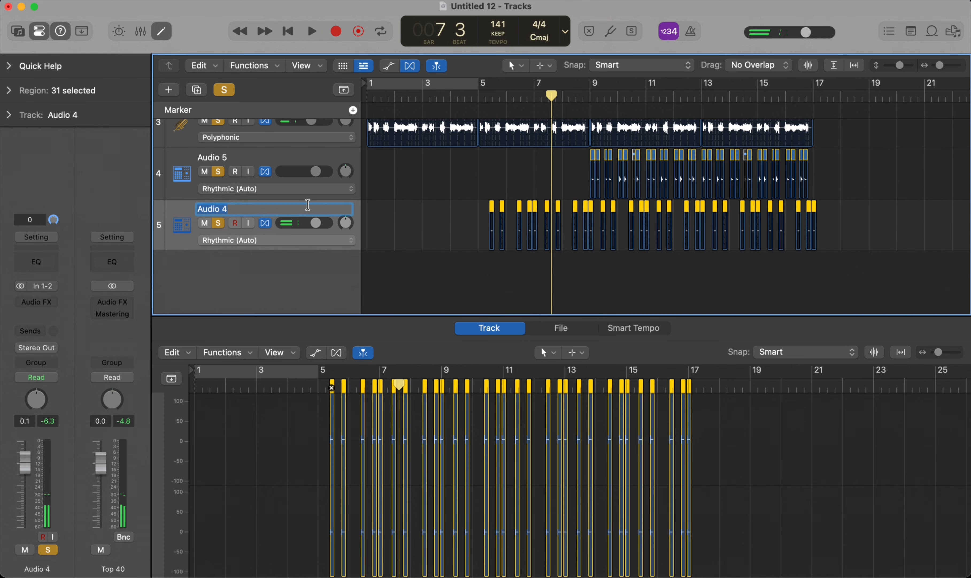
text(Claps)
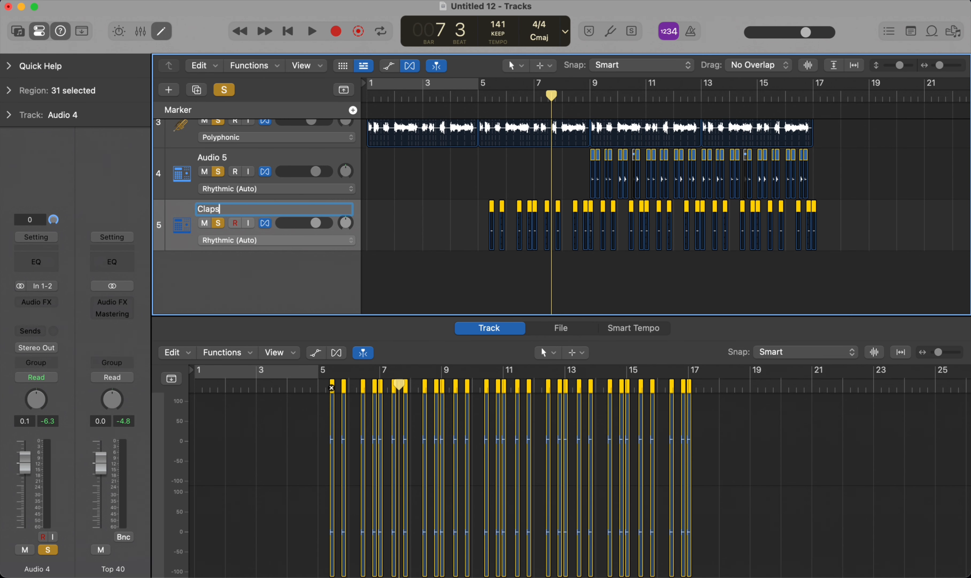
key(Return)
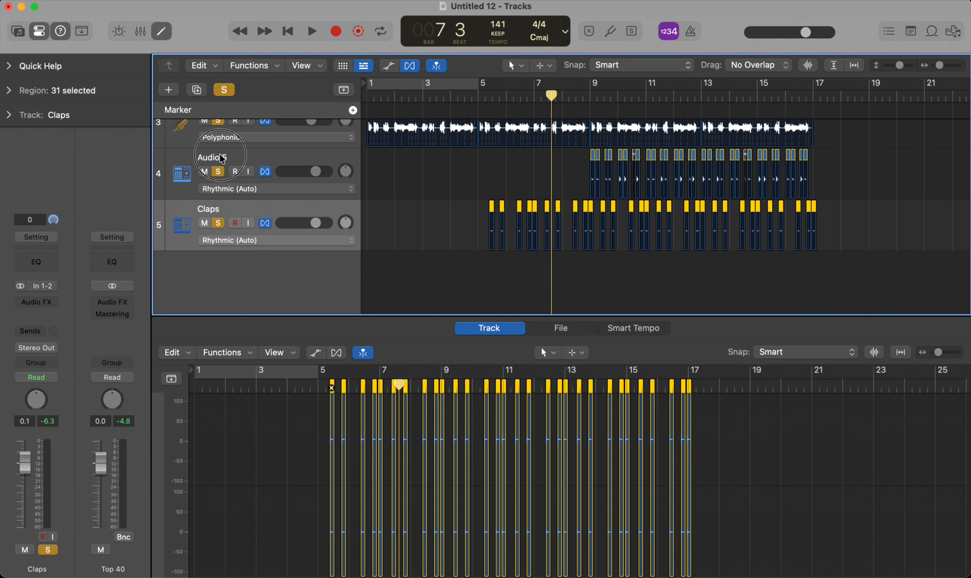
Step: Rename the Audio 5 track as Kick
double_click(279, 165)
text(Kick)
key(Return)
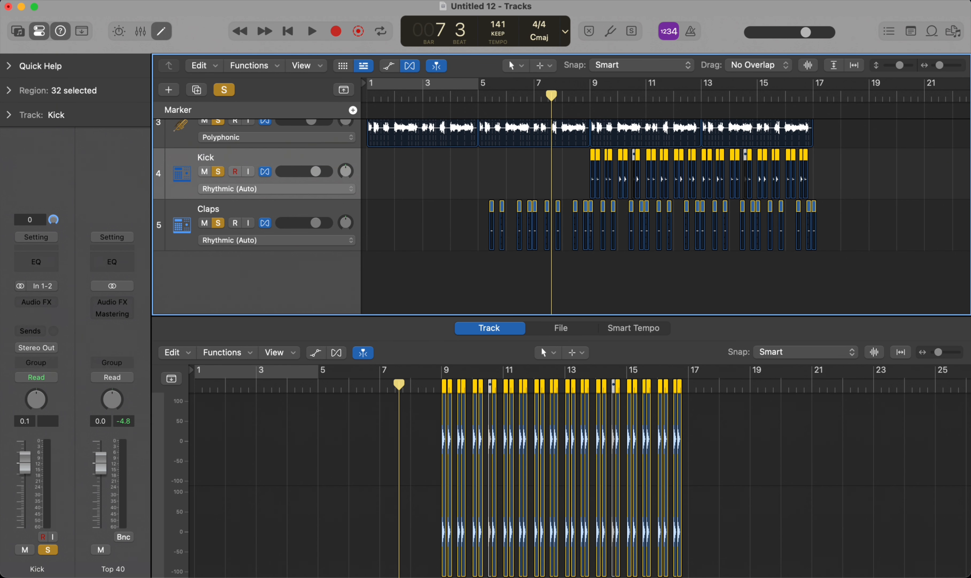
Step: Play briefly from bar 1, stop, and pan the Claps track to -7 and the Kick track to +3
key(Return)
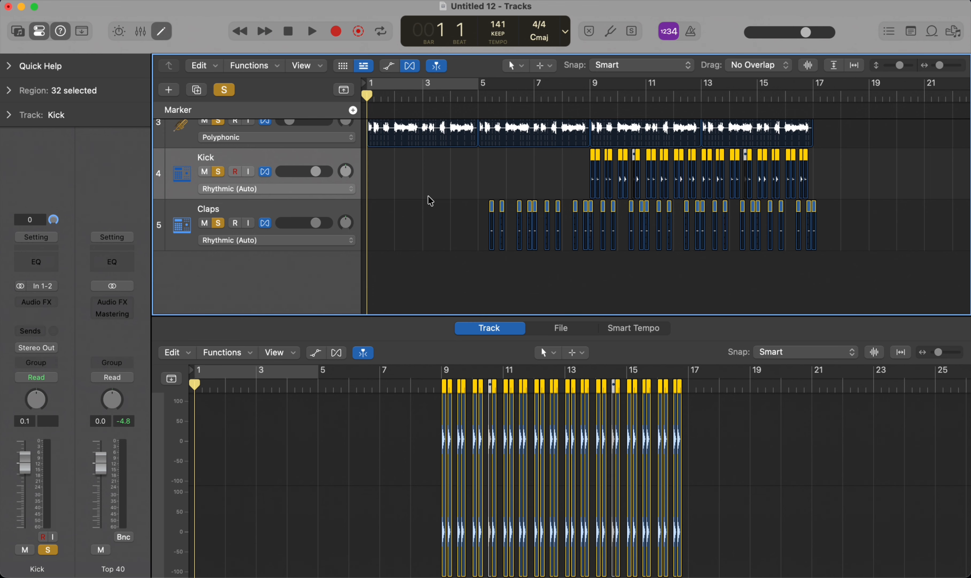
key(space)
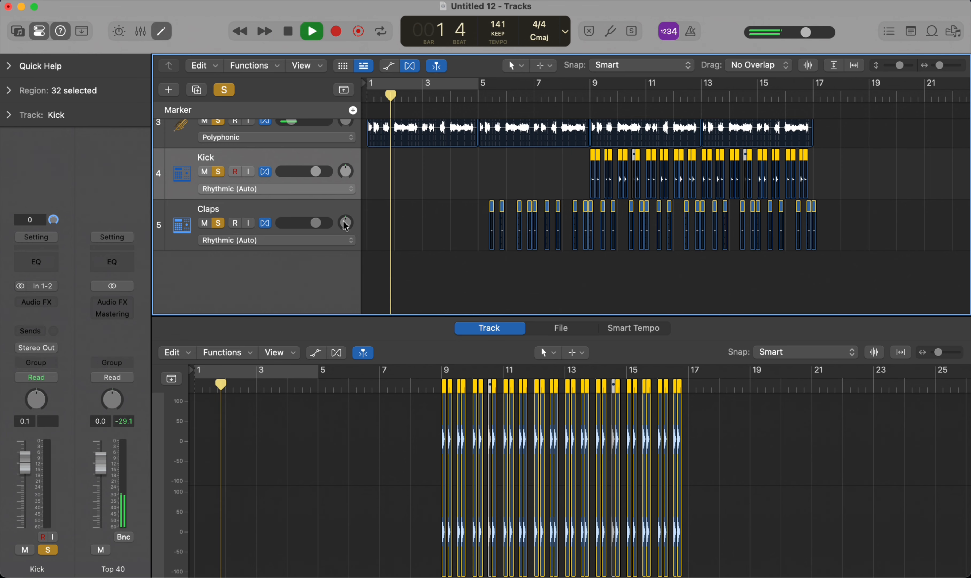
key(space)
drag(349, 220, 347, 226)
drag(346, 171, 346, 171)
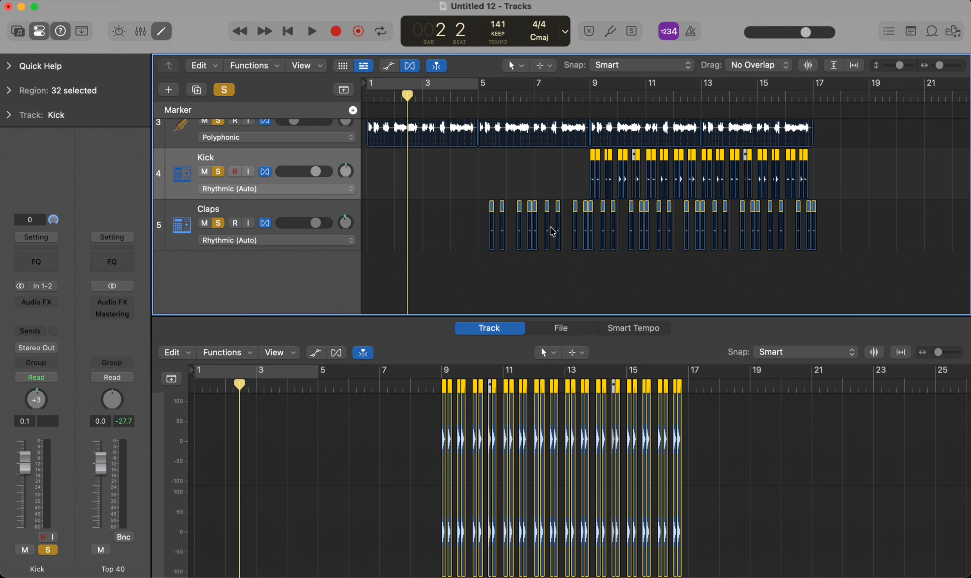
Step: Add a send to Bus 20 on the Claps track
click(254, 214)
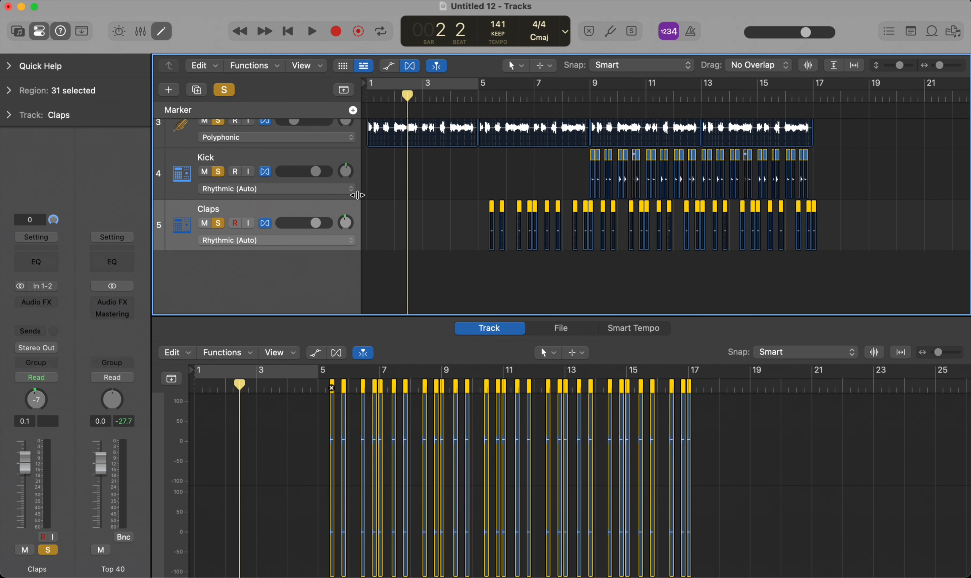
click(37, 329)
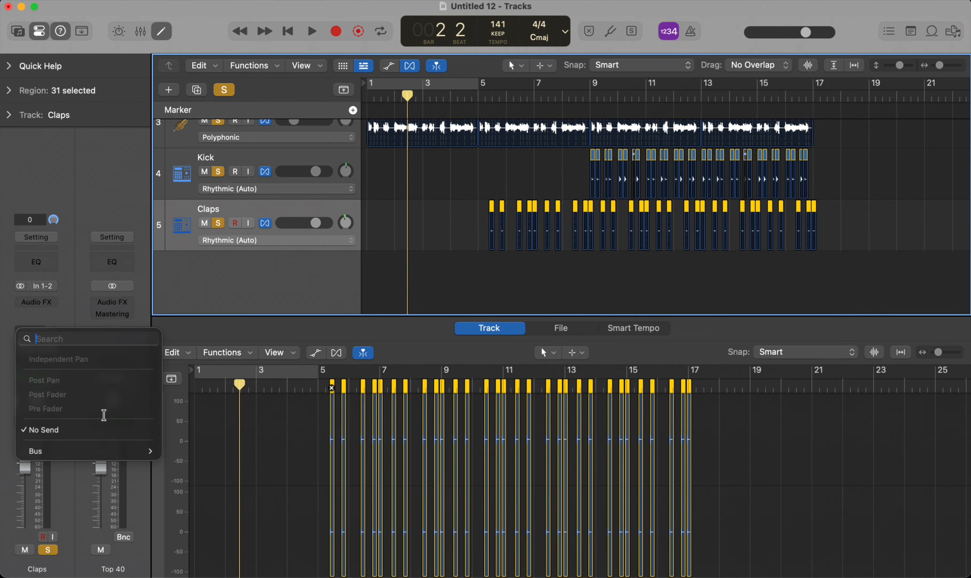
mouse_move(111, 450)
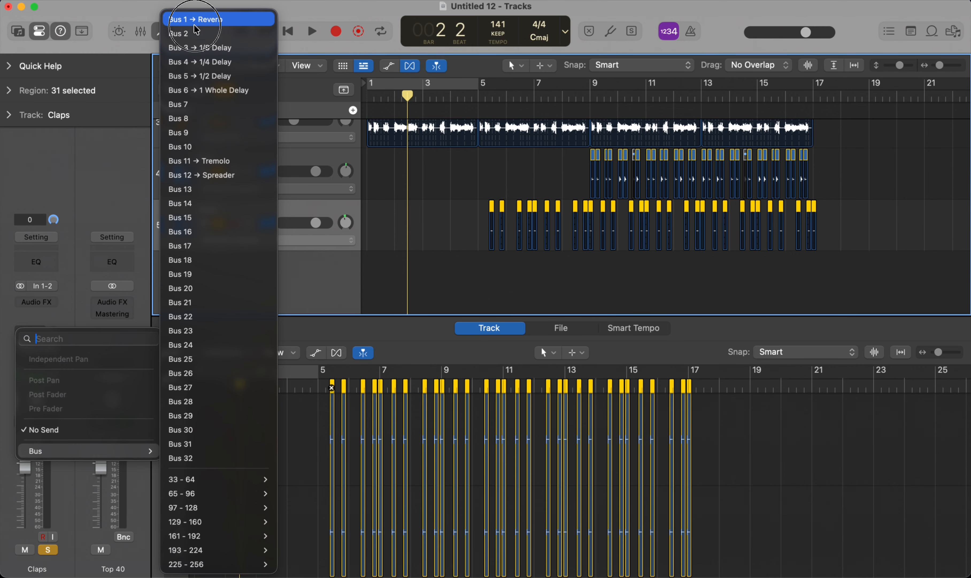
click(234, 181)
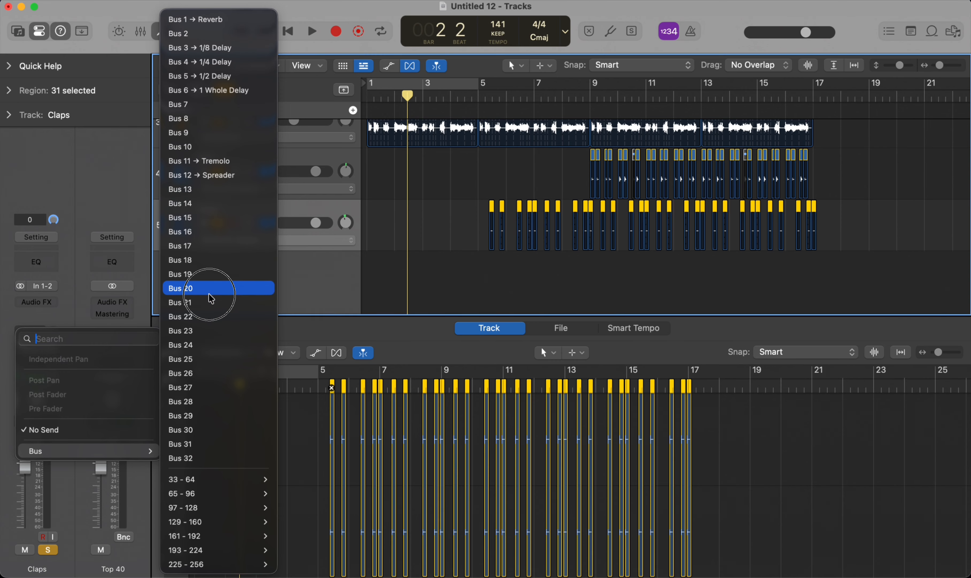
click(197, 287)
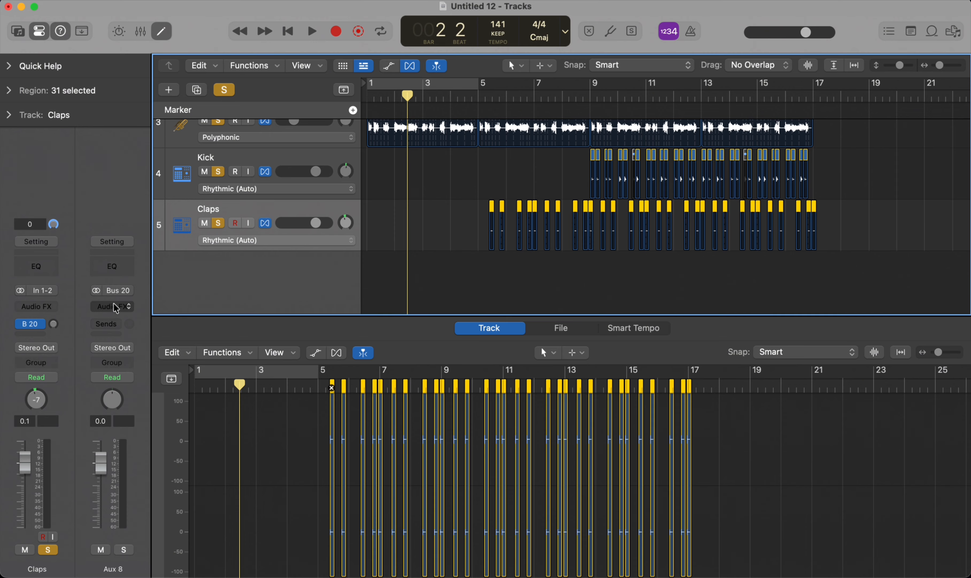
Step: Rename the Aux 8 channel fed by Bus 20 as Reverb2
double_click(114, 569)
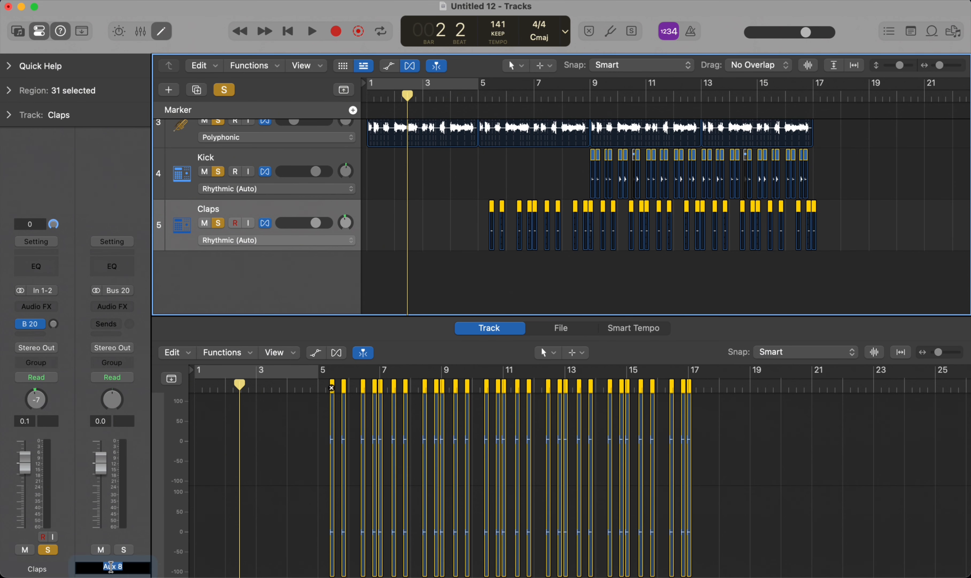
text(Reverb2)
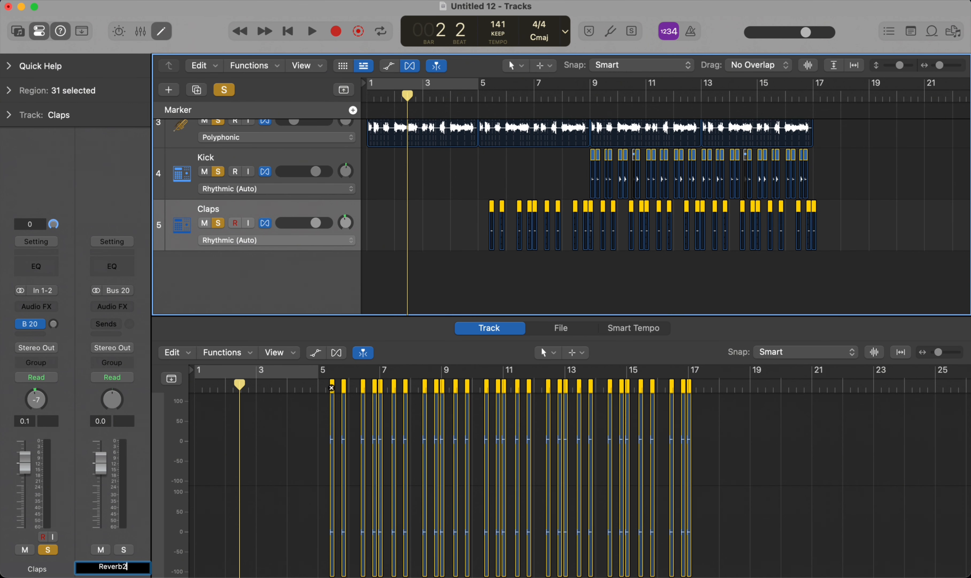
key(Return)
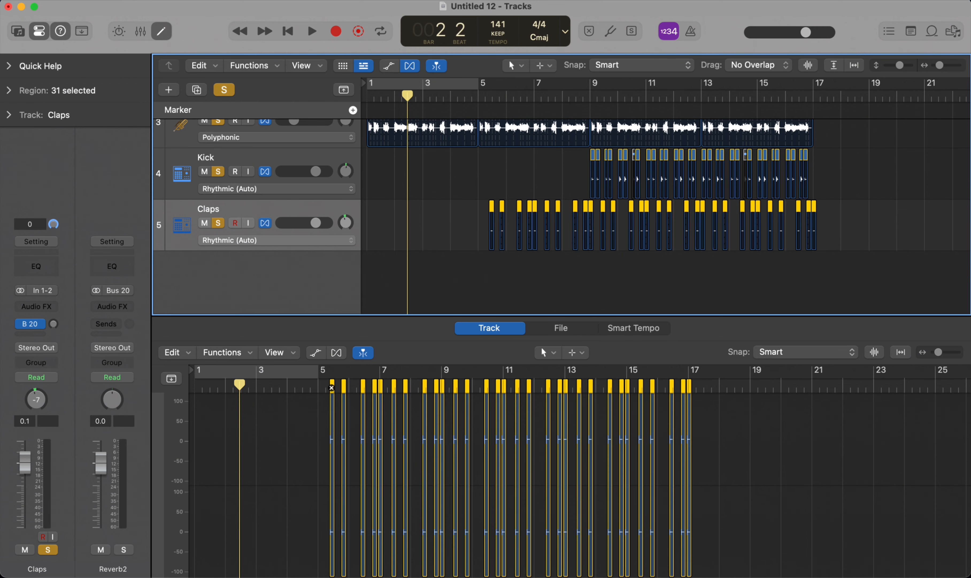
Step: Insert the Space Designer reverb on the Reverb2 channel and close its plug-in window
click(129, 304)
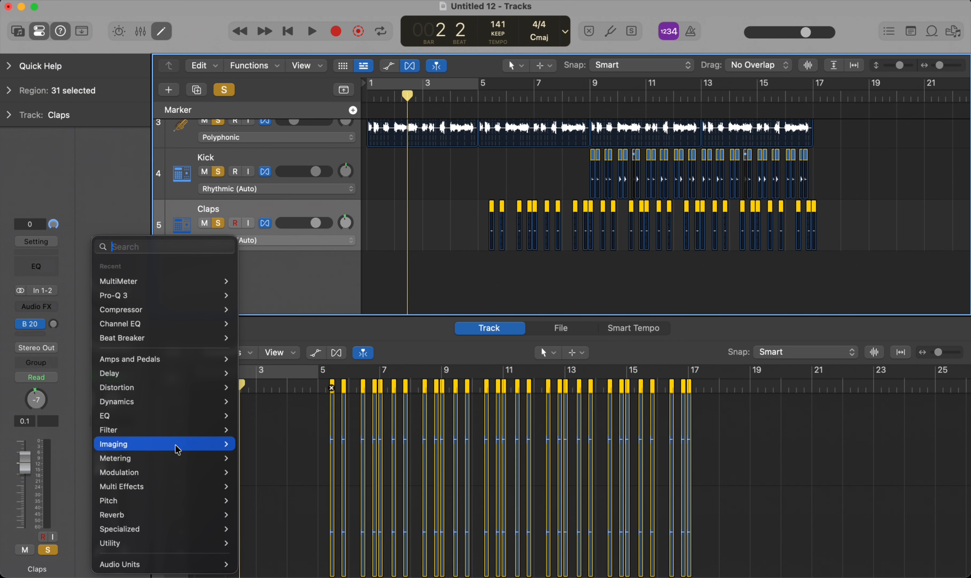
mouse_move(164, 515)
mouse_move(282, 527)
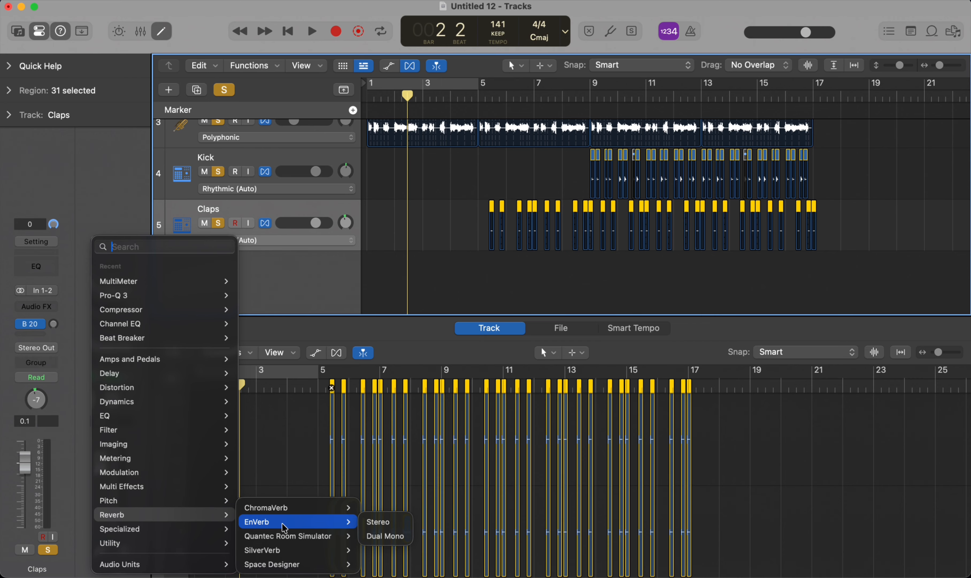
mouse_move(291, 567)
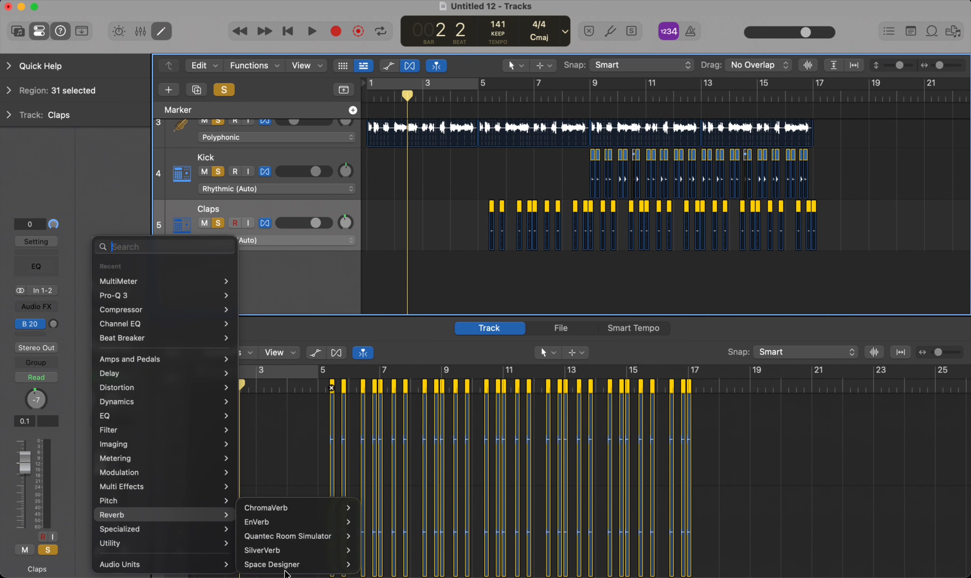
click(286, 571)
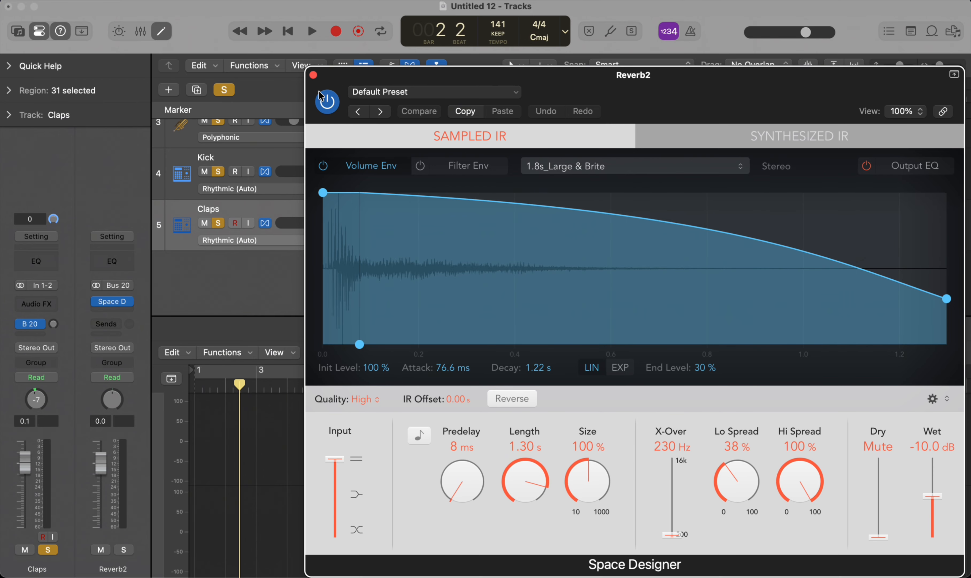
click(313, 75)
Step: Raise the Claps track's send level to Bus 20 and play the arrangement
drag(54, 324, 37, 282)
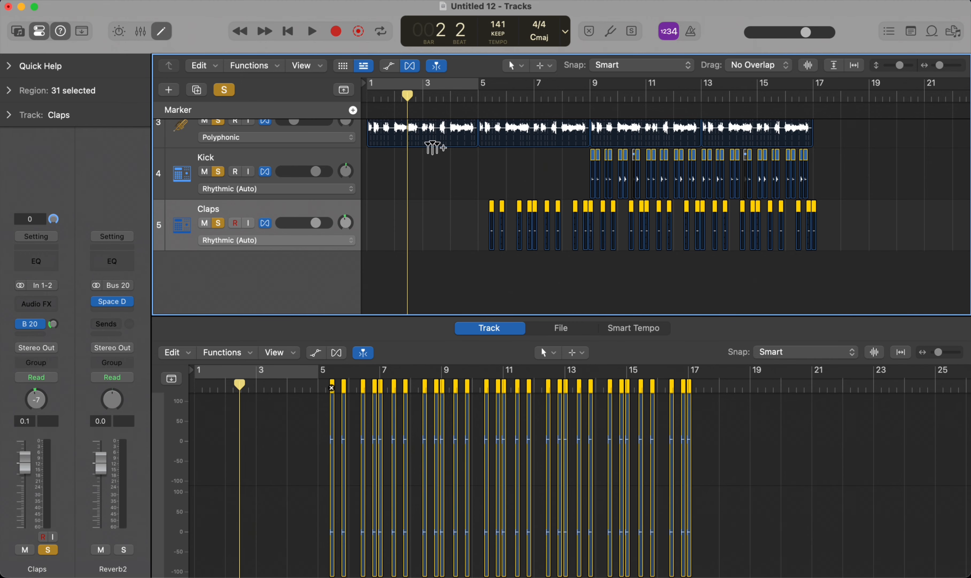
key(space)
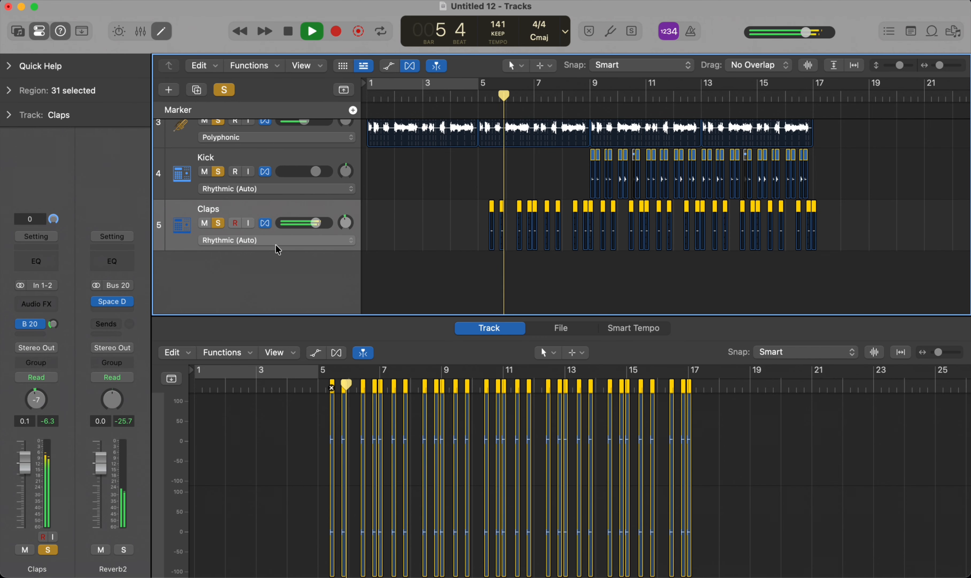
Step: Clear the solo on all tracks and stop playback
key(ctrl+s)
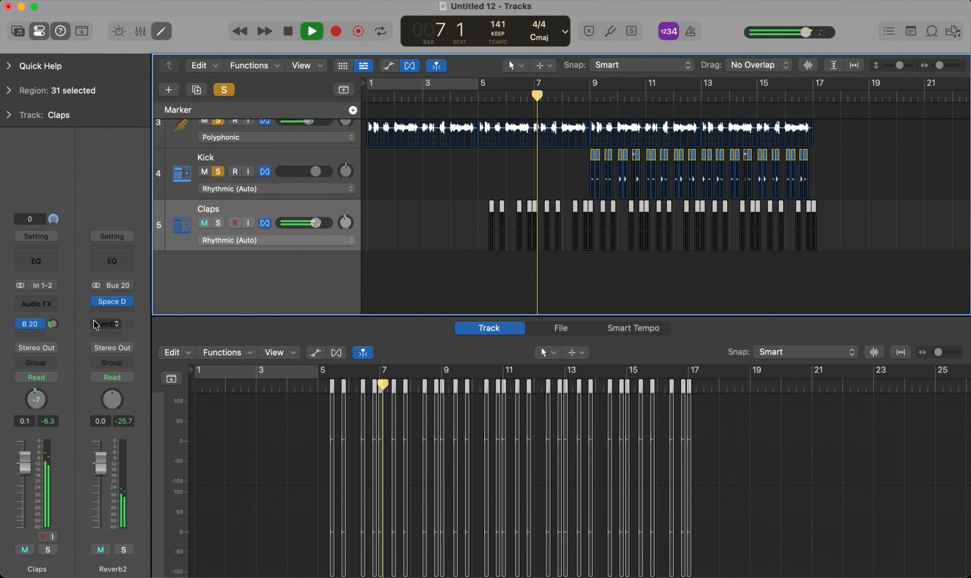
key(s)
click(225, 89)
key(space)
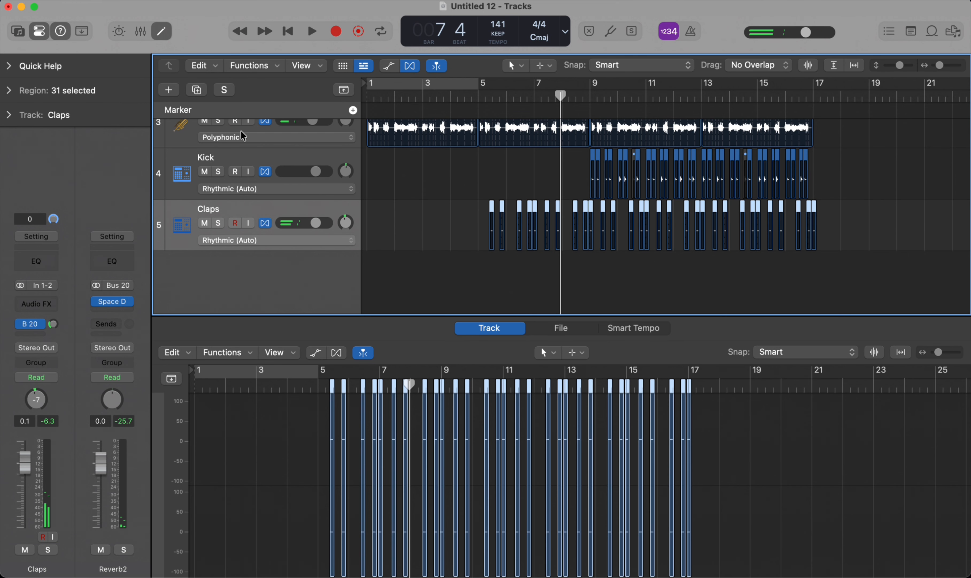
click(220, 223)
click(220, 223)
Step: Solo the Claps track and listen to it from bar 5, stopping playback around bar 6
scroll(277, 216, up, 2)
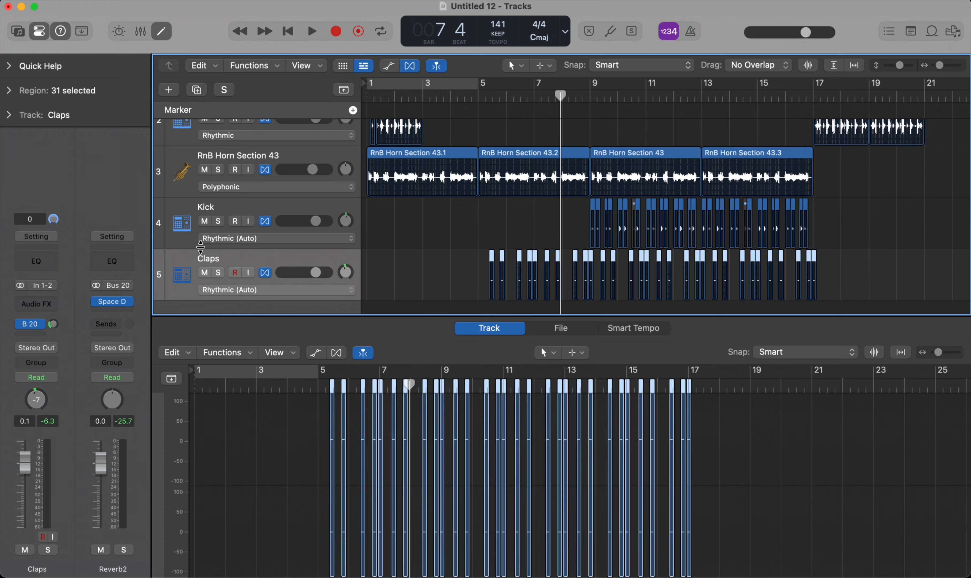
key(space)
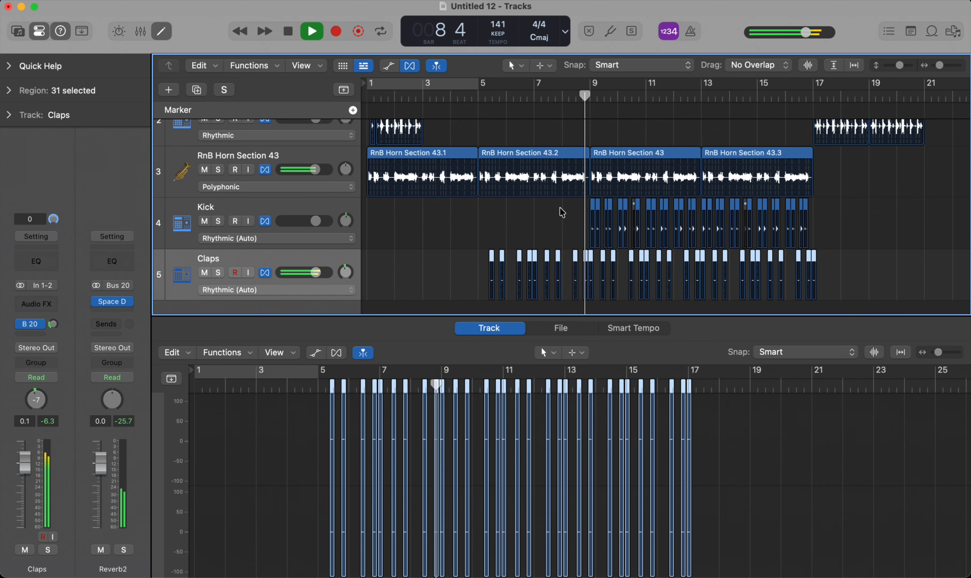
key(space)
click(485, 96)
key(space)
key(s)
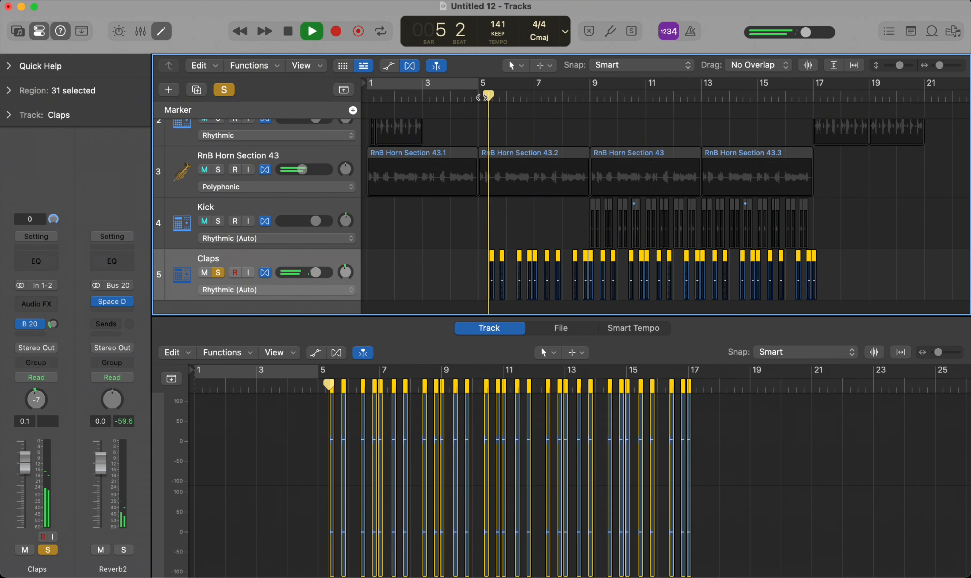
key(space)
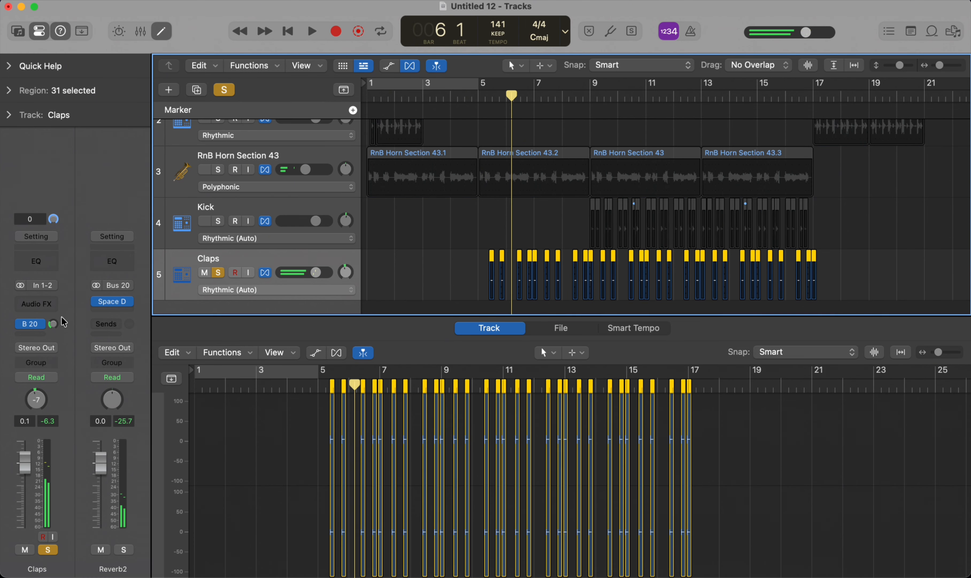
Step: Set the Space Designer on Reverb2 to a length of 549 ms and a wet level of -7.6 dB
click(119, 301)
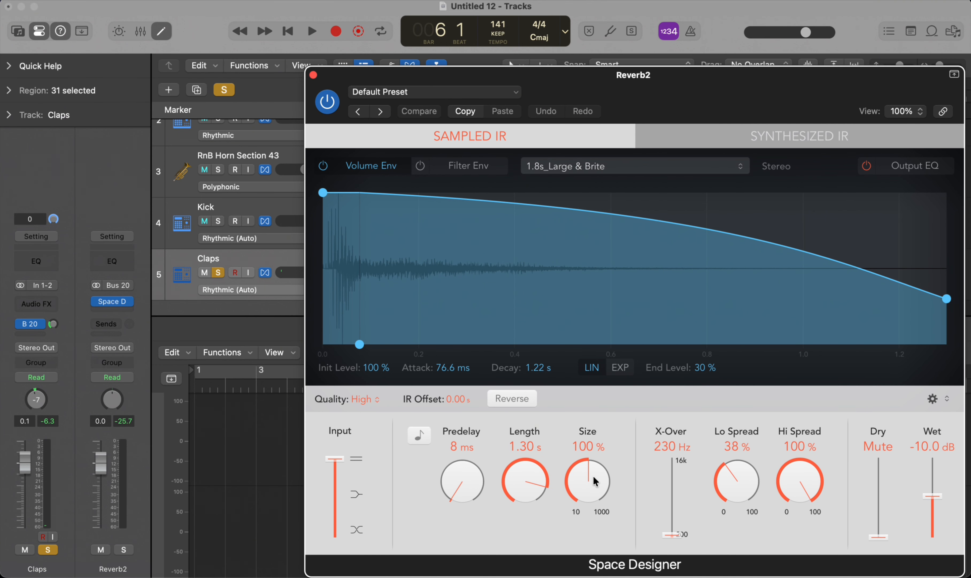
drag(528, 479, 526, 506)
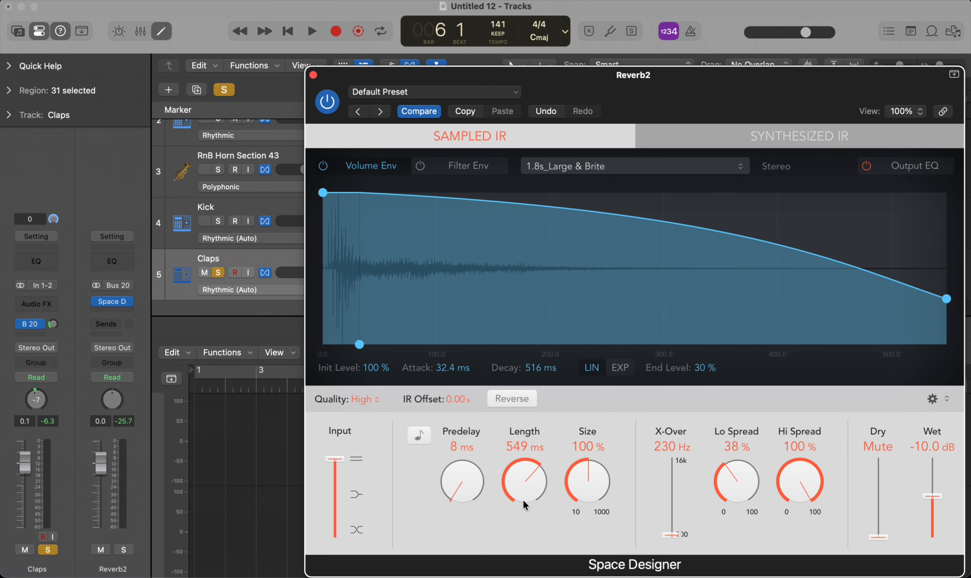
mouse_move(931, 501)
mouse_down()
mouse_move(930, 452)
mouse_move(935, 491)
mouse_up()
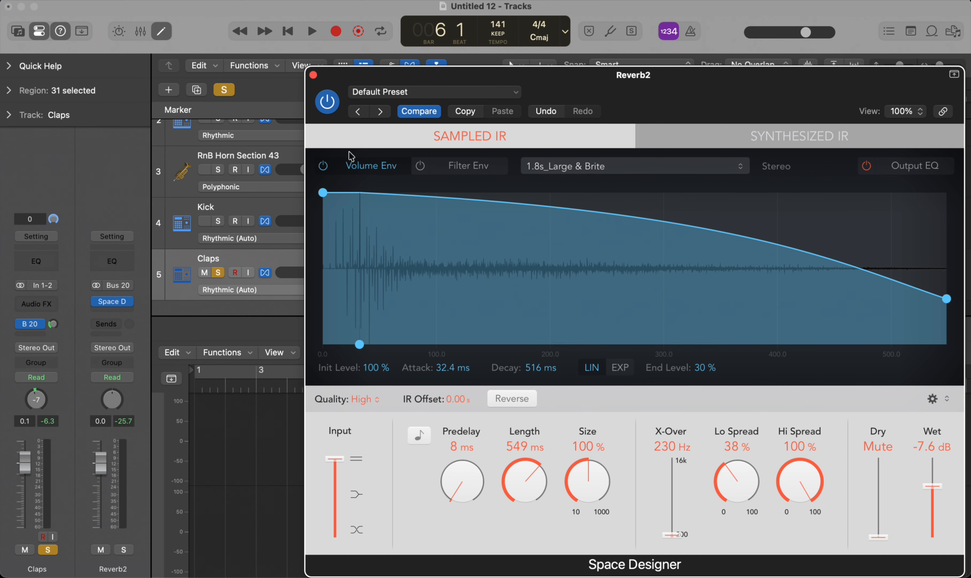
click(314, 76)
Step: Play the soloed claps and lower the Claps track's send level to Bus 20
key(space)
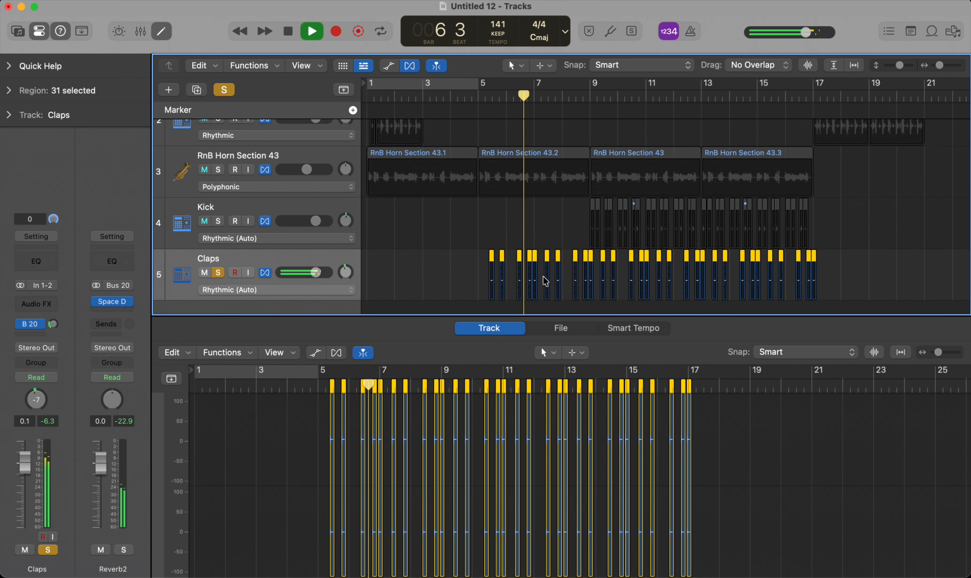
key(space)
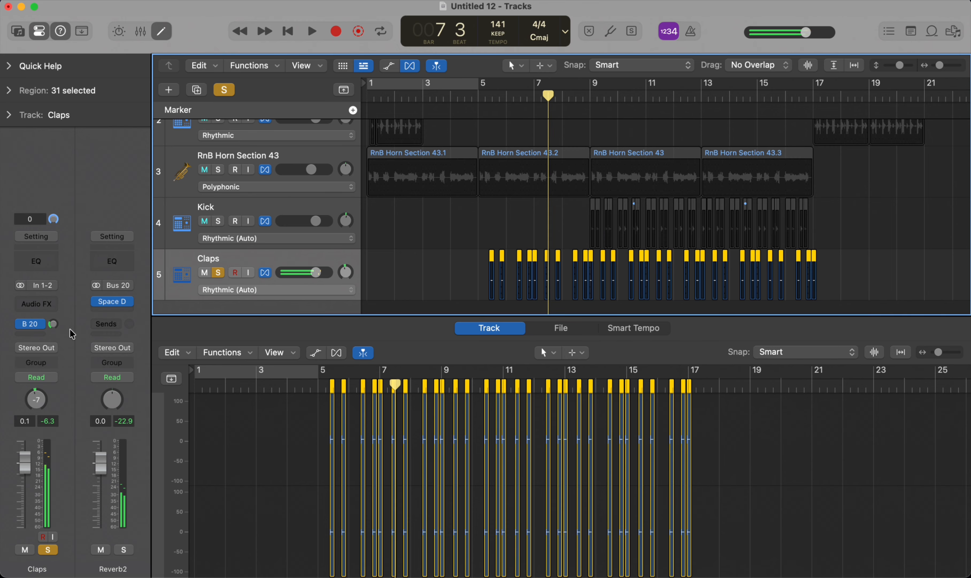
click(55, 325)
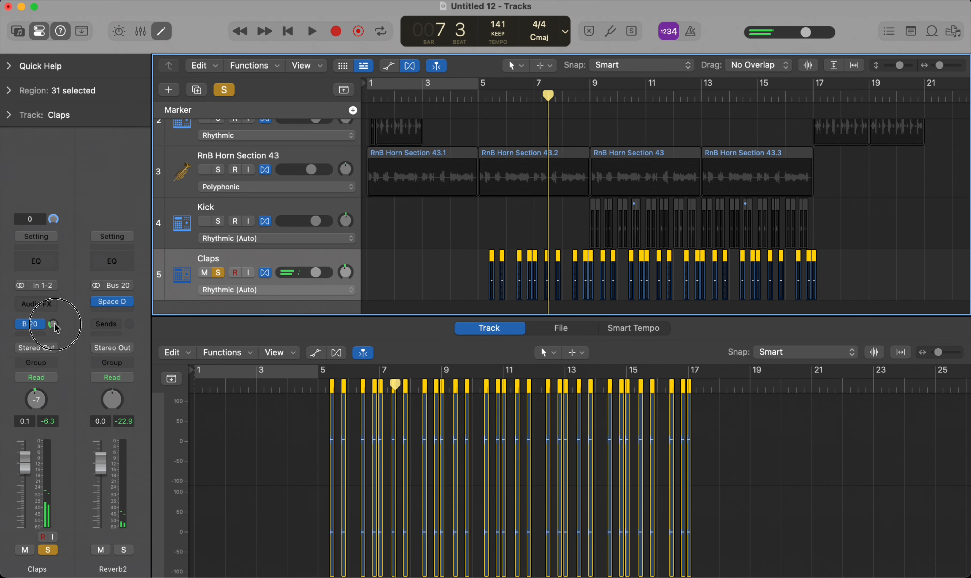
drag(55, 324, 63, 350)
Step: Listen to the soloed claps from bar 5 and stop playback around bar 6
click(476, 97)
key(space)
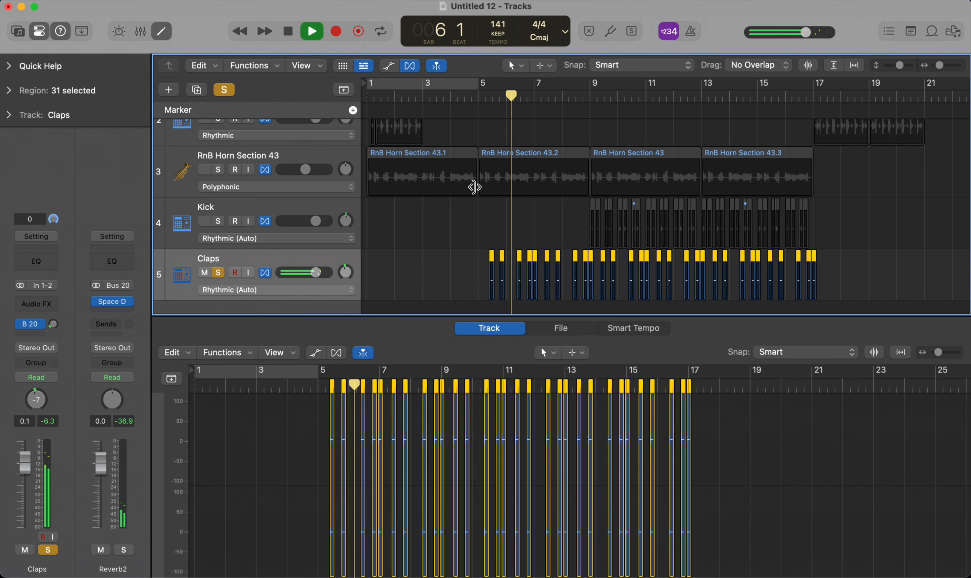
key(space)
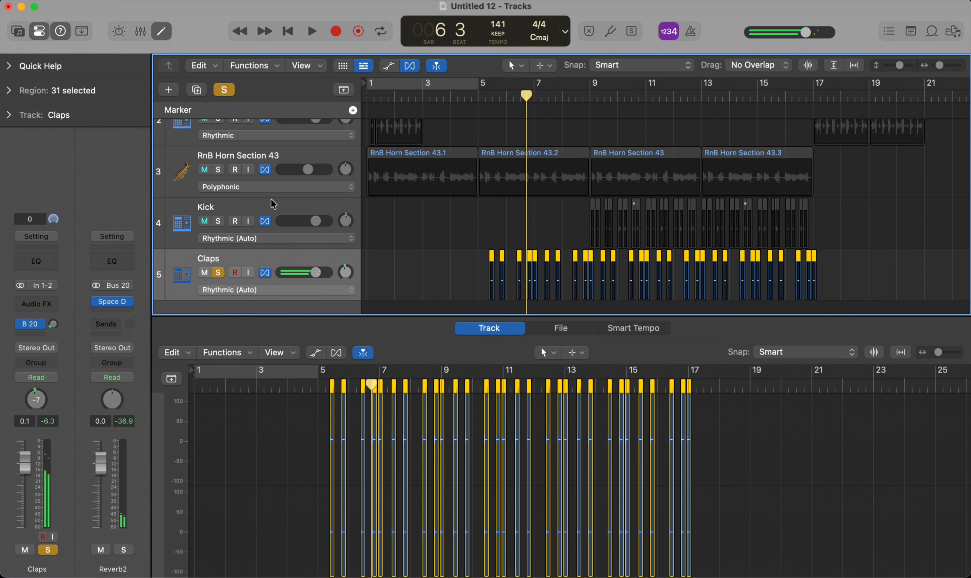
Step: Return to the start of the project, clear the Claps solo and briefly play all tracks
key(Return)
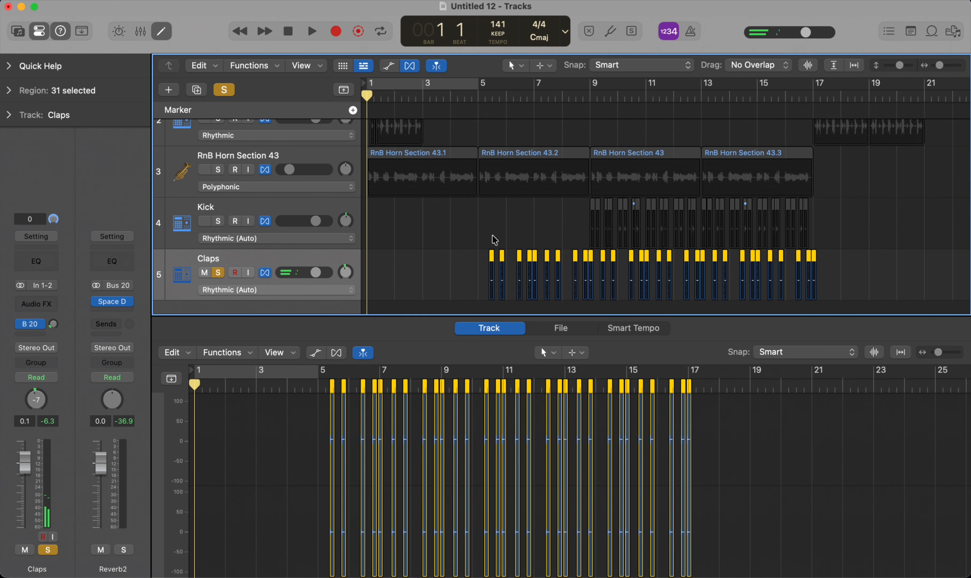
key(s)
key(space)
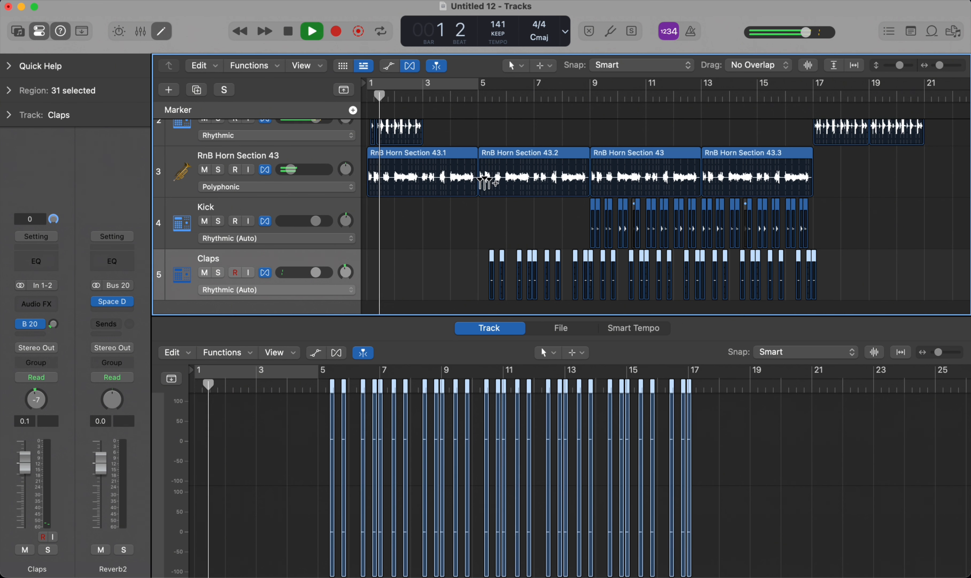
key(space)
Step: Mute the Sparks Fly Beat track and move it to the top of the track list
scroll(488, 189, up, 3)
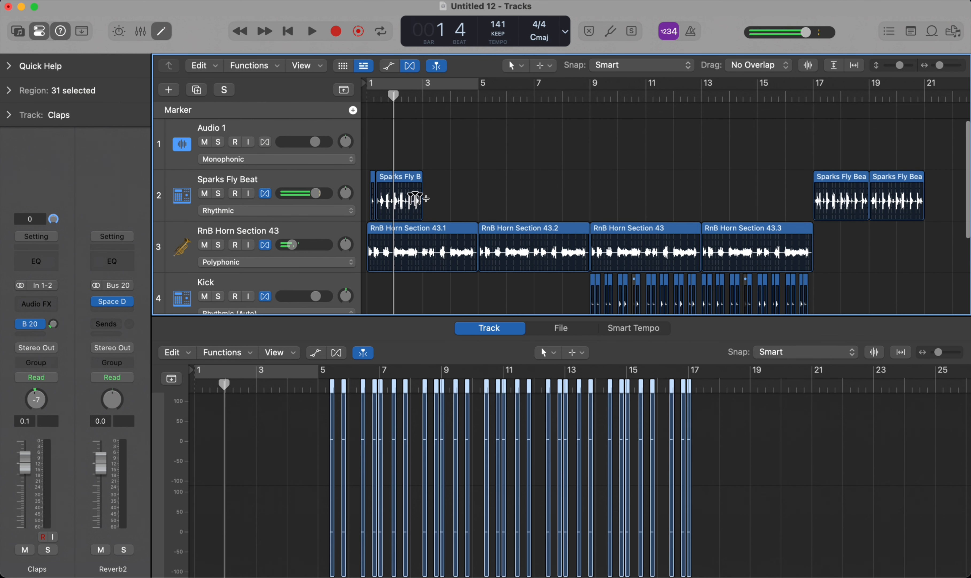
click(496, 203)
drag(495, 199, 302, 200)
scroll(553, 140, up, 1)
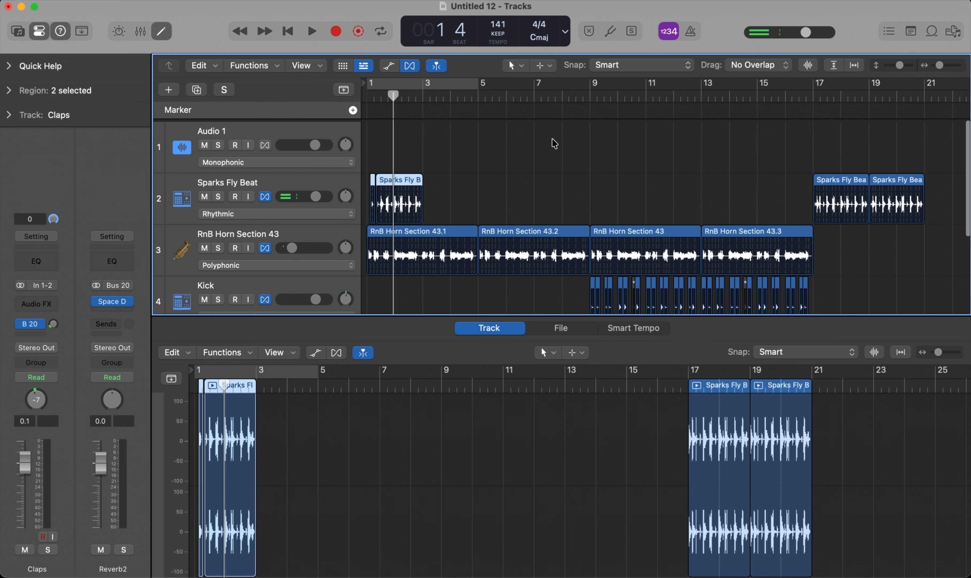
scroll(512, 157, right, 10)
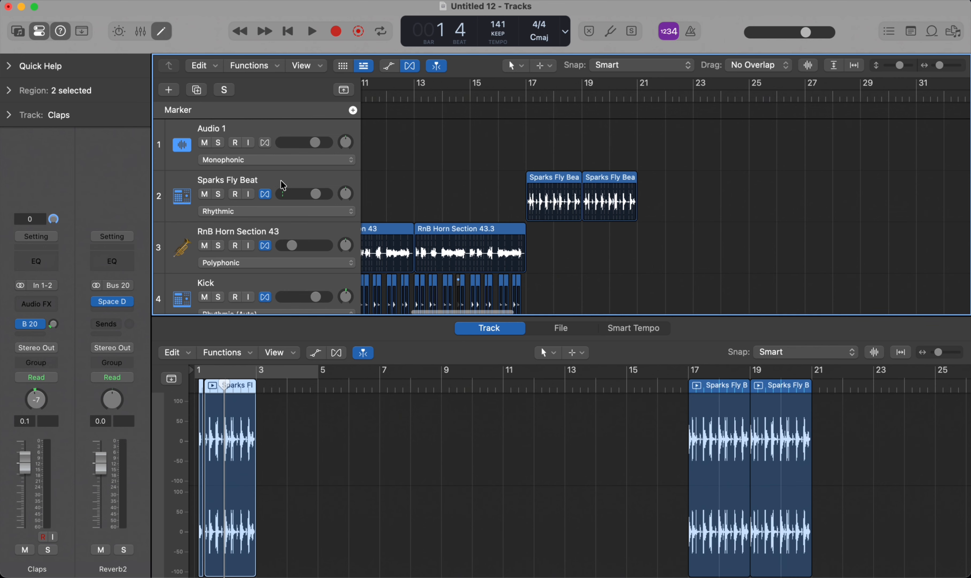
click(202, 202)
click(205, 195)
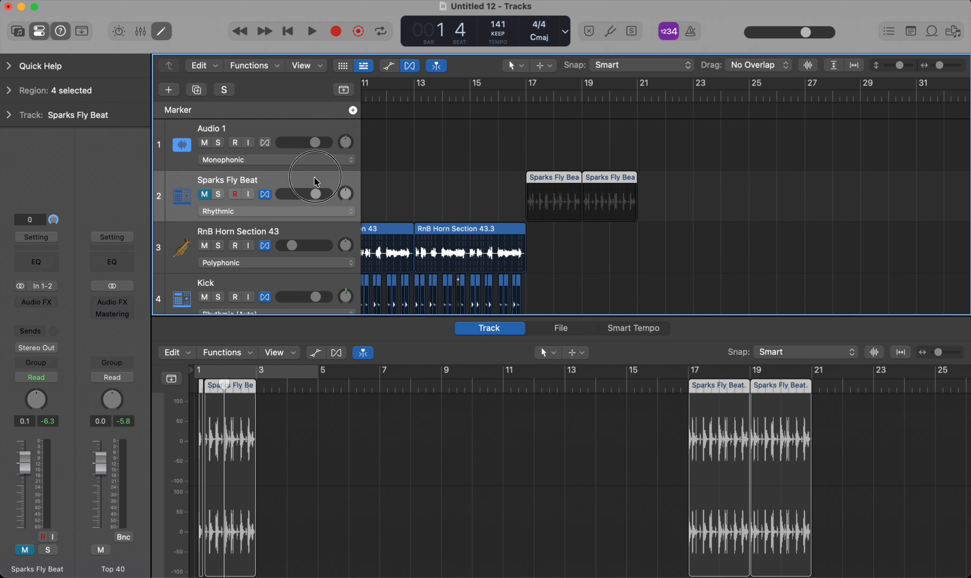
drag(318, 181, 317, 95)
Step: Play the arrangement of horns, kick and claps from bar 1 and stop at bar 17
key(Return)
key(space)
scroll(572, 210, down, 4)
scroll(572, 210, down, 2)
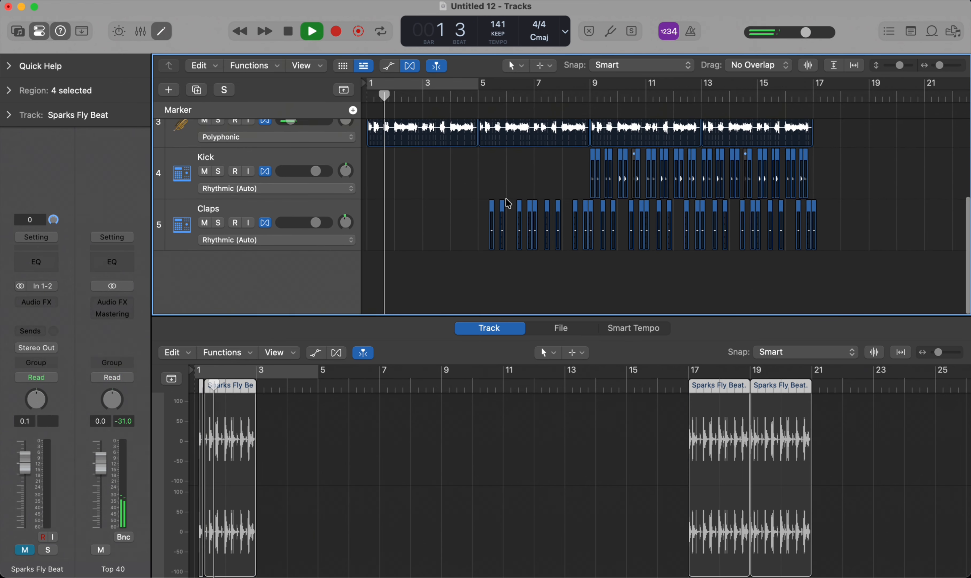
scroll(456, 248, up, 2)
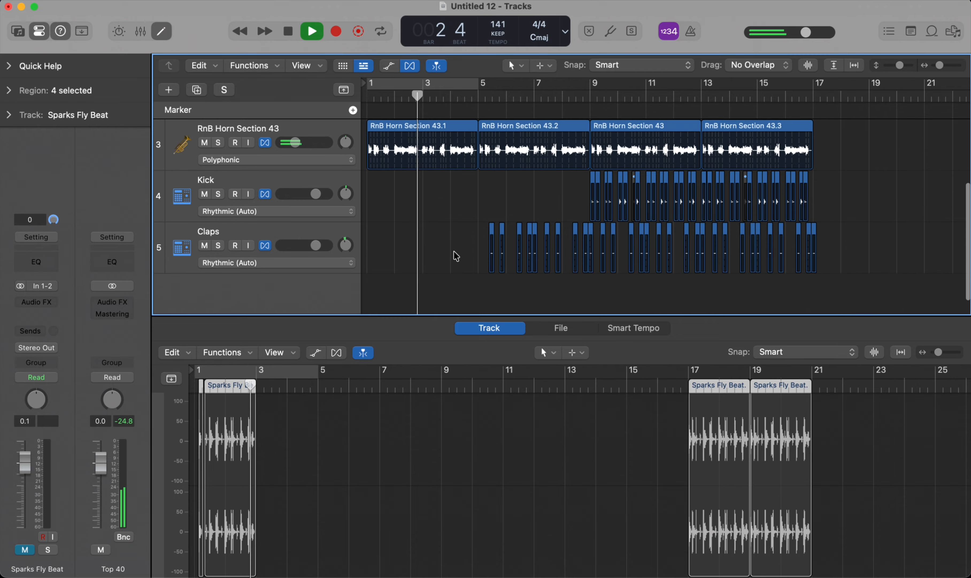
key(a)
key(cmd+f)
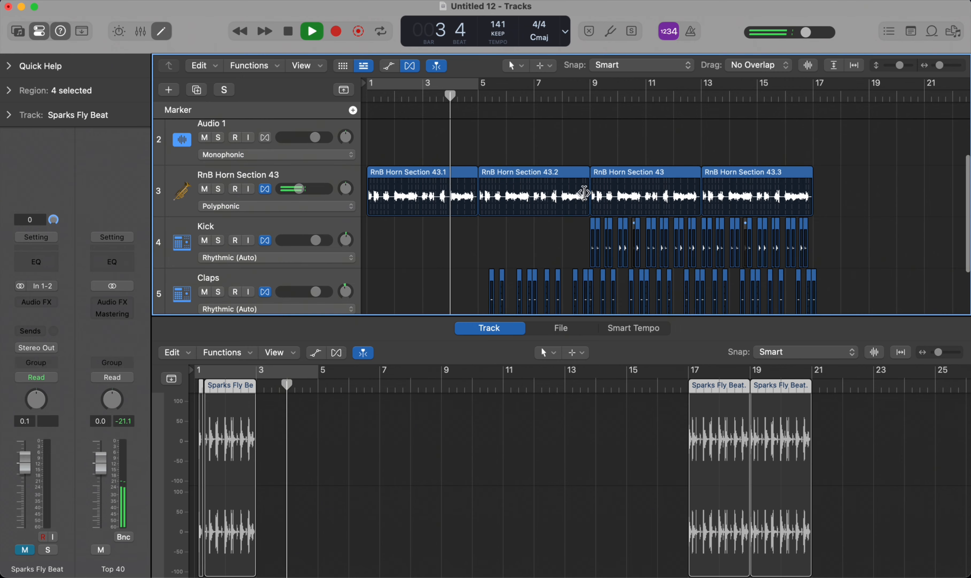
scroll(548, 263, down, 2)
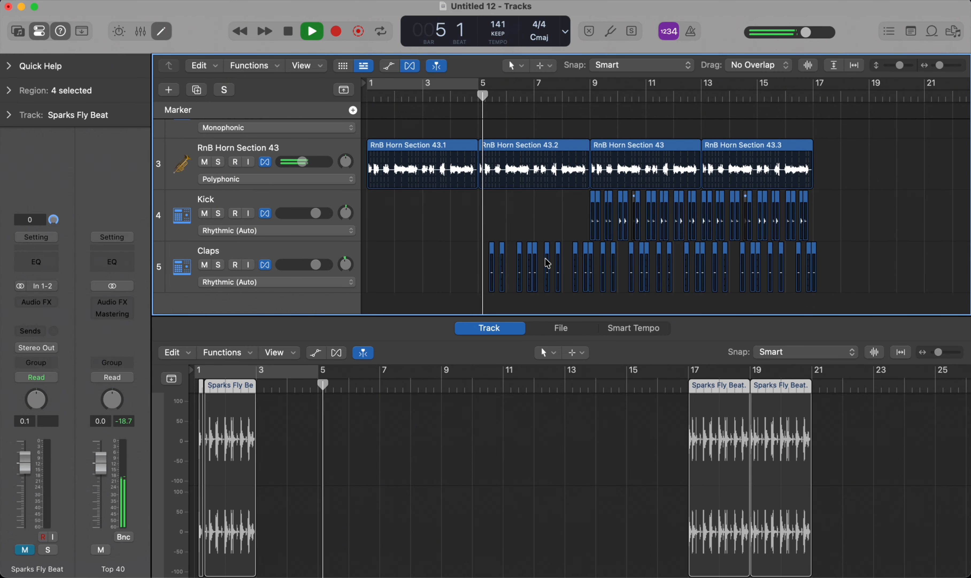
key(a)
key(cmd+f)
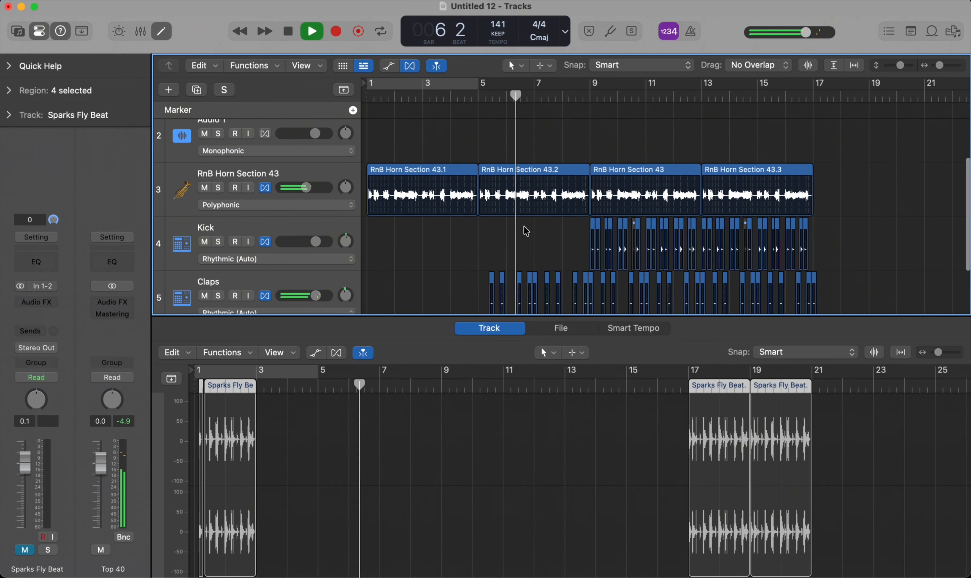
key(a)
key(super+f)
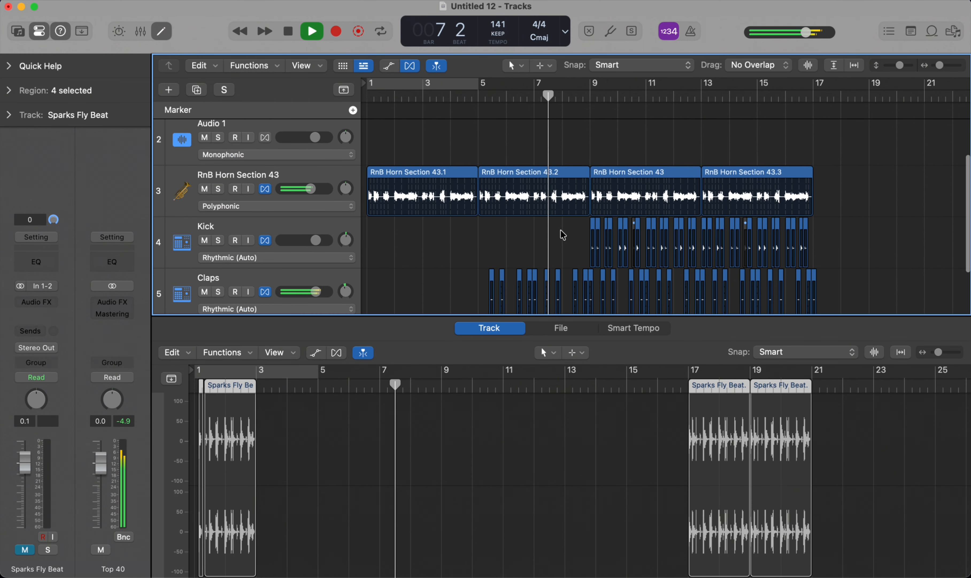
scroll(560, 231, down, 2)
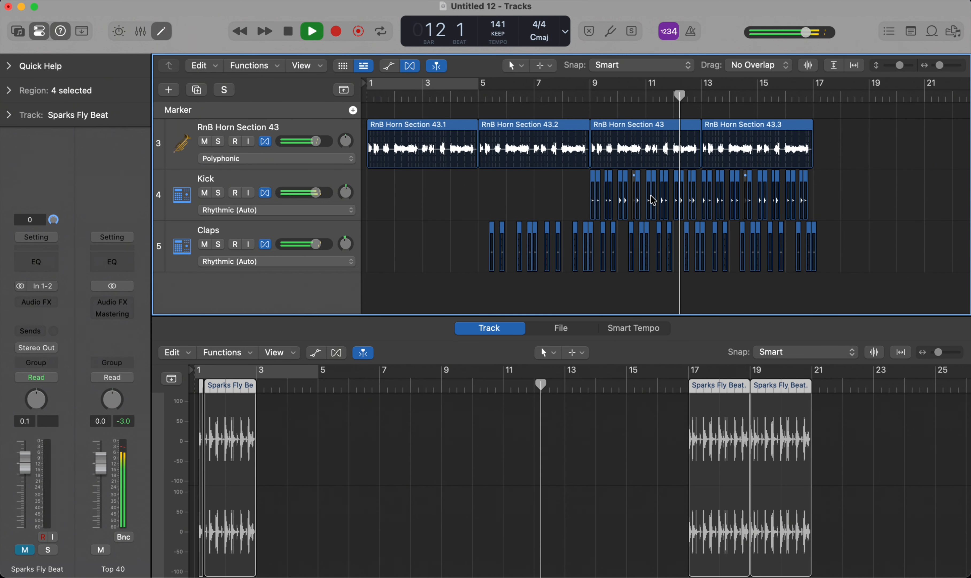
scroll(666, 209, right, 5)
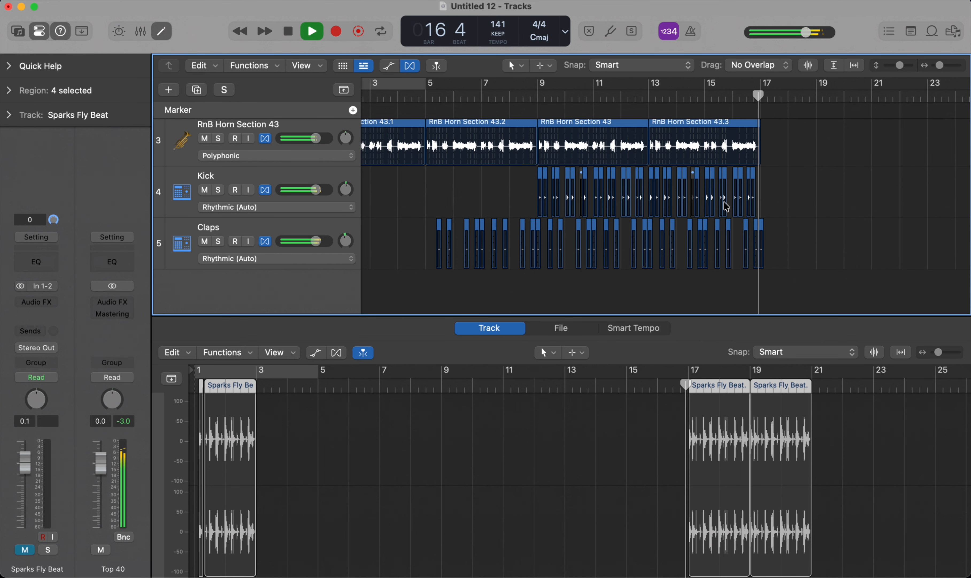
key(space)
Step: Unmute the Sparks Fly Beat track and play the project from the start
scroll(702, 212, up, 3)
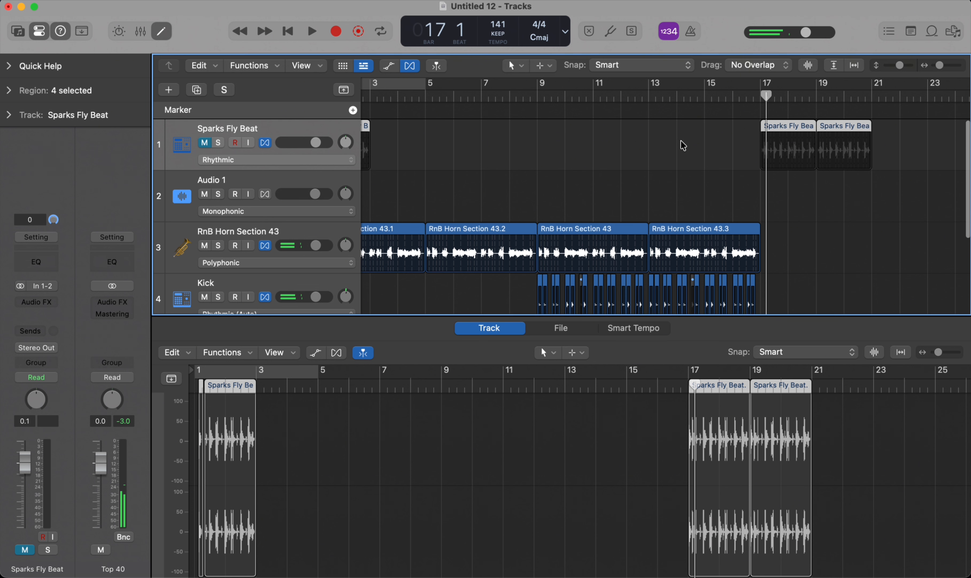
scroll(571, 150, left, 5)
click(205, 142)
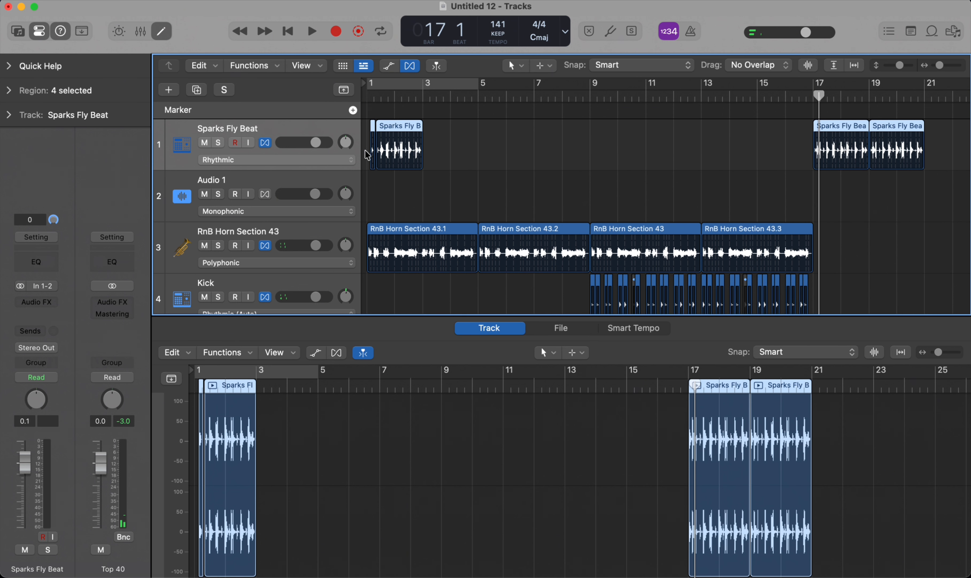
scroll(367, 155, up, 3)
scroll(442, 136, left, 1)
key(Return)
key(space)
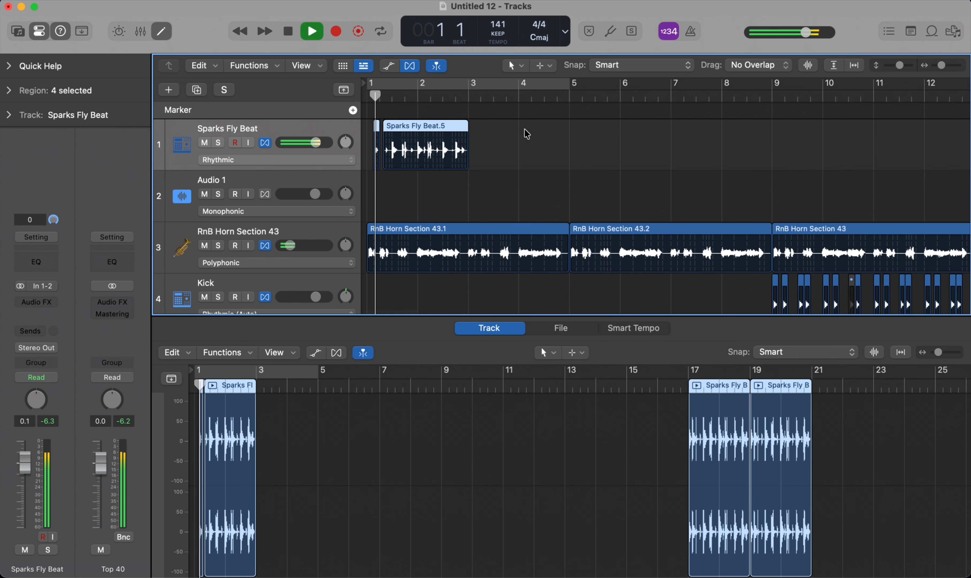
Step: Solo the Sparks Fly Beat track and listen to it from bar 1 to bar 3
key(s)
scroll(396, 114, up, 3)
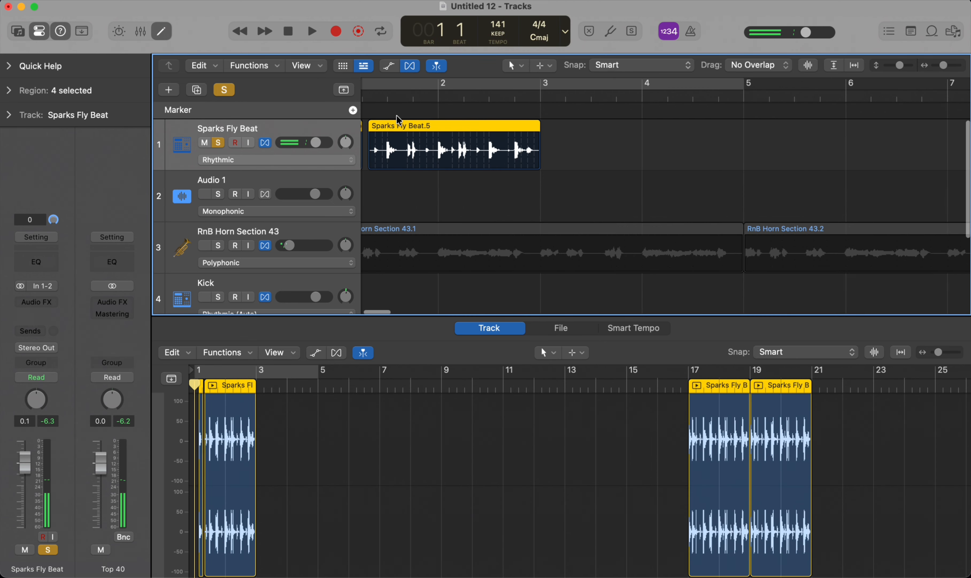
key(space)
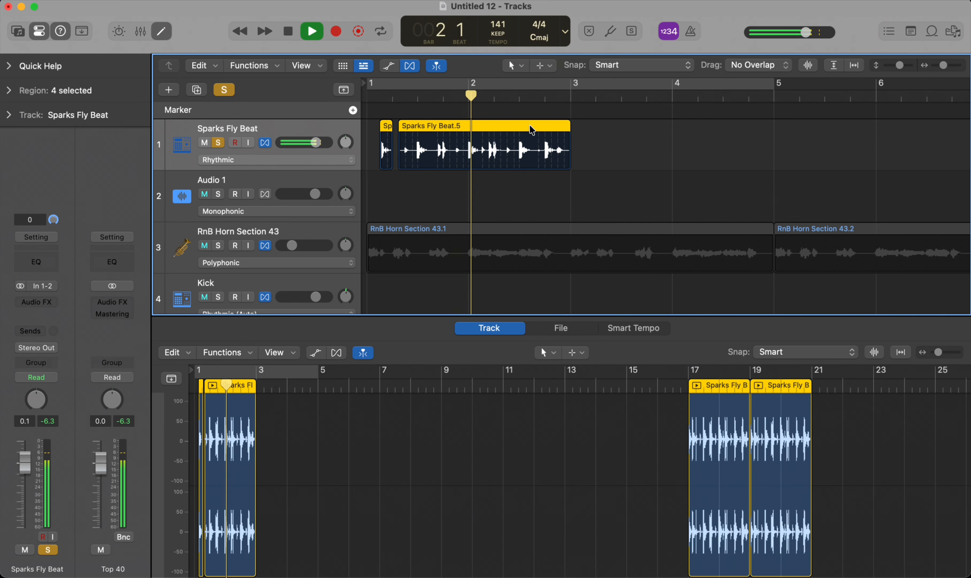
key(space)
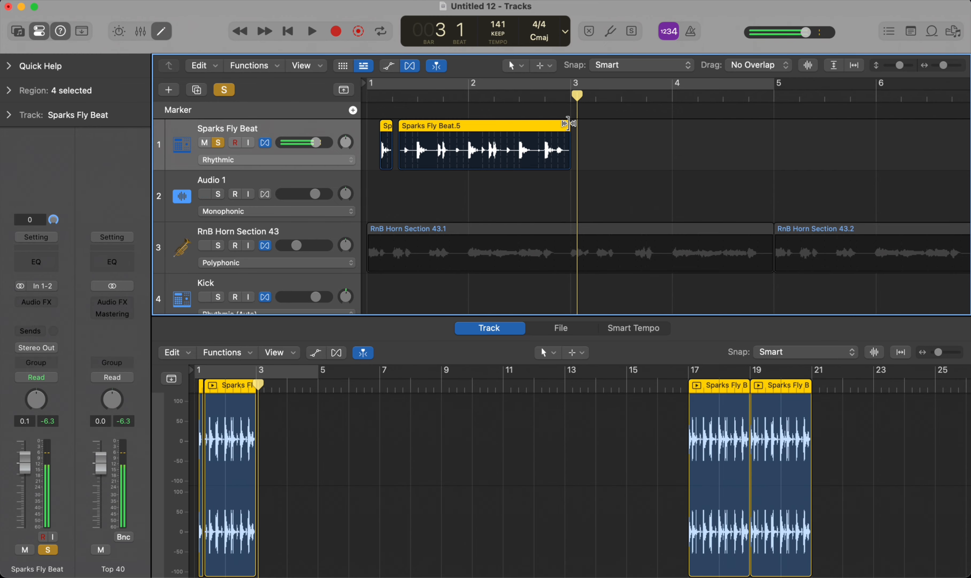
Step: Split the Sparks Fly Beat.5 region on both sides of the small hit at 1 2 3
click(410, 95)
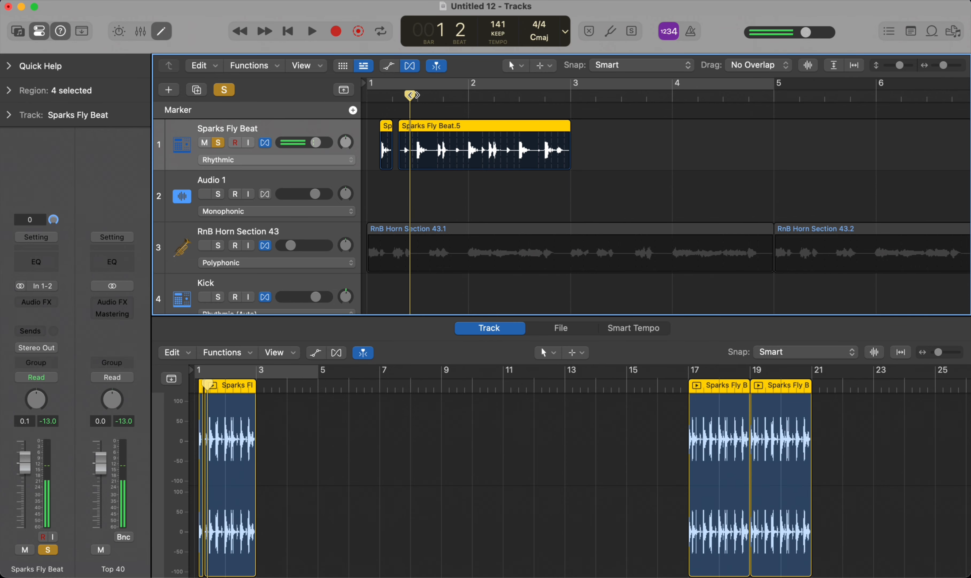
scroll(529, 92, up, 5)
click(483, 94)
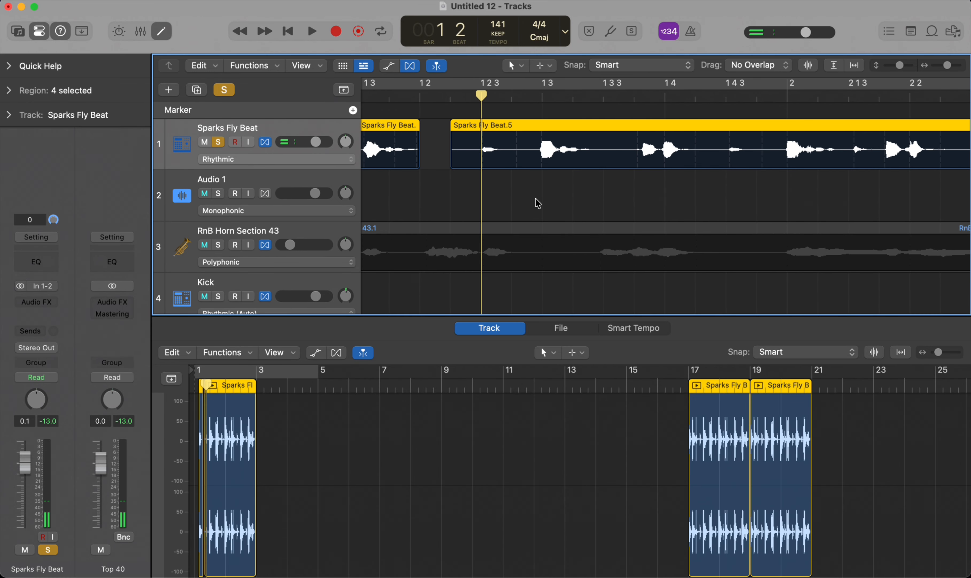
key(super+t)
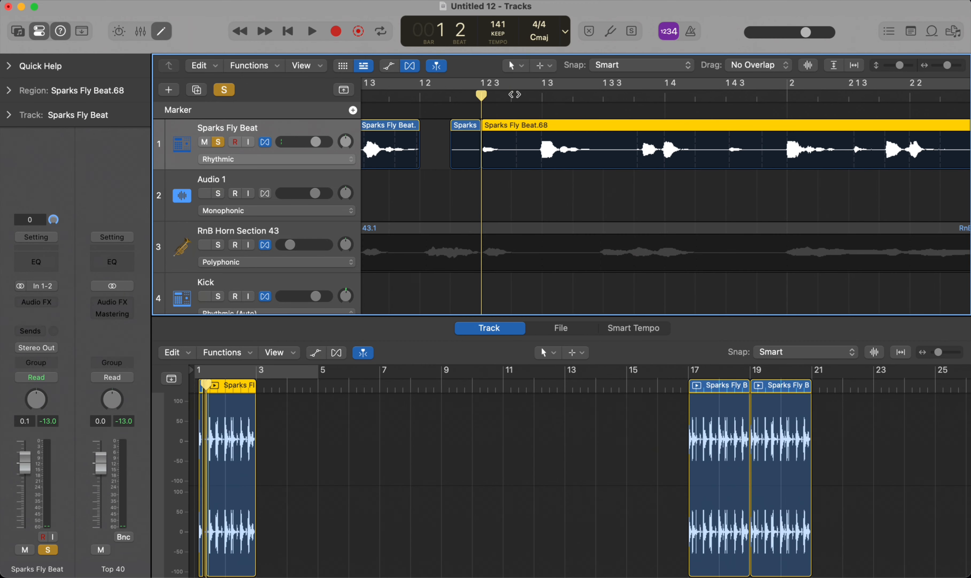
click(512, 95)
key(super+t)
Step: Create a new track with duplicate settings below Sparks Fly Beat and move the small hit slice onto it at the same position
click(496, 130)
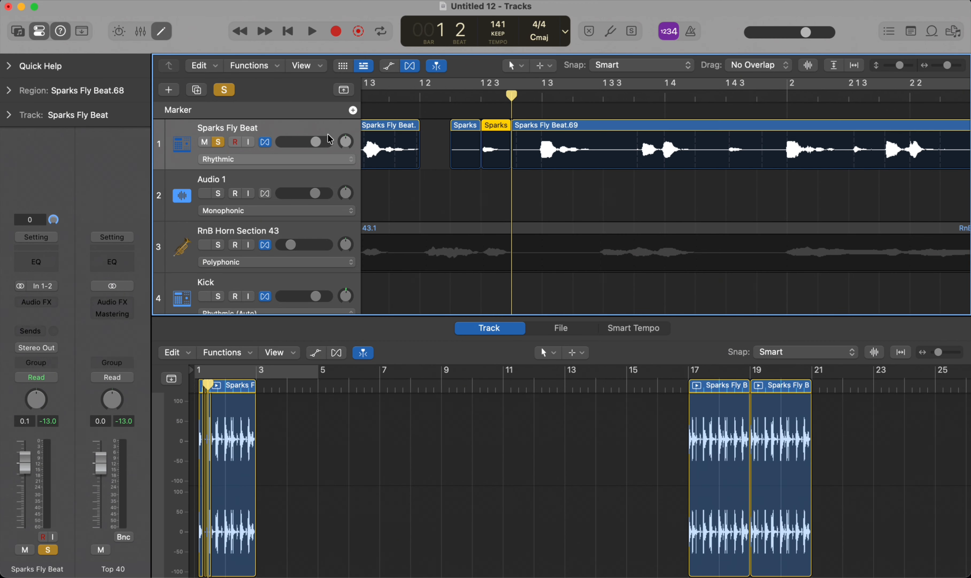
scroll(328, 136, down, 2)
scroll(329, 136, down, 3)
scroll(329, 136, up, 2)
key(super+d)
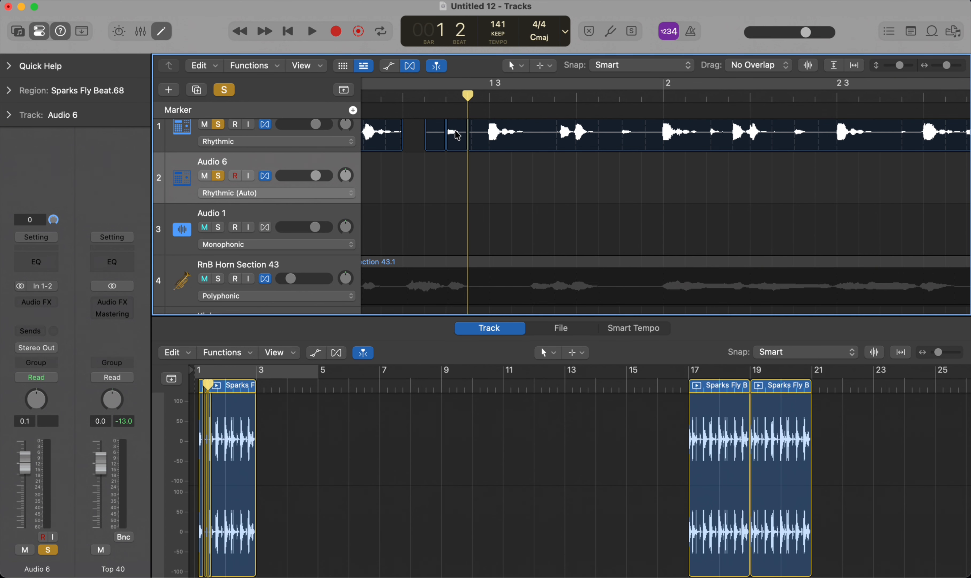
click(463, 194)
click(457, 126)
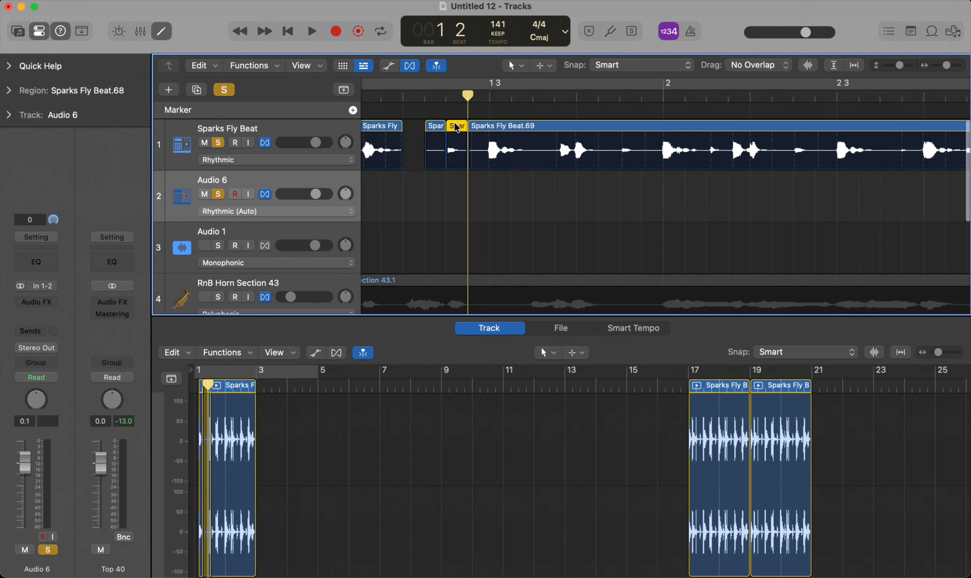
drag(447, 167, 444, 219)
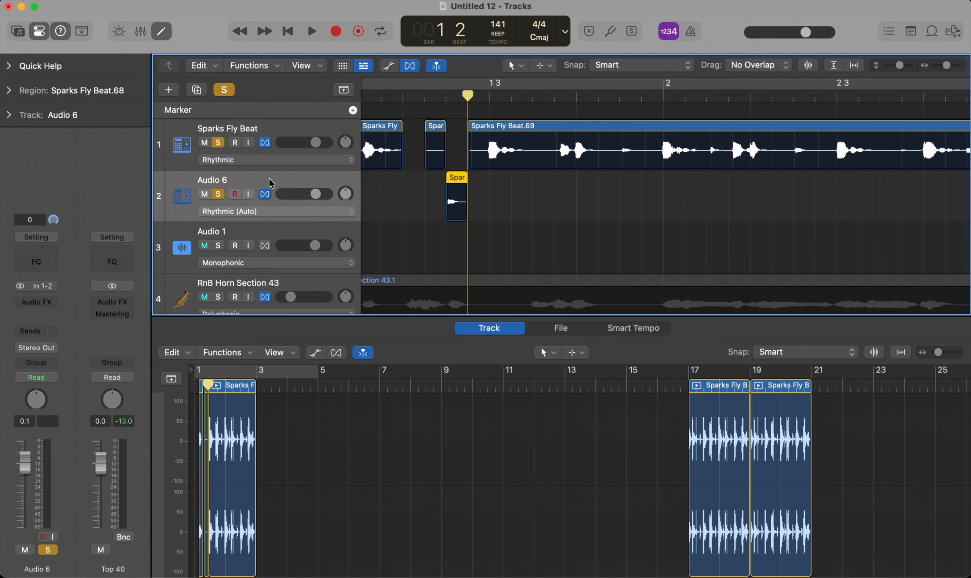
Step: Move the Audio 6 track below the Claps track and clear the solo on all tracks
drag(271, 183, 257, 278)
scroll(383, 192, down, 5)
click(219, 89)
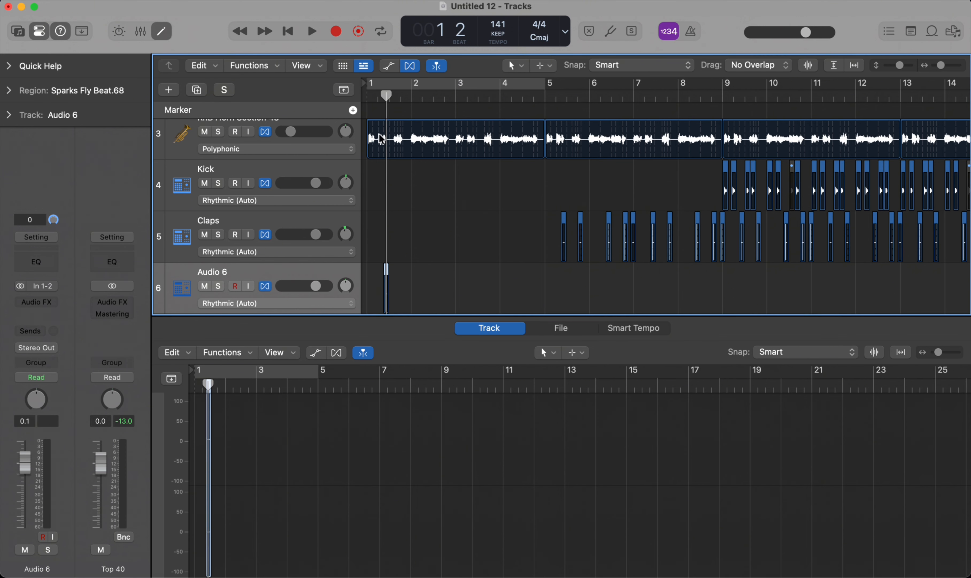
Step: Briefly play the arrangement from the start, stop it and mute the Sparks Fly Beat track
scroll(447, 169, left, 2)
scroll(455, 199, down, 4)
key(Return)
key(space)
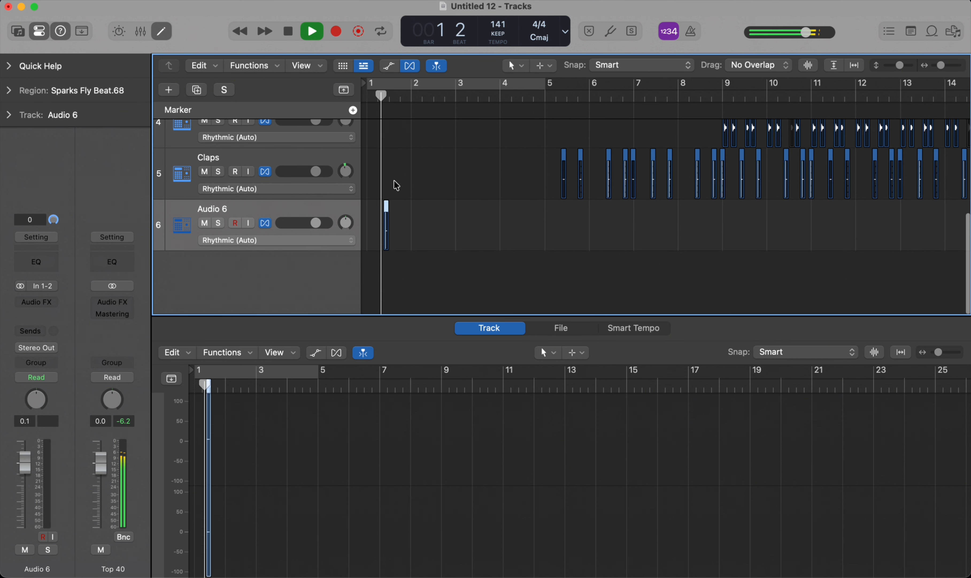
key(space)
scroll(392, 184, up, 5)
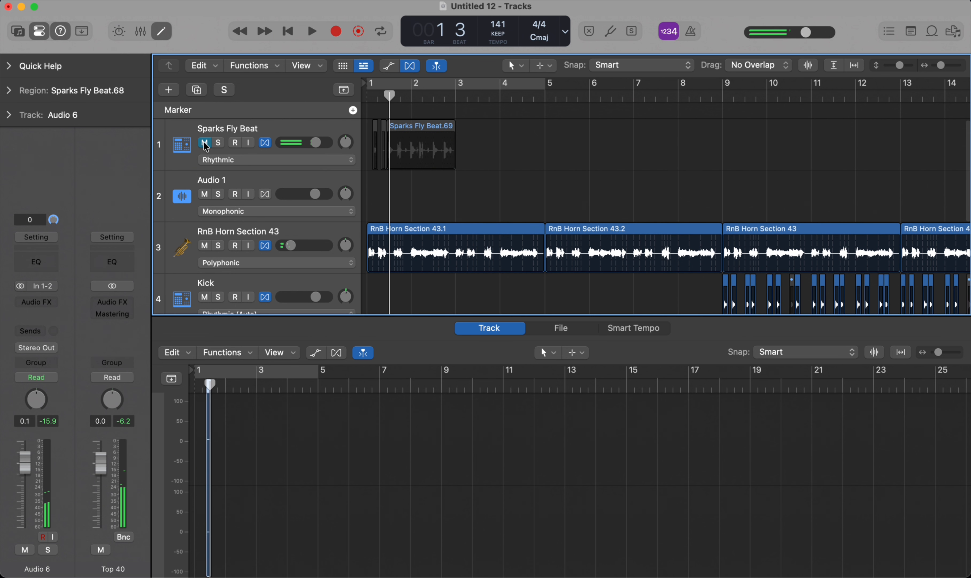
Step: Play the arrangement from the start, stop it and place the playhead at 1 2 by the Audio 6 slice
key(Return)
key(space)
scroll(432, 239, down, 5)
scroll(432, 239, up, 3)
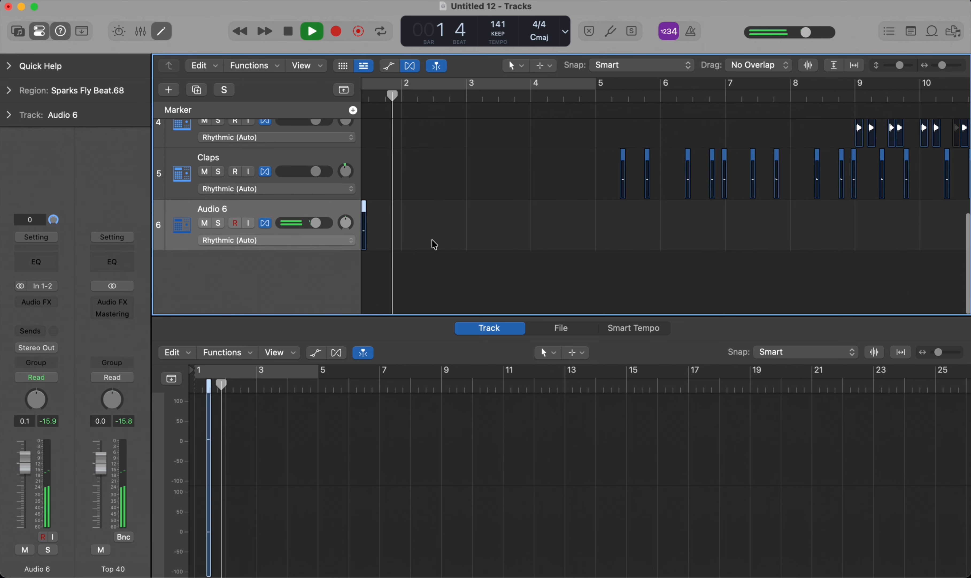
scroll(432, 239, left, 2)
key(space)
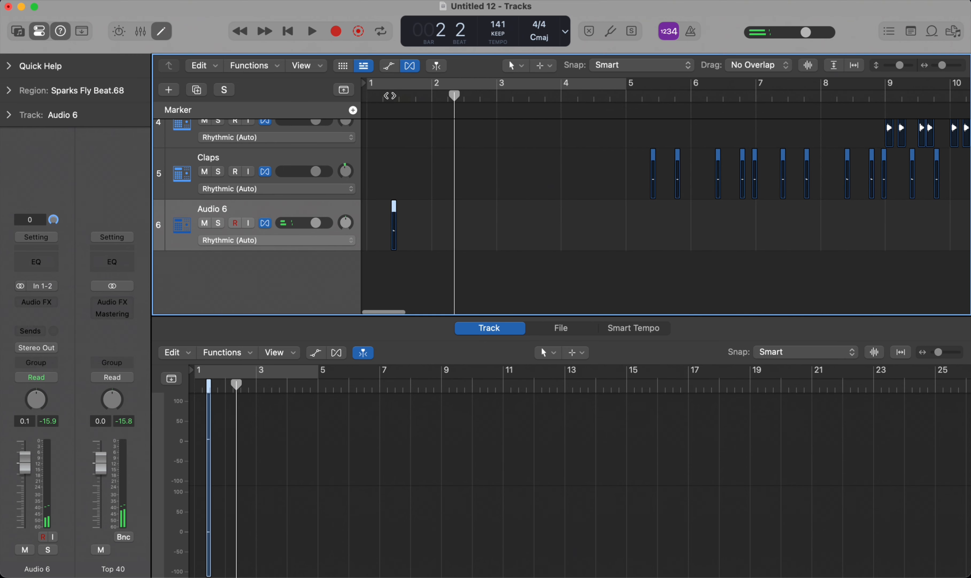
click(389, 94)
scroll(390, 95, up, 3)
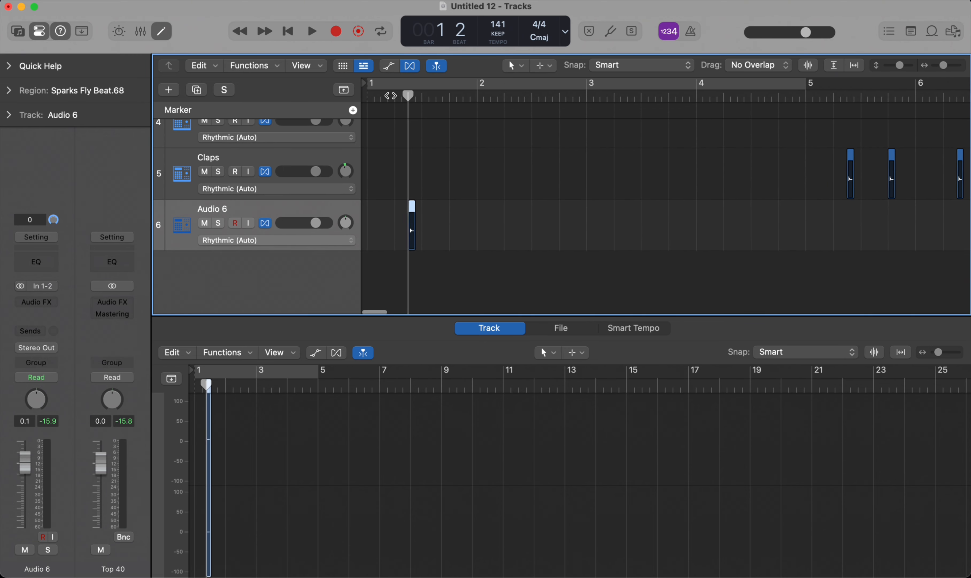
Step: Play from the start, stop at 3 2 and paste a copy of the hit slice there on the Audio 6 track
key(Return)
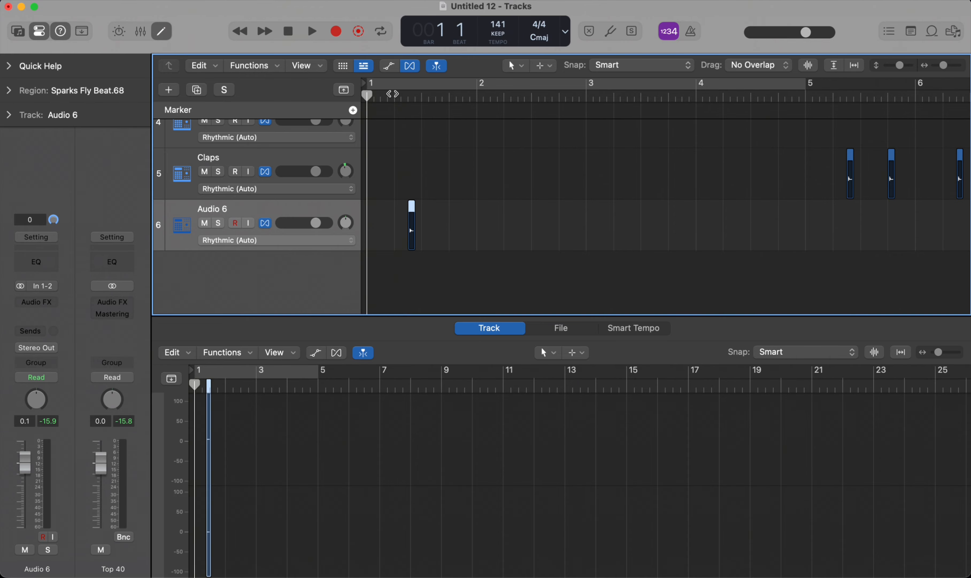
key(space)
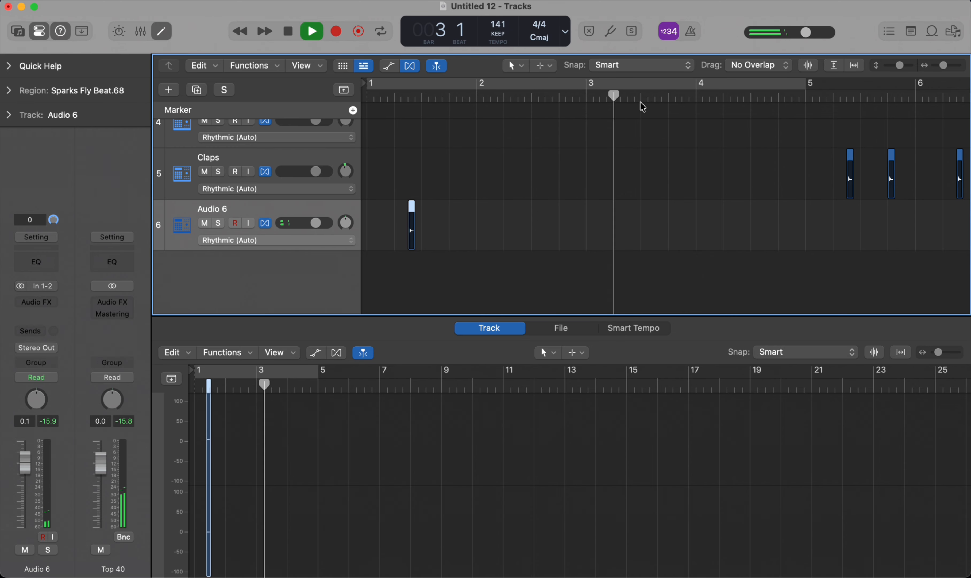
key(space)
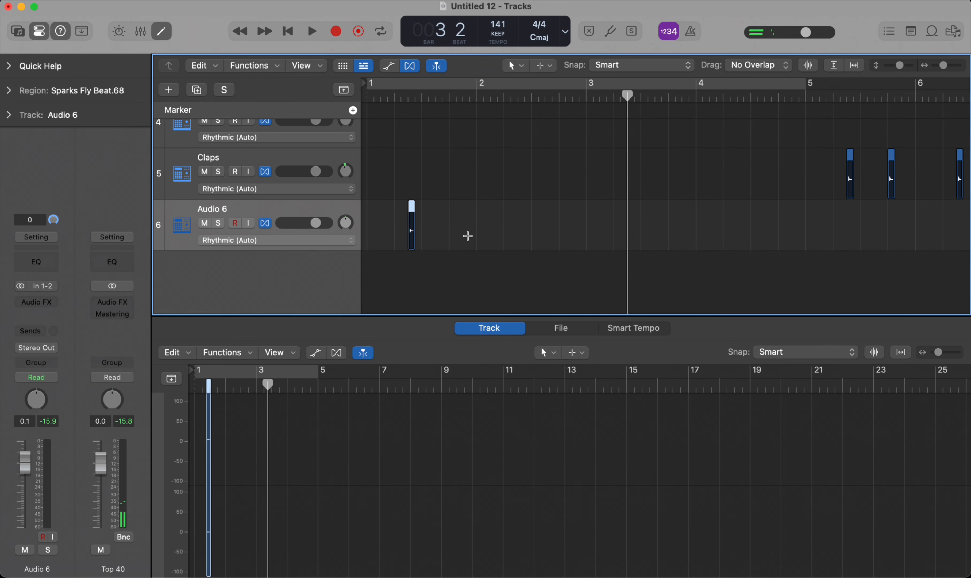
key(super+v)
Step: Play the arrangement from the start into bar 13 and stop to hear the horns, claps and kick together
key(Return)
key(space)
key(super+Left)
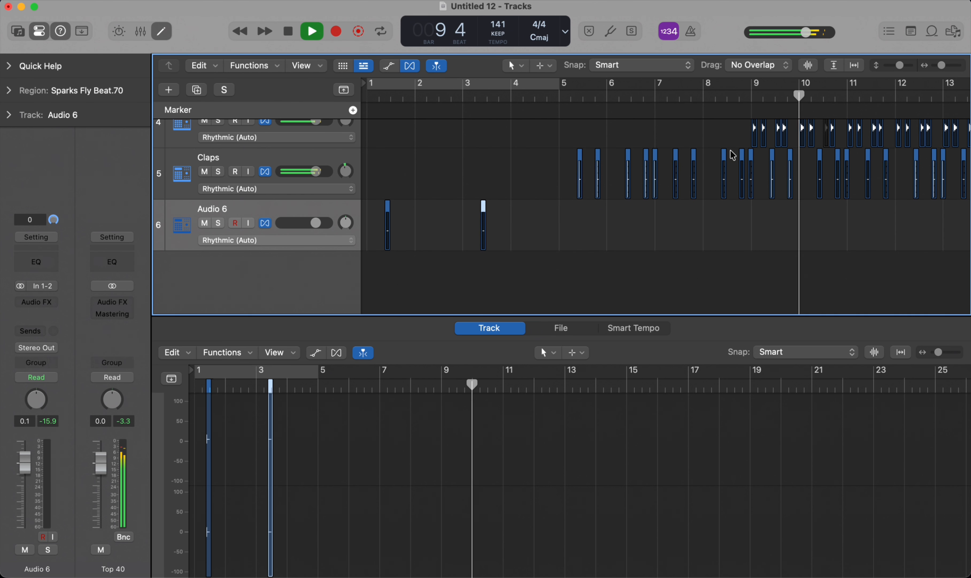
scroll(745, 173, down, 1)
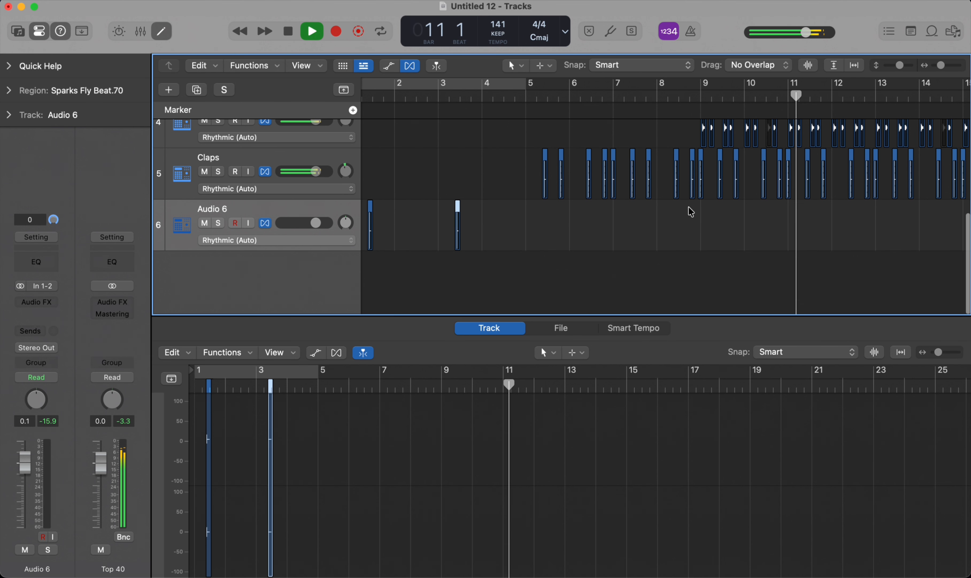
scroll(645, 219, left, 1)
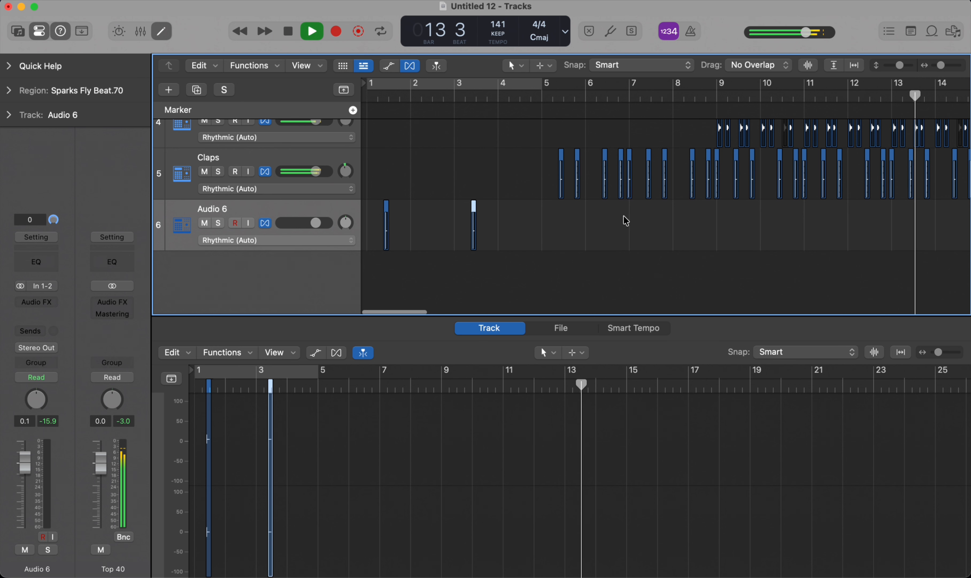
key(space)
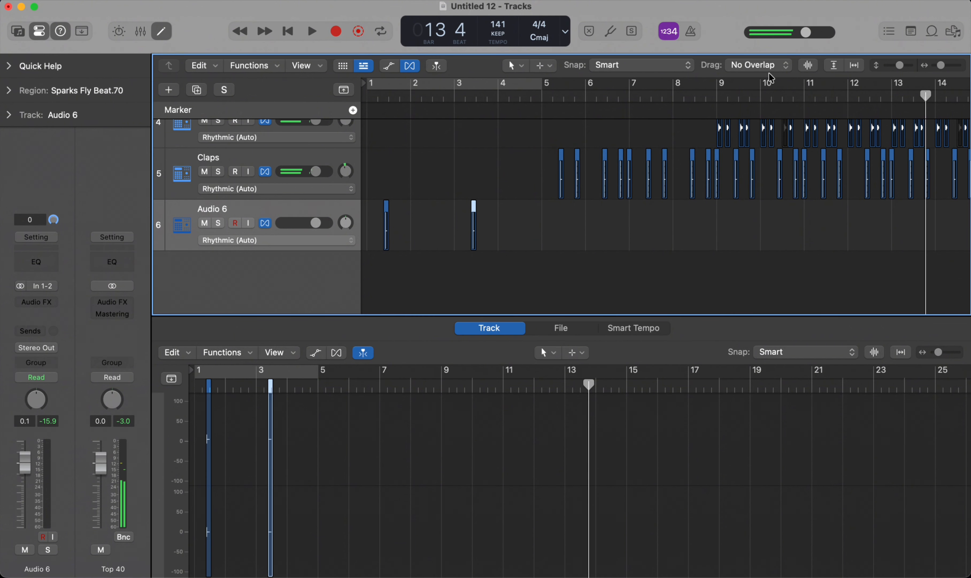
Step: Place copies of the hit slice at 9 1 and 9 2 on the Audio 6 track
click(721, 96)
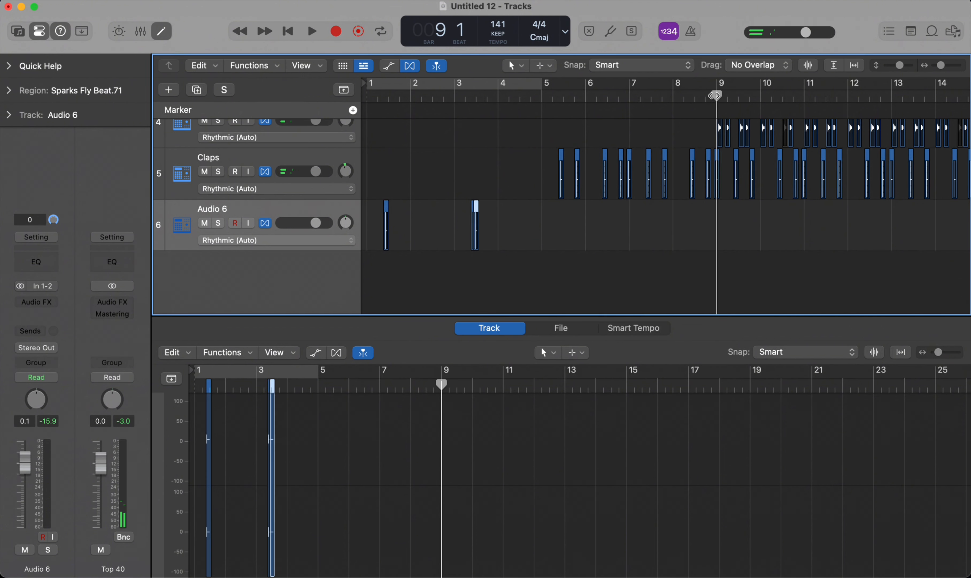
key(super+v)
scroll(736, 225, up, 5)
scroll(735, 224, right, 2)
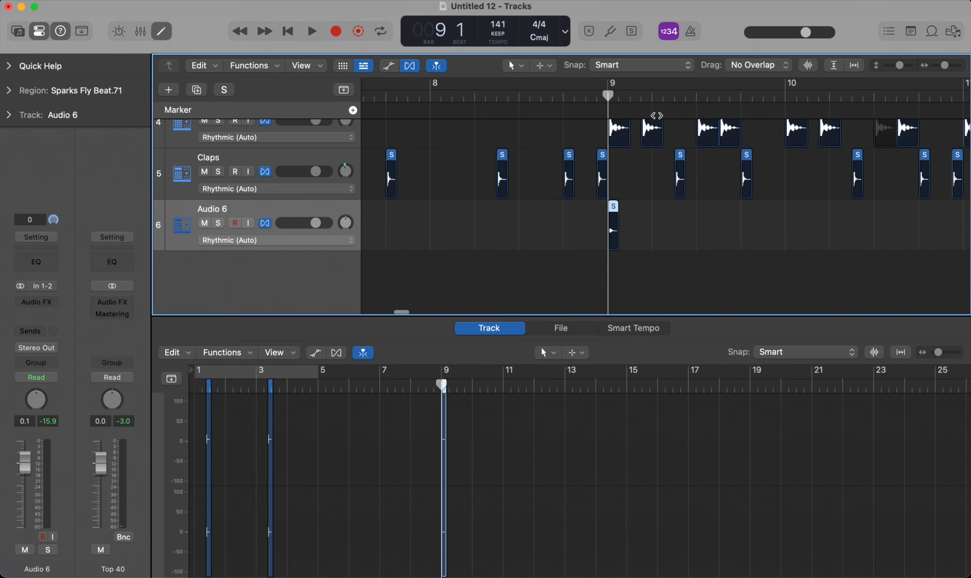
click(651, 97)
key(super+r)
key(;)
Step: Copy the two Audio 6 hits in bar 9 to 9 3, and the resulting four hits to the start of bar 10
drag(709, 244, 536, 229)
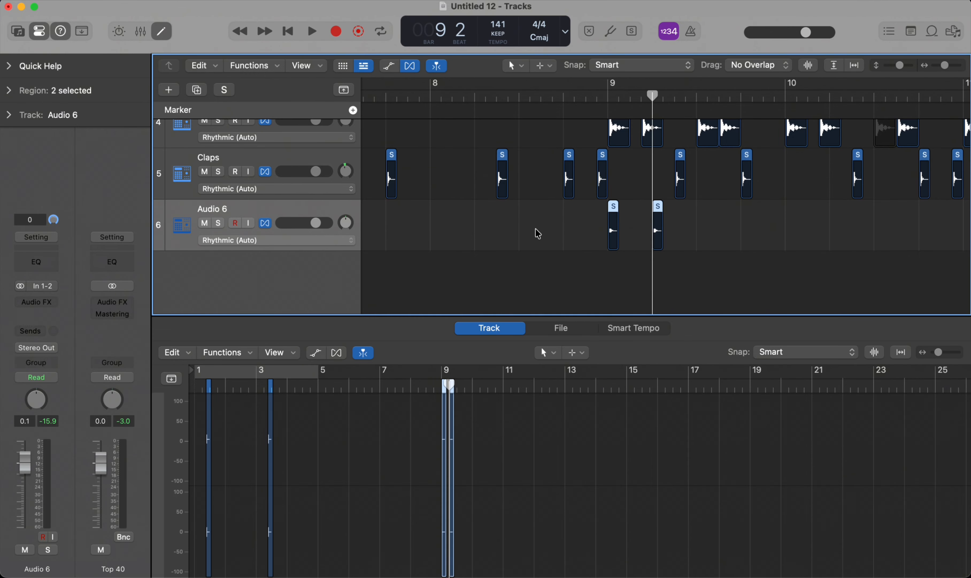
click(693, 98)
key(super+v)
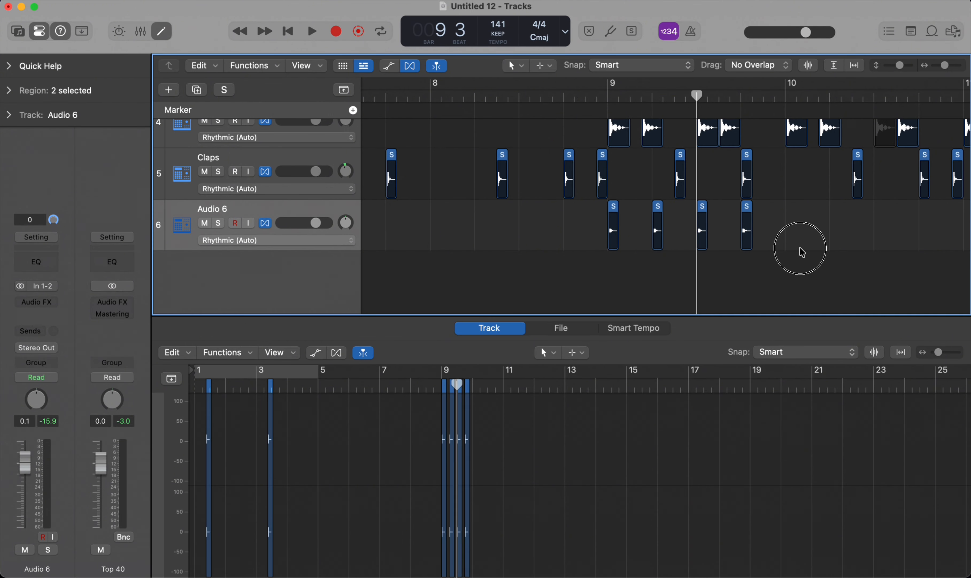
drag(799, 249, 542, 215)
click(789, 96)
key(super+r)
key(;)
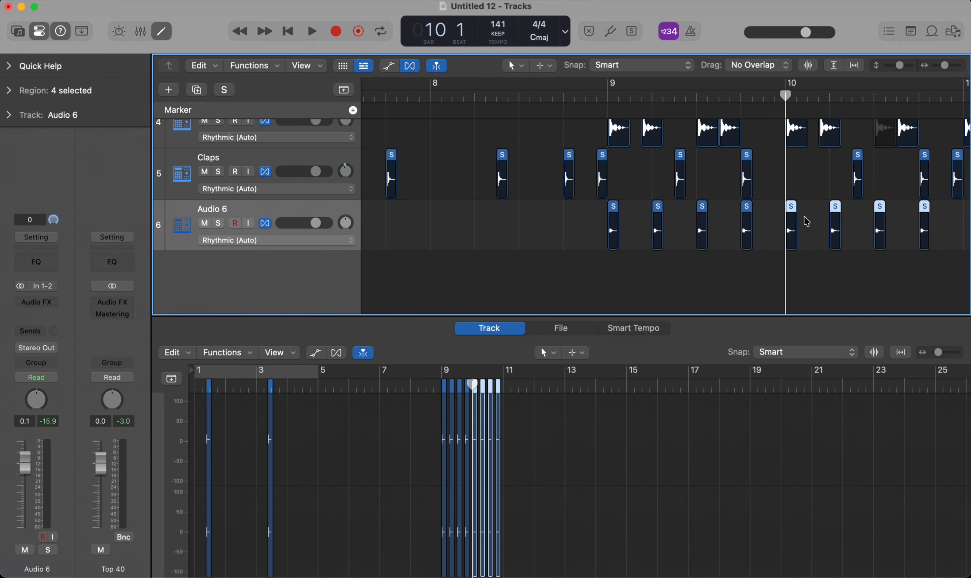
Step: Duplicate the eight Audio 6 hits of bars 9 and 10 so the copies start at bar 11
scroll(806, 221, down, 4)
scroll(839, 242, down, 1)
drag(891, 227, 630, 231)
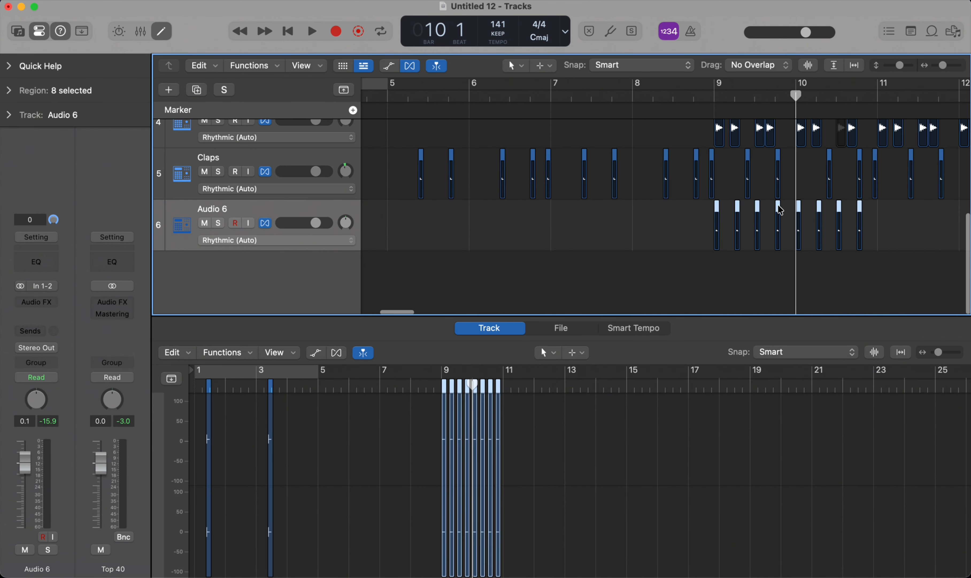
scroll(804, 174, right, 5)
click(759, 94)
key(super+r)
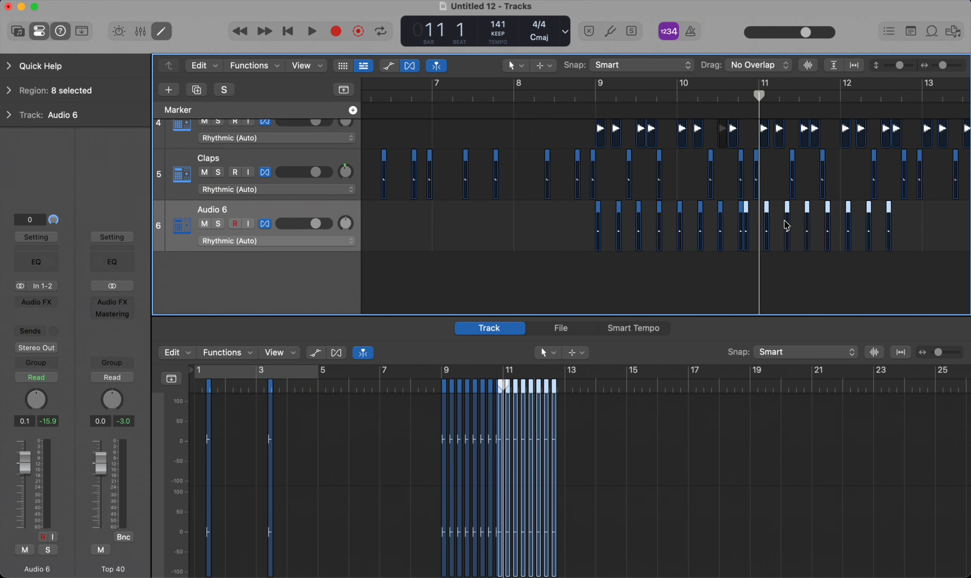
scroll(774, 217, down, 3)
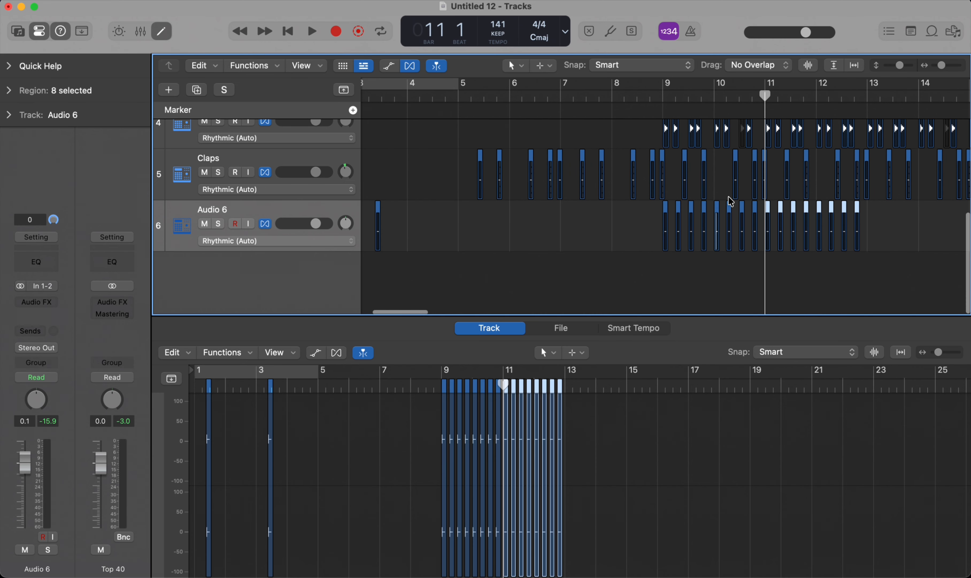
Step: Copy the sixteen Audio 6 hits of bars 9 to 12 to the start of bar 13
scroll(776, 221, right, 4)
drag(752, 223, 386, 250)
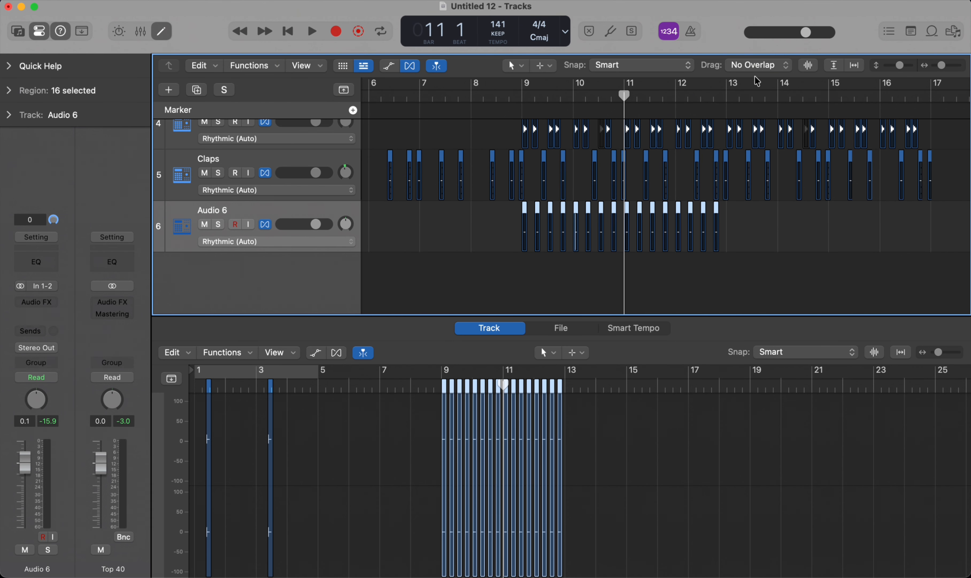
click(727, 95)
key(super+v)
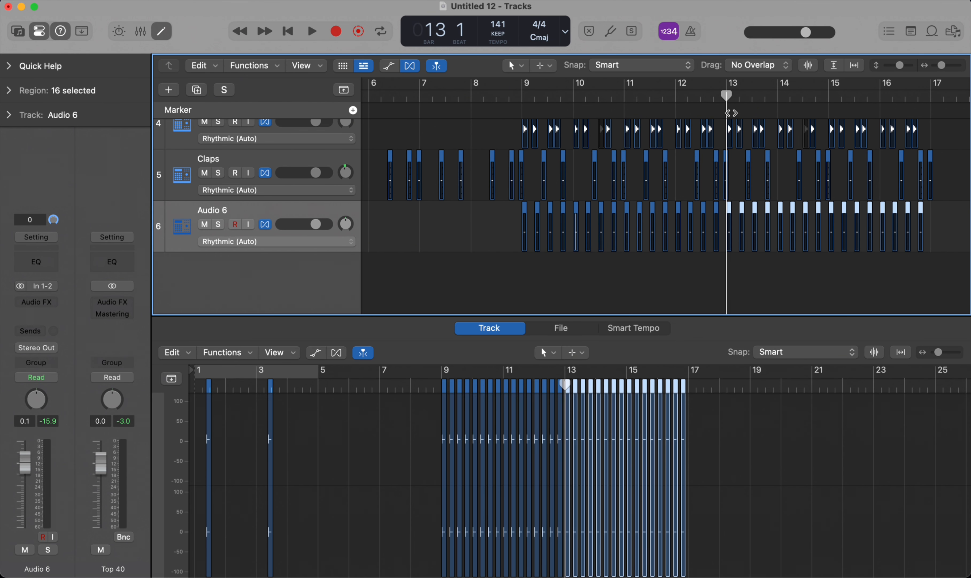
Step: Play the new hits from just before bar 9, stop, set the Audio 6 track's pan to +20 and deselect the regions
click(510, 95)
key(space)
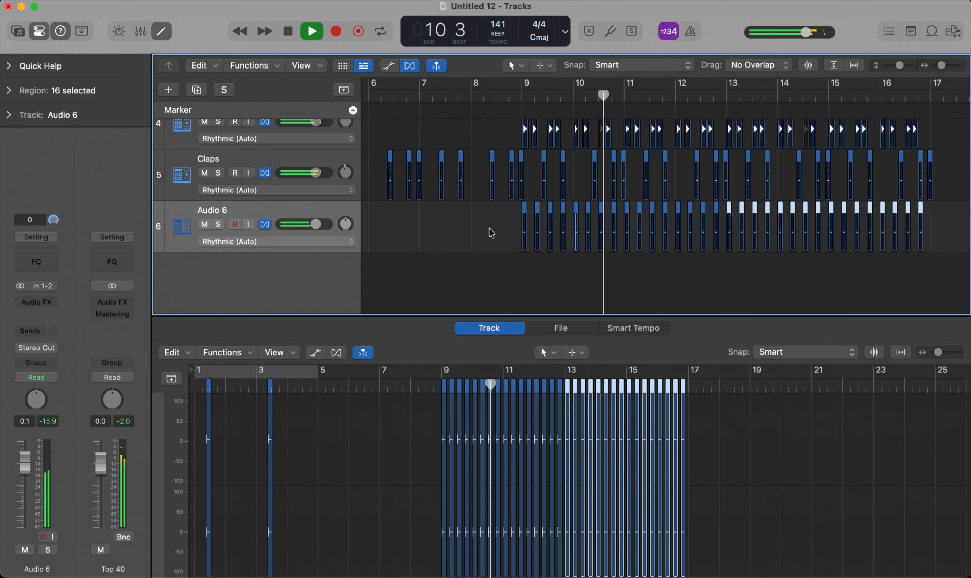
scroll(566, 241, up, 3)
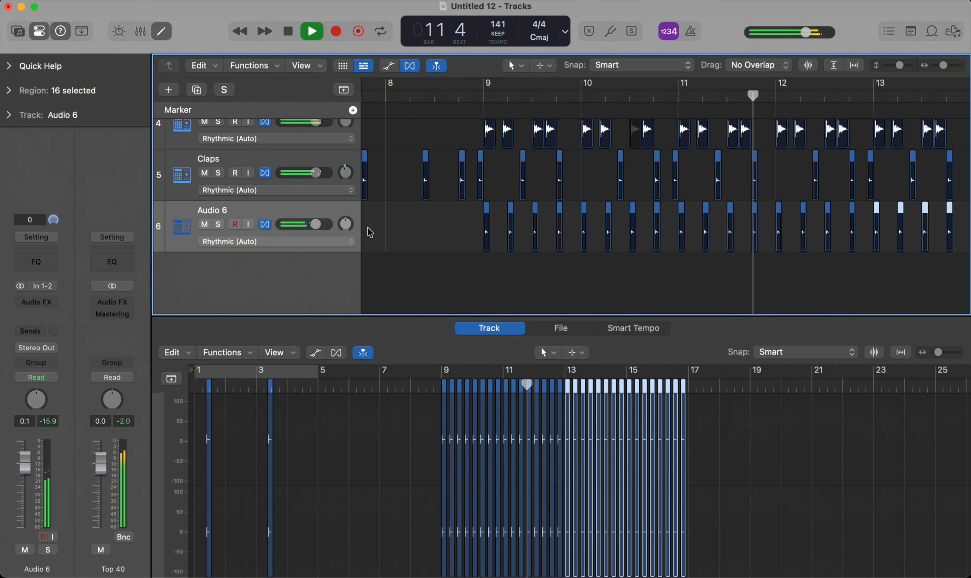
key(space)
drag(346, 229, 346, 221)
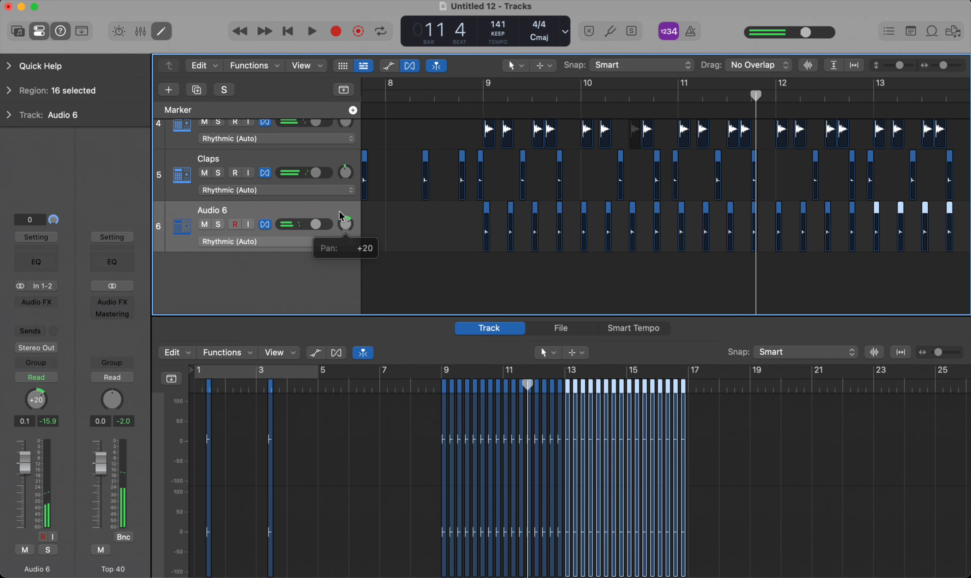
click(520, 226)
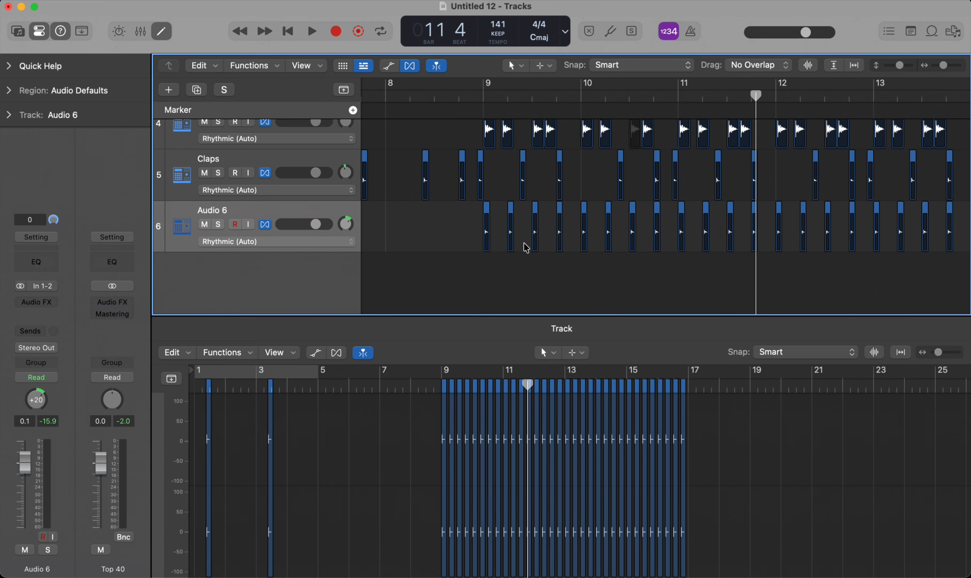
Step: Reset the Audio 6 track's pan to centre and mute its beat 2 and beat 4 hits in bar 9
drag(348, 226, 349, 229)
drag(517, 234, 482, 227)
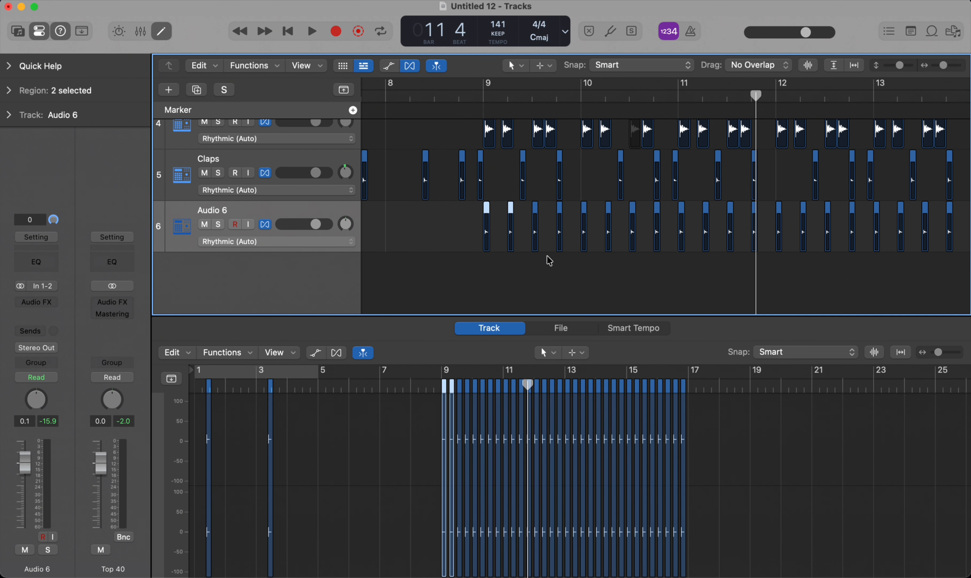
click(527, 246)
click(511, 242)
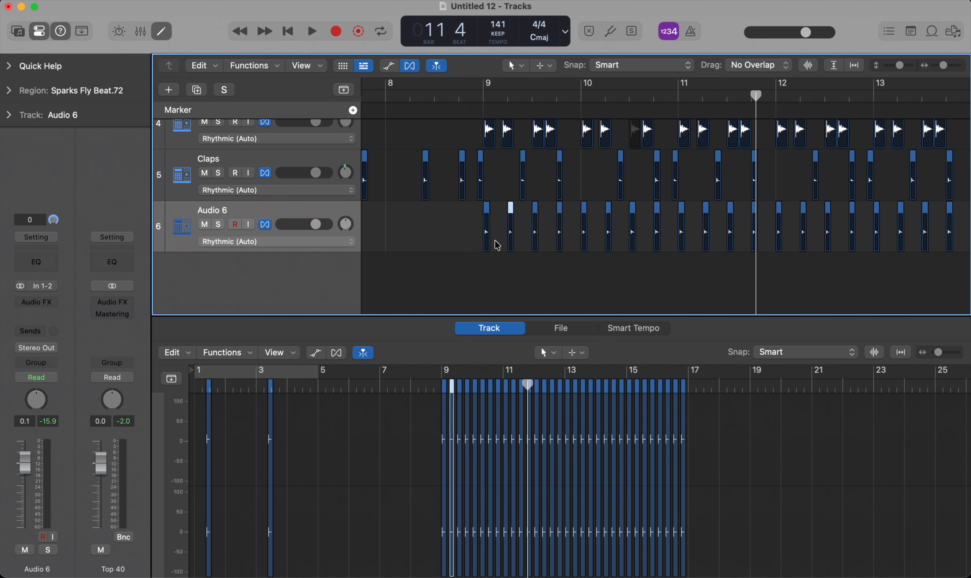
click(535, 246)
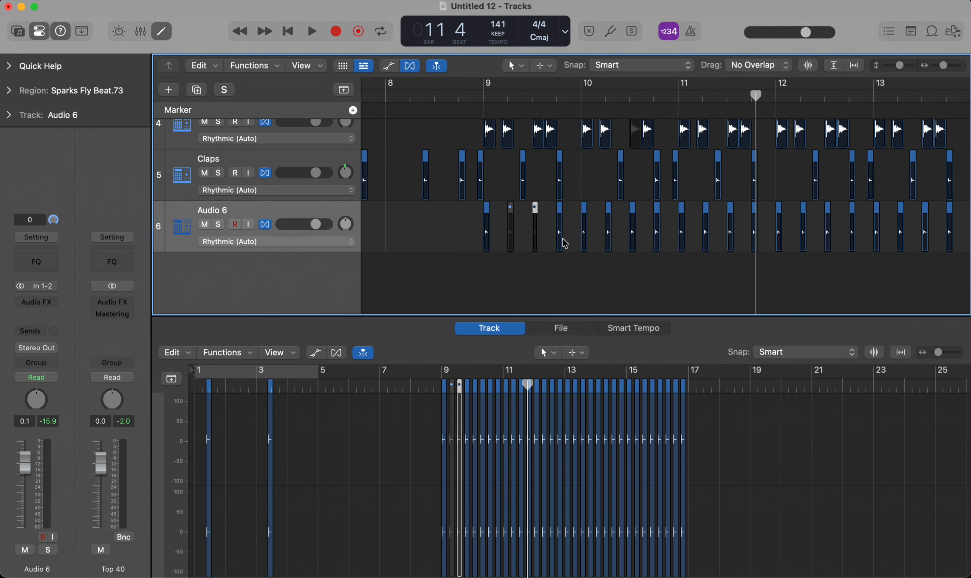
click(577, 239)
click(522, 232)
click(561, 236)
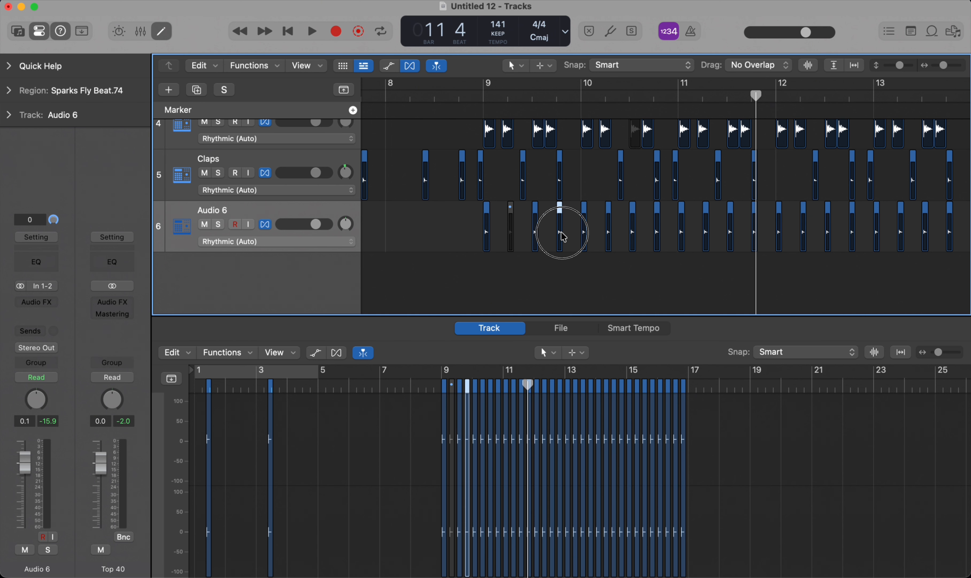
Step: Mute the Audio 6 hits on beats 2 and 4 of bars 10, 11 and 12
click(600, 236)
click(648, 242)
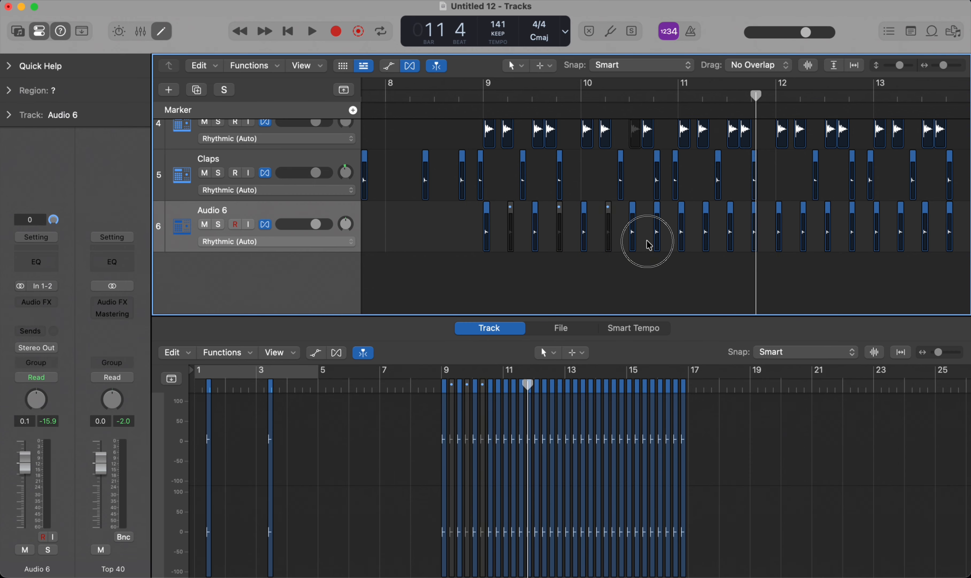
click(656, 244)
click(706, 245)
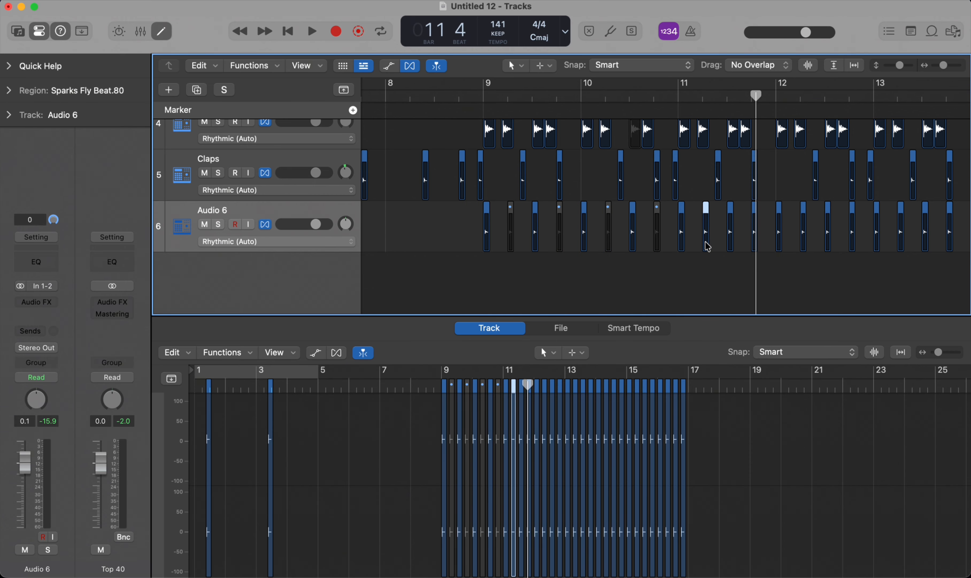
click(743, 241)
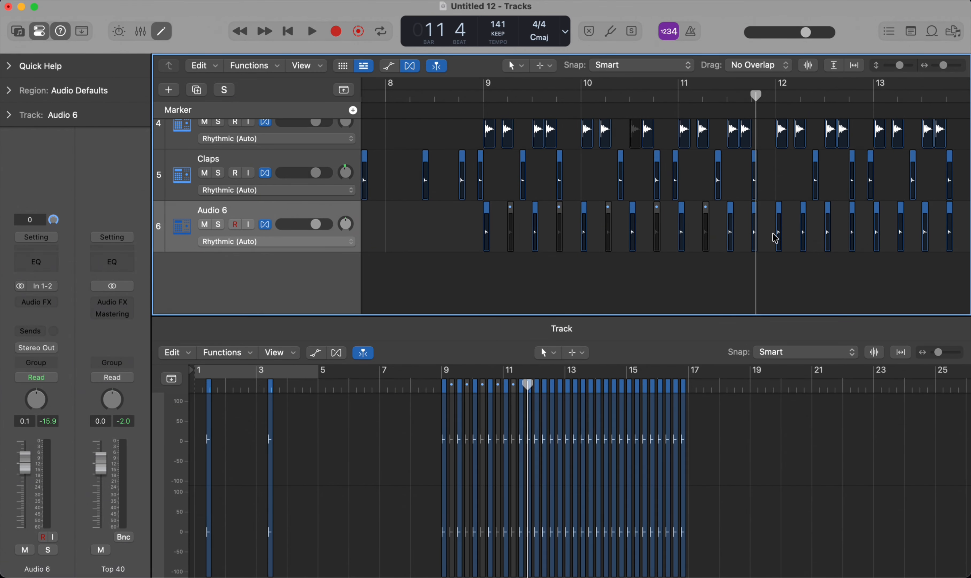
click(754, 237)
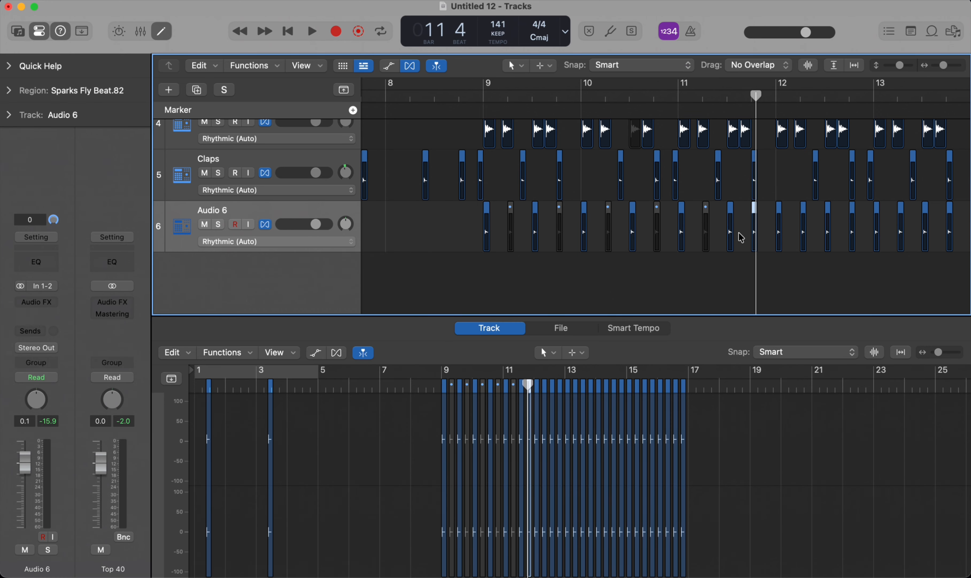
click(803, 236)
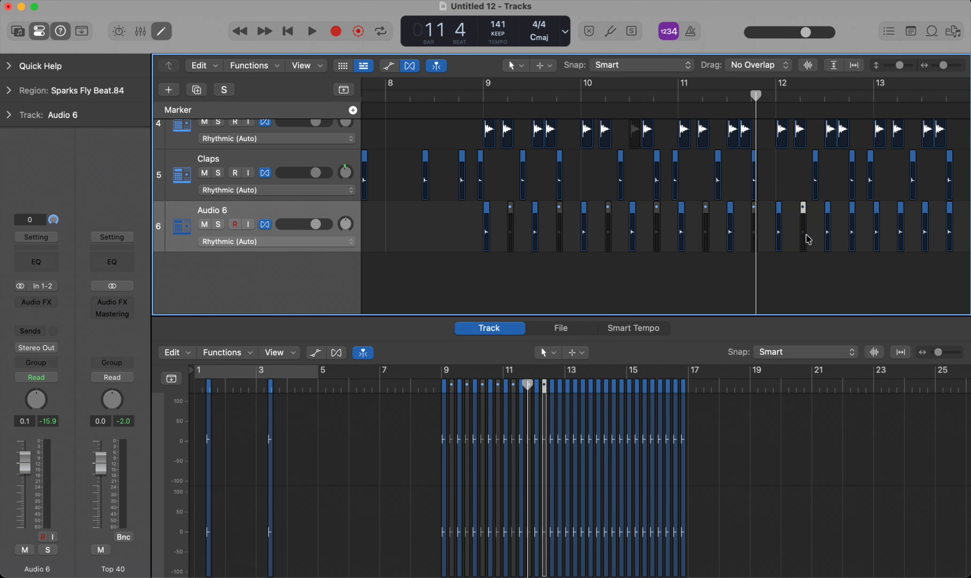
scroll(807, 235, right, 3)
click(790, 235)
key(ctrl+m)
scroll(773, 235, right, 1)
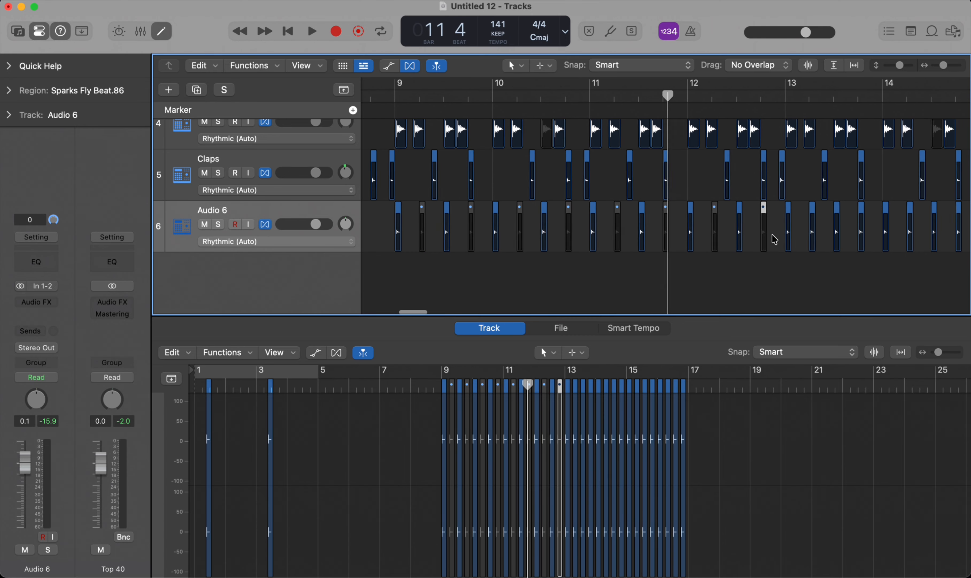
Step: Mute the Audio 6 hits on beats 2 and 4 of bars 13 and 14
click(793, 238)
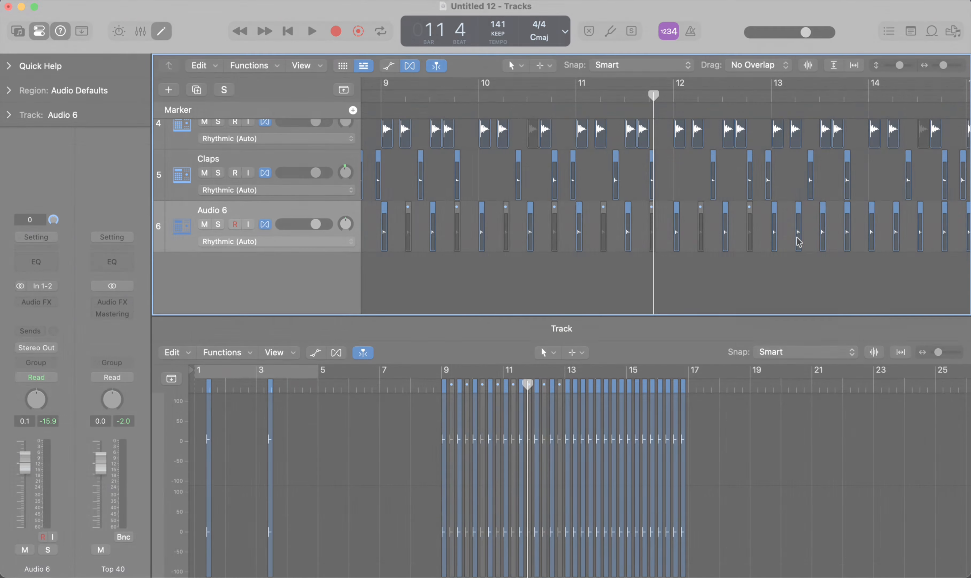
click(799, 240)
scroll(786, 236, right, 2)
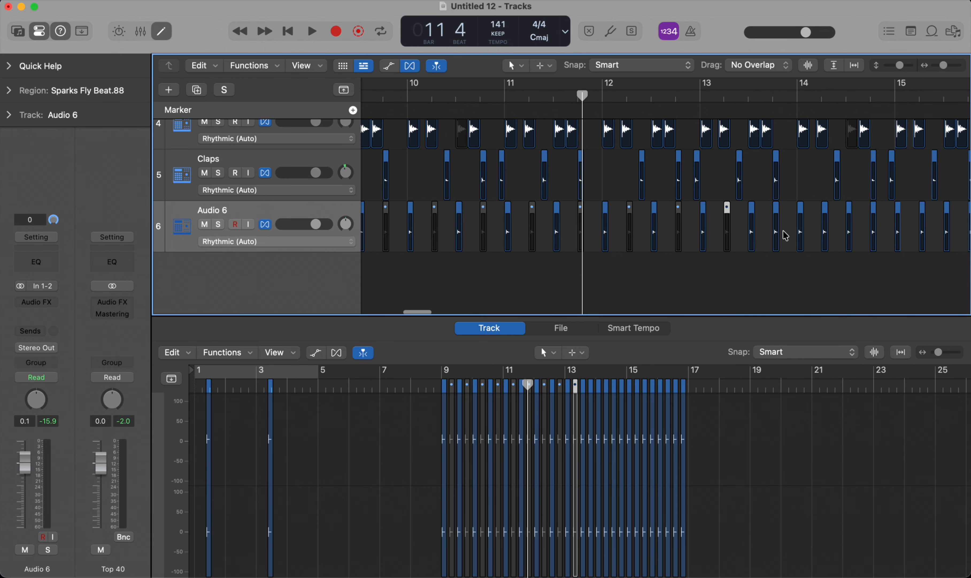
click(775, 235)
click(821, 236)
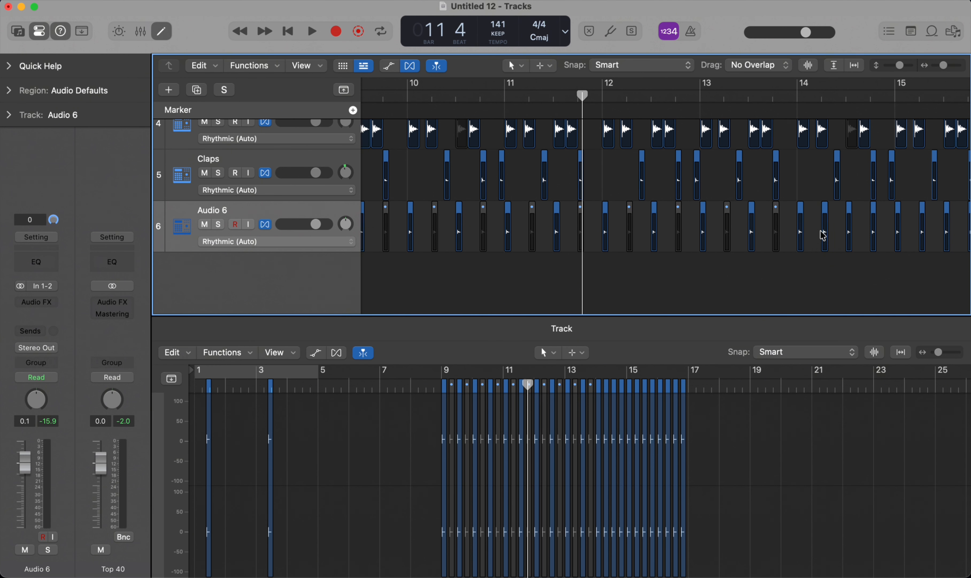
click(825, 238)
click(871, 240)
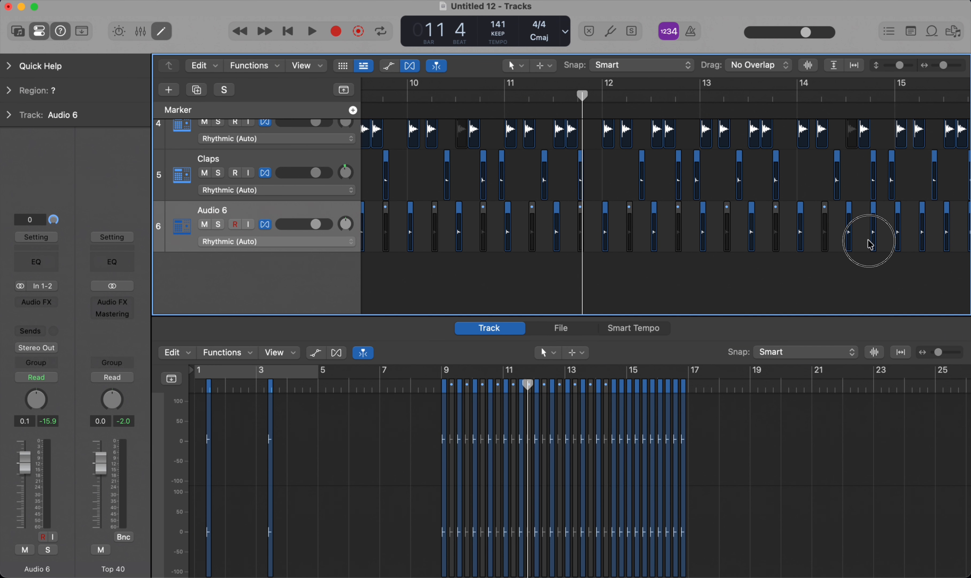
Step: Mute the Audio 6 hits on beats 2 and 4 of bars 15 and 16
scroll(871, 241, right, 3)
click(855, 239)
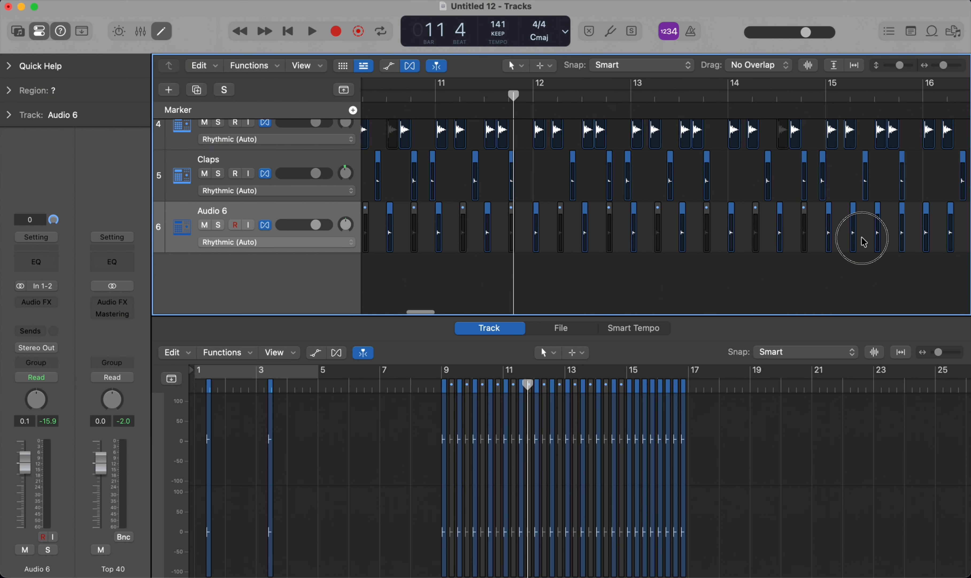
scroll(848, 241, right, 3)
click(821, 238)
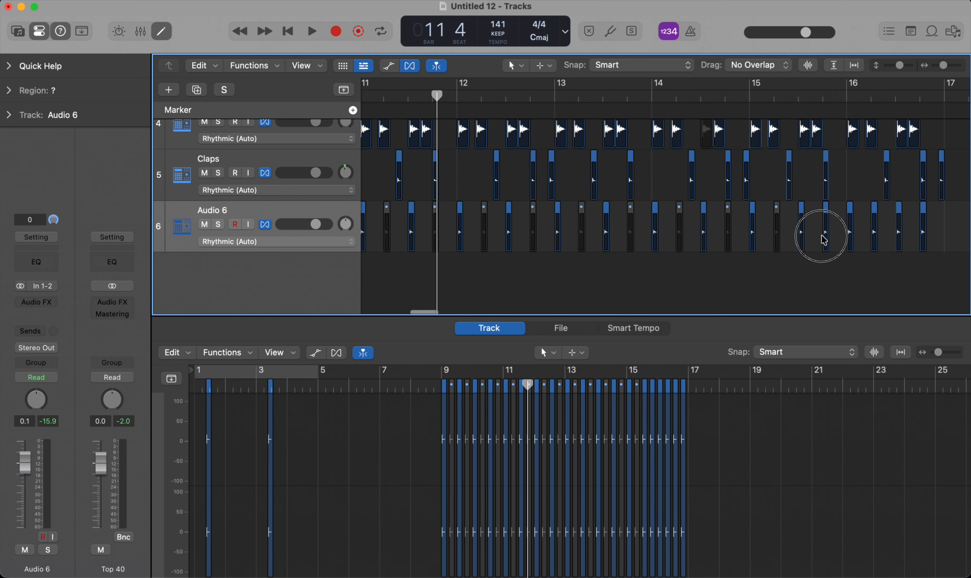
scroll(821, 240, right, 2)
scroll(821, 240, right, 2)
click(816, 240)
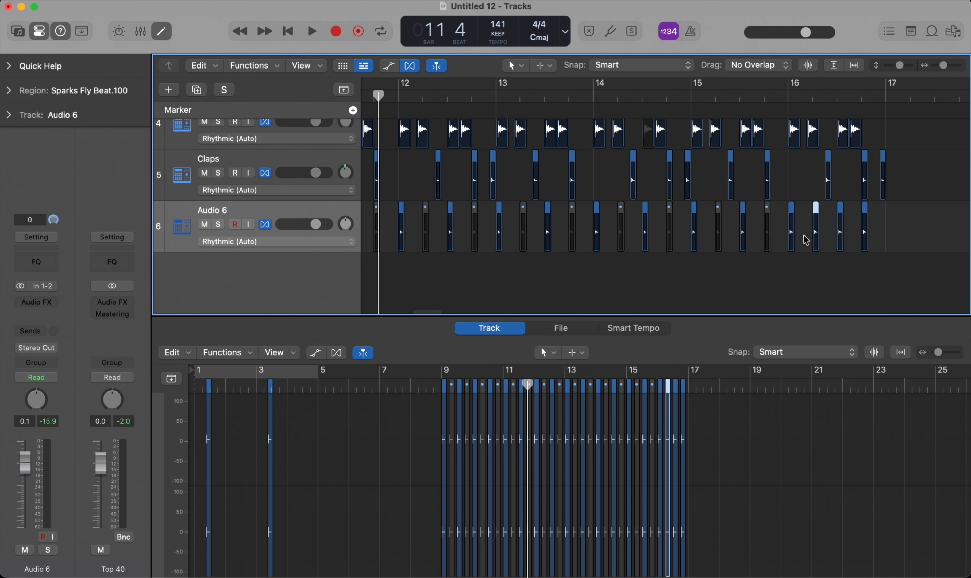
click(841, 238)
click(890, 239)
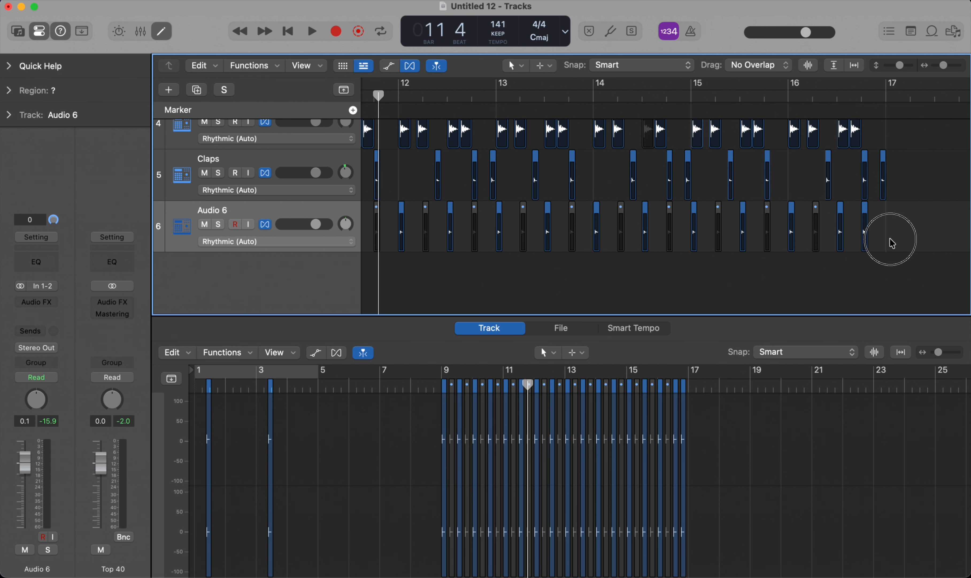
click(865, 240)
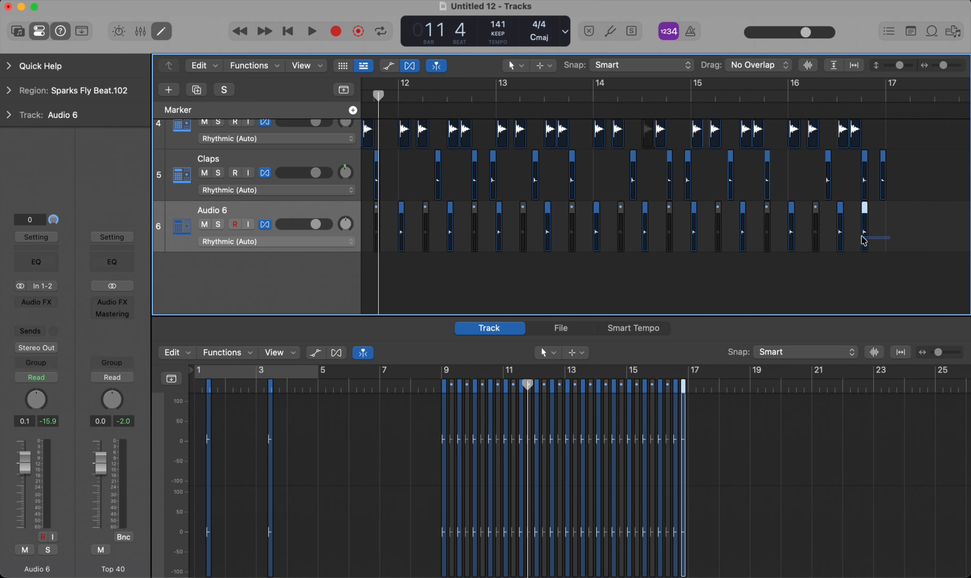
Step: Select the Audio 6 track and add a send to Bus 4 → 1/4 Delay
click(306, 209)
scroll(282, 210, left, 10)
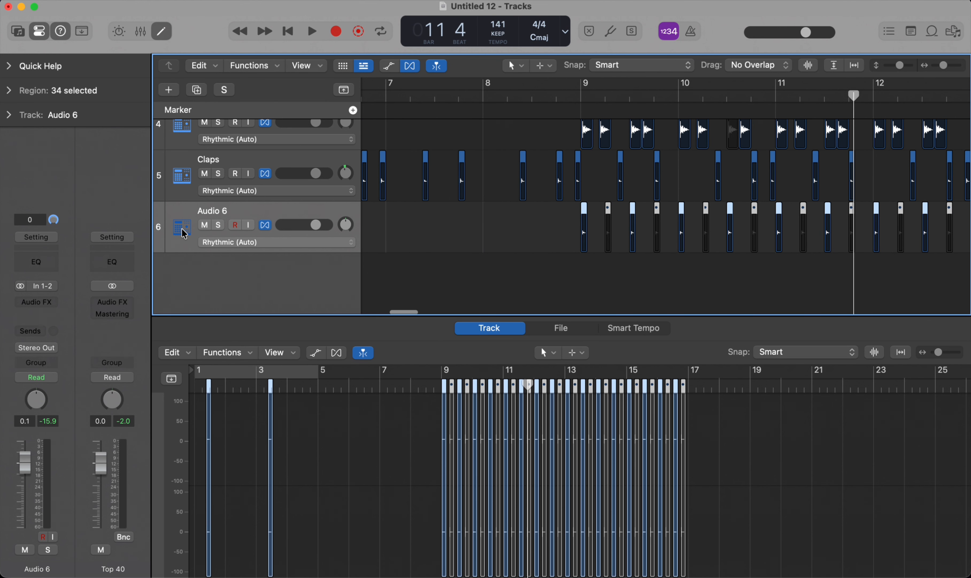
click(28, 331)
mouse_move(93, 450)
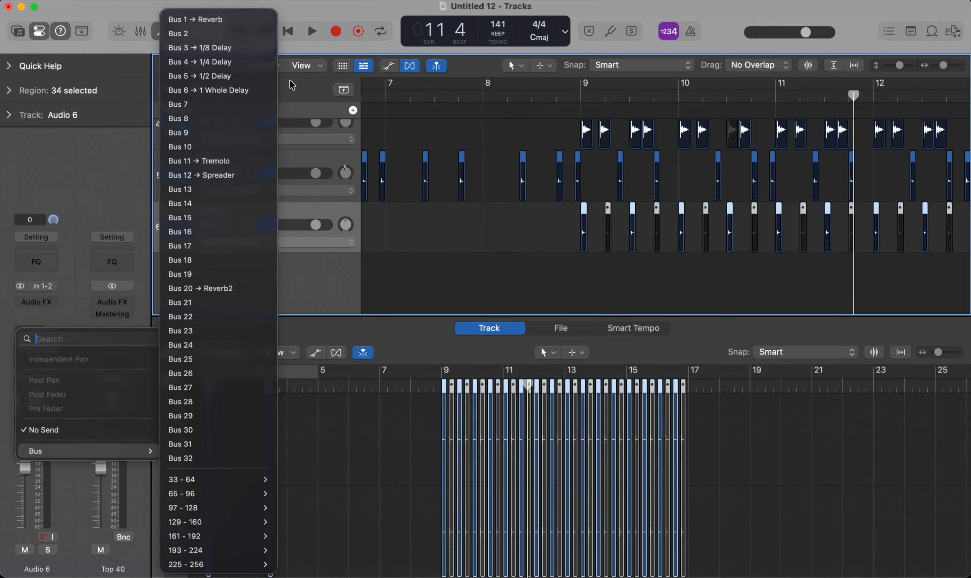
click(211, 60)
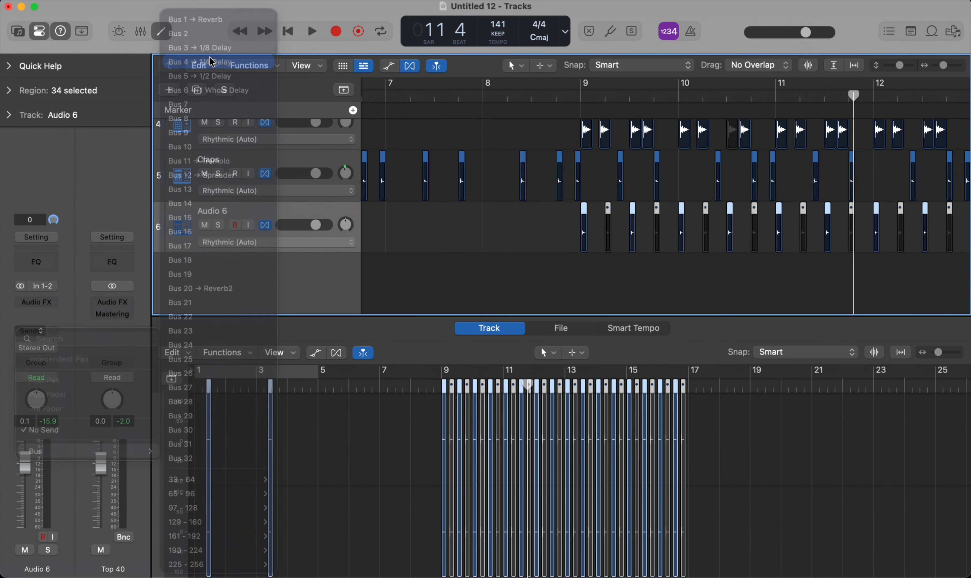
Step: Solo Audio 6, set its Bus 4 send level to -15.2 and play the delayed hits from just before bar 9, then stop
click(563, 99)
click(218, 224)
key(space)
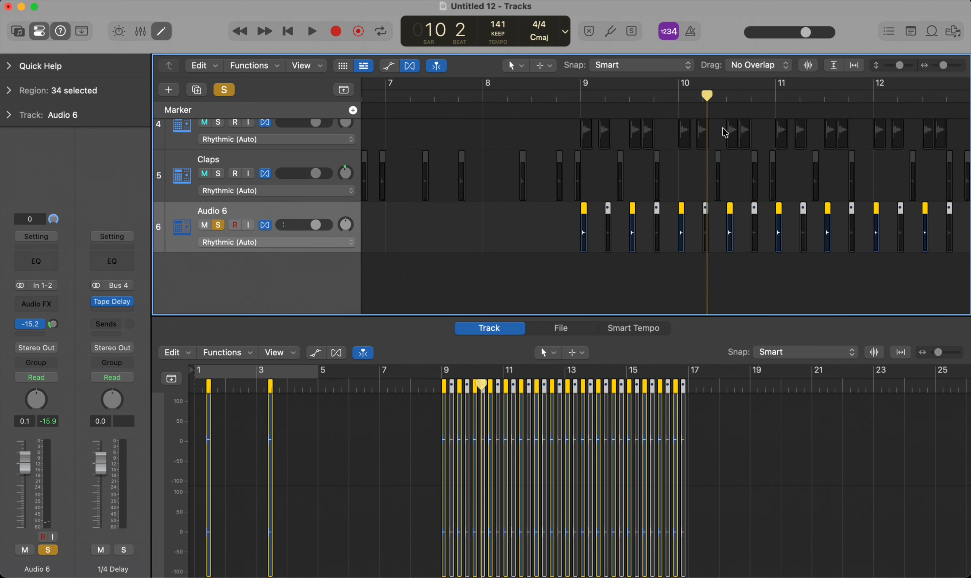
click(570, 95)
key(space)
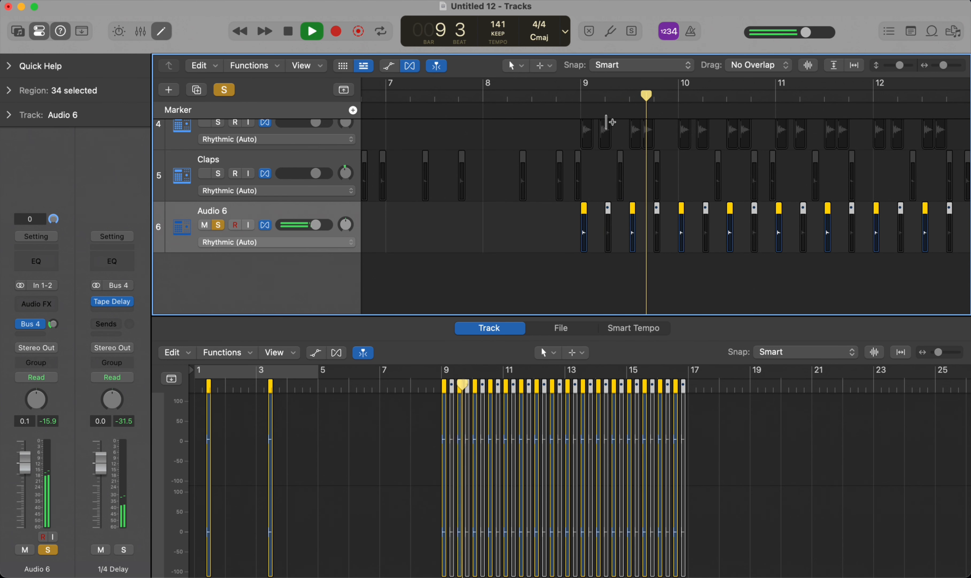
key(space)
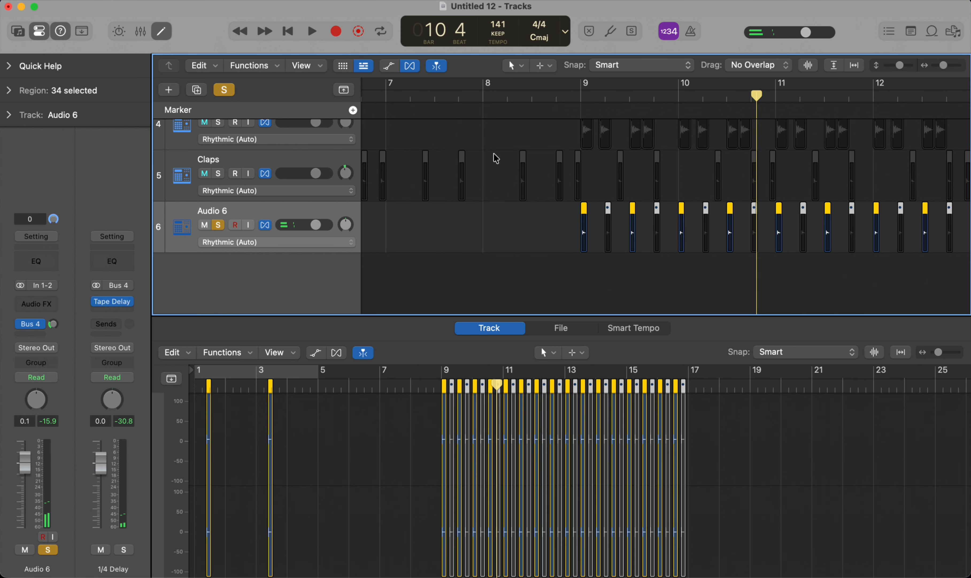
Step: Turn off the Audio 6 solo, play the mix from just before bar 9 and set the Audio 6 track's pan to -19
key(ctrl+s)
click(552, 90)
key(space)
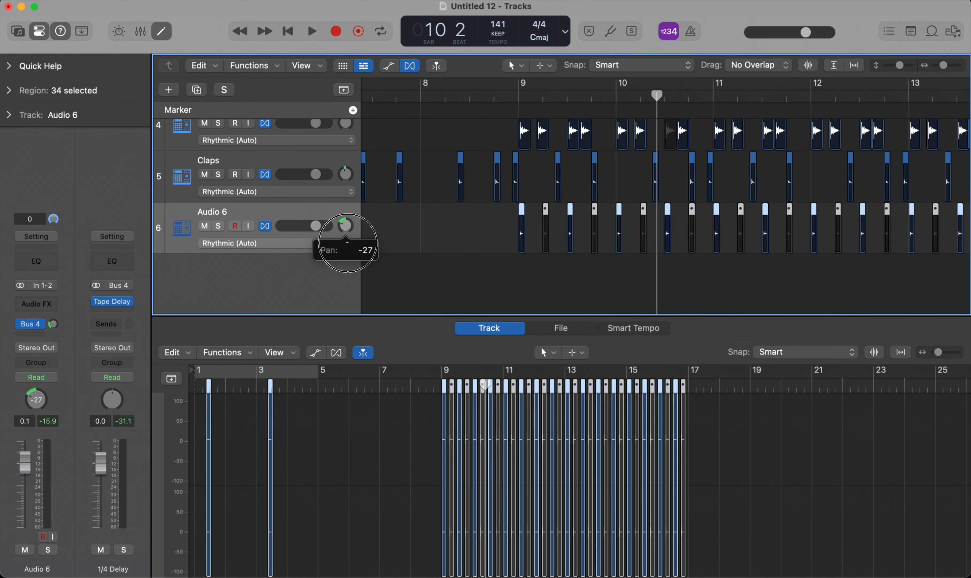
scroll(348, 243, up, 3)
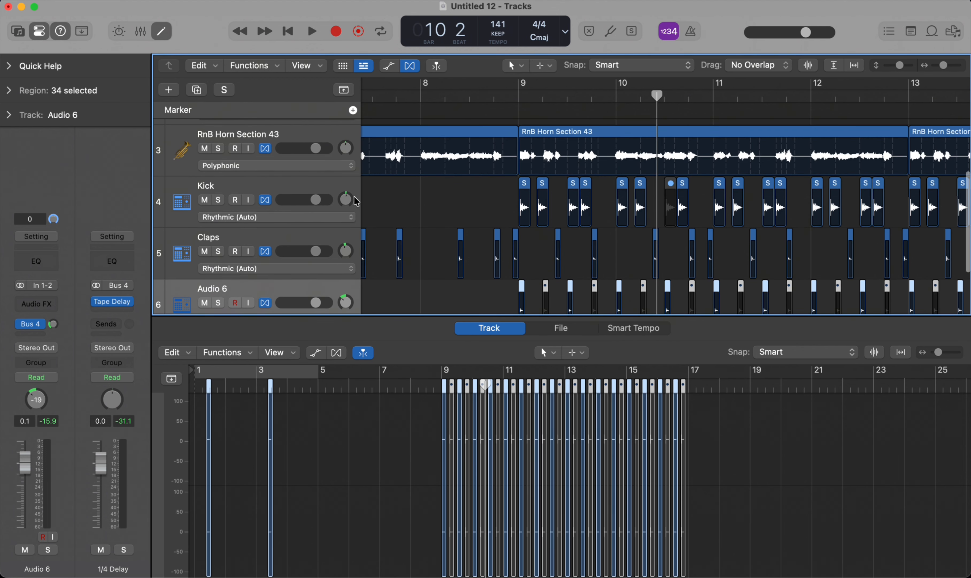
scroll(455, 178, down, 3)
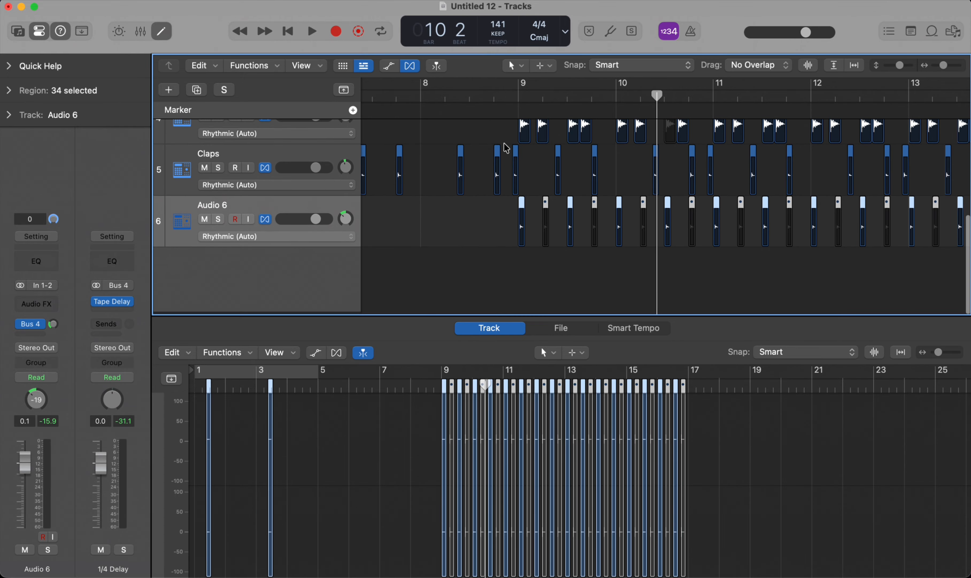
Step: Play the full beat from just before bar 9 to the end of bar 12, deselecting the regions, and stop
click(501, 96)
key(space)
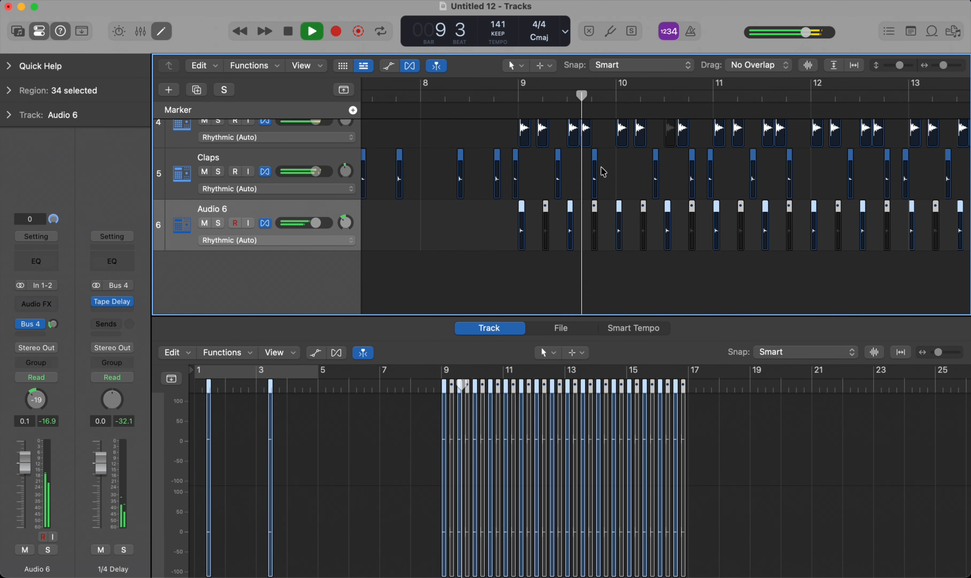
scroll(718, 217, right, 4)
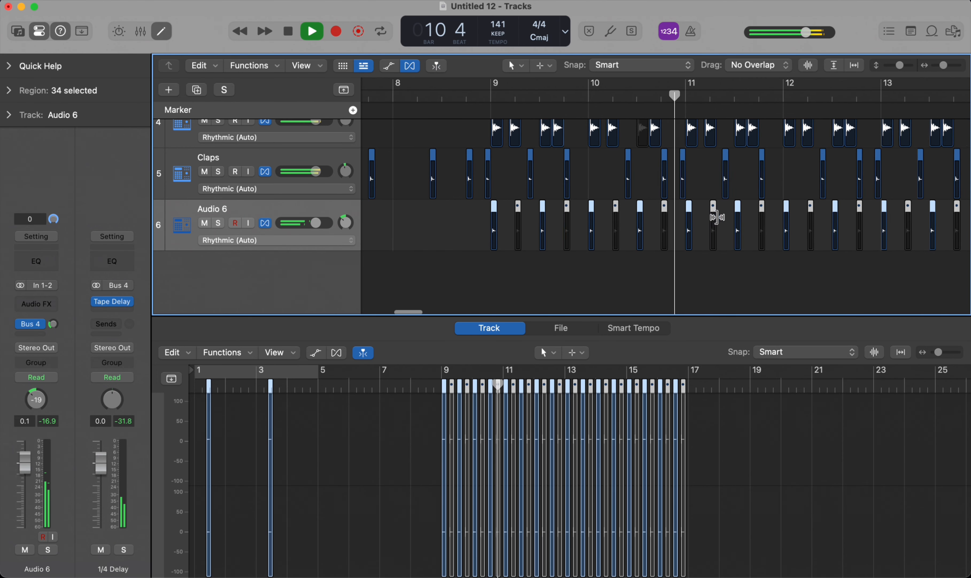
click(693, 275)
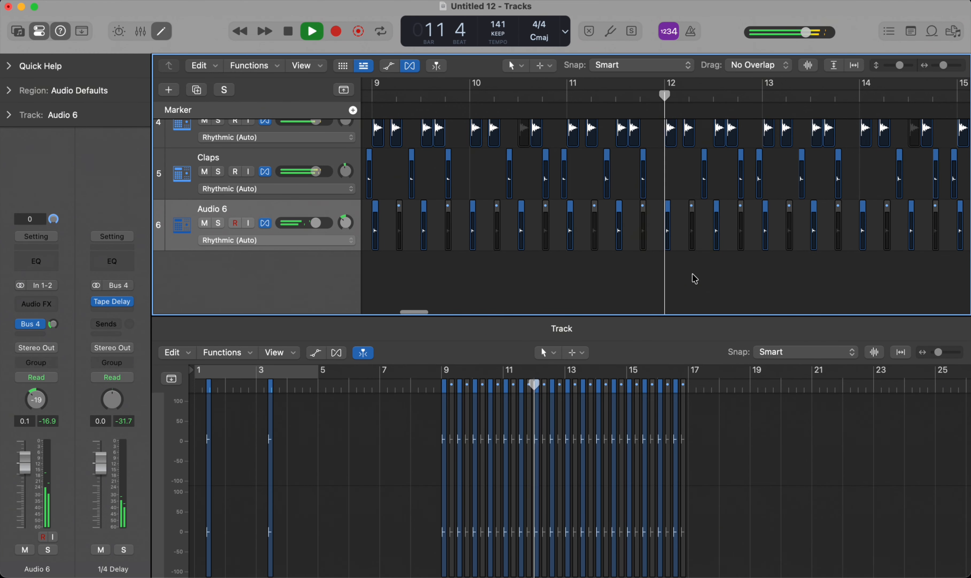
scroll(717, 264, right, 3)
key(space)
Step: Move the sixteen Audio 6 hits of bars 13 to 16 to a new track directly below and set that track's pan to +18
scroll(671, 255, down, 5)
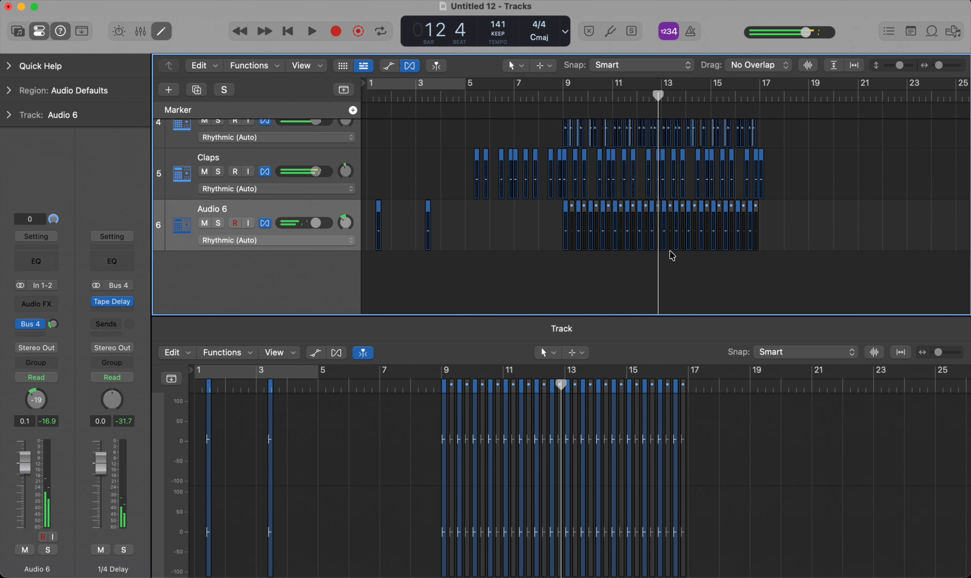
scroll(755, 236, up, 5)
drag(803, 234, 598, 227)
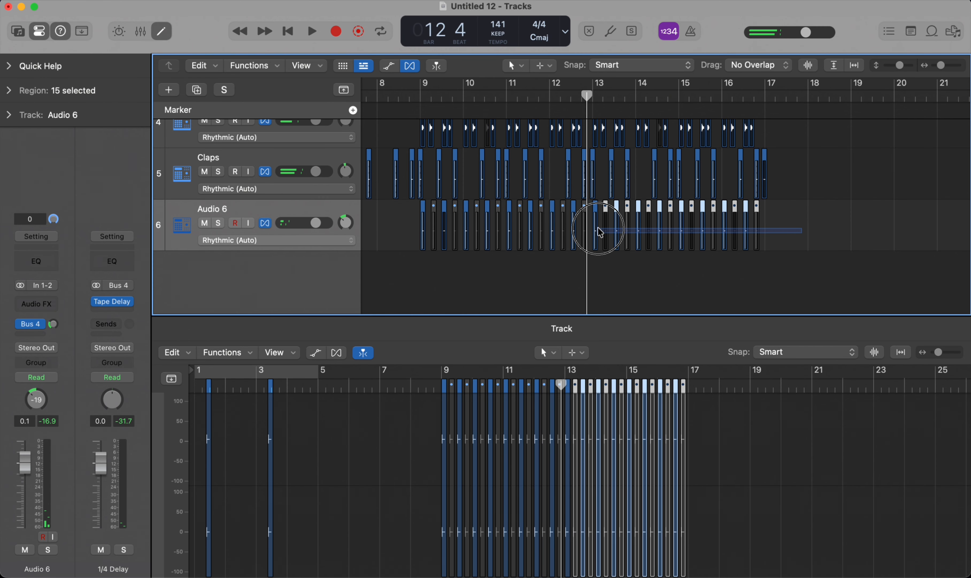
drag(810, 228, 613, 263)
scroll(591, 229, up, 5)
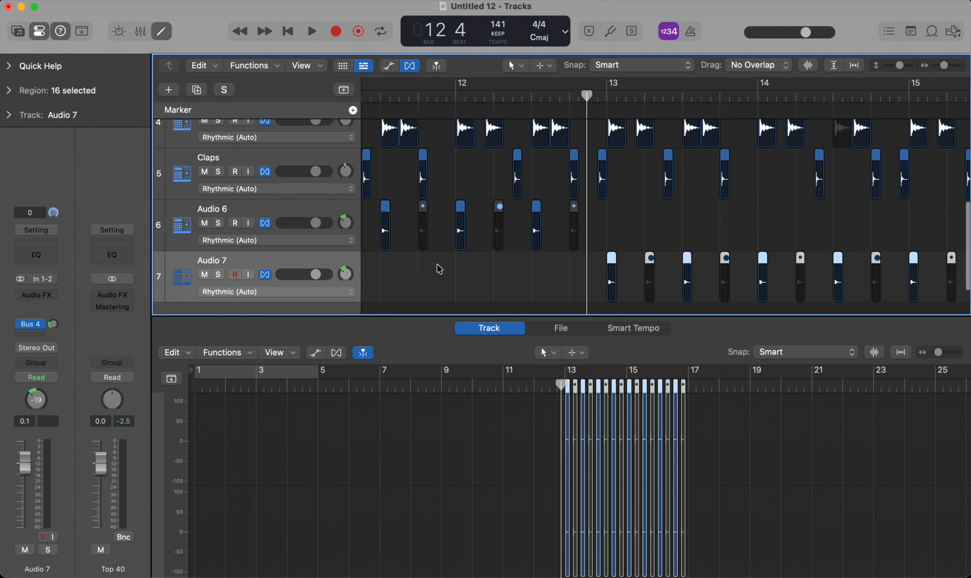
drag(345, 273, 340, 250)
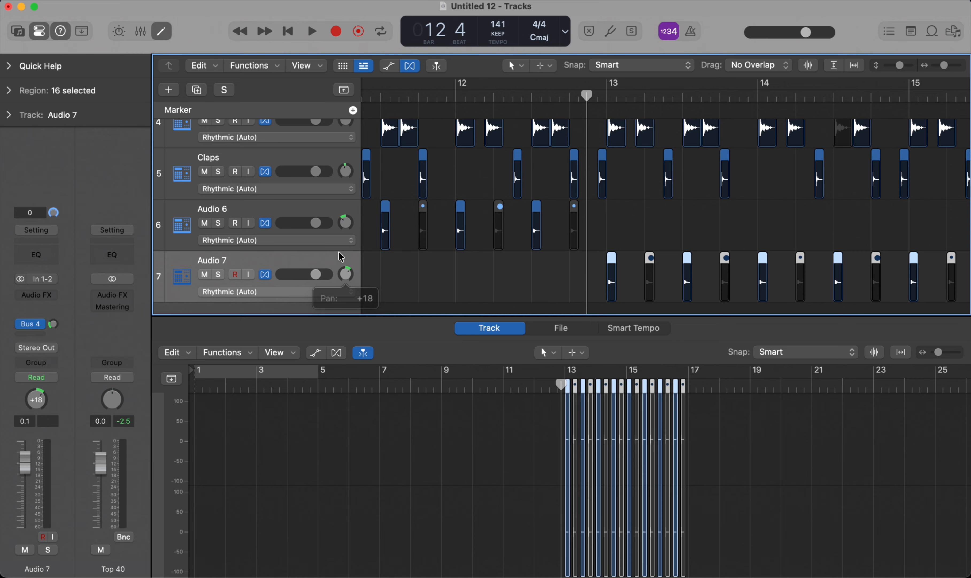
Step: Play the mix with the Audio 7 hits from just before bar 13 to the end of bar 16, then stop
key(space)
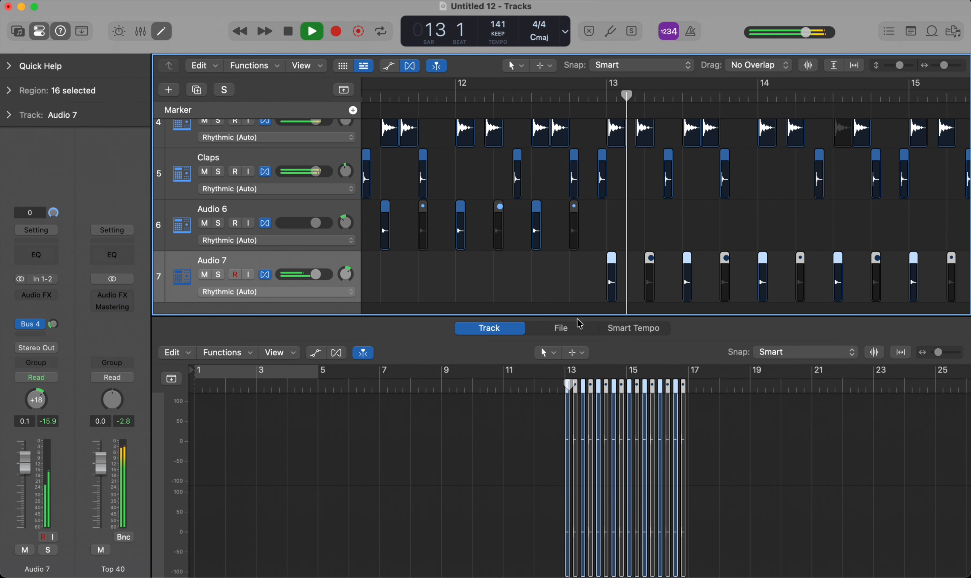
key(space)
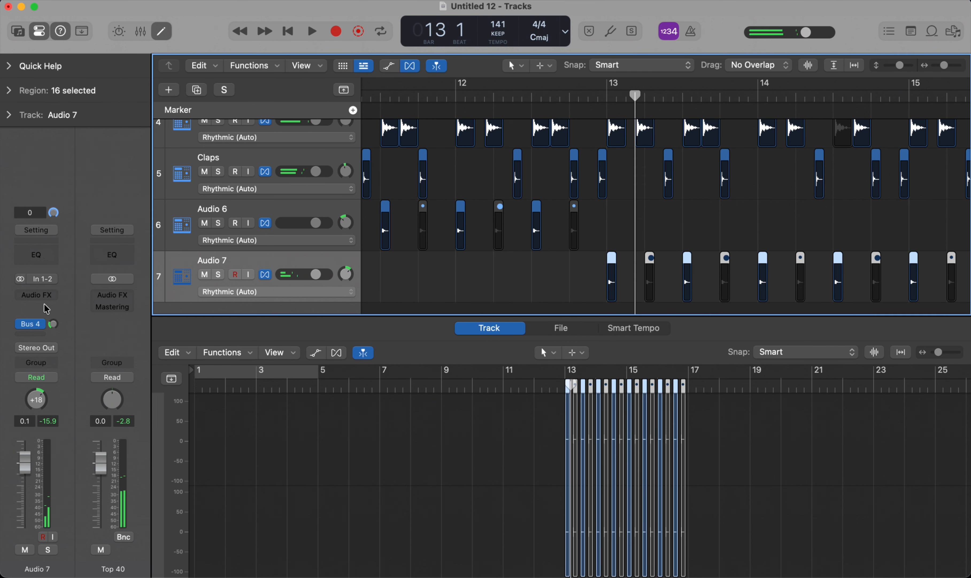
scroll(545, 190, down, 5)
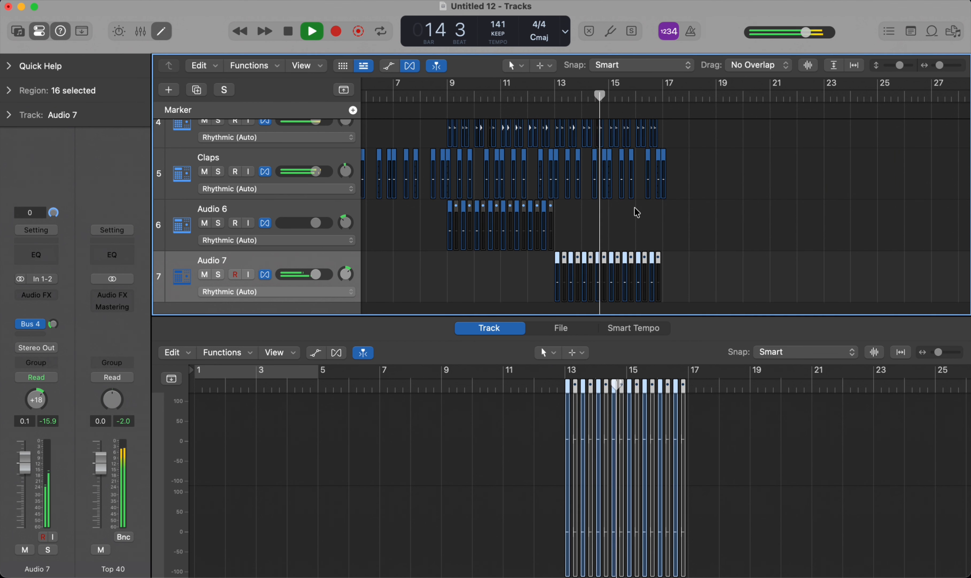
scroll(635, 200, down, 5)
scroll(635, 200, up, 5)
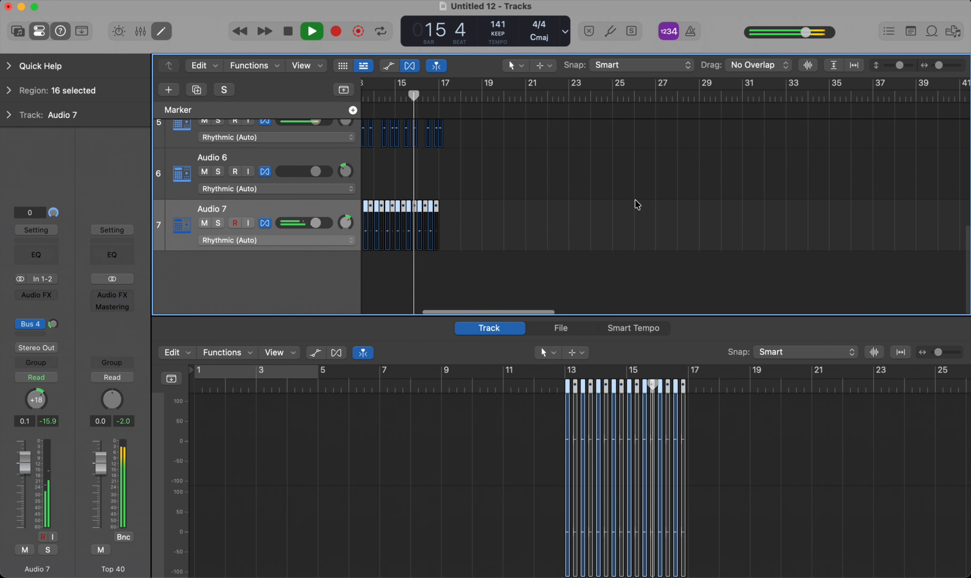
key(space)
scroll(637, 210, up, 2)
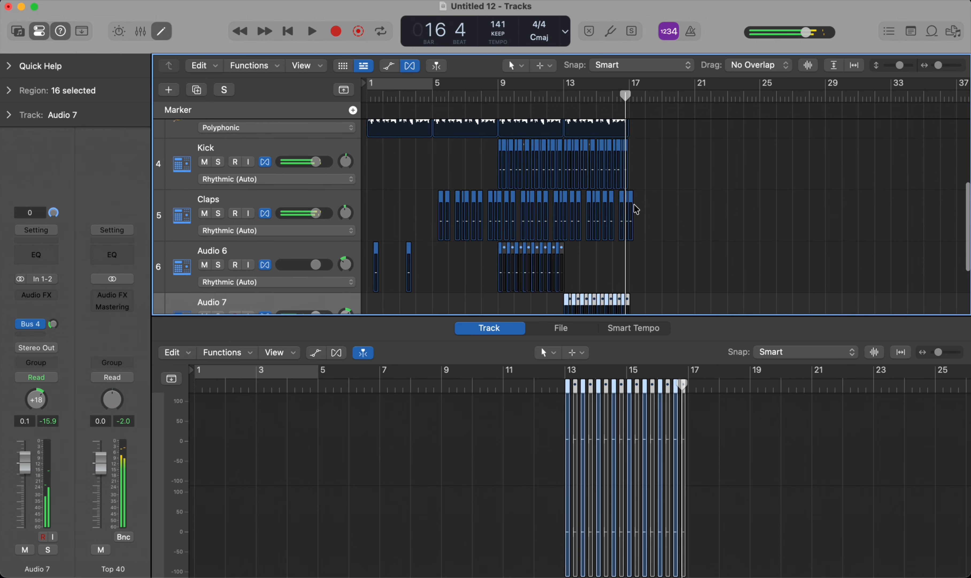
Step: Select the horn, Kick, Claps, Audio 6 and Audio 7 regions that form the beat up to the end of bar 16 and repeat them once
drag(683, 135, 497, 285)
key(super+r)
scroll(641, 141, up, 5)
scroll(633, 170, up, 3)
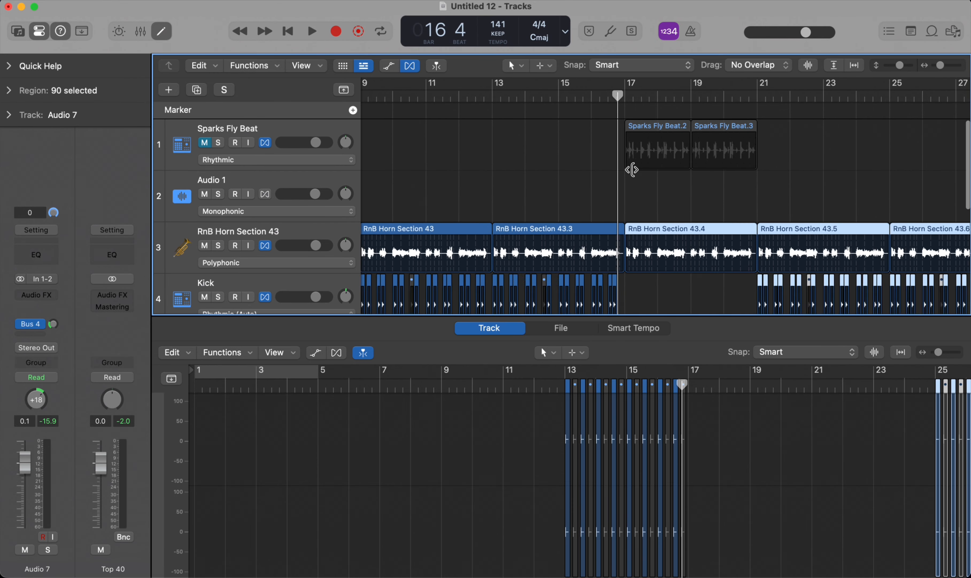
scroll(632, 170, up, 4)
right_click(614, 204)
click(591, 193)
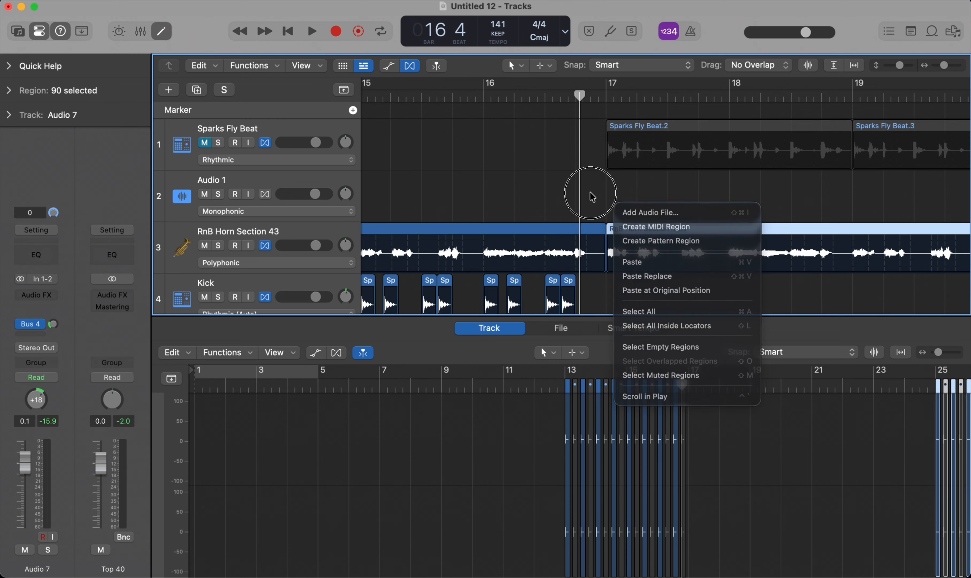
Step: Move the repeated regions four bars earlier so the copied kick and Audio 6 hits start at bar 17
scroll(591, 193, down, 5)
scroll(614, 190, down, 4)
scroll(613, 178, up, 2)
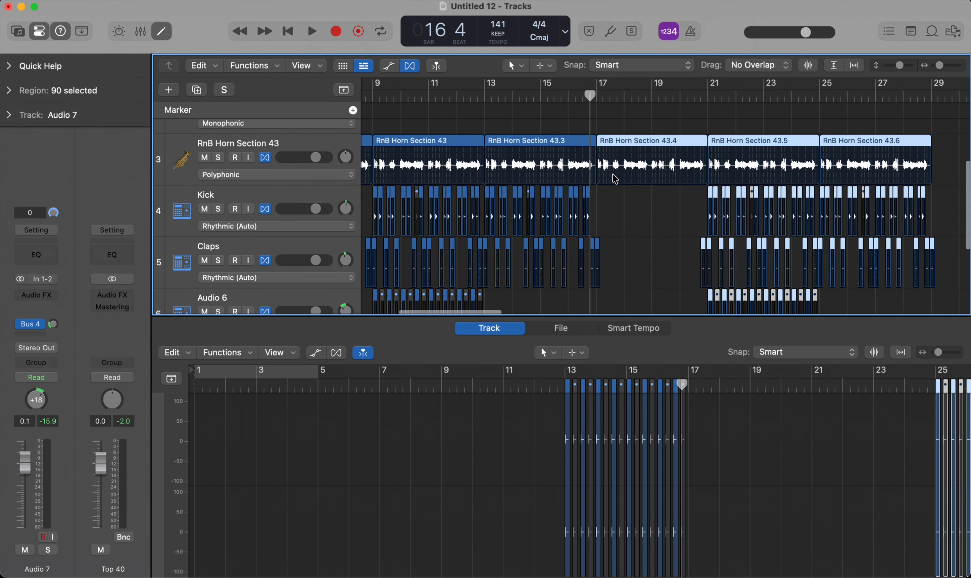
scroll(670, 154, left, 3)
drag(710, 141, 600, 160)
scroll(763, 234, up, 4)
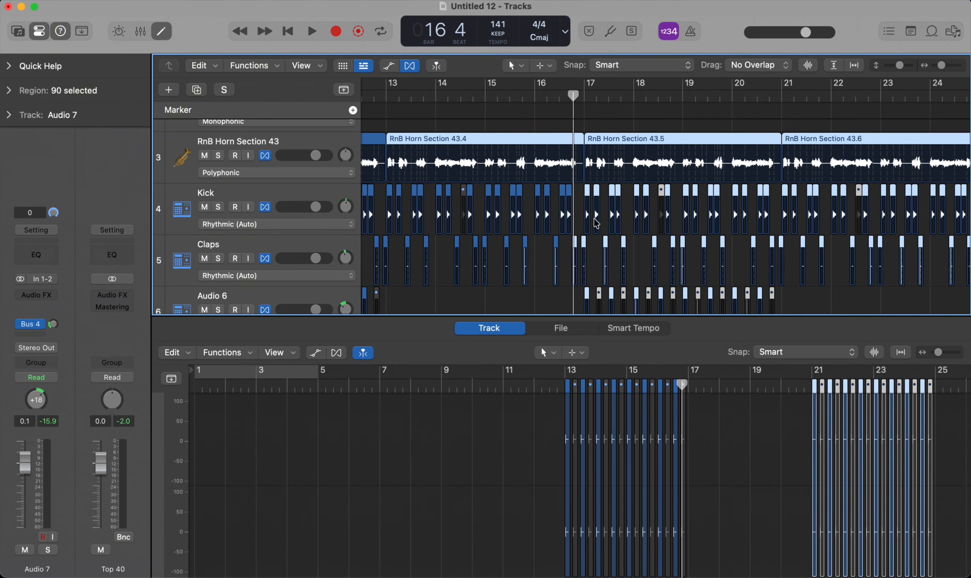
scroll(586, 196, up, 5)
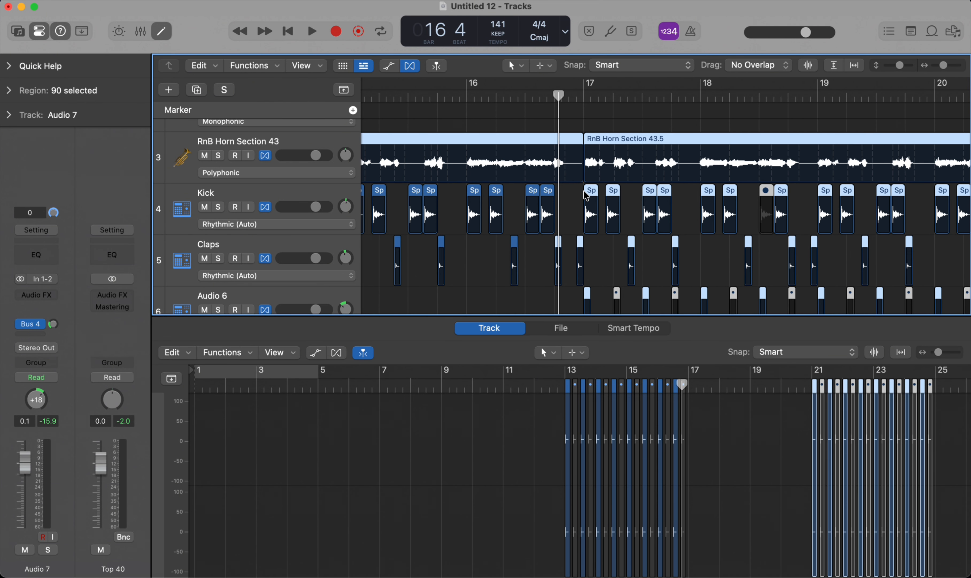
scroll(586, 196, down, 5)
scroll(630, 197, down, 3)
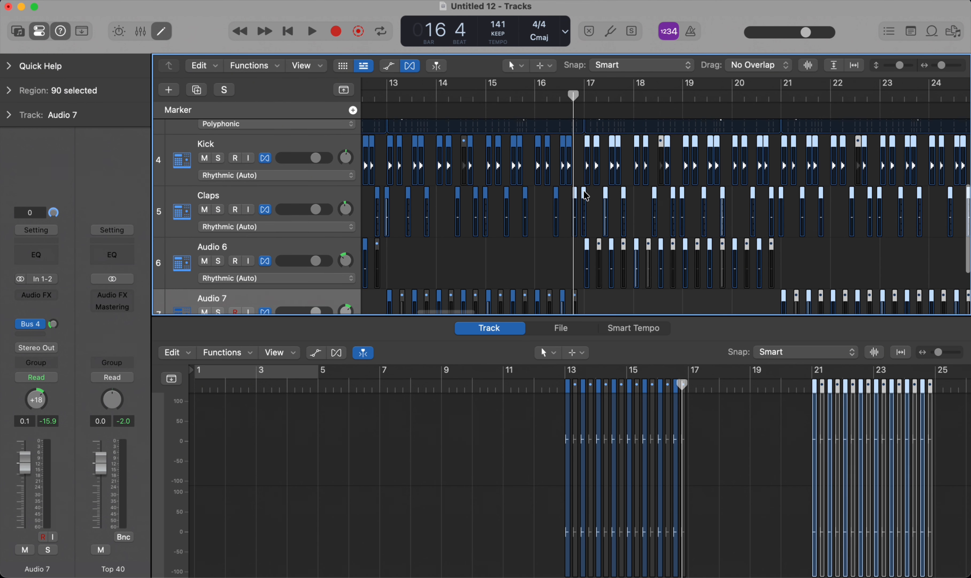
Step: Mute the five Claps hits in bars 17 and 18, play on to bar 20 and deselect the regions
drag(599, 198, 683, 198)
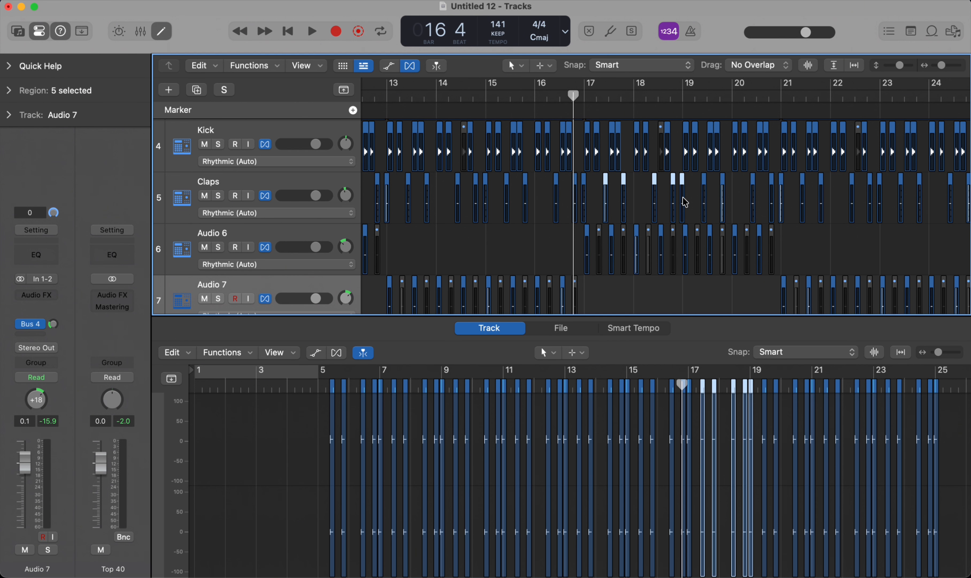
key(ctrl+m)
key(space)
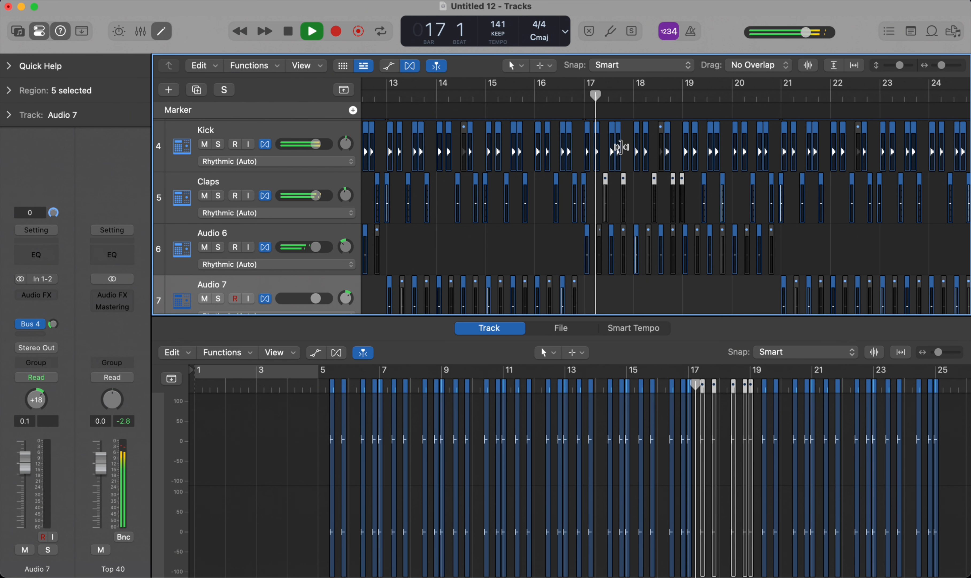
scroll(638, 201, right, 3)
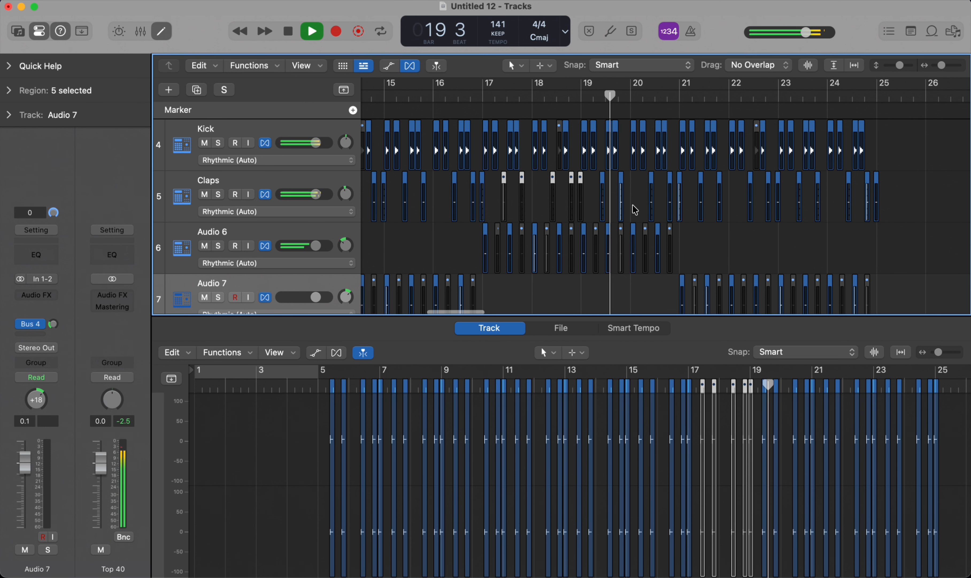
click(642, 207)
key(space)
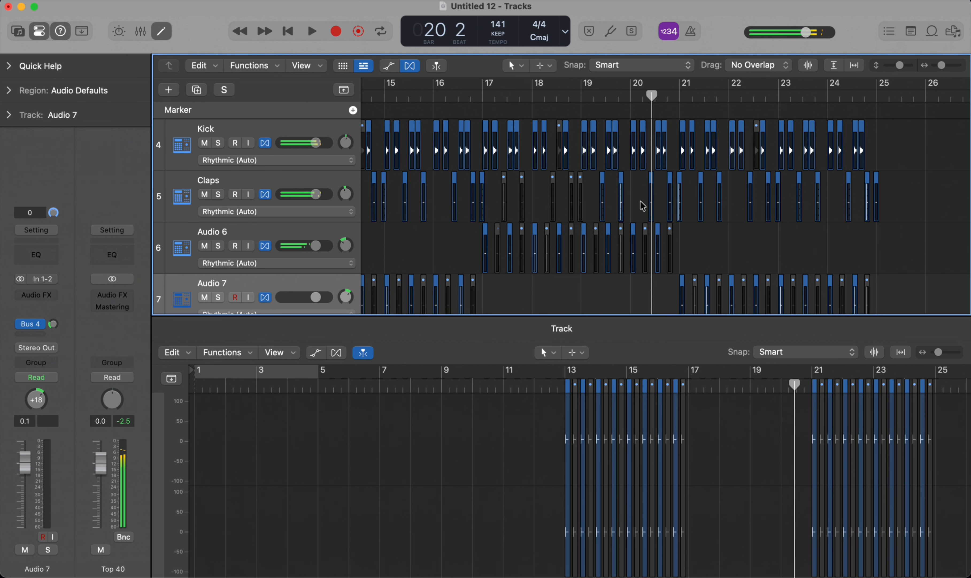
Step: Mute the five Claps hits in bars 21 and 22 and play on to the end of bar 24
drag(690, 201, 783, 204)
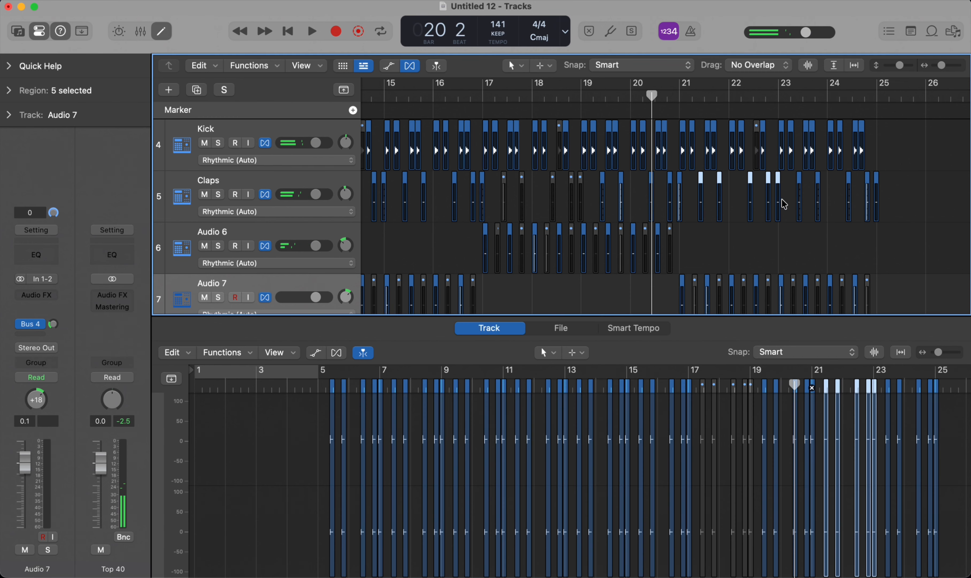
key(space)
scroll(709, 194, down, 5)
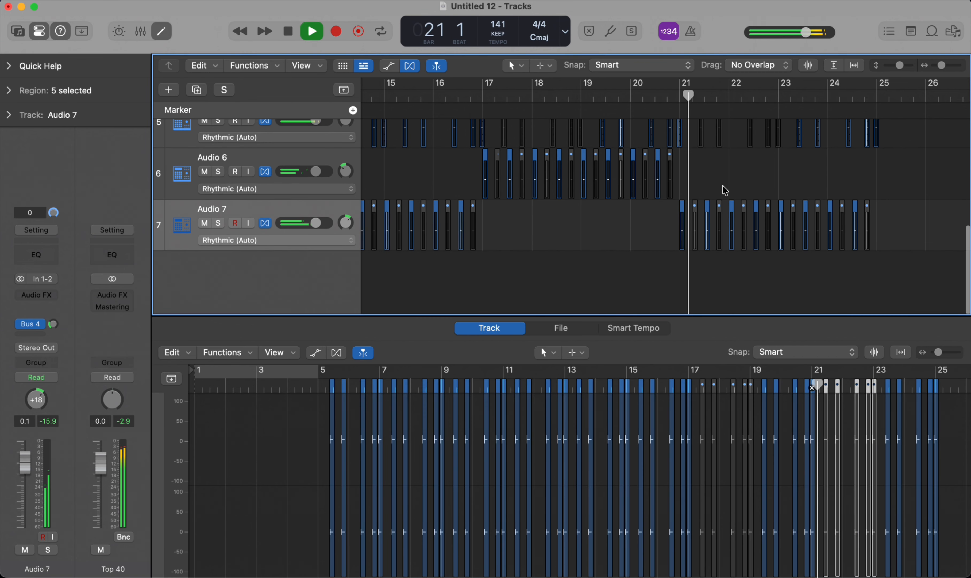
scroll(726, 194, right, 5)
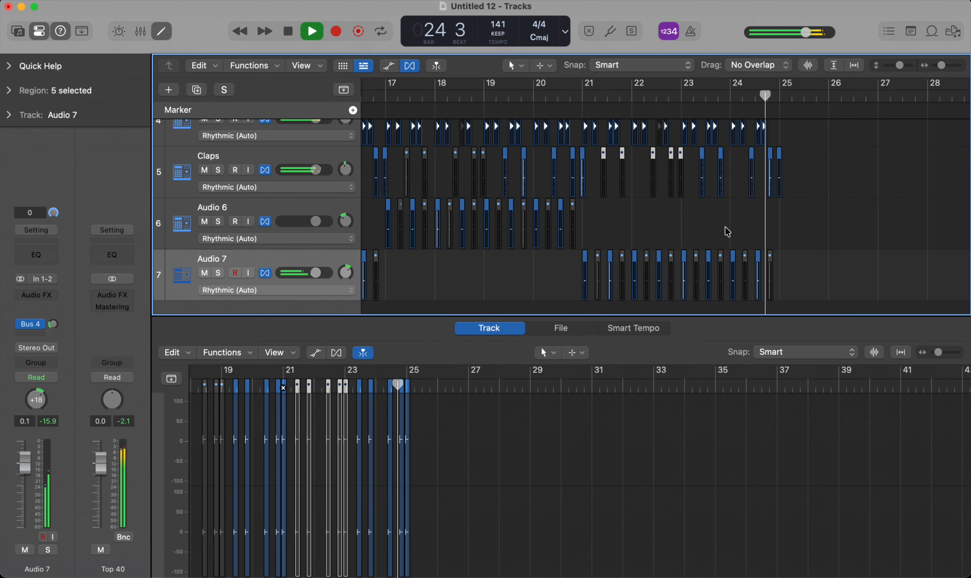
key(space)
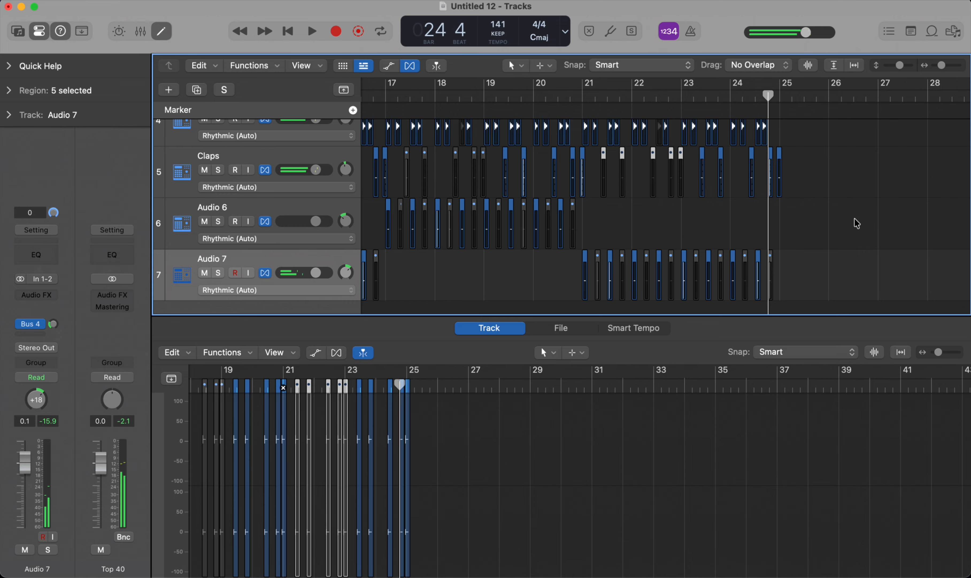
key(super+s)
click(730, 415)
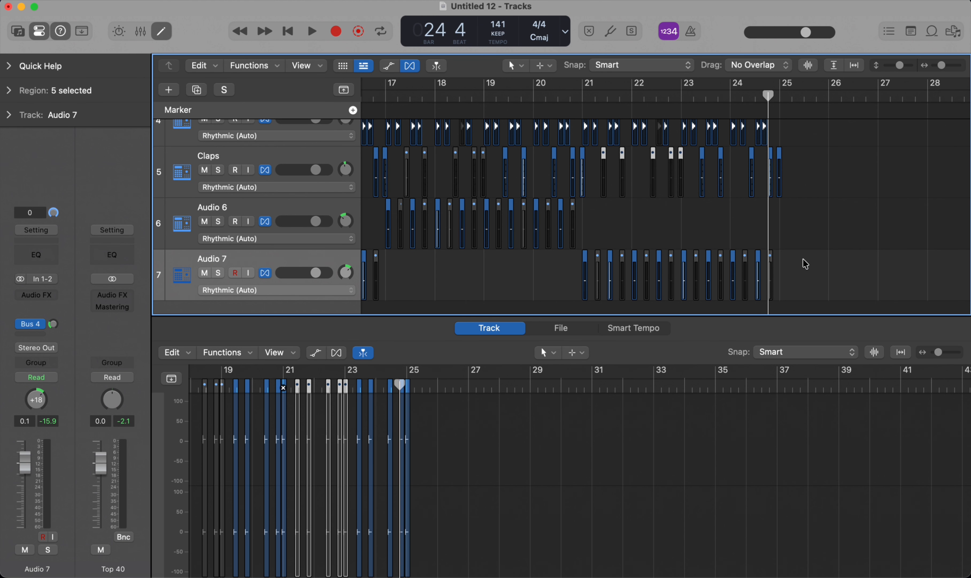
Step: Play the arrangement from bar 8 and follow the horn, Kick, Claps, Audio 6 and Audio 7 tracks
scroll(735, 235, left, 3)
scroll(735, 235, down, 5)
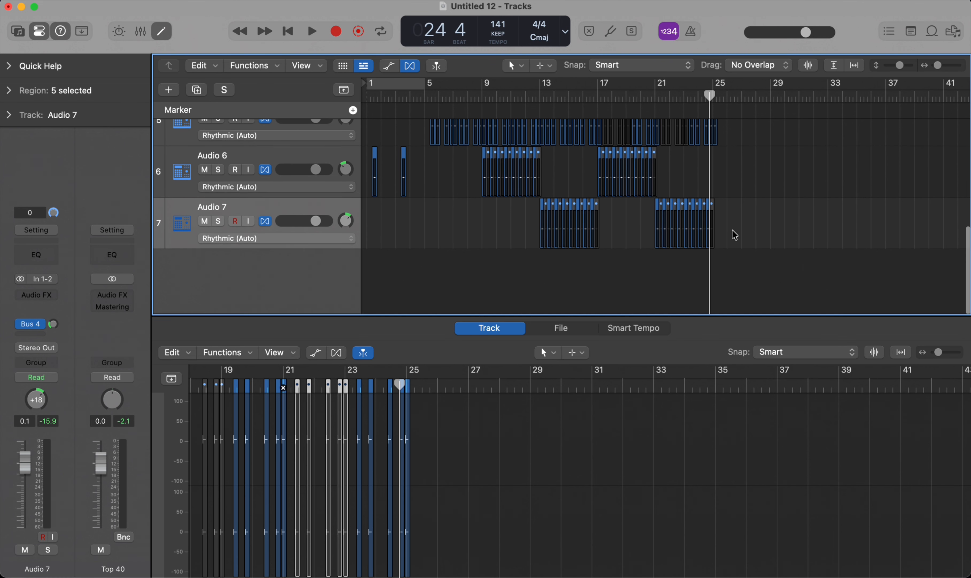
scroll(734, 234, up, 5)
scroll(735, 234, down, 3)
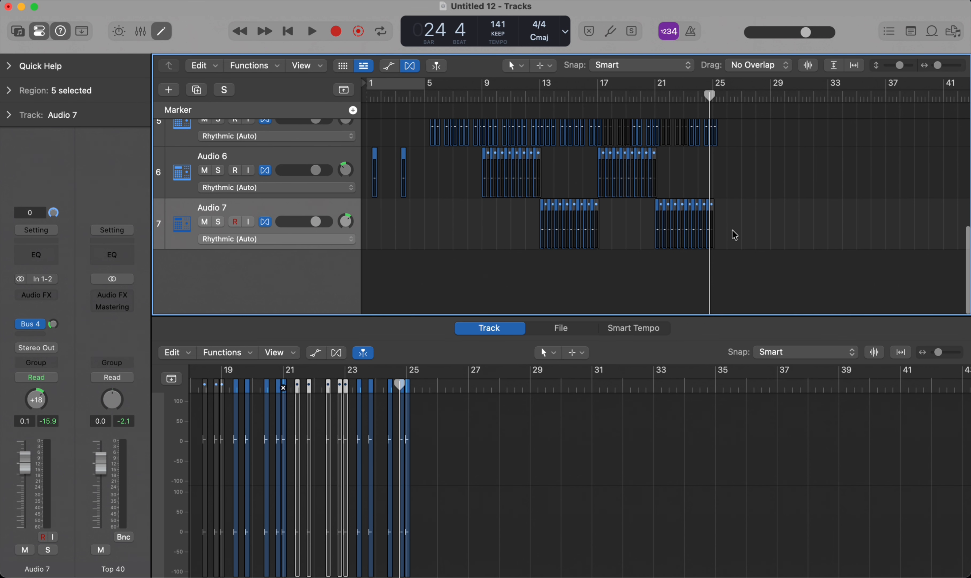
click(469, 95)
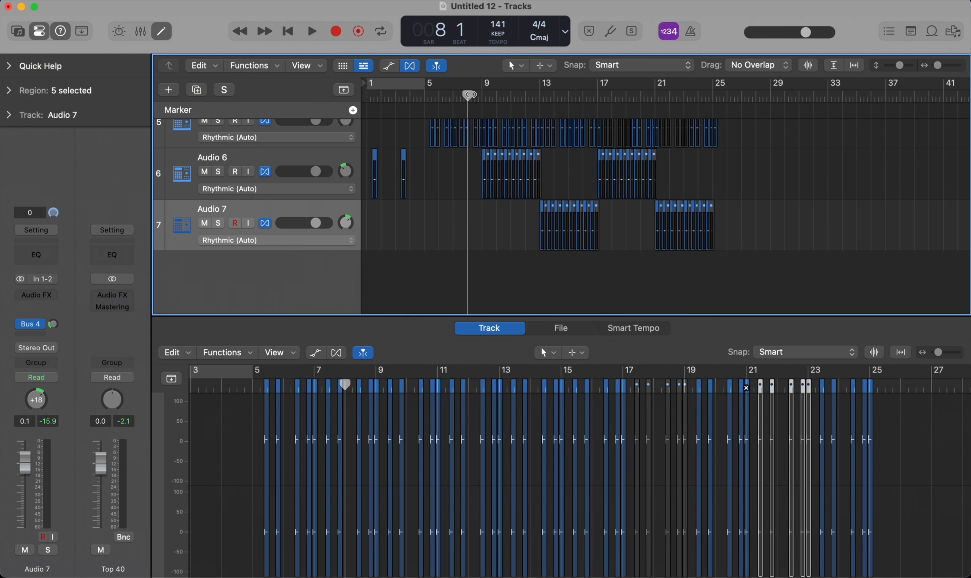
scroll(576, 100, up, 3)
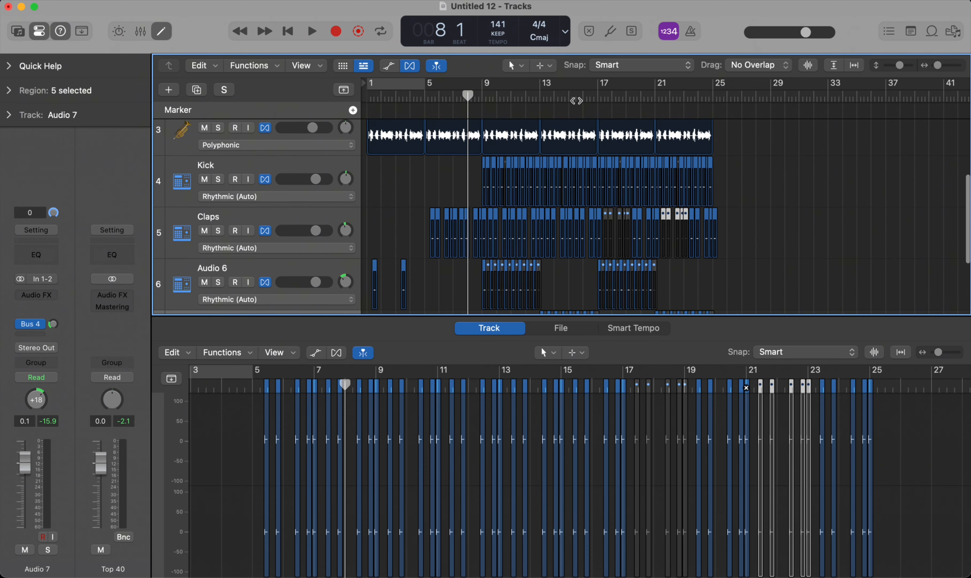
scroll(620, 192, up, 2)
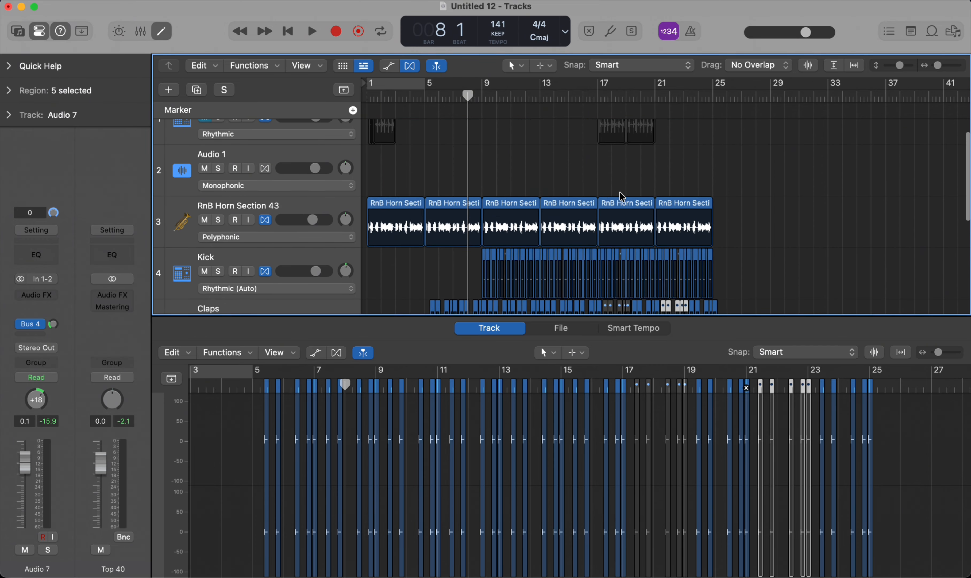
key(space)
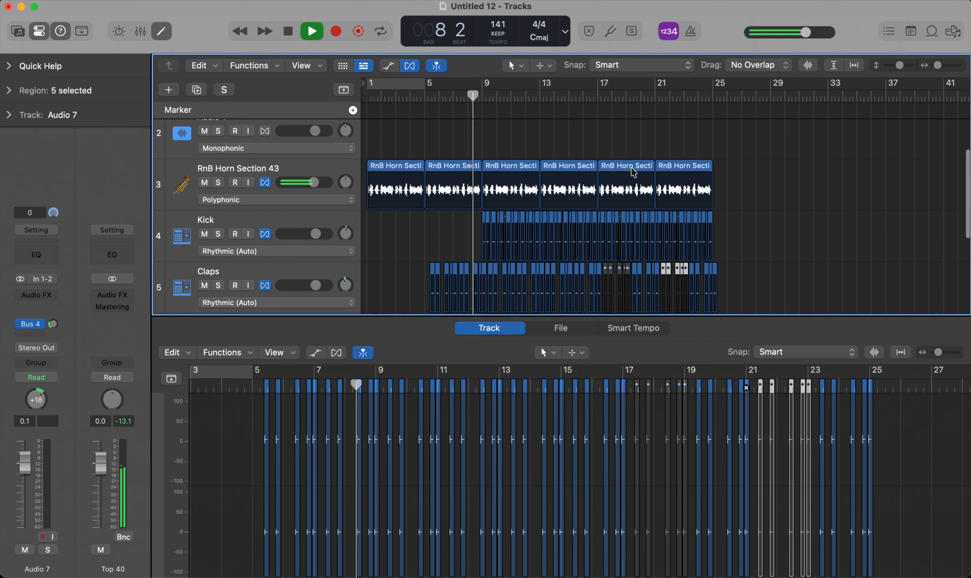
scroll(631, 185, down, 2)
scroll(643, 169, down, 2)
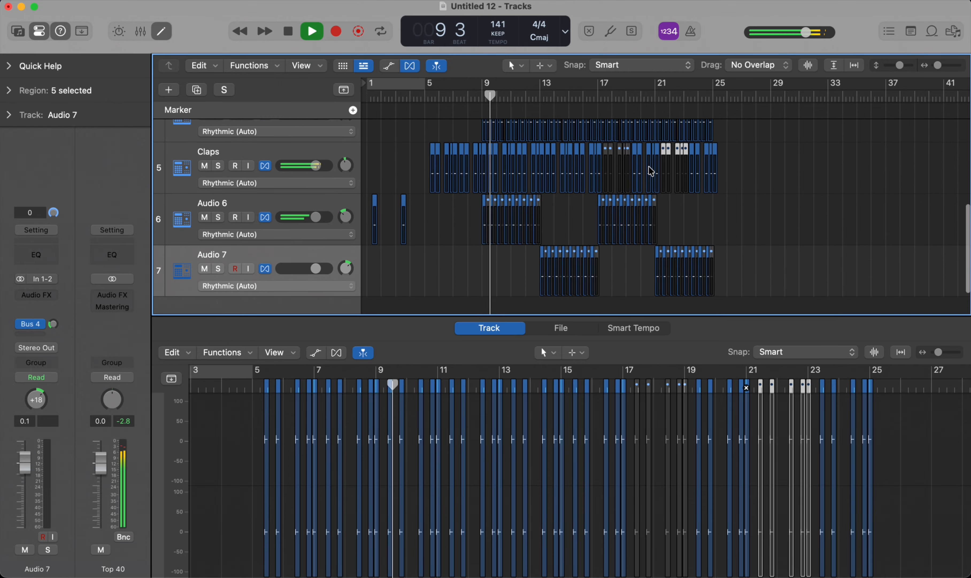
scroll(650, 158, up, 3)
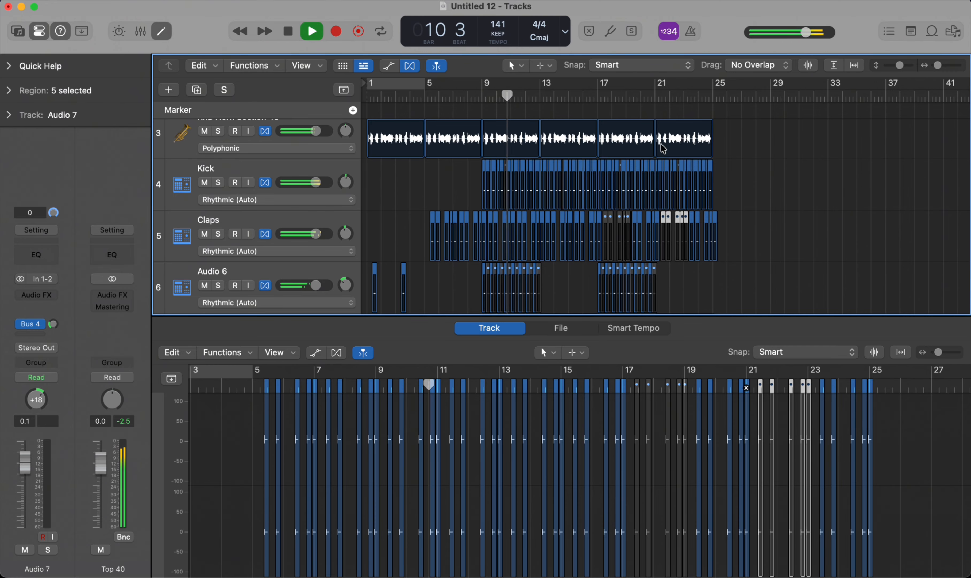
scroll(675, 172, up, 2)
scroll(678, 173, down, 3)
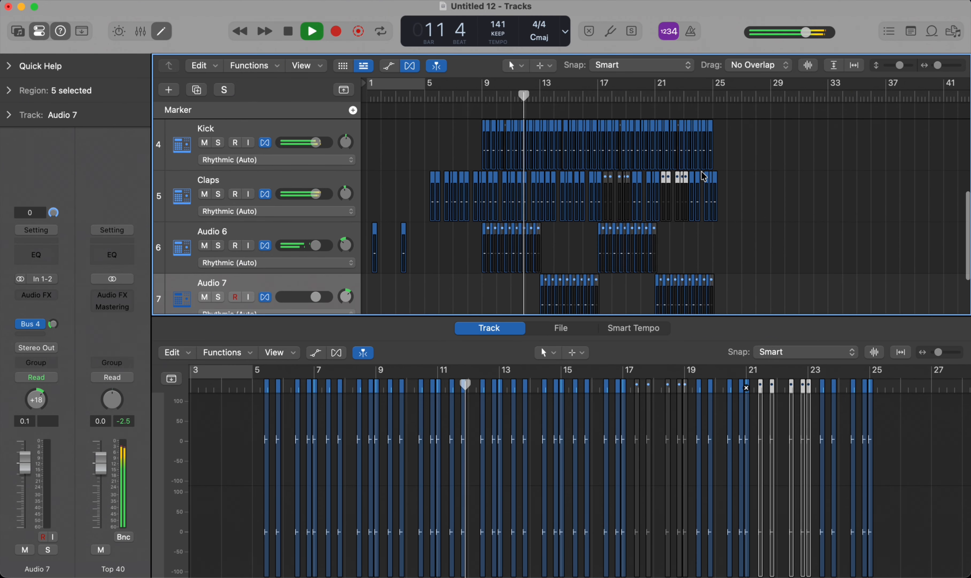
scroll(704, 177, up, 3)
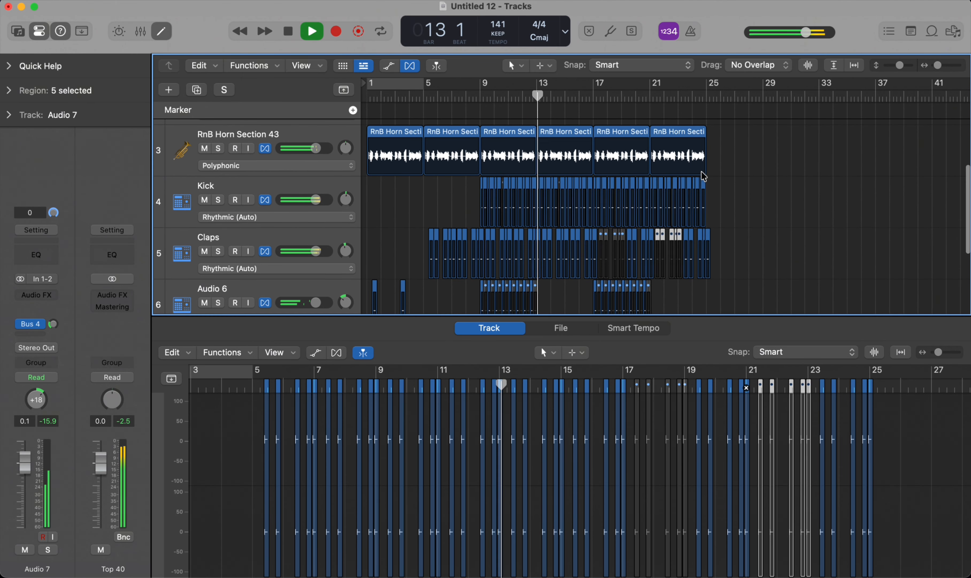
scroll(759, 120, down, 3)
Step: Select the horn and beat regions of bars 17 to 24 on all tracks and repeat them once from bar 25
drag(746, 129, 598, 303)
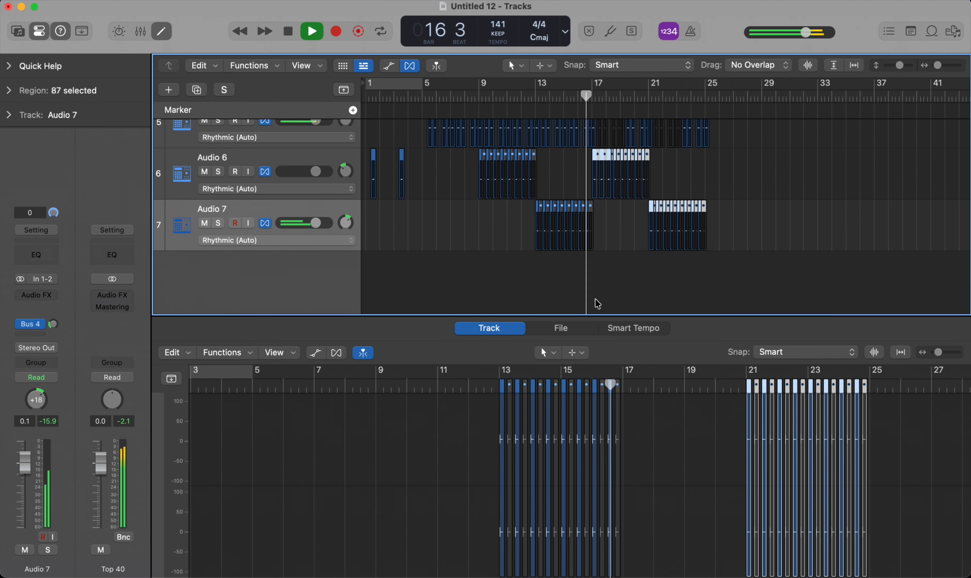
key(super+r)
scroll(706, 212, up, 6)
scroll(713, 192, up, 8)
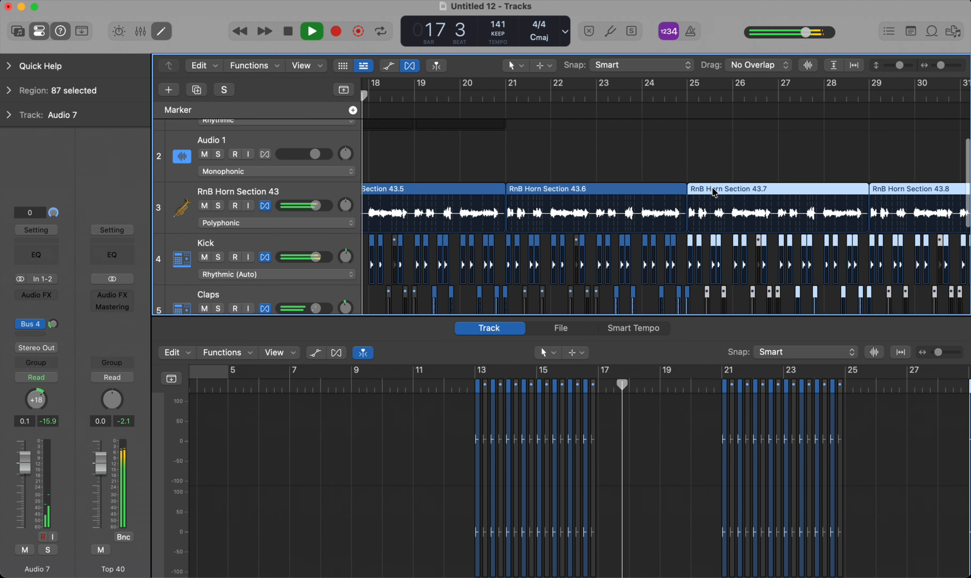
scroll(652, 191, down, 5)
key(super+Left)
key(super+Left)
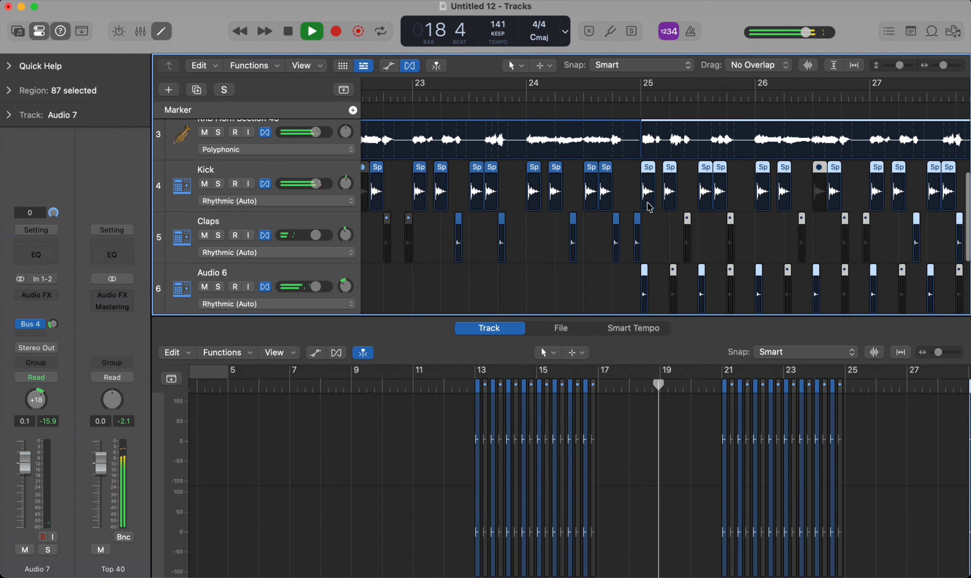
Step: Mute the horn region that starts at bar 25
scroll(669, 201, up, 8)
key(super+Left)
click(710, 238)
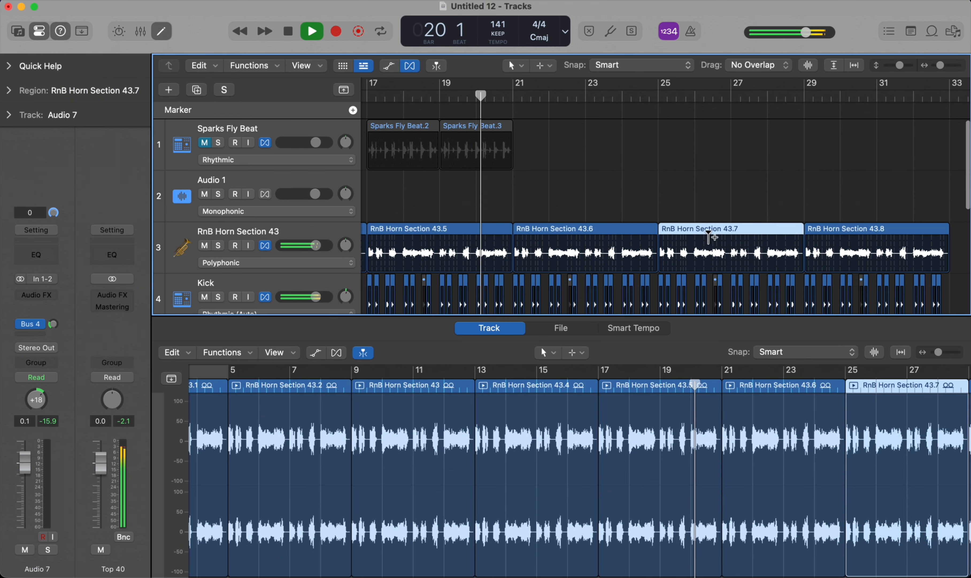
scroll(710, 237, down, 5)
scroll(710, 236, right, 5)
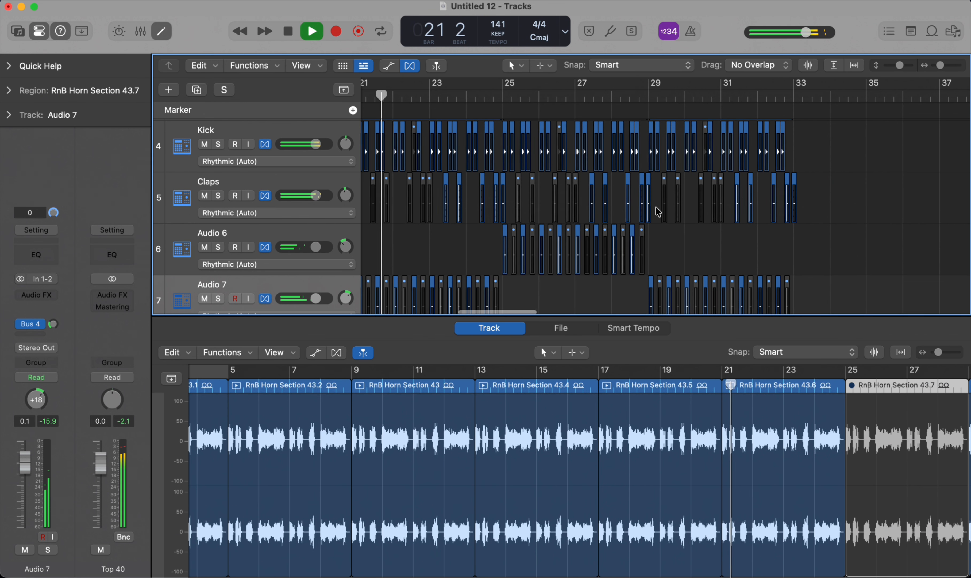
Step: Unmute the five Claps hits in bars 29 and 30
scroll(655, 208, left, 2)
scroll(615, 199, up, 3)
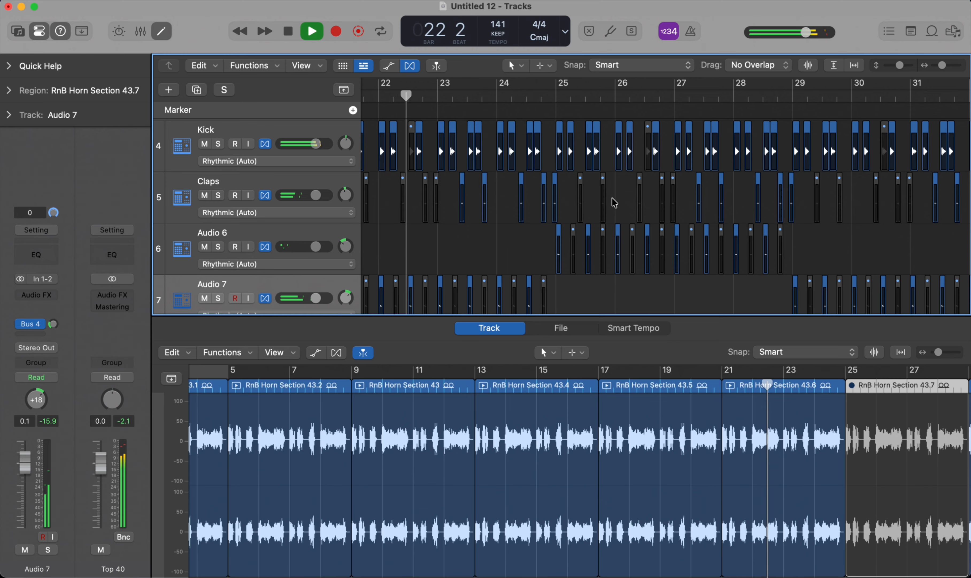
scroll(635, 210, right, 3)
scroll(698, 219, up, 2)
click(727, 221)
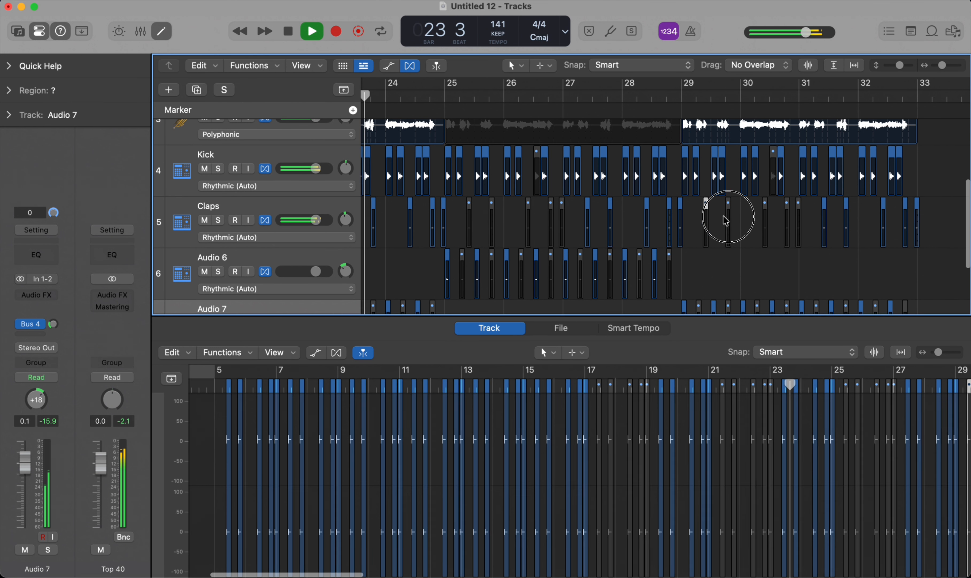
drag(724, 217, 805, 220)
key(ctrl+m)
Step: Mute the horn region that starts at bar 29
scroll(806, 220, up, 5)
click(758, 186)
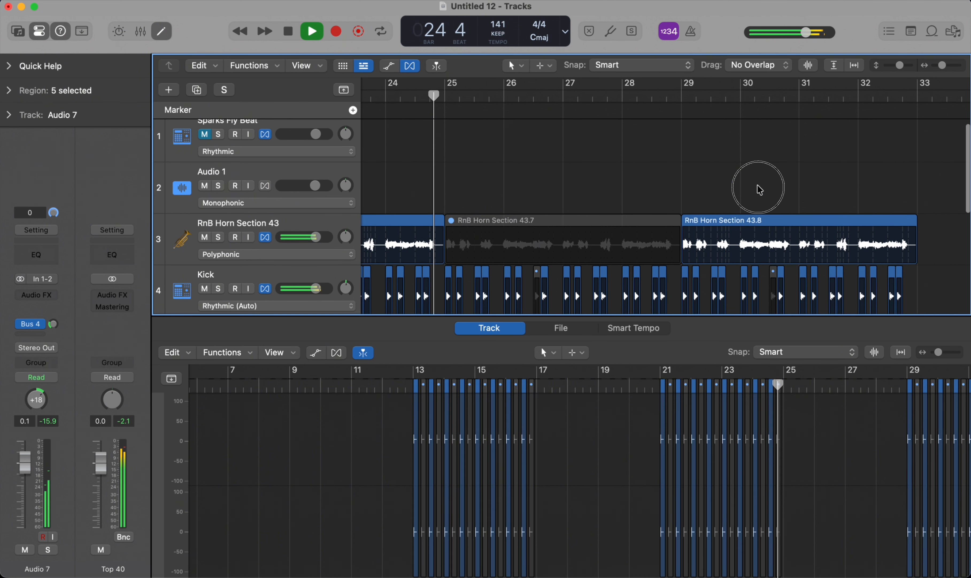
click(754, 236)
key(ctrl+m)
key(super+Left)
Step: Follow the Kick, Claps, Audio 6 and Audio 7 tracks during playback and stop at bar 33
scroll(750, 237, down, 5)
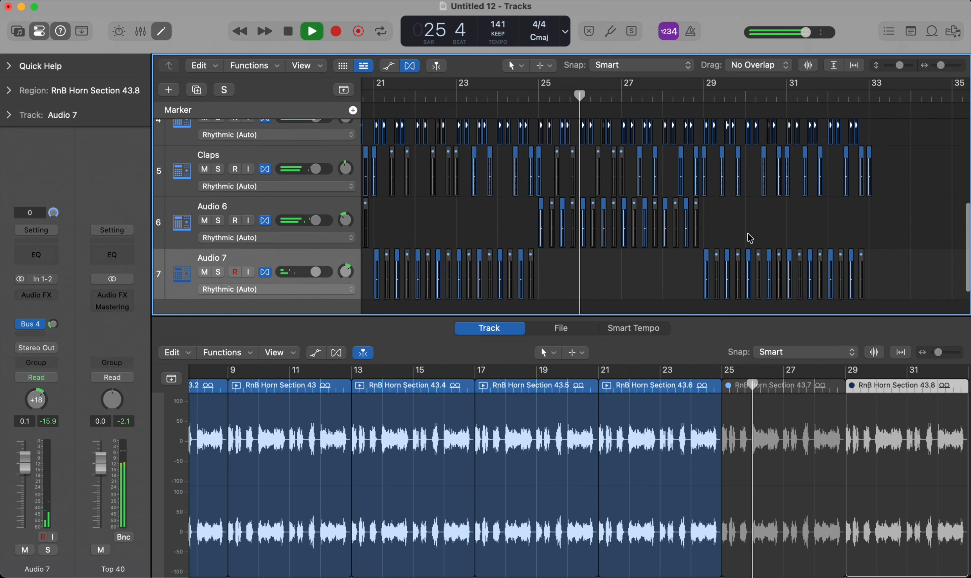
scroll(653, 205, up, 1)
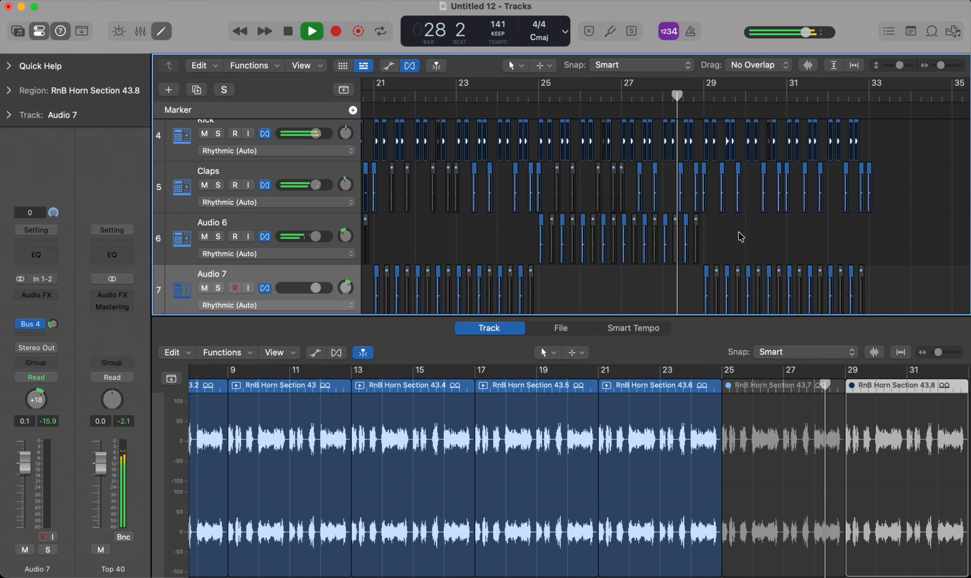
scroll(754, 236, up, 1)
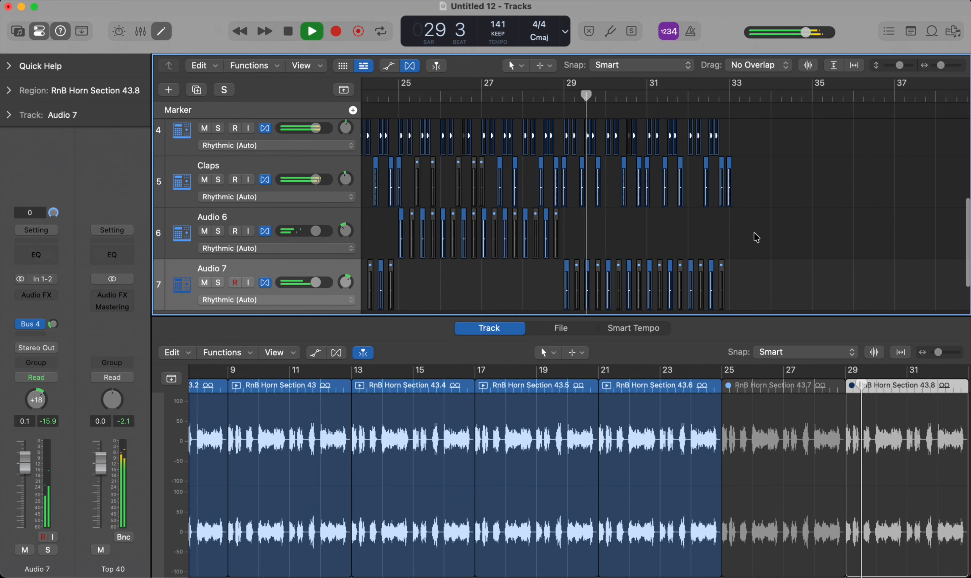
scroll(728, 186, up, 3)
scroll(728, 183, down, 3)
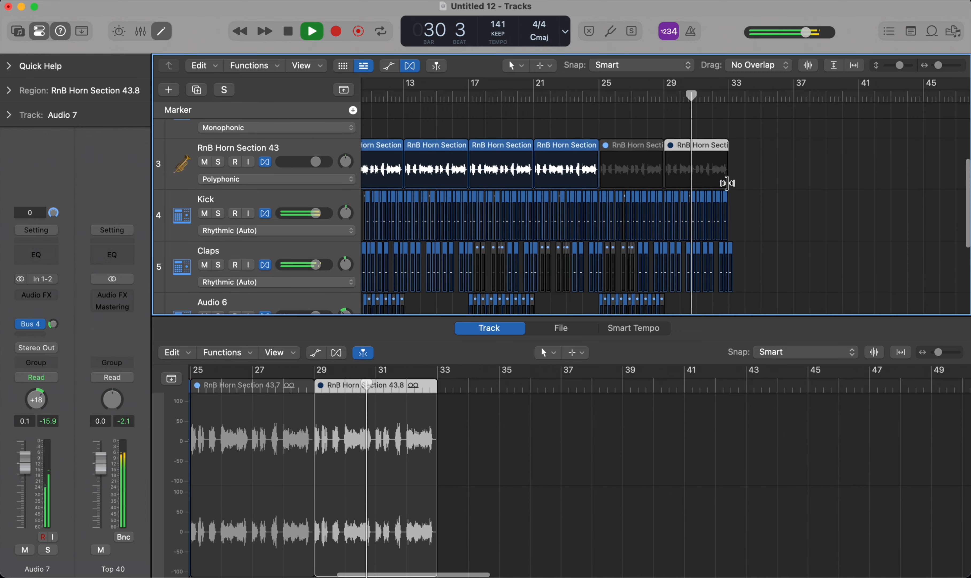
scroll(752, 139, down, 5)
scroll(751, 138, up, 3)
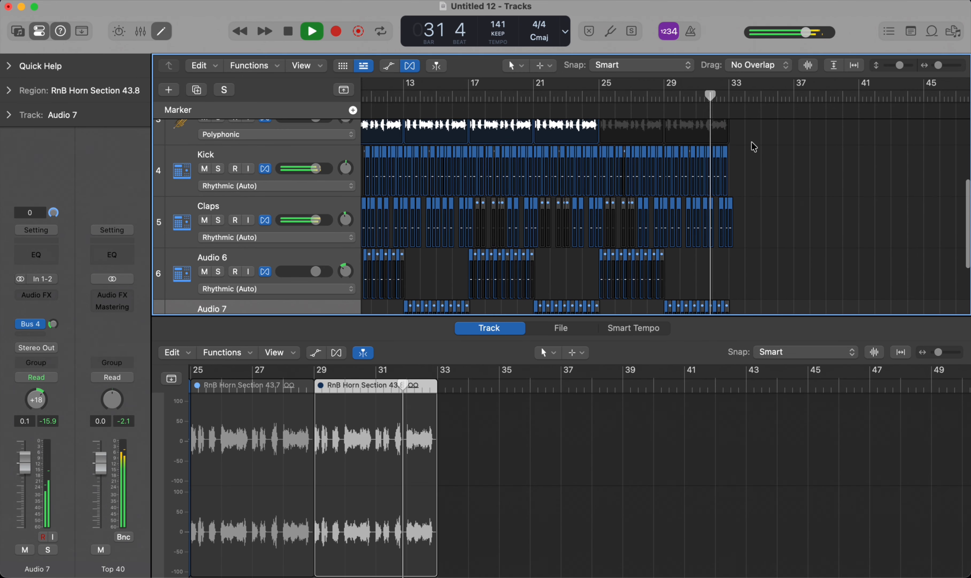
key(space)
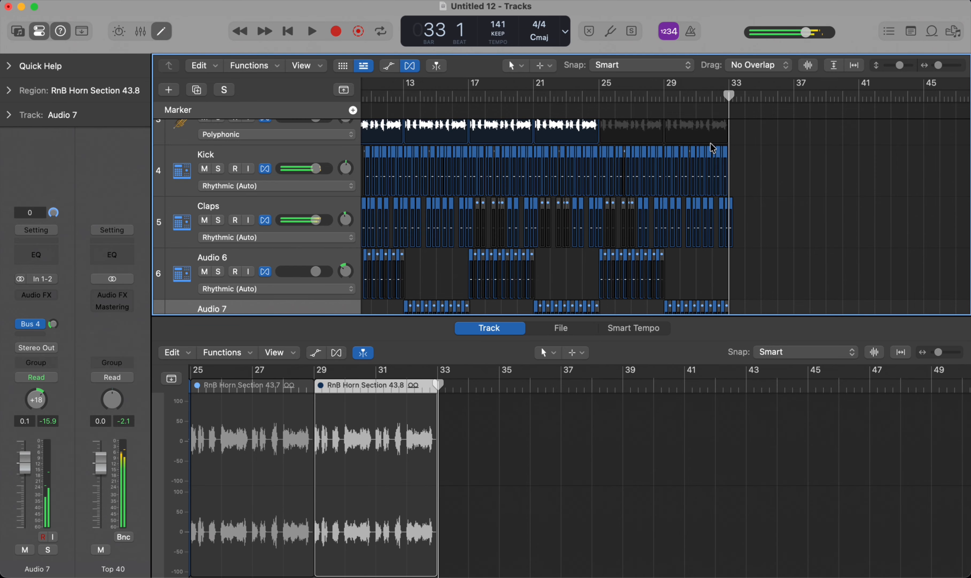
Step: Select the horn and beat regions of bars 25 to 32 on all tracks and repeat them once from bar 33
scroll(709, 146, down, 5)
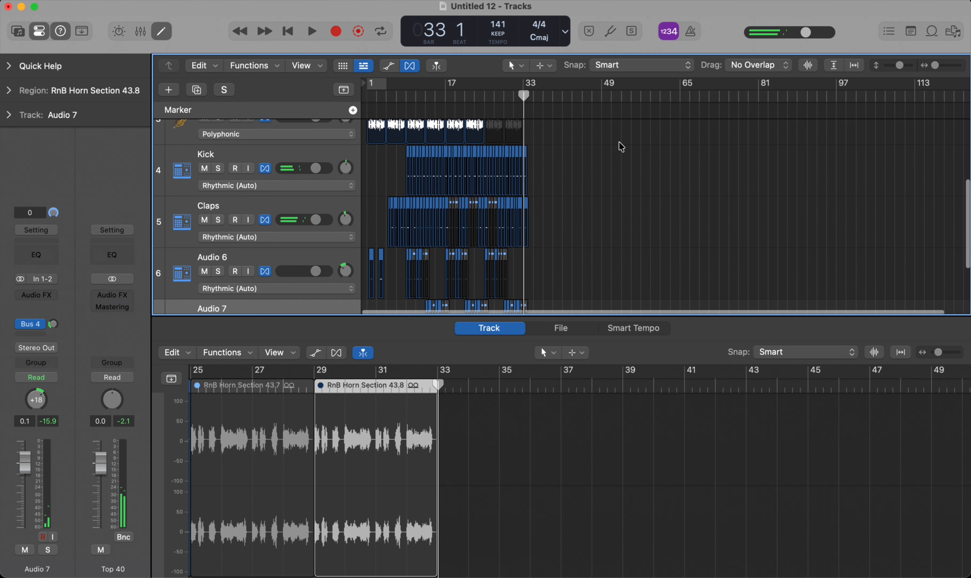
scroll(527, 186, down, 3)
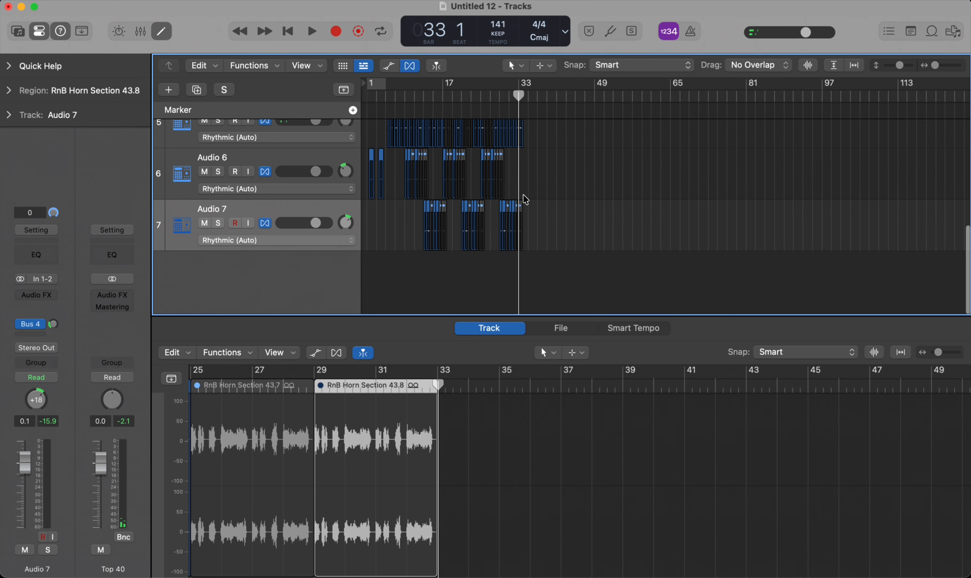
scroll(524, 194, up, 2)
scroll(528, 199, up, 3)
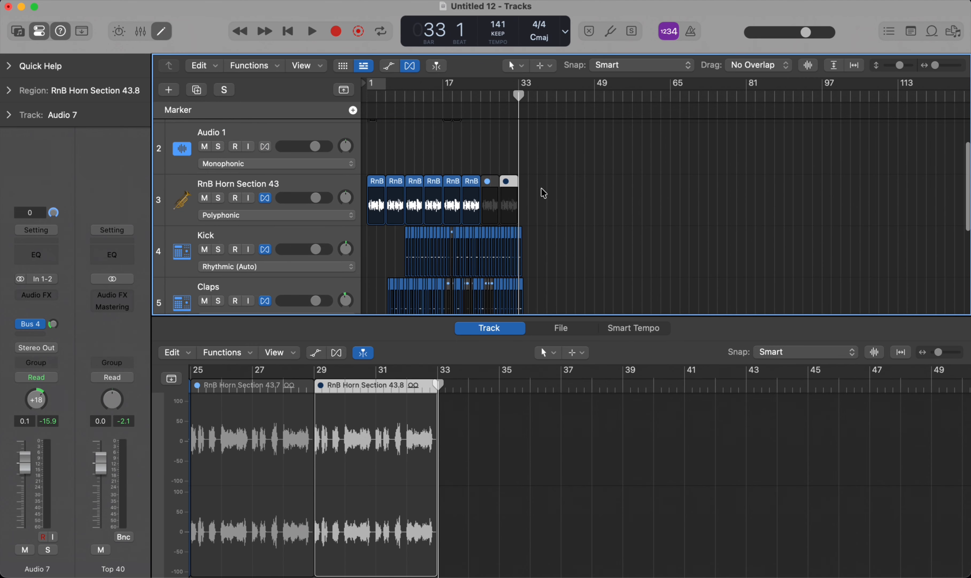
scroll(544, 177, down, 3)
scroll(547, 167, up, 3)
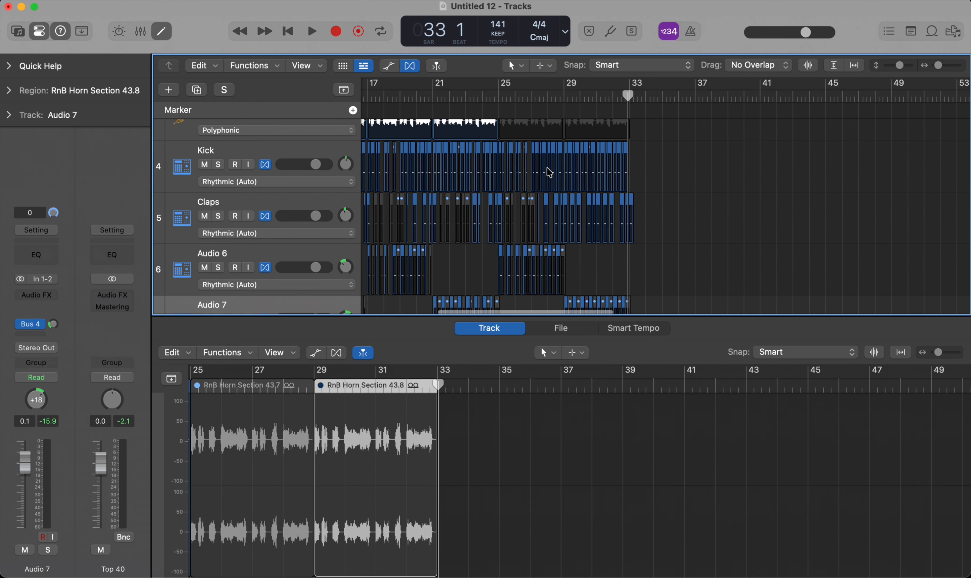
scroll(548, 173, down, 2)
scroll(546, 182, up, 3)
scroll(546, 188, down, 2)
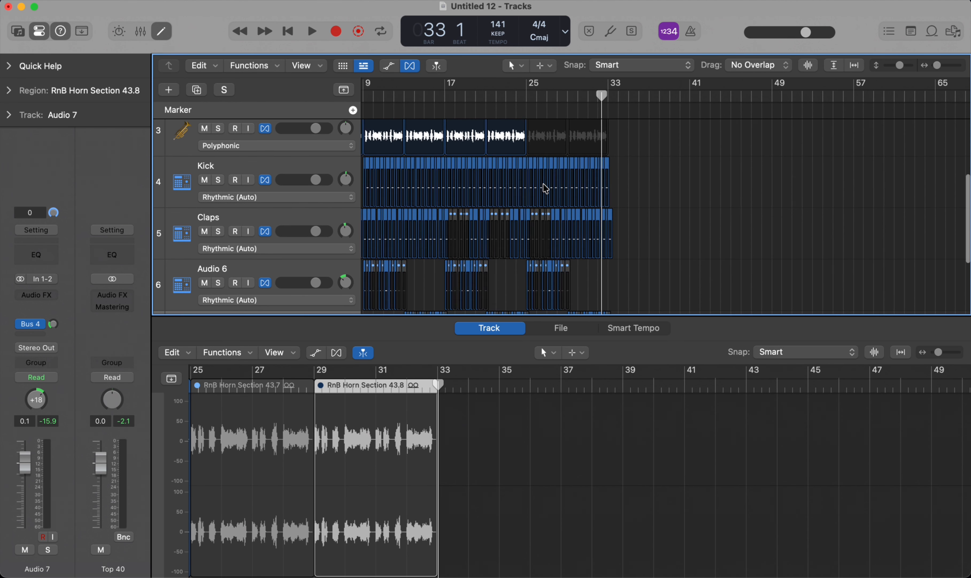
scroll(546, 188, up, 6)
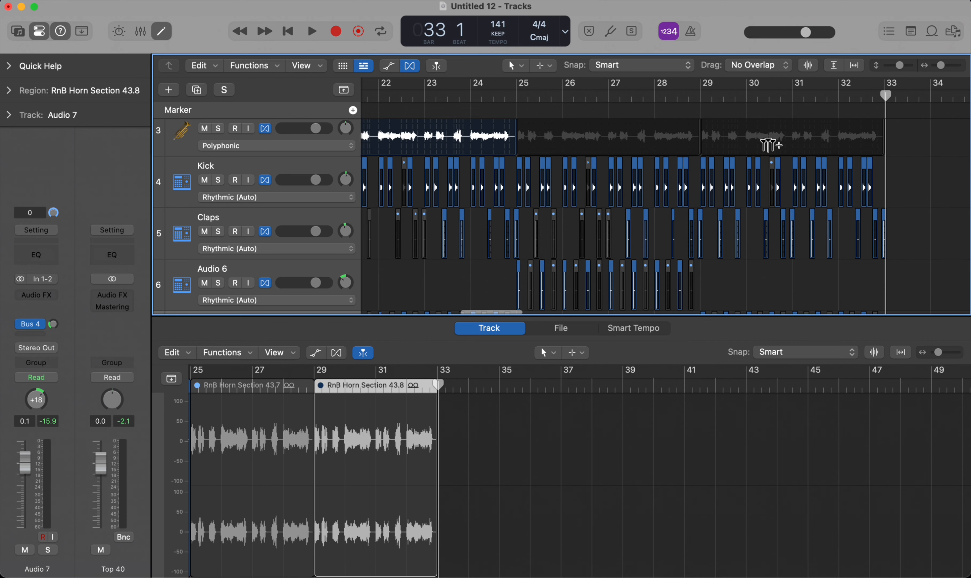
drag(933, 127, 521, 329)
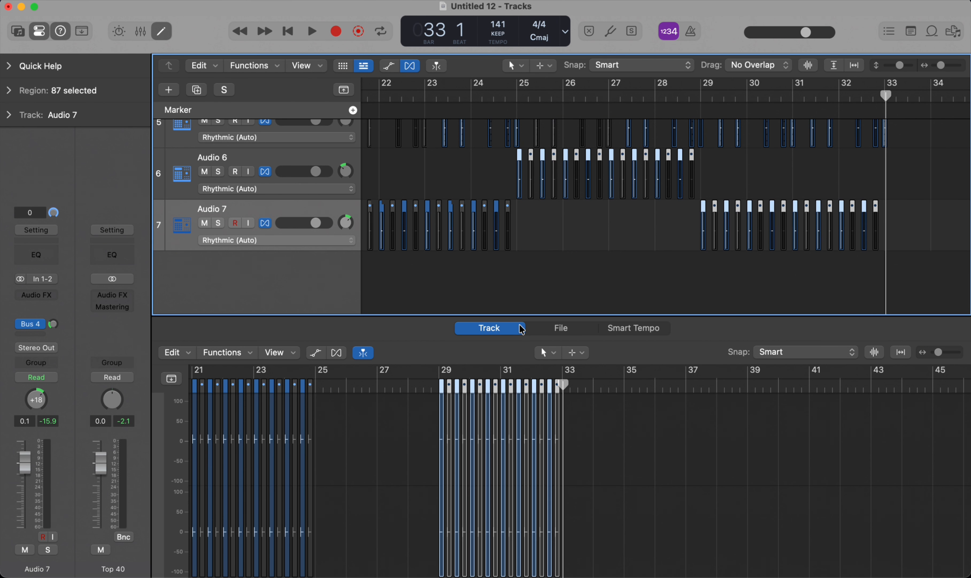
key(super+r)
scroll(722, 229, right, 4)
scroll(724, 230, up, 6)
scroll(740, 175, up, 3)
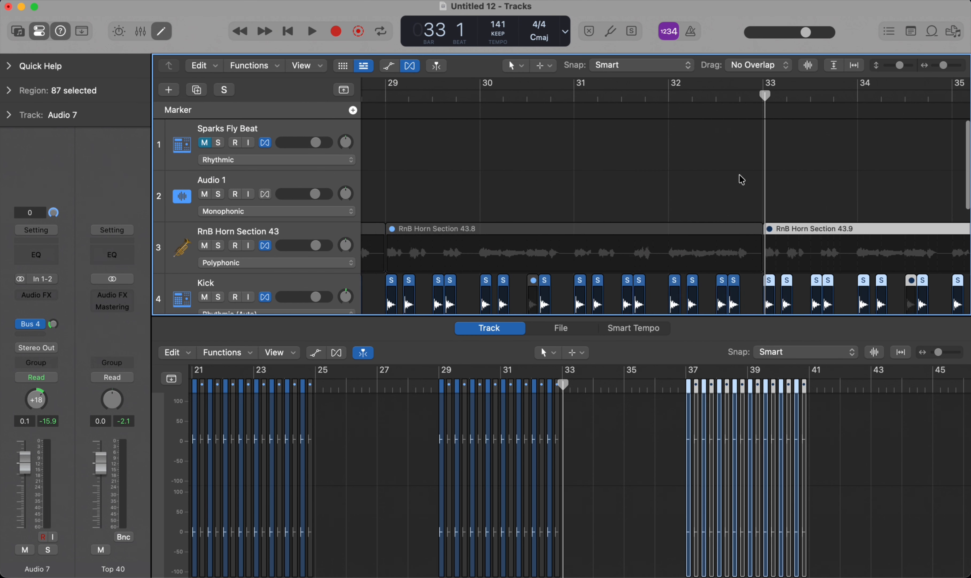
Step: Play the repeated section from bar 33 to the end of bar 40, following the horn and beat tracks, and stop
scroll(740, 175, down, 2)
key(space)
scroll(740, 176, down, 6)
scroll(739, 175, right, 5)
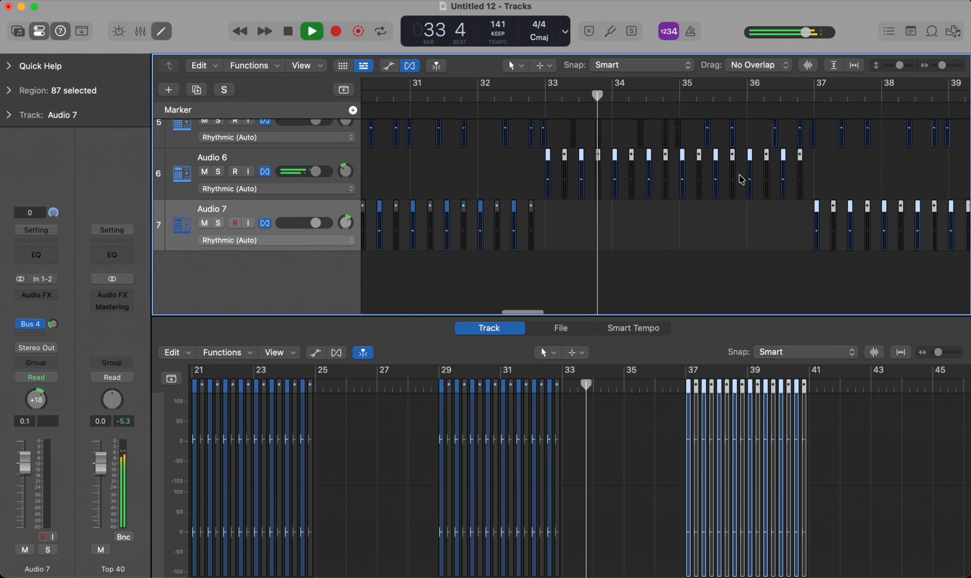
scroll(741, 179, up, 2)
scroll(703, 159, down, 4)
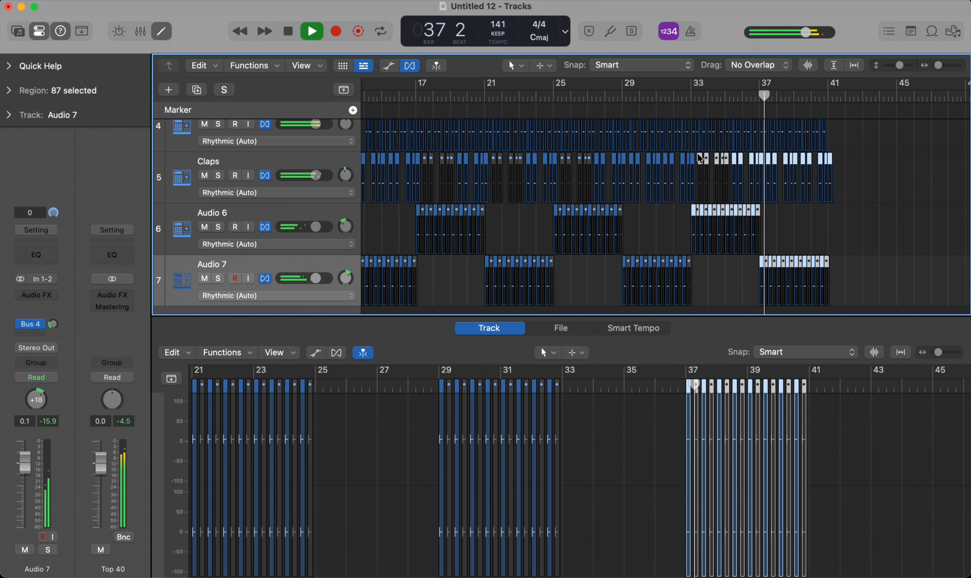
key(super+Left)
key(super+Left)
scroll(639, 173, up, 3)
scroll(630, 189, up, 2)
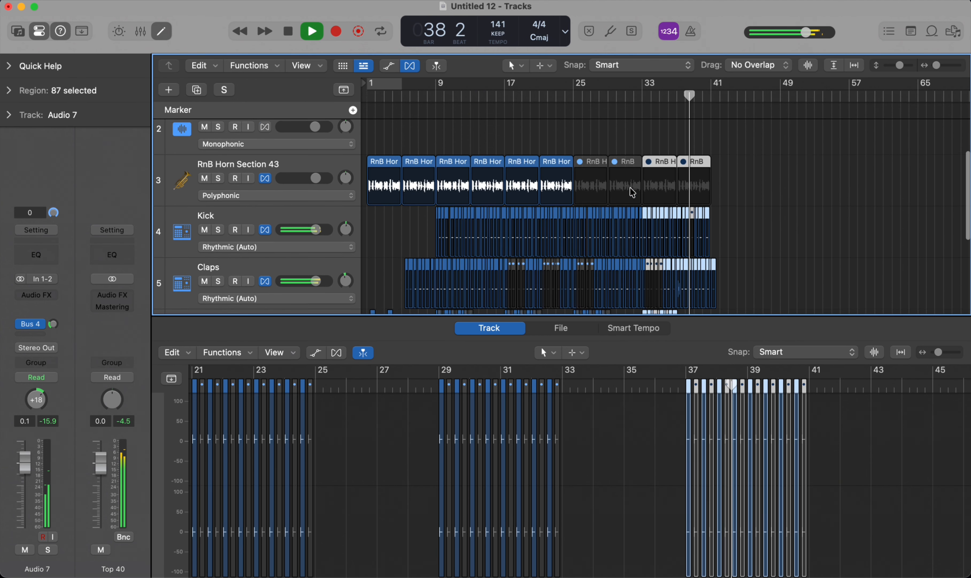
scroll(631, 190, down, 3)
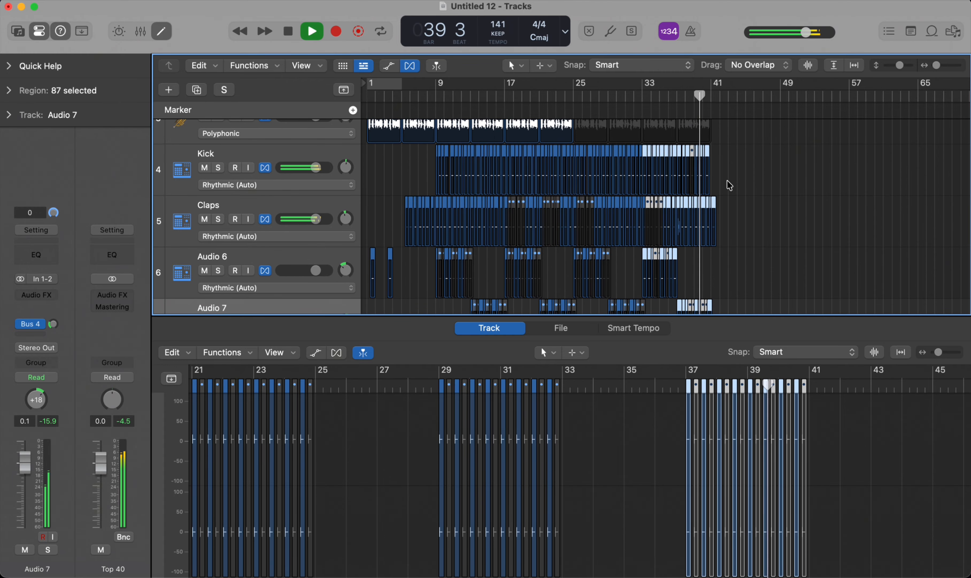
scroll(730, 185, down, 2)
scroll(728, 182, down, 1)
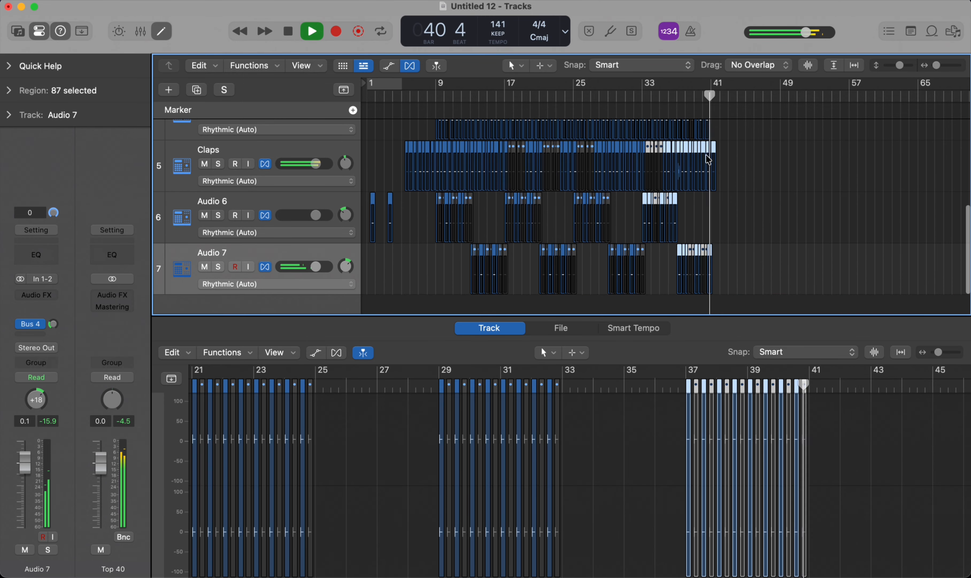
key(space)
Step: Select every region in the arrangement and repeat them all once from bar 41
key(super+Left)
click(691, 186)
key(super+a)
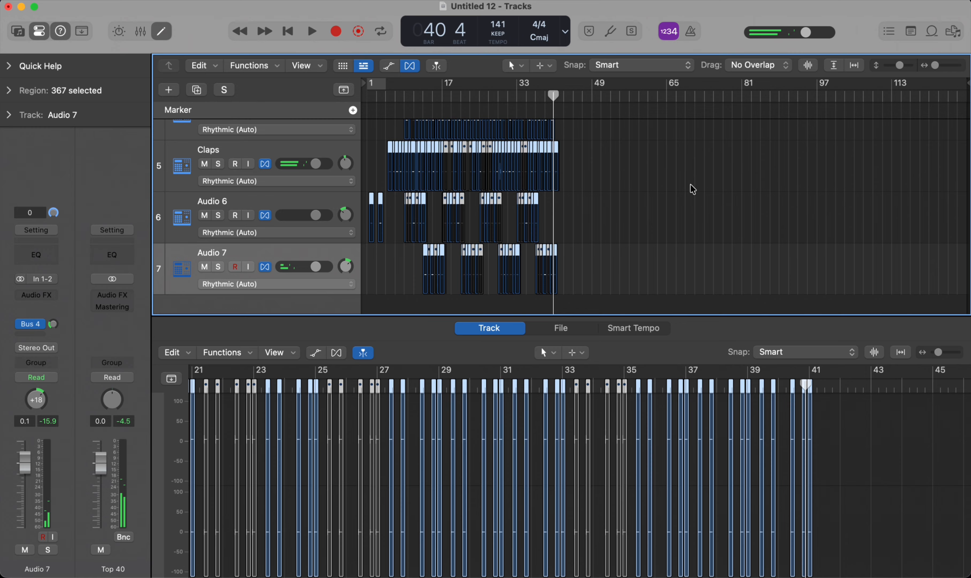
scroll(643, 188, up, 5)
key(super+r)
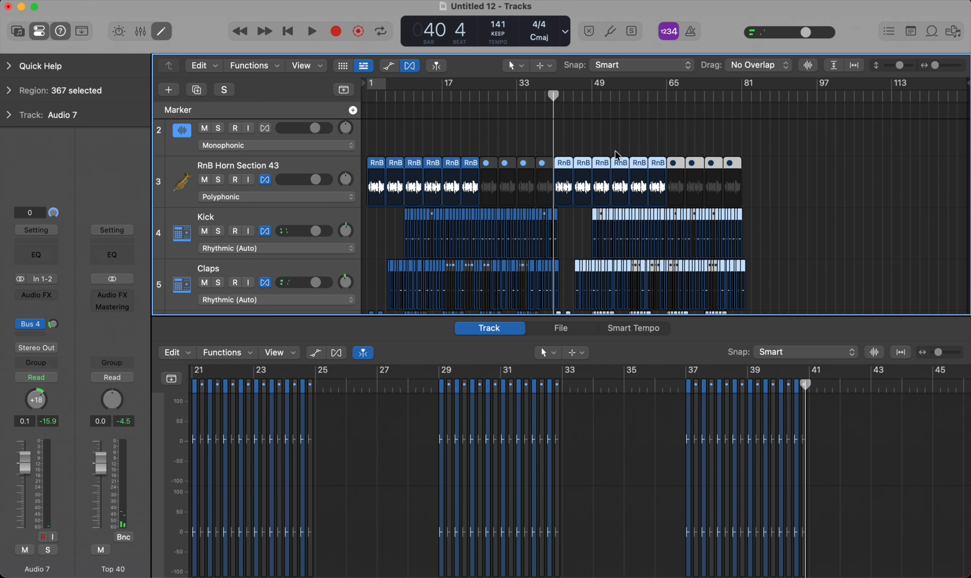
Step: Play the doubled arrangement from the beginning and look through the beat tracks
key(Return)
key(space)
scroll(636, 156, down, 2)
scroll(560, 153, down, 5)
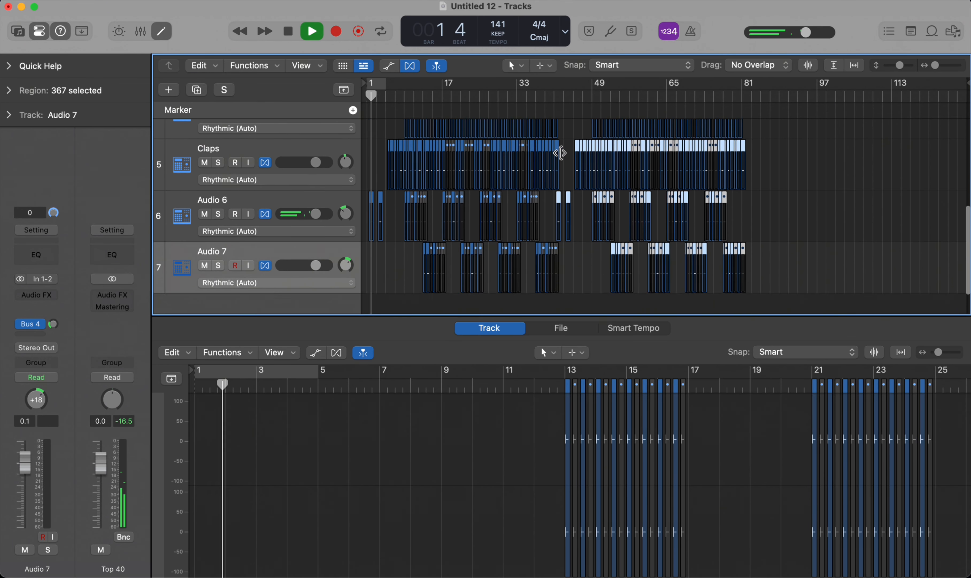
scroll(525, 189, up, 3)
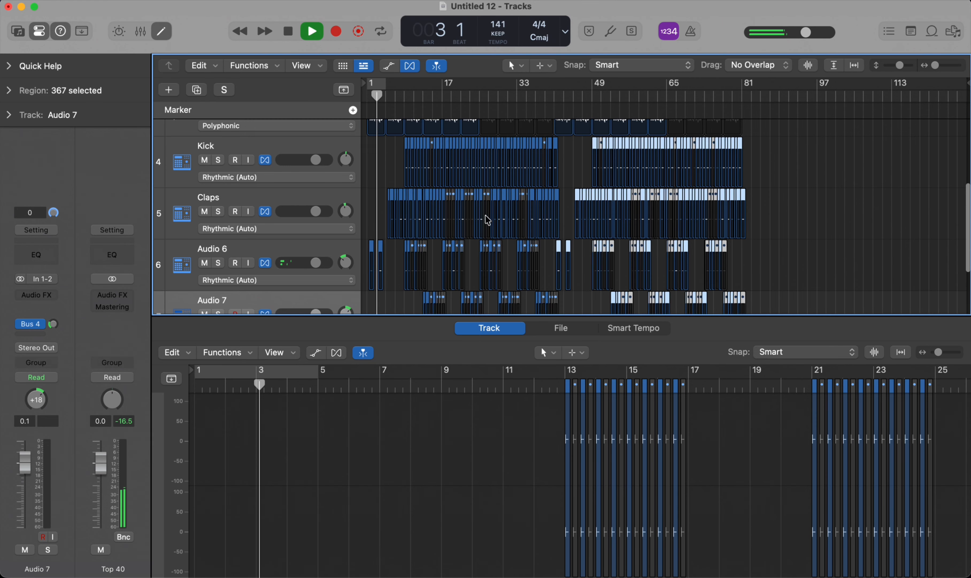
scroll(493, 217, up, 3)
Step: Show track automation, add a +0.1 dB volume point on the horn track near bar 73, and return to the Flex view
key(a)
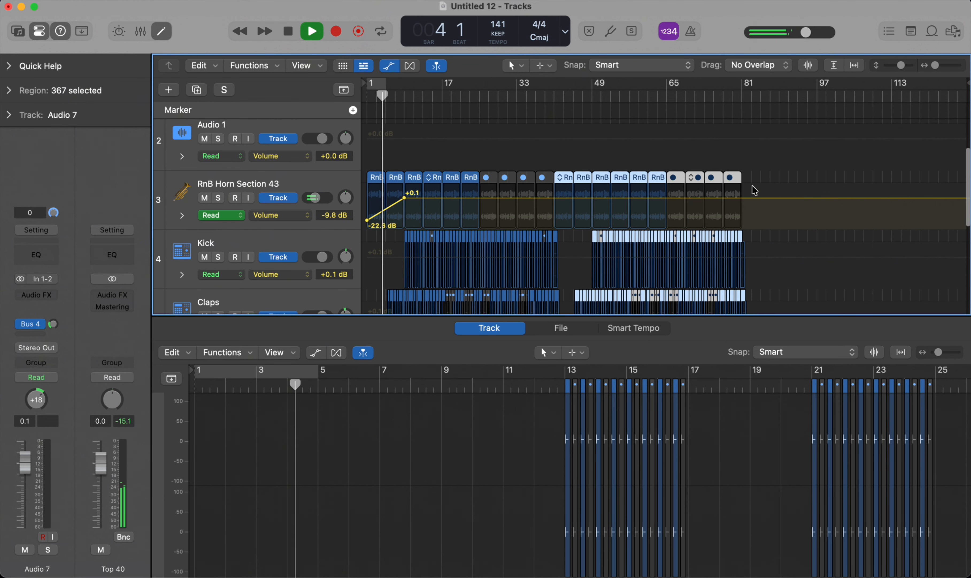
click(712, 198)
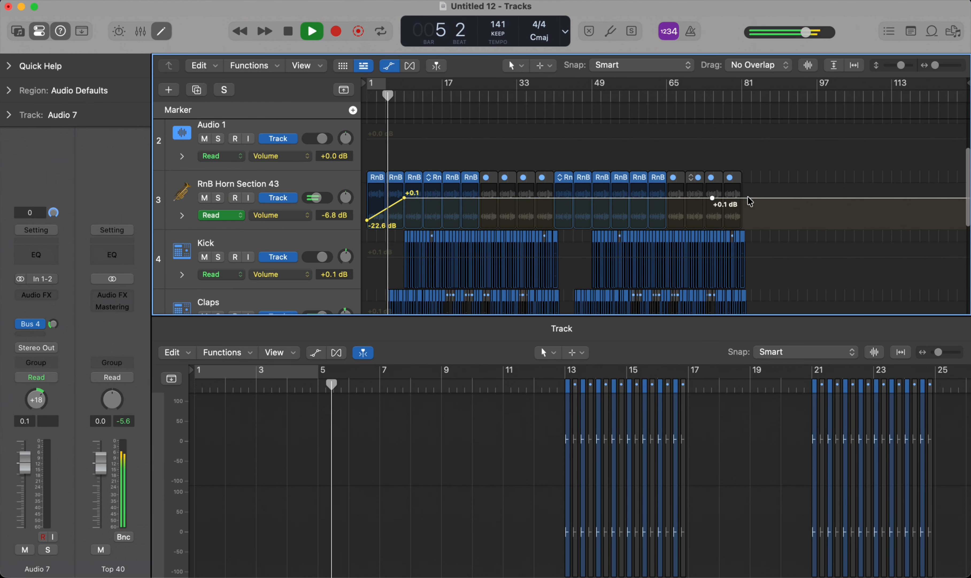
key(super+f)
Step: Examine the horn, Kick, Claps, Audio 6 and Audio 7 regions up to bar 81 while the arrangement plays
scroll(751, 189, down, 4)
scroll(748, 173, down, 1)
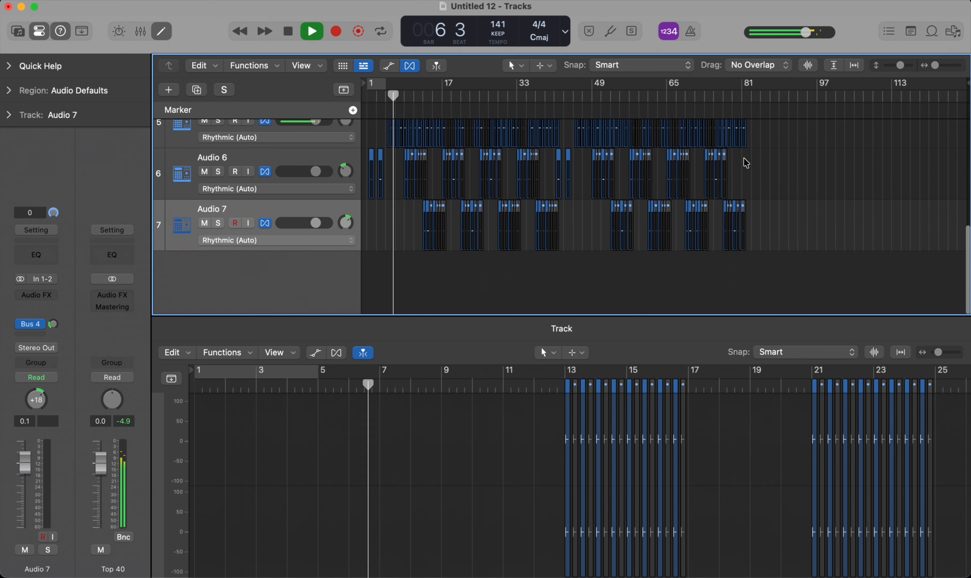
scroll(744, 160, up, 5)
scroll(744, 161, down, 5)
scroll(725, 152, up, 3)
scroll(726, 155, up, 4)
scroll(727, 155, left, 2)
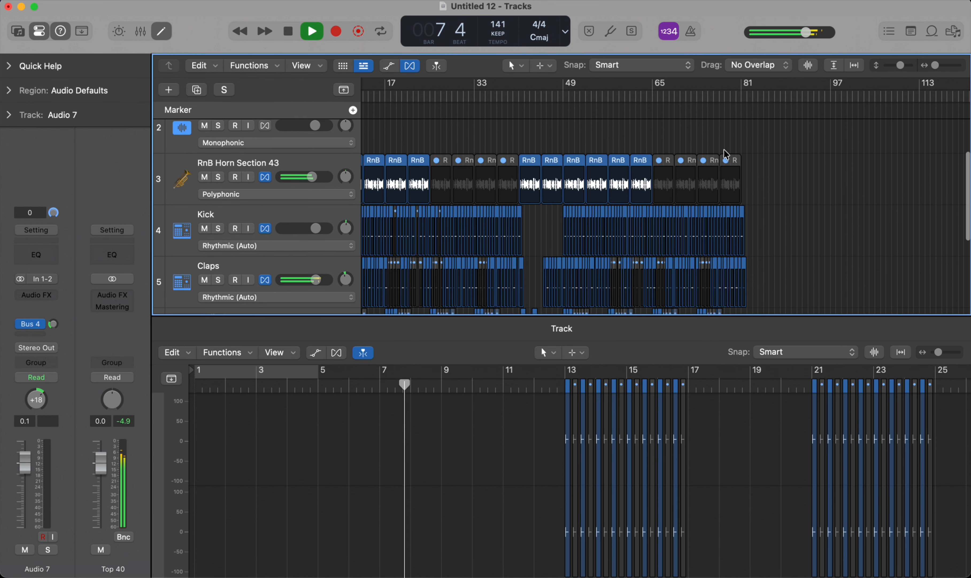
scroll(726, 154, down, 5)
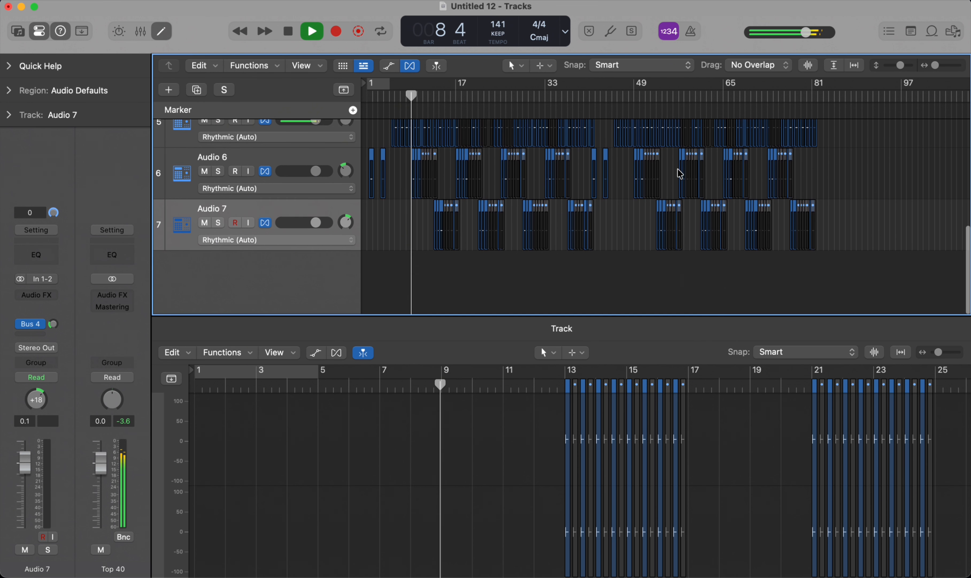
scroll(674, 170, up, 3)
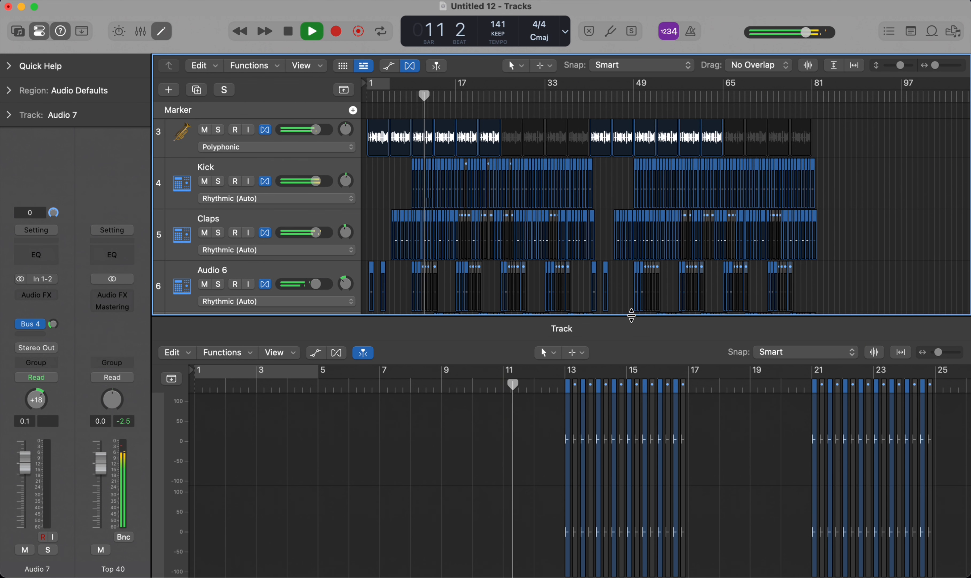
Step: Collapse the audio track editor to fit all seven tracks and the whole arrangement in view
drag(630, 316, 617, 571)
scroll(610, 388, up, 5)
scroll(612, 391, left, 10)
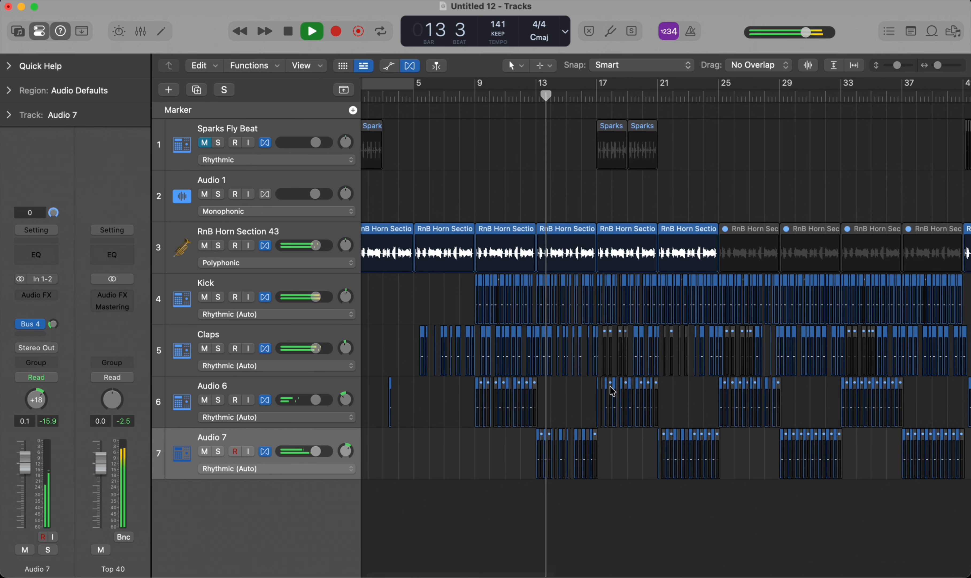
scroll(610, 386, down, 5)
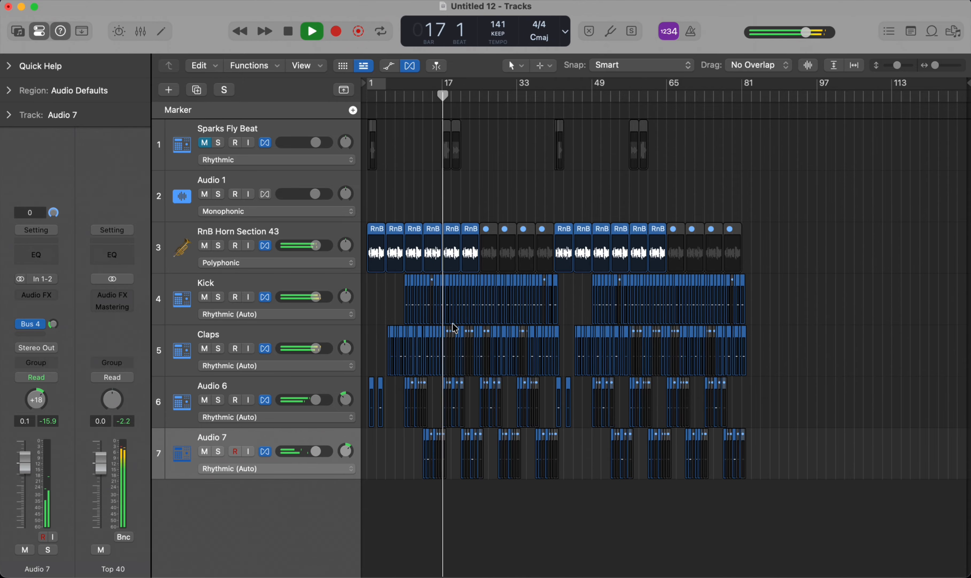
Step: Load the Top 40 preset on the output channel and lower its volume to -3.8 dB
click(125, 231)
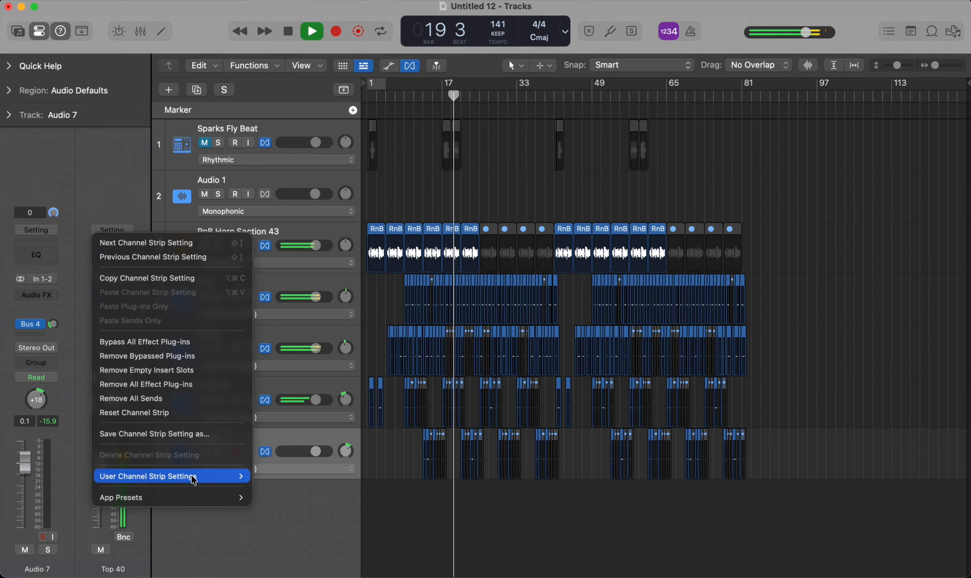
mouse_move(197, 499)
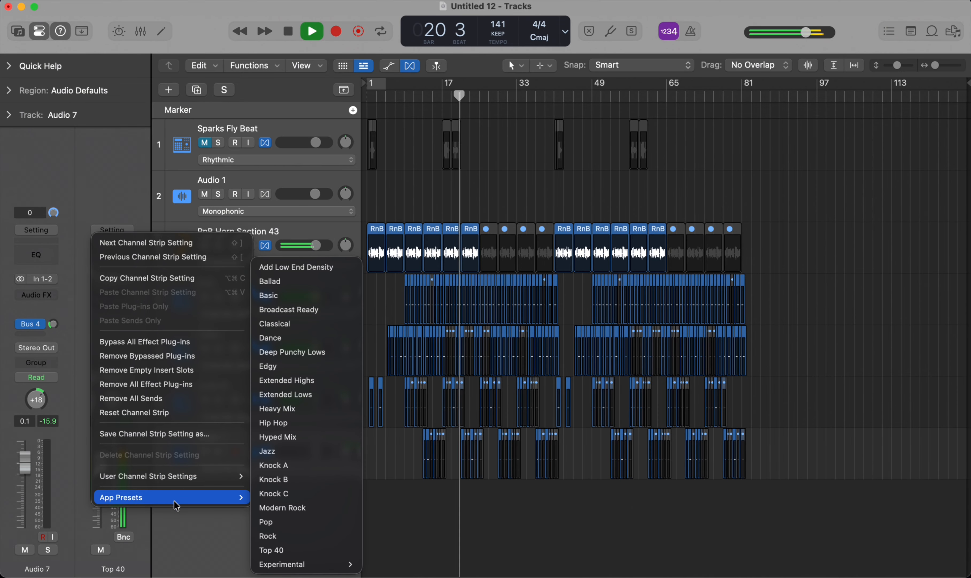
click(286, 553)
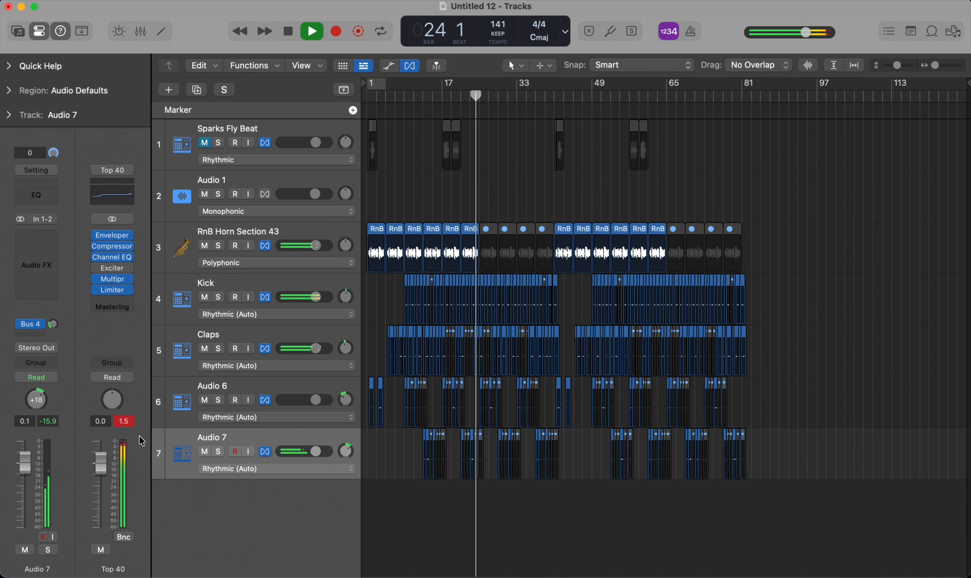
drag(100, 463, 102, 486)
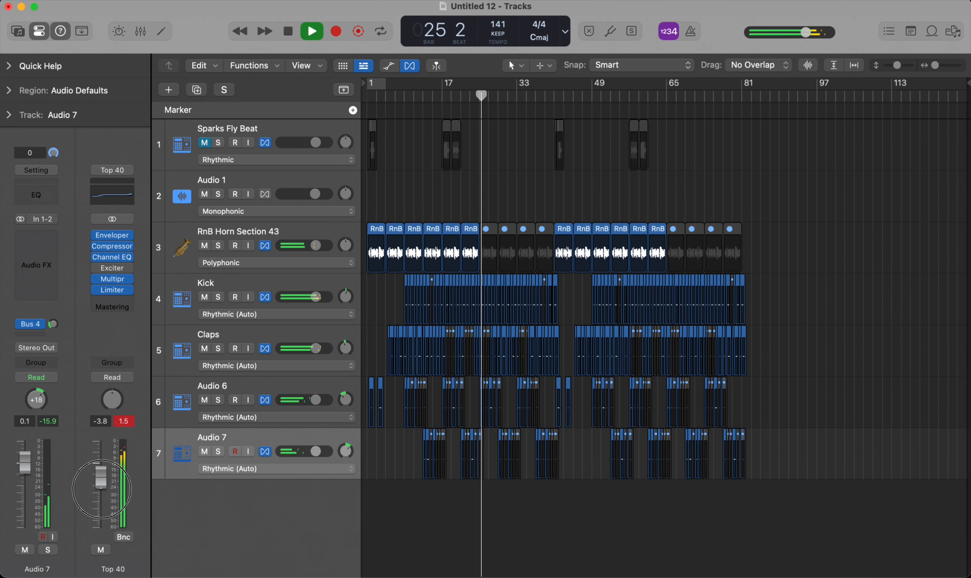
Step: Bounce all horn and beat regions in place as one file on a new track, and name the track bounce
scroll(608, 259, up, 5)
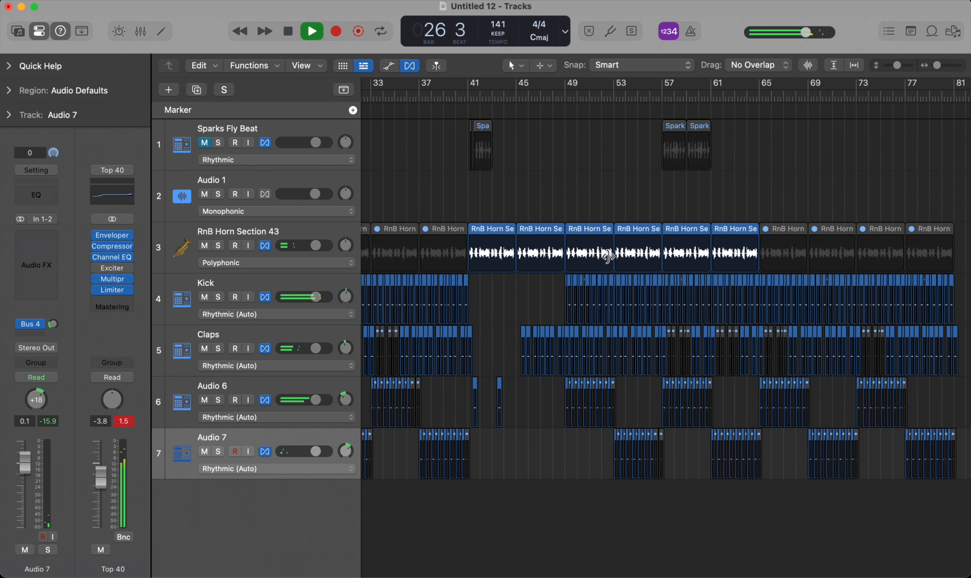
scroll(608, 259, down, 5)
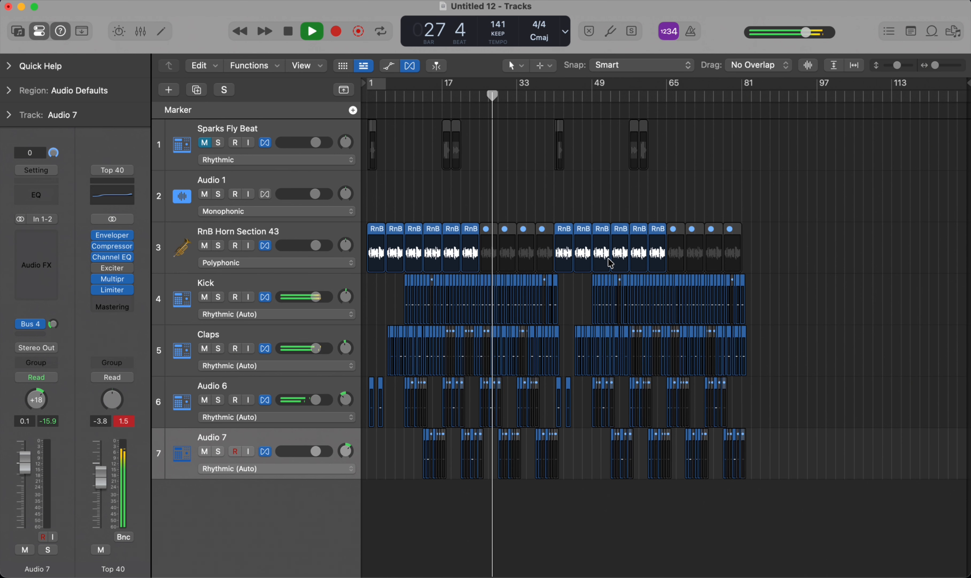
drag(787, 243, 362, 575)
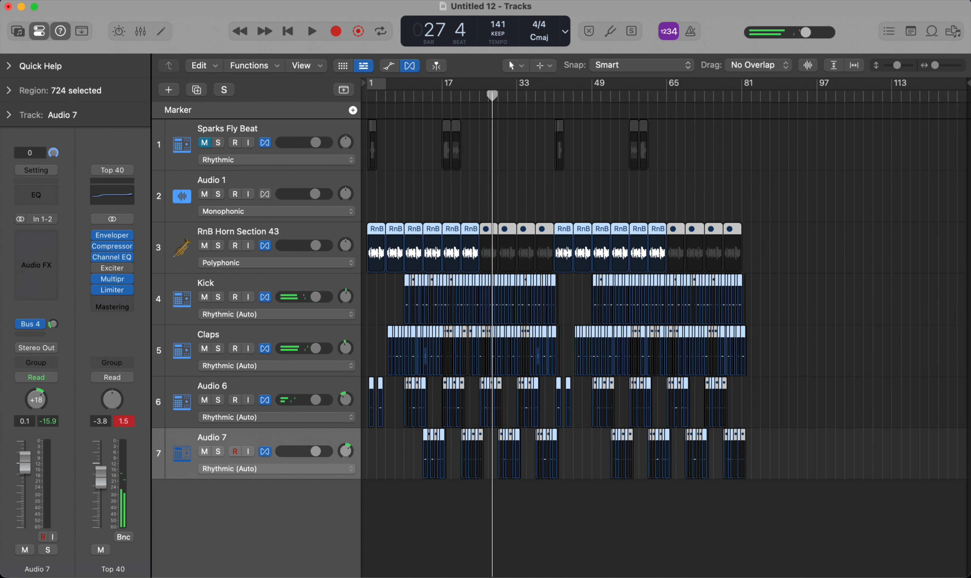
key(ctrl+b)
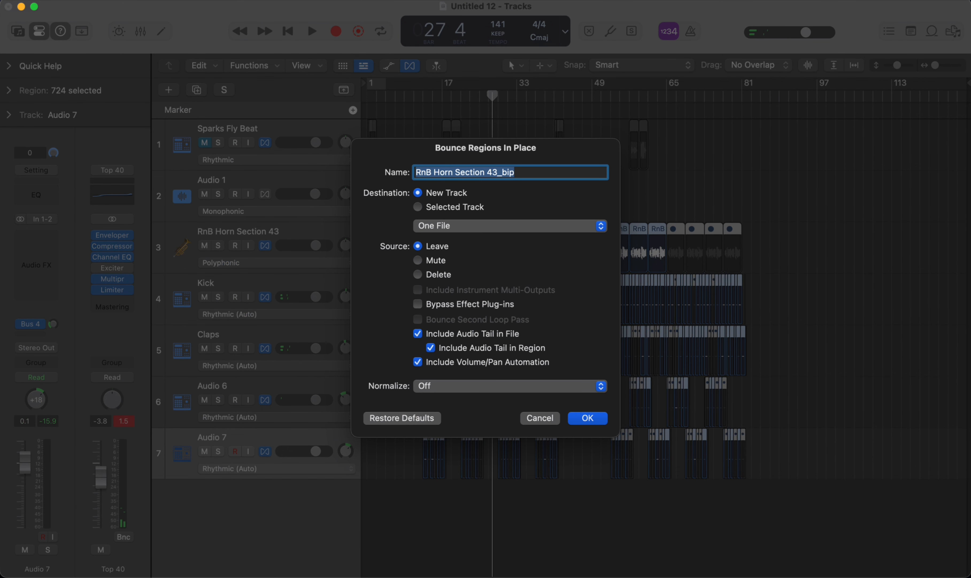
key(Return)
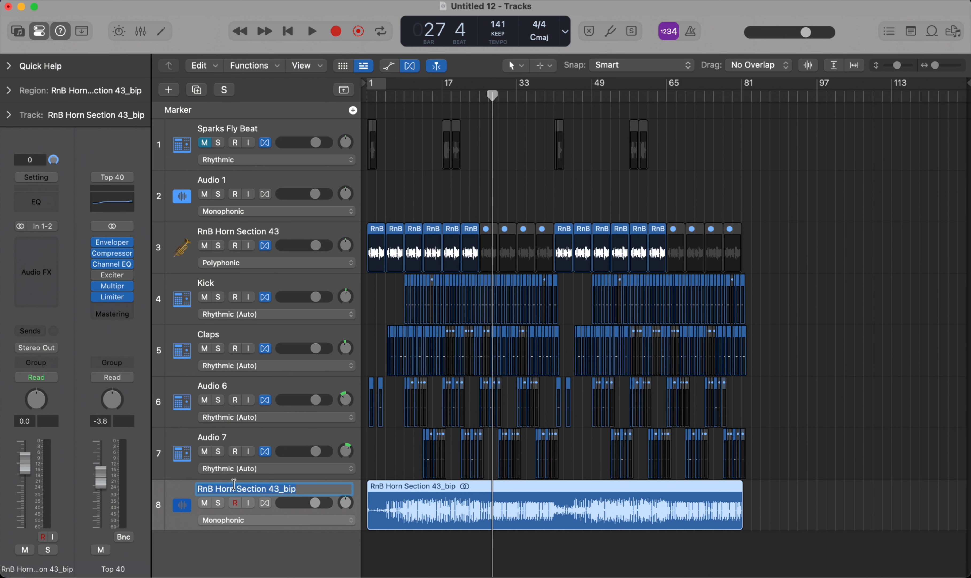
text(bounce)
key(Return)
key(Return)
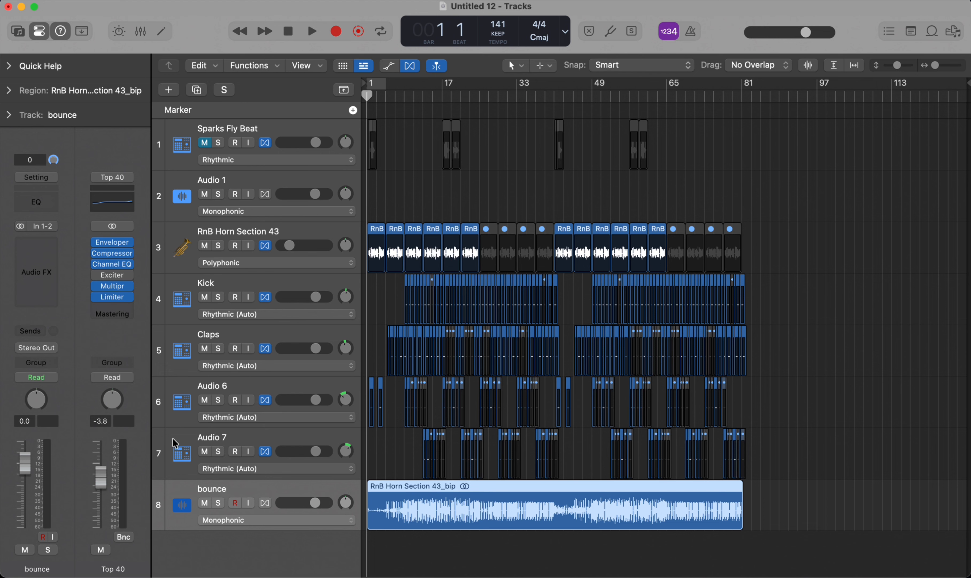
Step: Play the arrangement from the beginning, solo the bounce track to hear it alone, and stop playback
key(space)
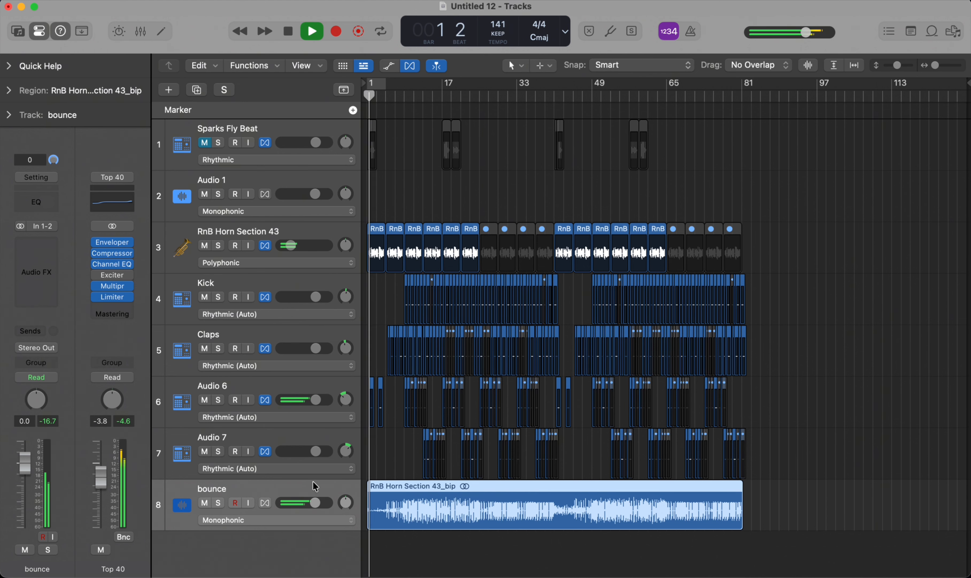
key(ctrl+s)
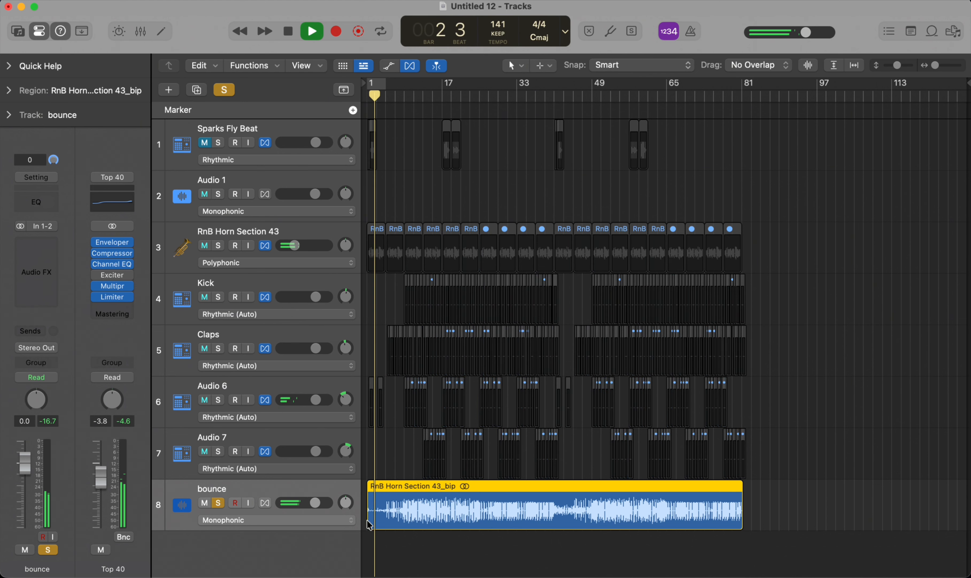
scroll(457, 487, down, 2)
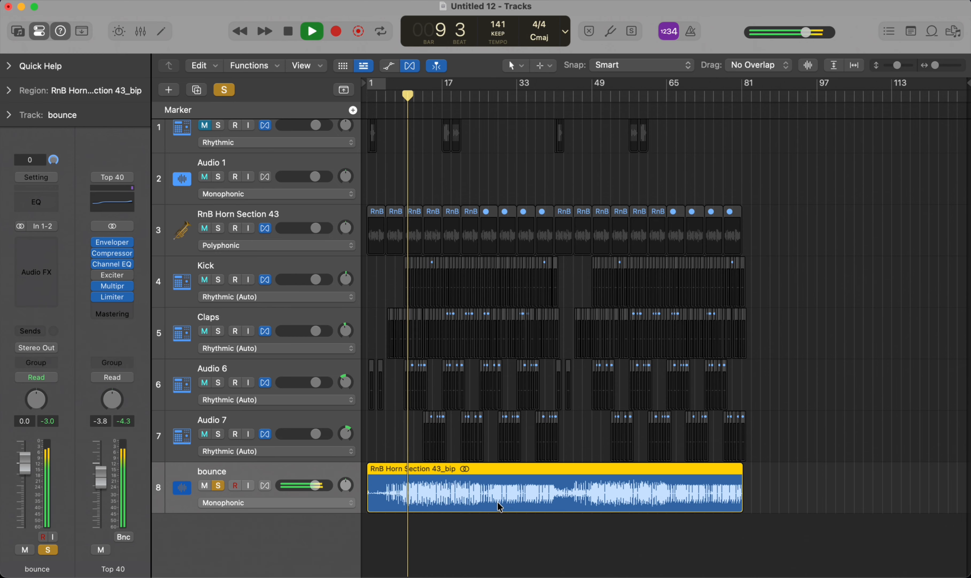
scroll(466, 487, up, 5)
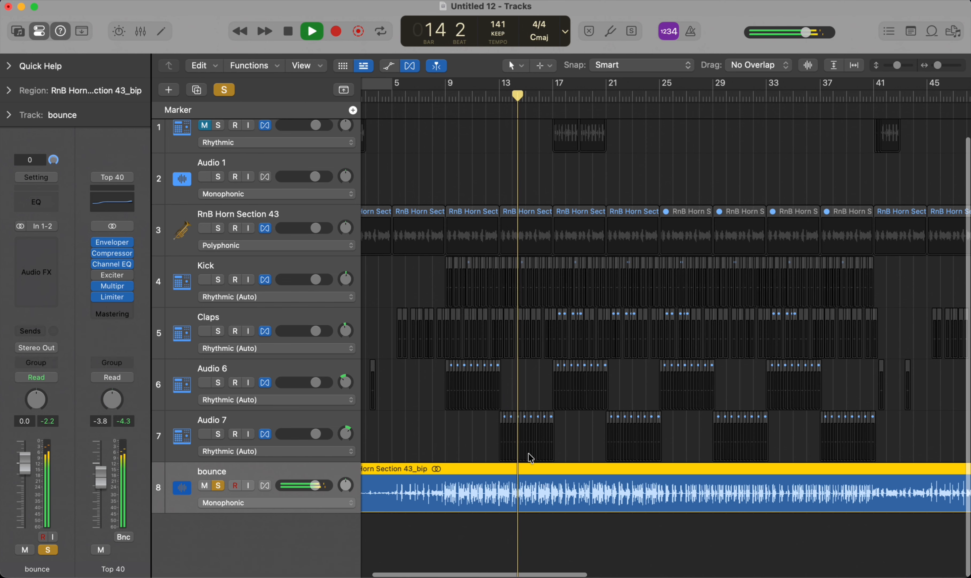
scroll(581, 448, down, 5)
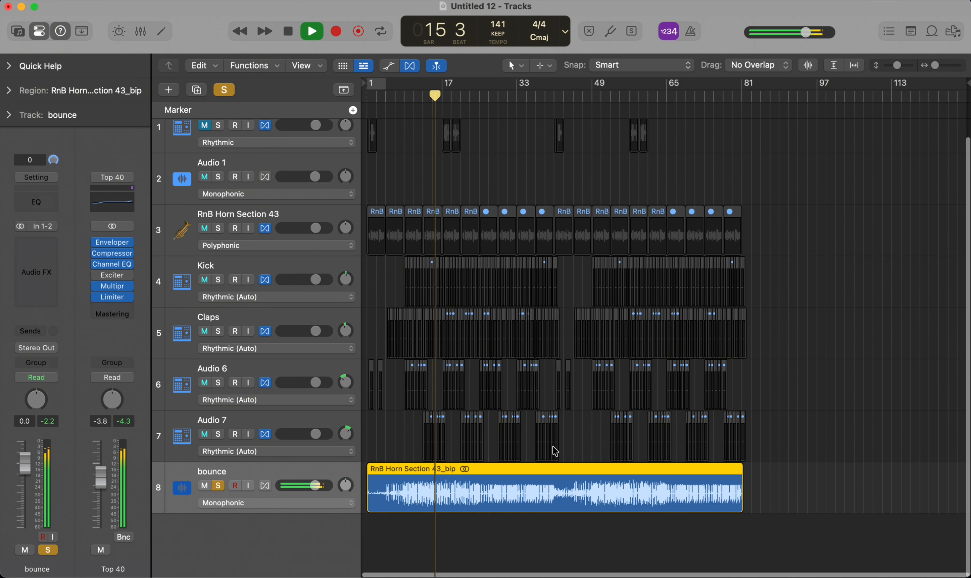
key(space)
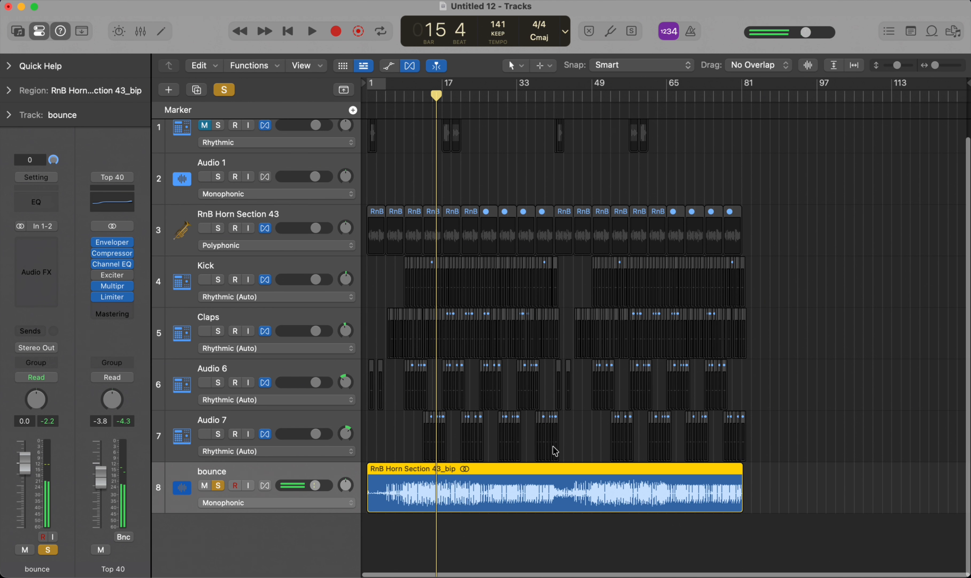
Step: Try the PCM, MP3, M4A: AAC and Burn to CD / DVD destinations in the project bounce settings, and cancel the export
key(super+b)
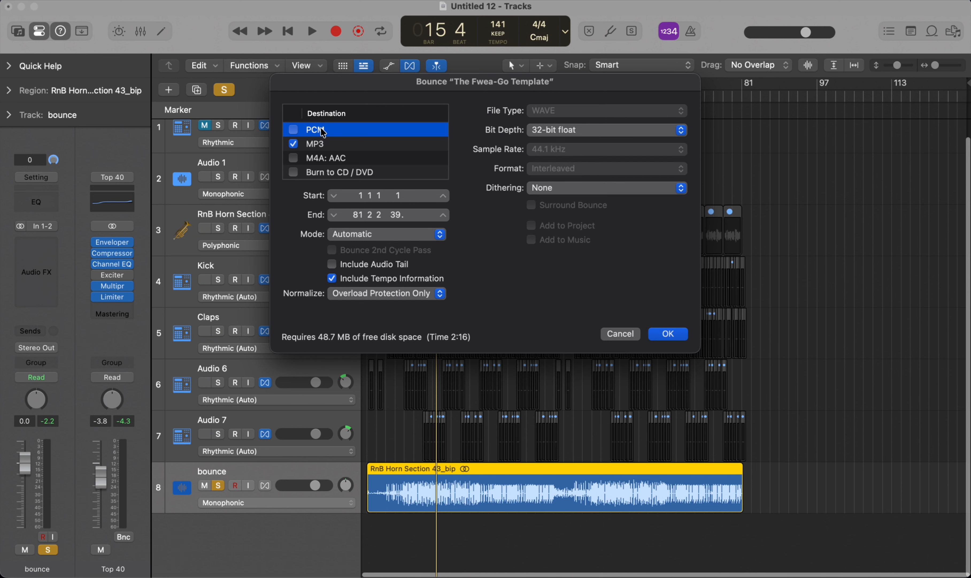
click(293, 131)
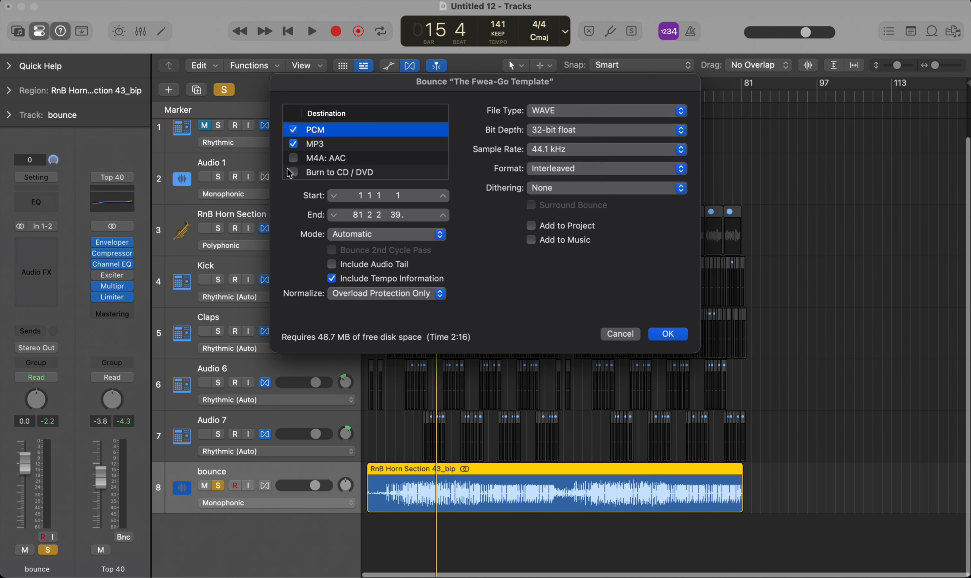
click(293, 158)
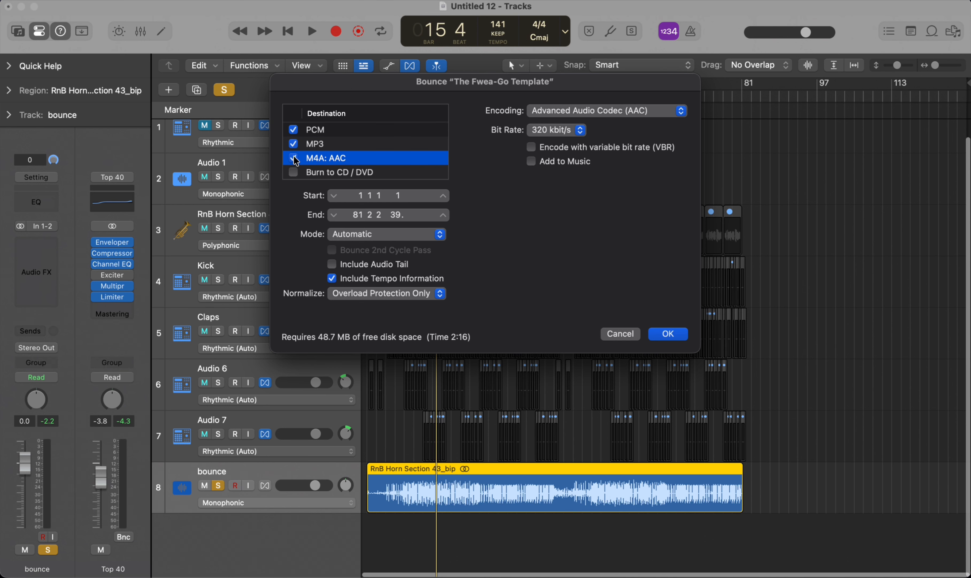
click(294, 159)
click(294, 173)
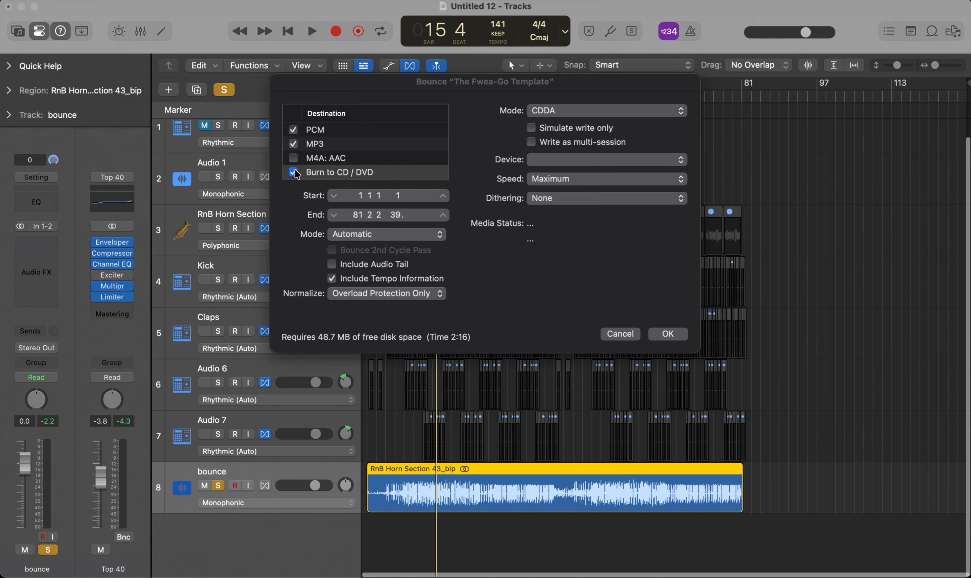
click(369, 221)
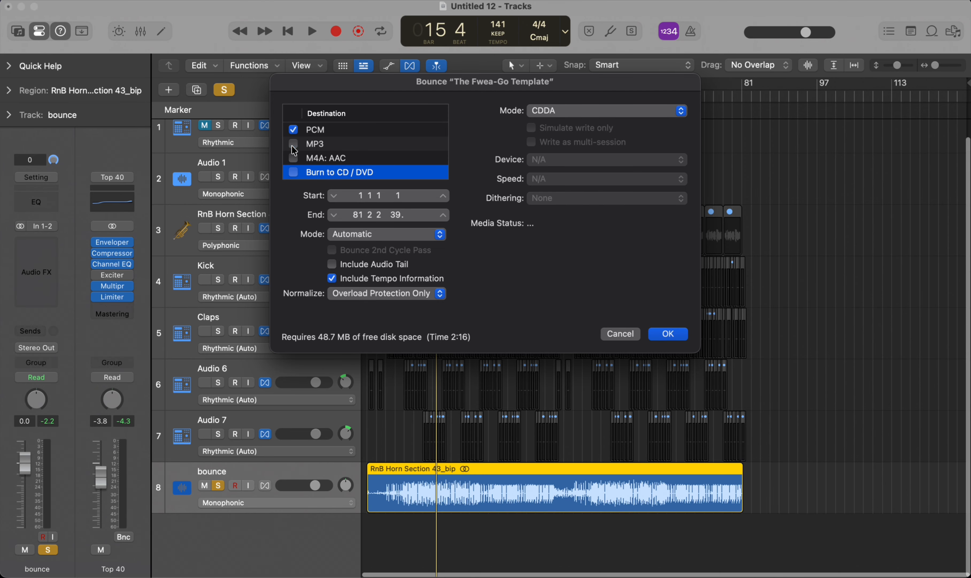
click(318, 148)
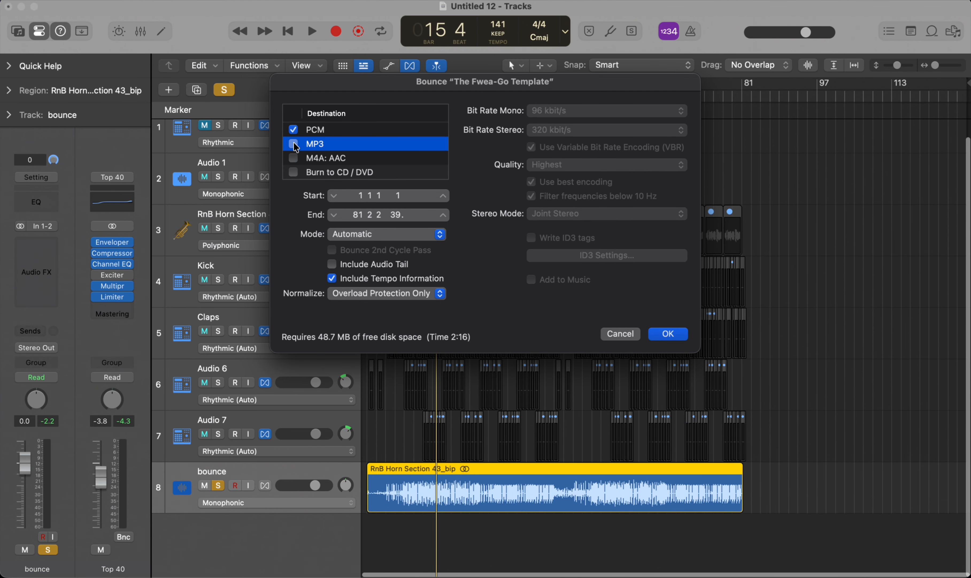
click(293, 144)
click(617, 334)
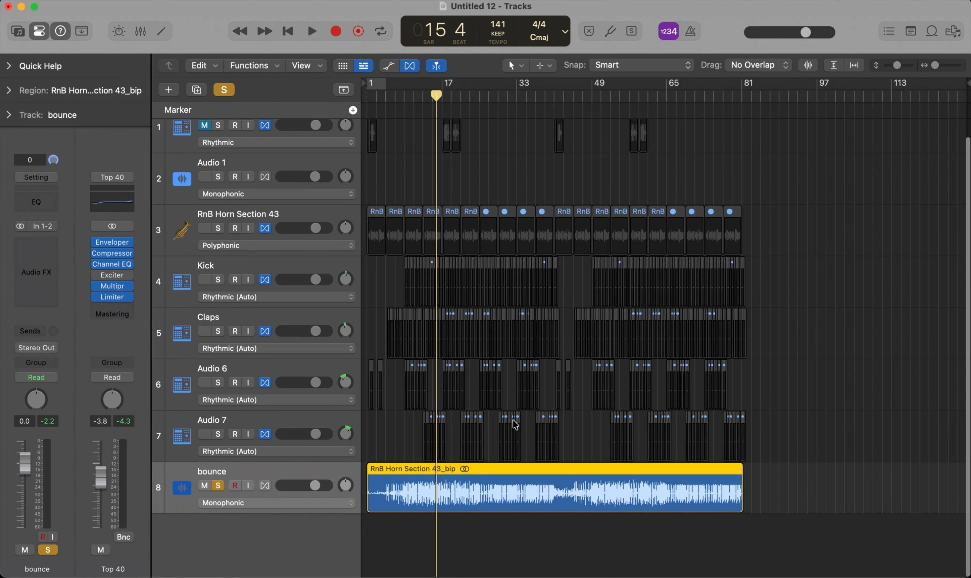
key(space)
key(space)
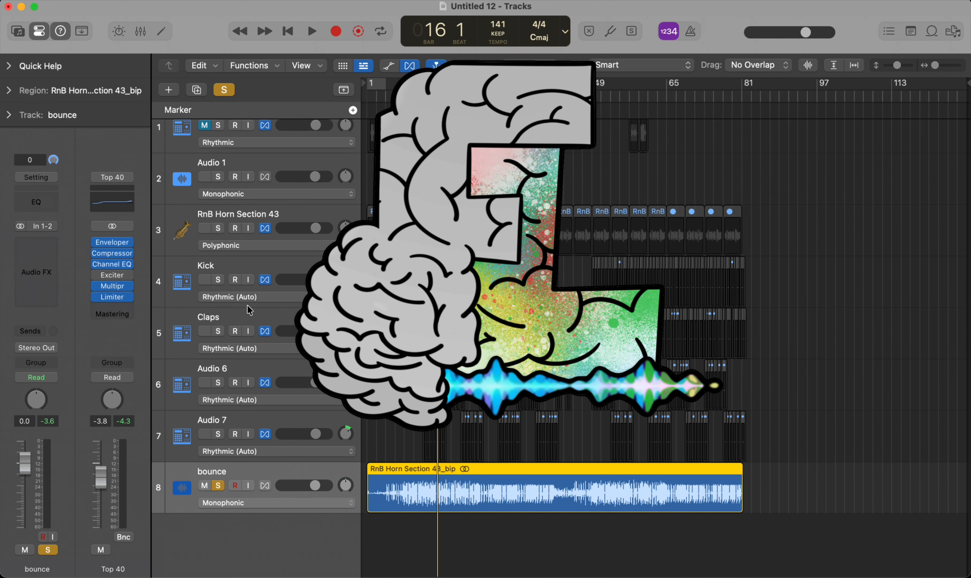
key(super+Right)
key(super+Right)
key(super+Right)
key(super+Left)
key(super+Left)
key(super+Left)
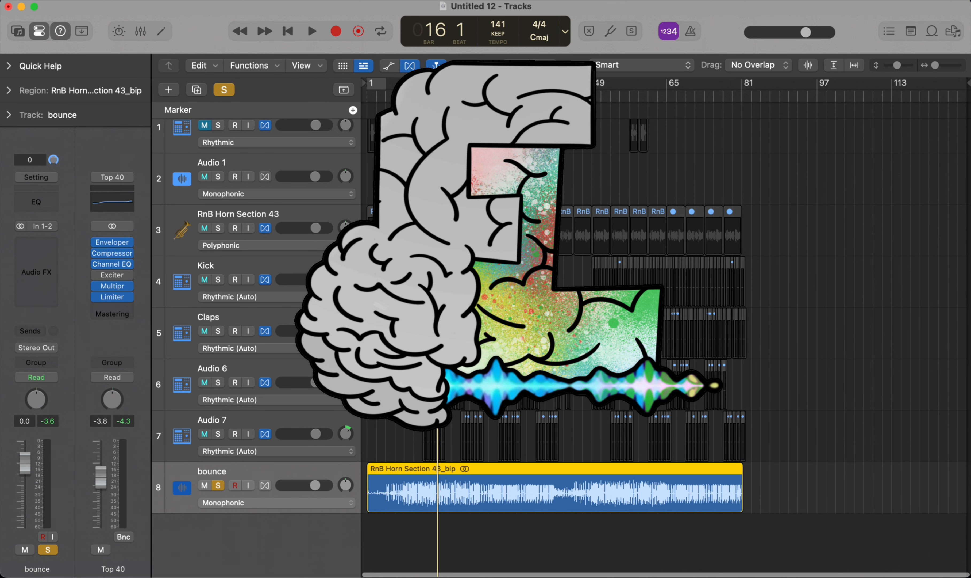